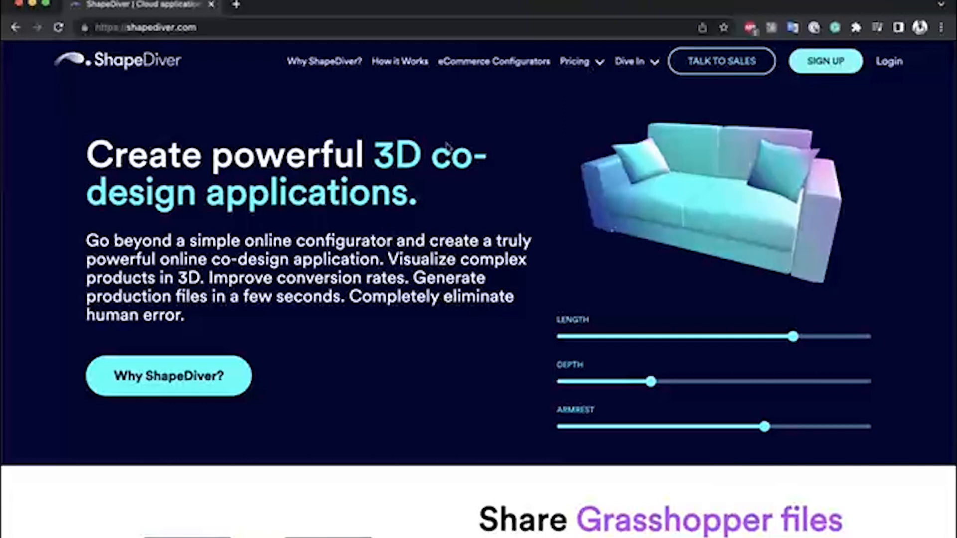
- Scroll through the ShapeDiver home page and back up
{"action": "scroll", "coordinate": [486, 229], "scroll_direction": "down", "scroll_amount": 1}
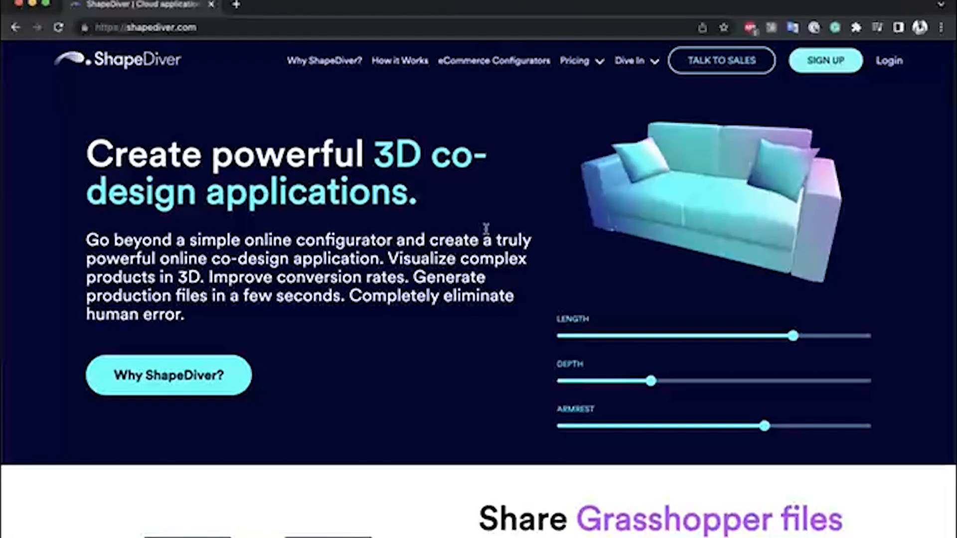
{"action": "scroll", "coordinate": [486, 229], "scroll_direction": "down", "scroll_amount": 1}
{"action": "scroll", "coordinate": [486, 229], "scroll_direction": "down", "scroll_amount": 4}
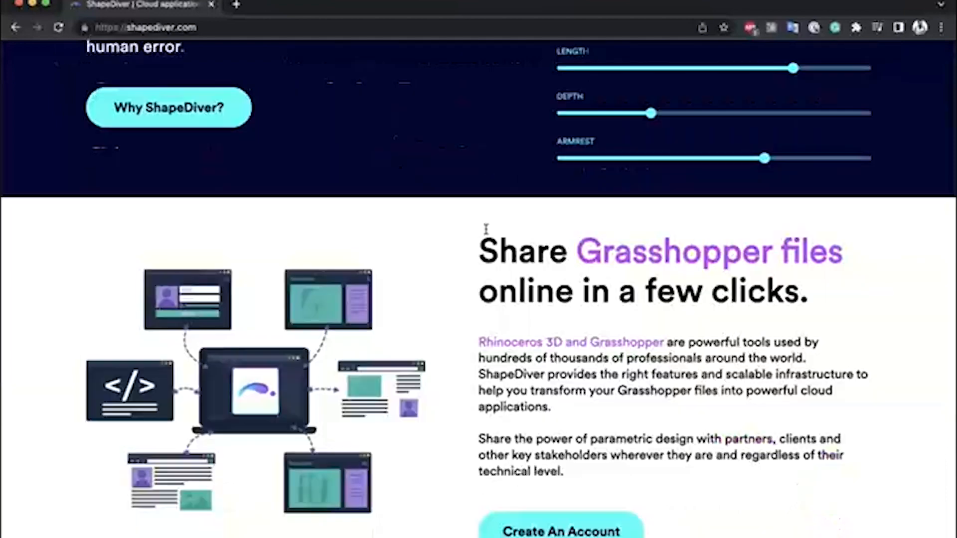
{"action": "scroll", "coordinate": [486, 229], "scroll_direction": "down", "scroll_amount": 10}
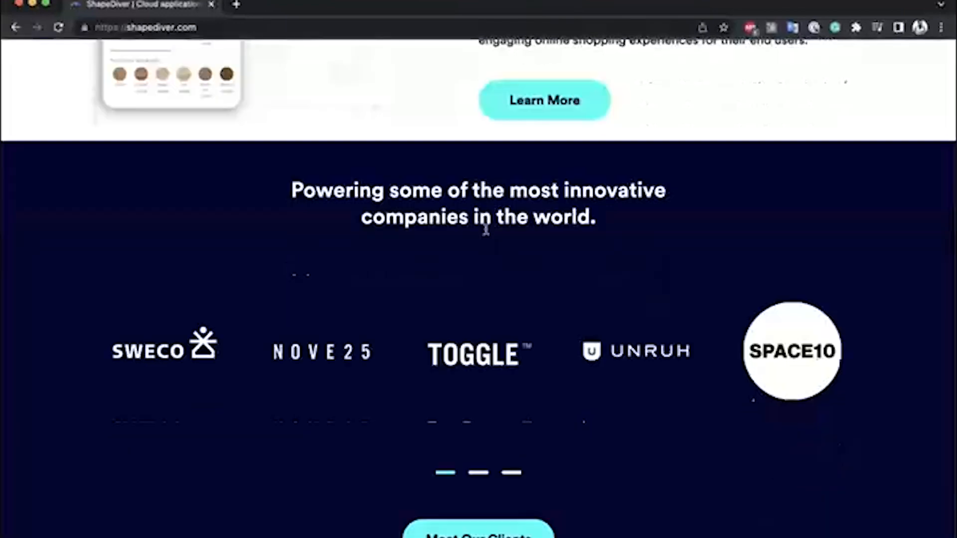
{"action": "scroll", "coordinate": [486, 229], "scroll_direction": "down", "scroll_amount": 6}
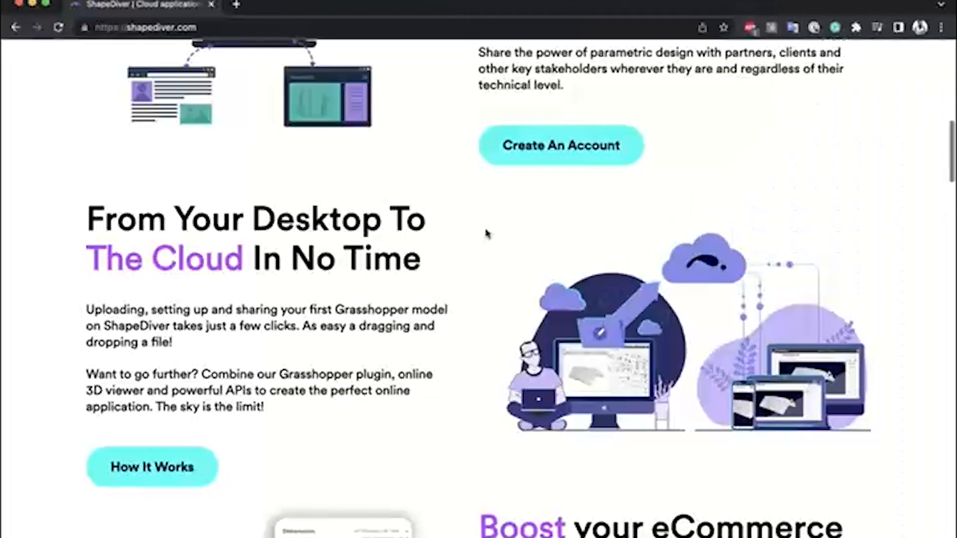
{"action": "scroll", "coordinate": [487, 230], "scroll_direction": "up", "scroll_amount": 20}
- Go to the Why ShapeDiver? page and scroll through it
{"action": "left_click", "coordinate": [320, 62]}
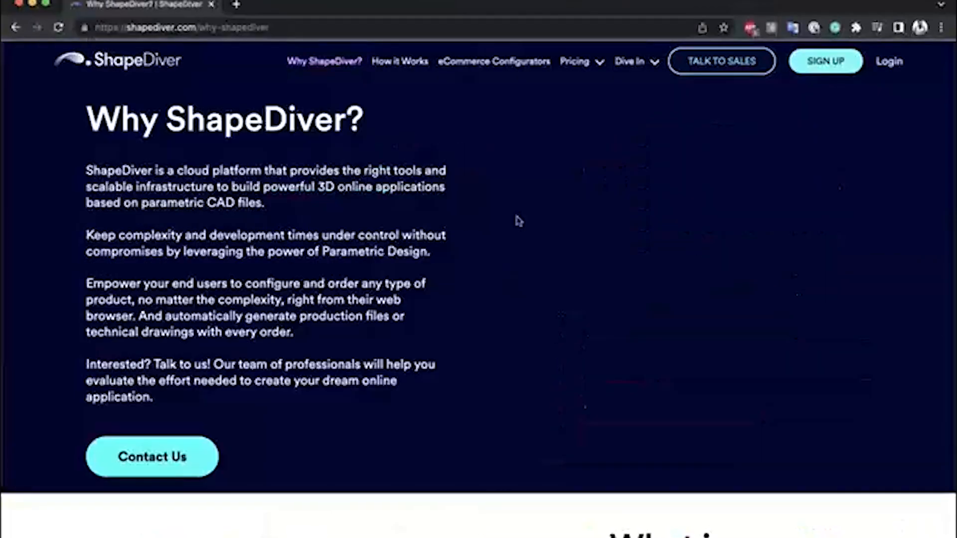
{"action": "scroll", "coordinate": [518, 220], "scroll_direction": "down", "scroll_amount": 5}
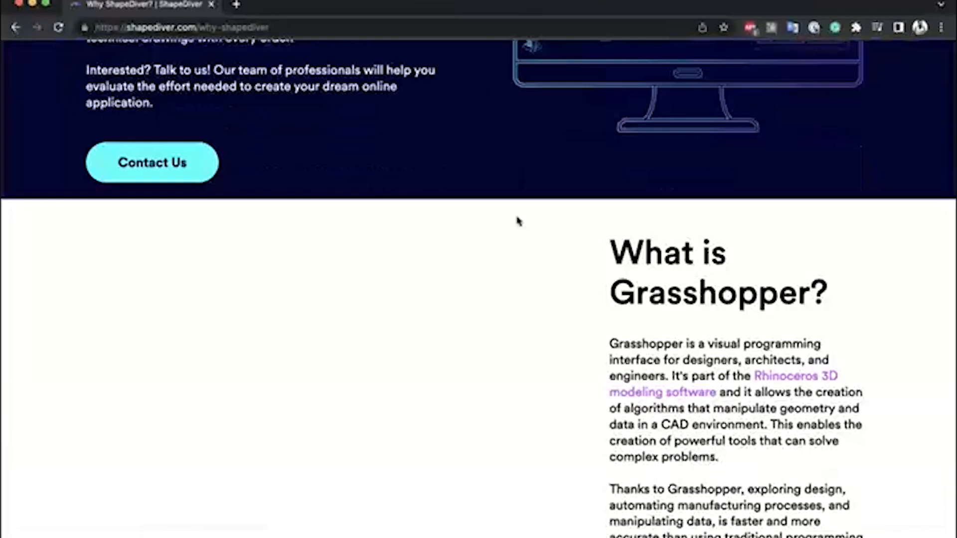
{"action": "scroll", "coordinate": [518, 221], "scroll_direction": "down", "scroll_amount": 2}
{"action": "scroll", "coordinate": [594, 283], "scroll_direction": "down", "scroll_amount": 1}
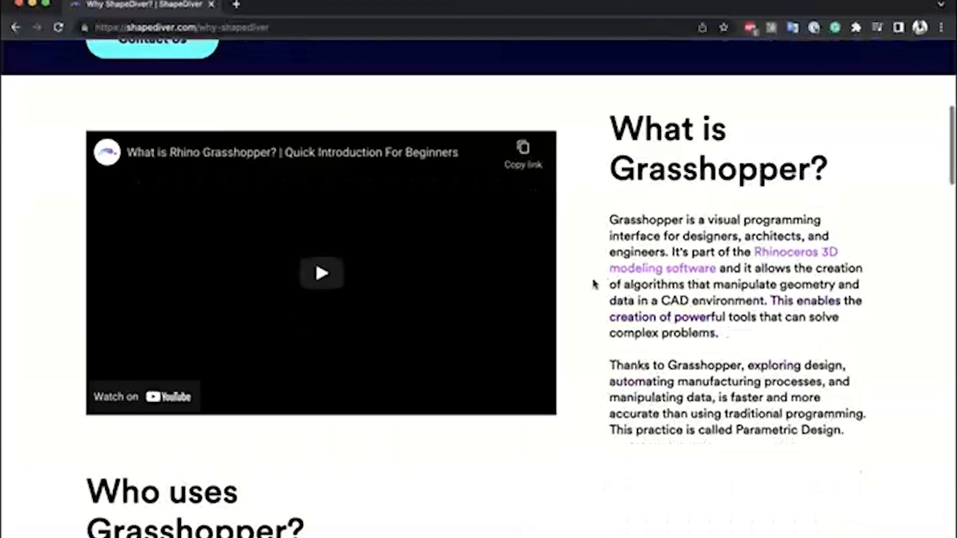
{"action": "scroll", "coordinate": [593, 282], "scroll_direction": "down", "scroll_amount": 4}
{"action": "scroll", "coordinate": [593, 283], "scroll_direction": "down", "scroll_amount": 2}
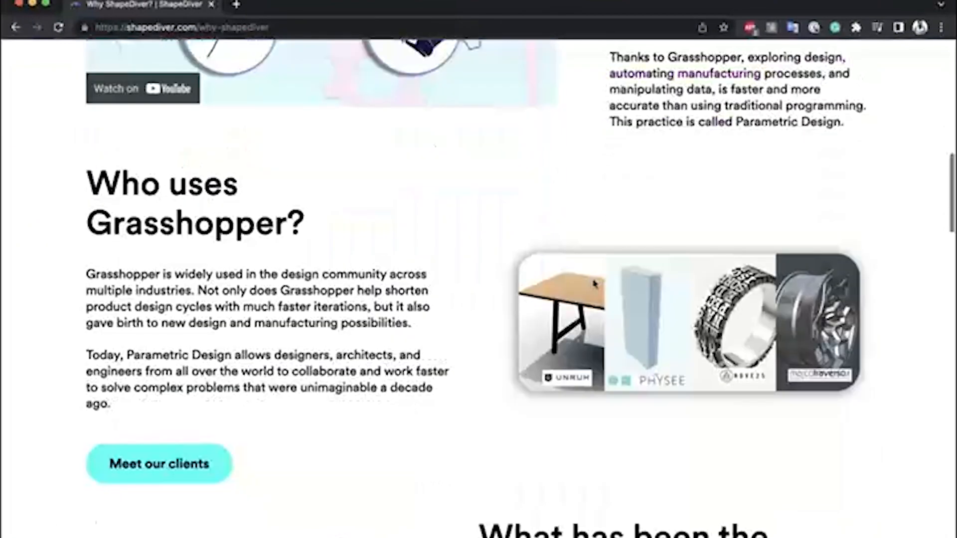
{"action": "scroll", "coordinate": [593, 283], "scroll_direction": "down", "scroll_amount": 2}
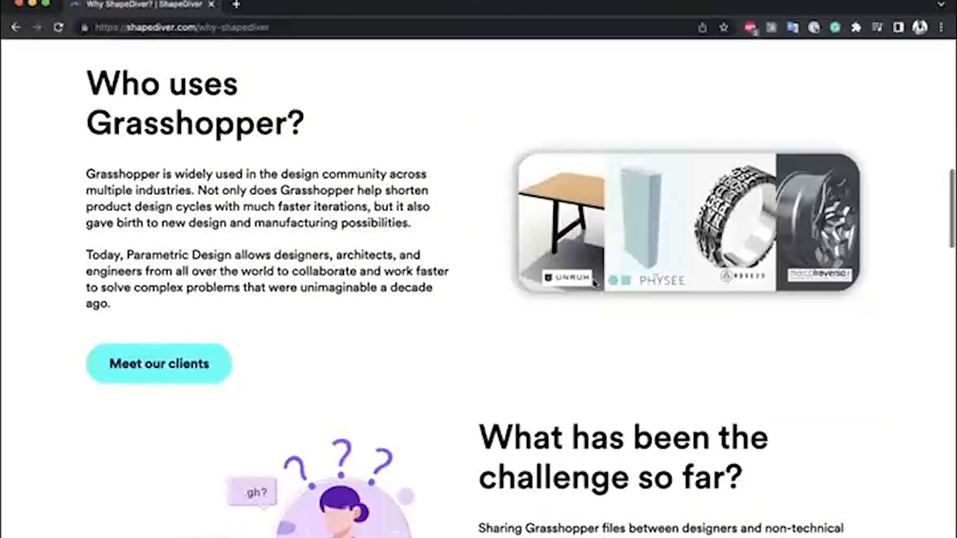
{"action": "scroll", "coordinate": [593, 283], "scroll_direction": "up", "scroll_amount": 15}
- Go to the How it Works page, scroll down and return to the top
{"action": "left_click", "coordinate": [404, 59]}
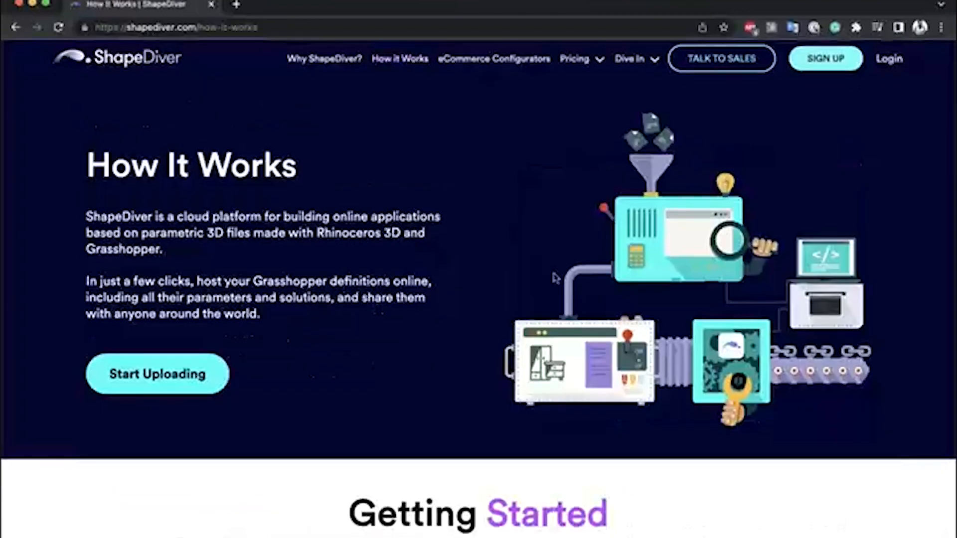
{"action": "scroll", "coordinate": [554, 277], "scroll_direction": "down", "scroll_amount": 1}
{"action": "scroll", "coordinate": [554, 278], "scroll_direction": "down", "scroll_amount": 13}
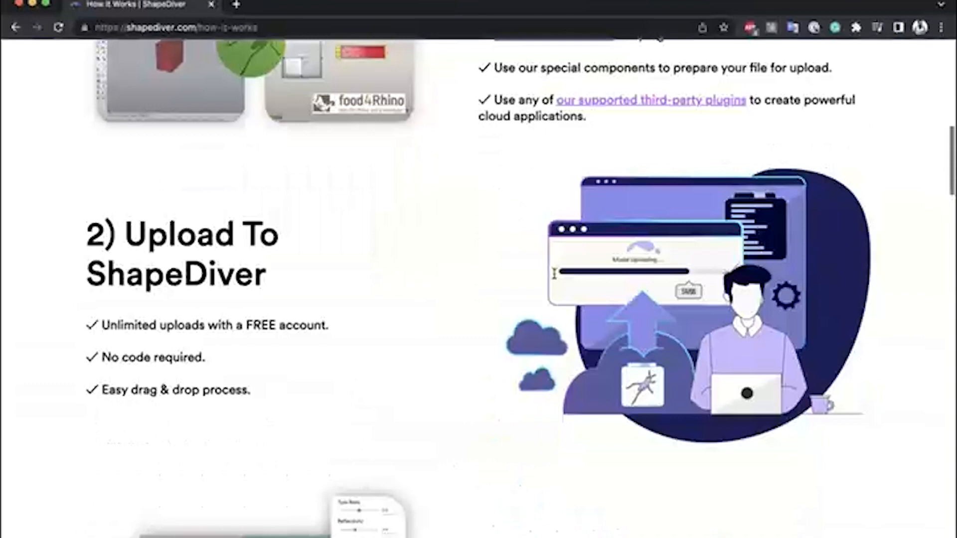
{"action": "scroll", "coordinate": [554, 273], "scroll_direction": "down", "scroll_amount": 8}
{"action": "scroll", "coordinate": [554, 278], "scroll_direction": "up", "scroll_amount": 20}
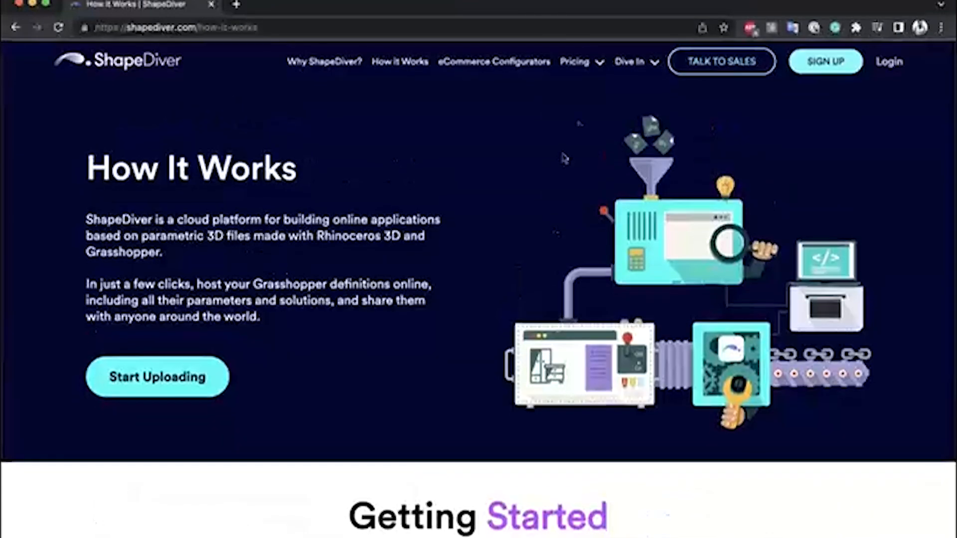
{"action": "mouse_move", "coordinate": [598, 66]}
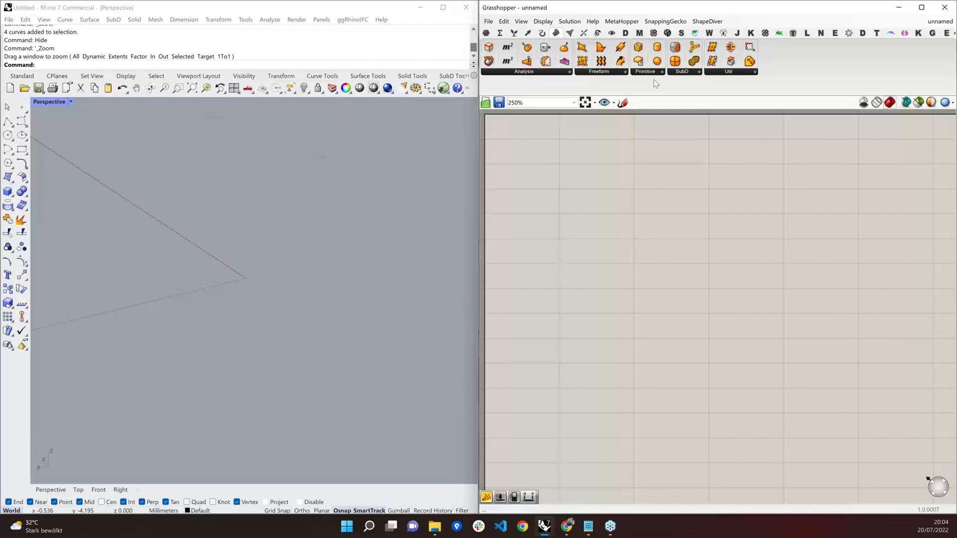
- Switch between the ShapeDiver plugin tab and another Grasshopper component tab
{"action": "left_click", "coordinate": [890, 34]}
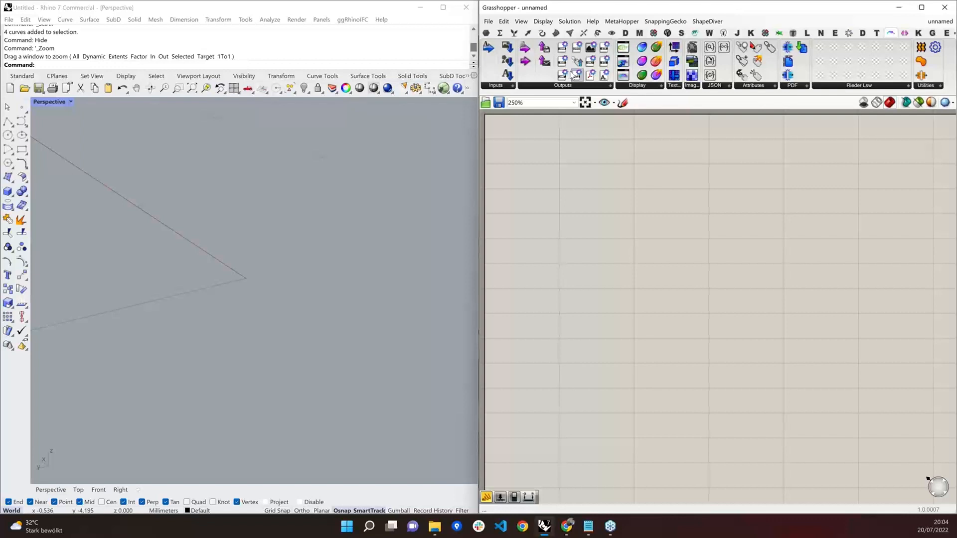
{"action": "left_click", "coordinate": [556, 33]}
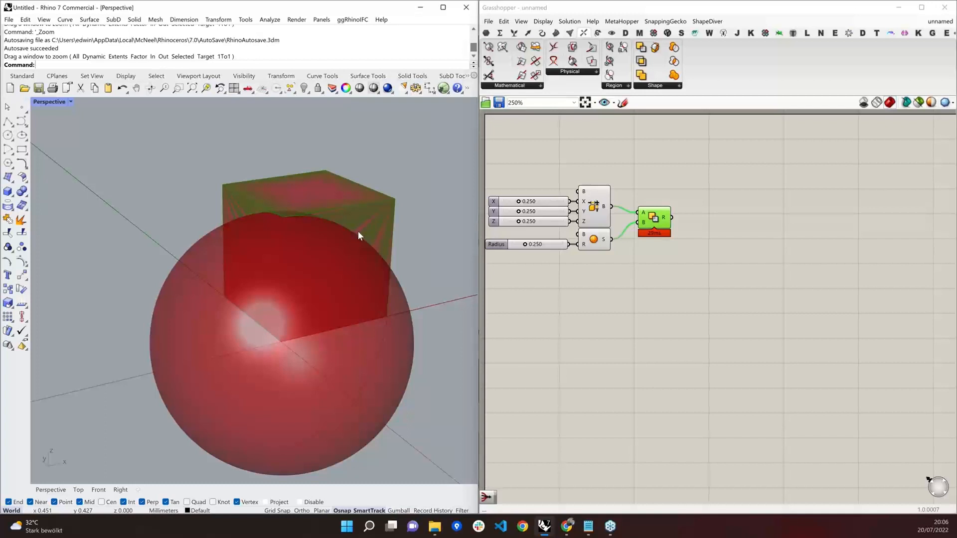
- Disable the Box and Sphere previews with Ctrl+Q, leaving only the spherically hollowed cube visible
{"action": "left_click_drag", "start_coordinate": [614, 295], "coordinate": [589, 148]}
{"action": "key", "text": "ctrl+q"}
{"action": "left_click", "coordinate": [654, 221]}
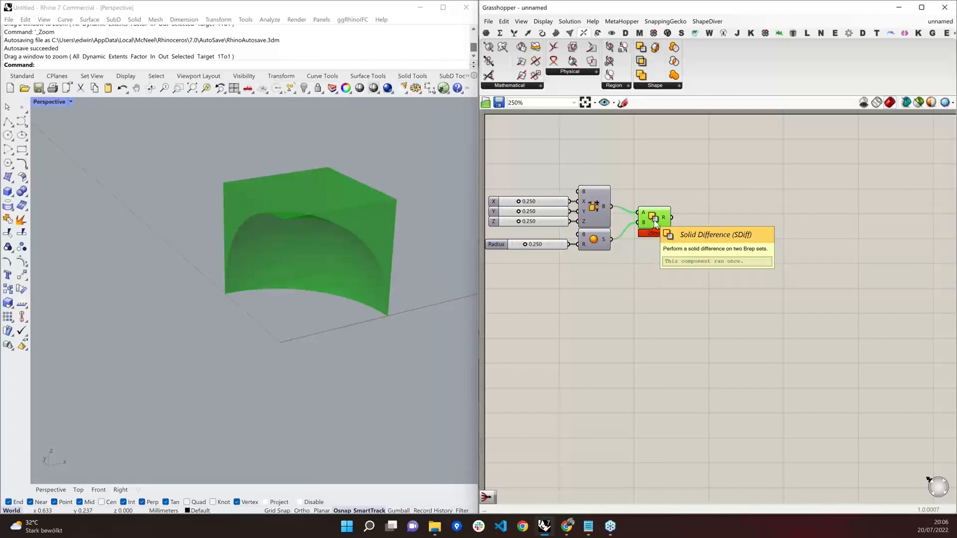
{"action": "left_click_drag", "start_coordinate": [654, 224], "coordinate": [651, 217]}
{"action": "left_click", "coordinate": [654, 244]}
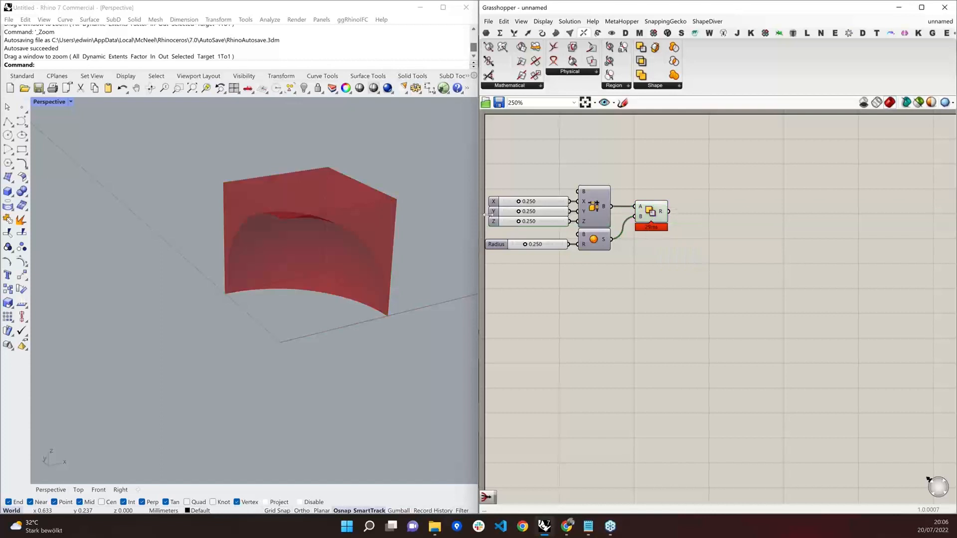
{"action": "right_click_drag", "start_coordinate": [514, 212], "coordinate": [570, 225]}
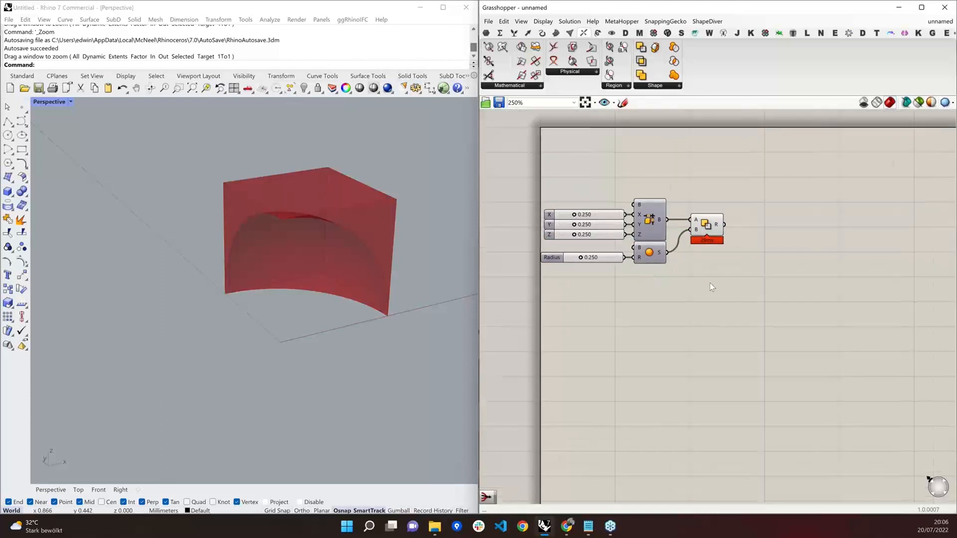
{"action": "left_click_drag", "start_coordinate": [744, 298], "coordinate": [563, 184]}
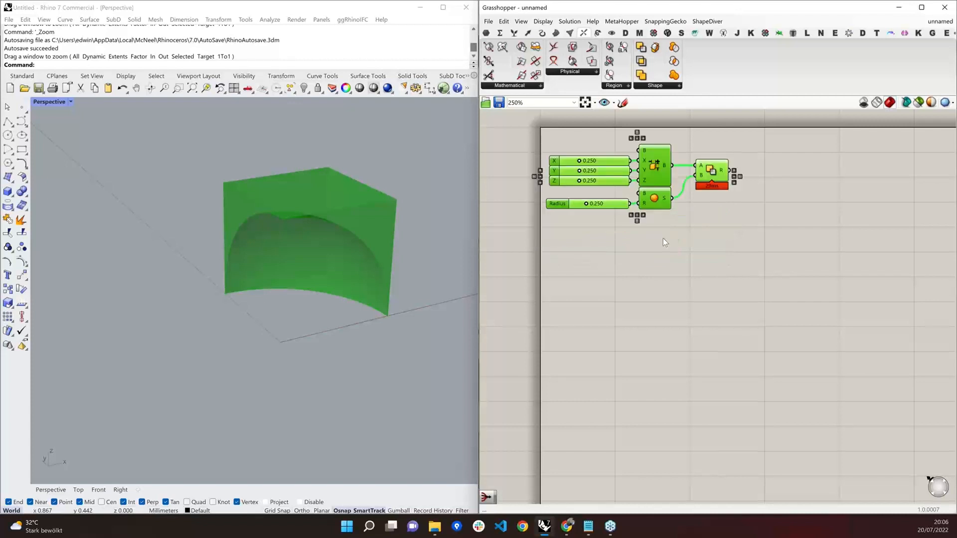
{"action": "left_click", "coordinate": [663, 243]}
{"action": "scroll", "coordinate": [770, 306], "scroll_direction": "up", "scroll_amount": 2}
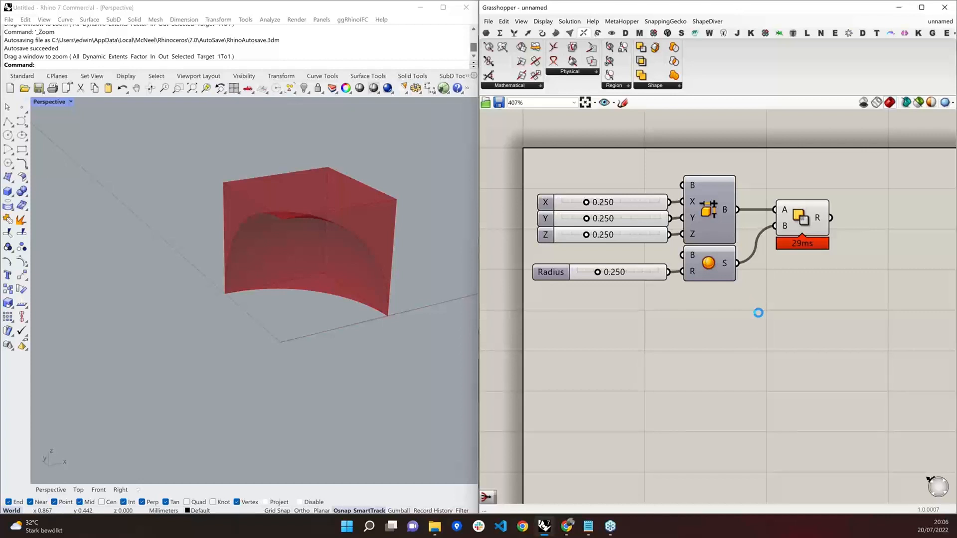
- Save the box-minus-sphere definition as test.gh in the Downloads folder
{"action": "key", "text": "ctrl+s"}
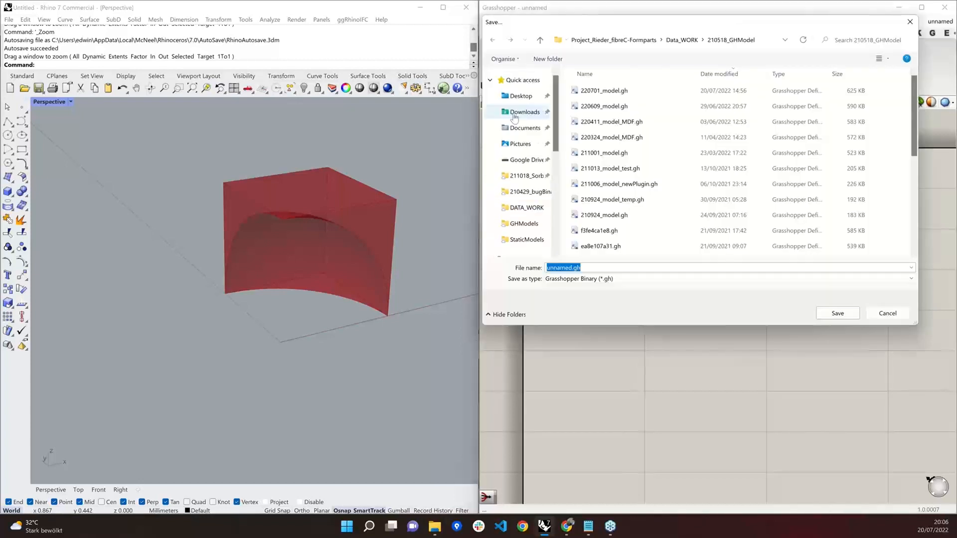
{"action": "left_click", "coordinate": [516, 114]}
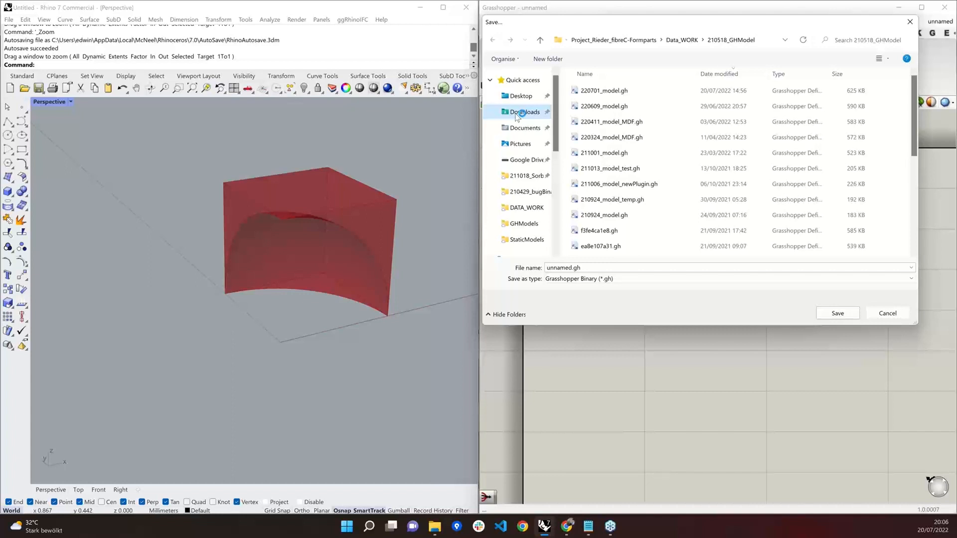
{"action": "left_click", "coordinate": [518, 113]}
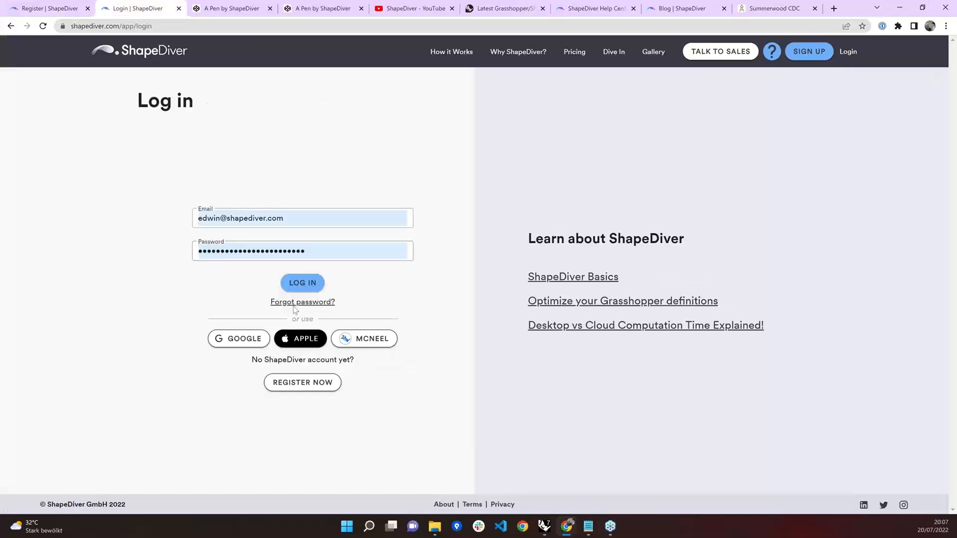
- Log in to ShapeDiver and go to the Upload your definition page
{"action": "left_click", "coordinate": [279, 281]}
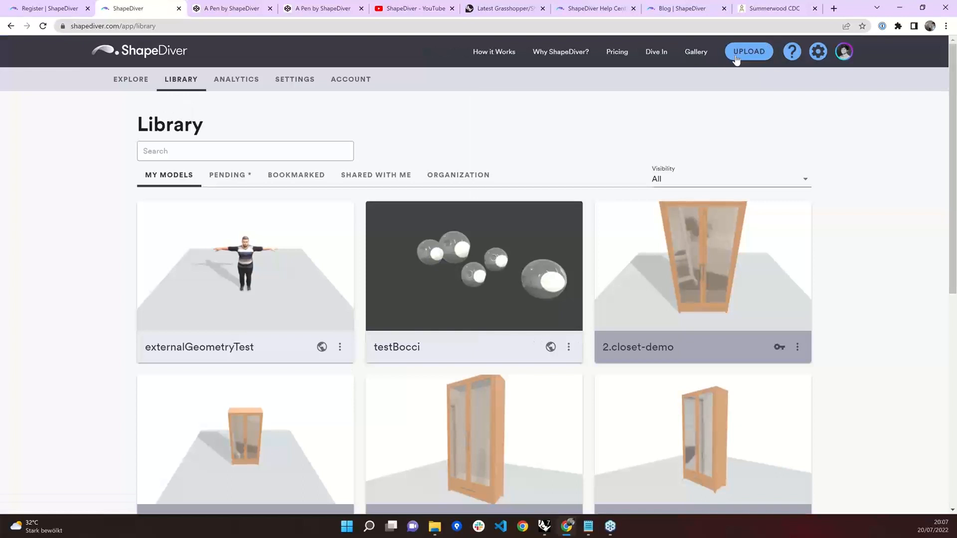
{"action": "left_click", "coordinate": [736, 56]}
{"action": "mouse_move", "coordinate": [435, 527]}
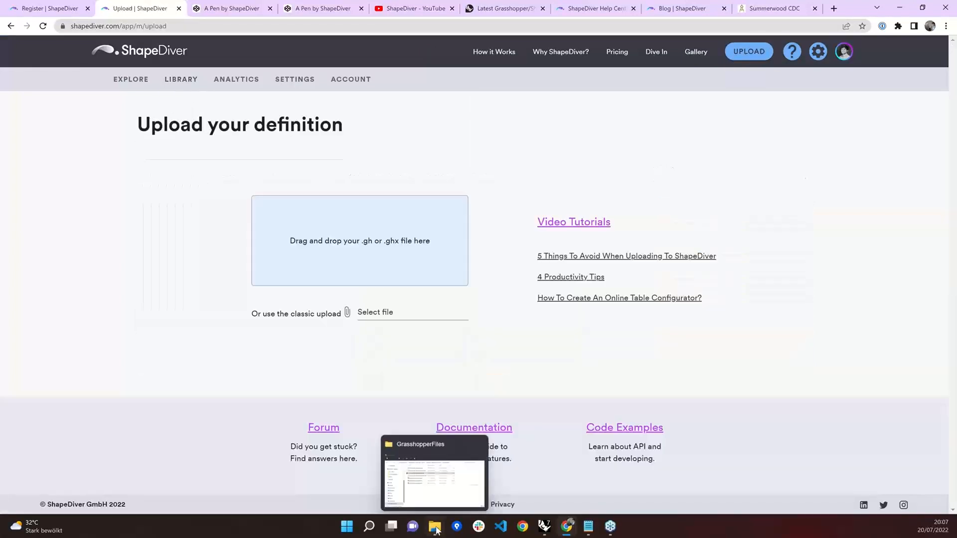
- Drop test.gh from Downloads onto ShapeDiver's upload area, then edit the processed model
{"action": "left_click", "coordinate": [432, 485]}
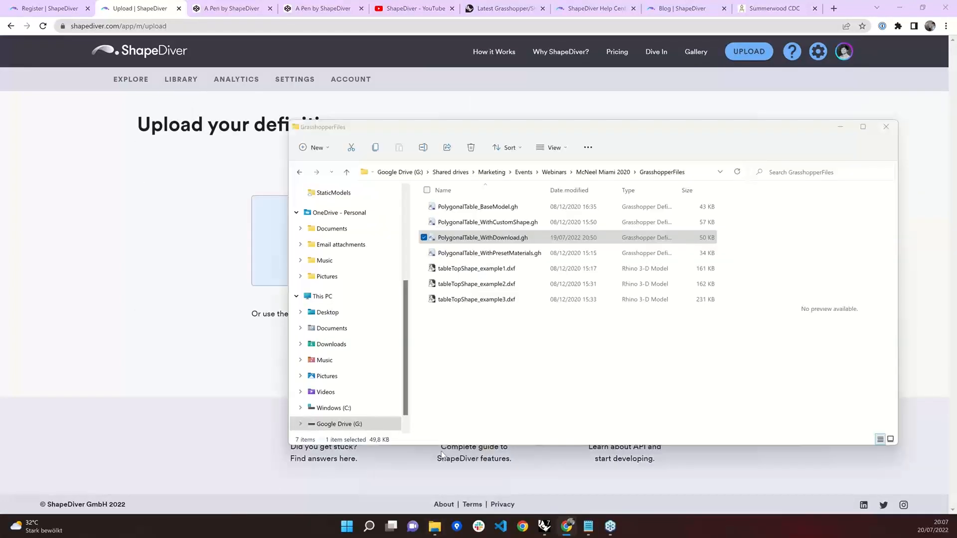
{"action": "scroll", "coordinate": [344, 319], "scroll_direction": "up", "scroll_amount": 4}
{"action": "left_click", "coordinate": [329, 228]}
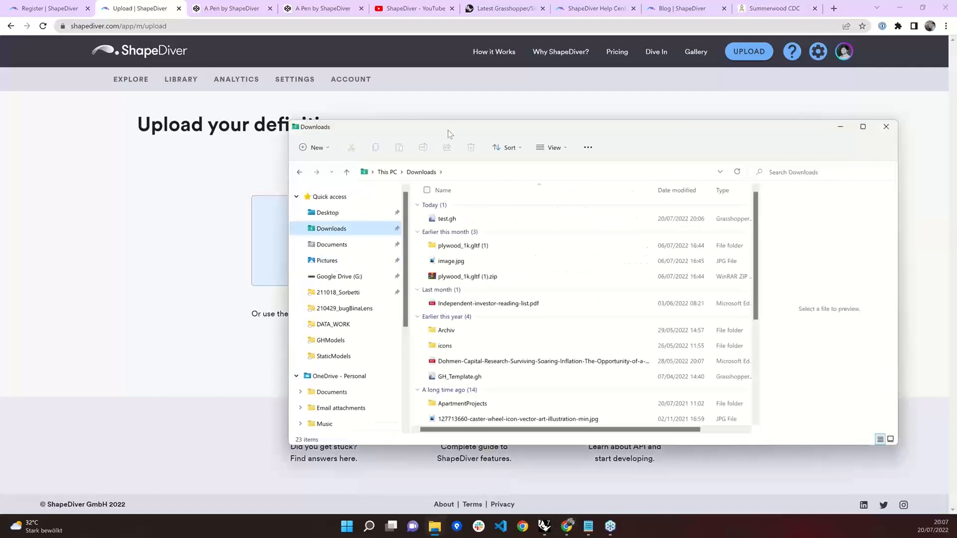
{"action": "left_click_drag", "start_coordinate": [446, 131], "coordinate": [725, 183]}
{"action": "left_click_drag", "start_coordinate": [742, 275], "coordinate": [406, 240]}
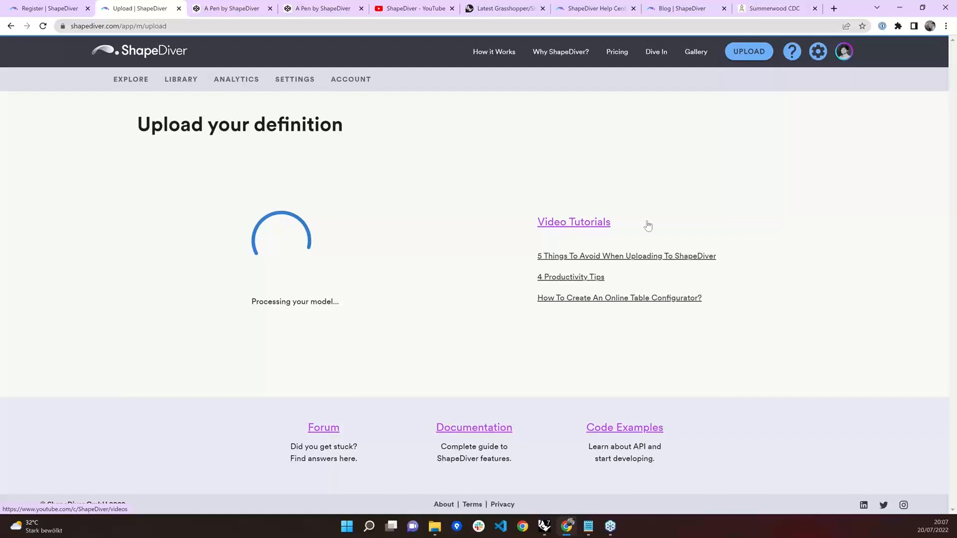
{"action": "left_click", "coordinate": [546, 313]}
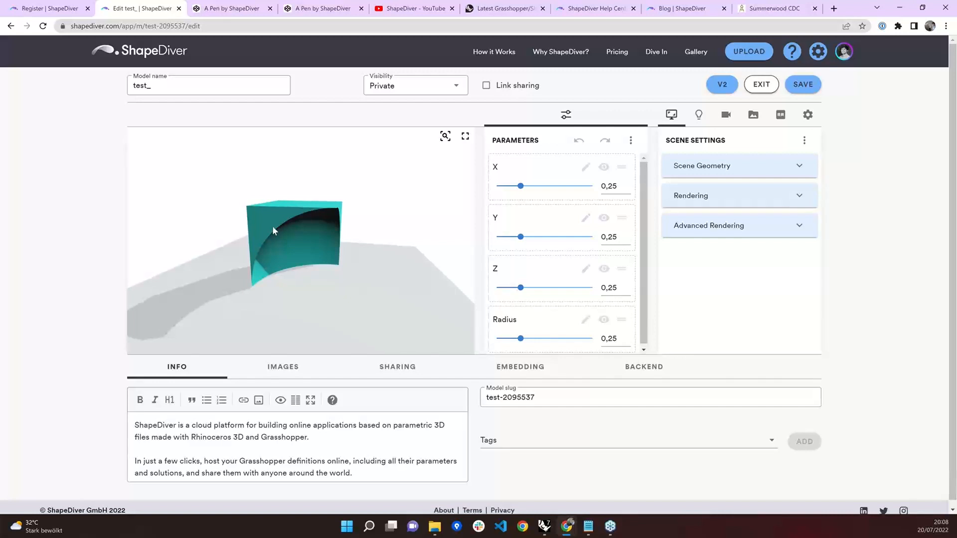
- Set the sliders to X 0,583, Y 0,64, Z 0,432 and Radius 0,286
{"action": "left_click_drag", "start_coordinate": [272, 226], "coordinate": [315, 239]}
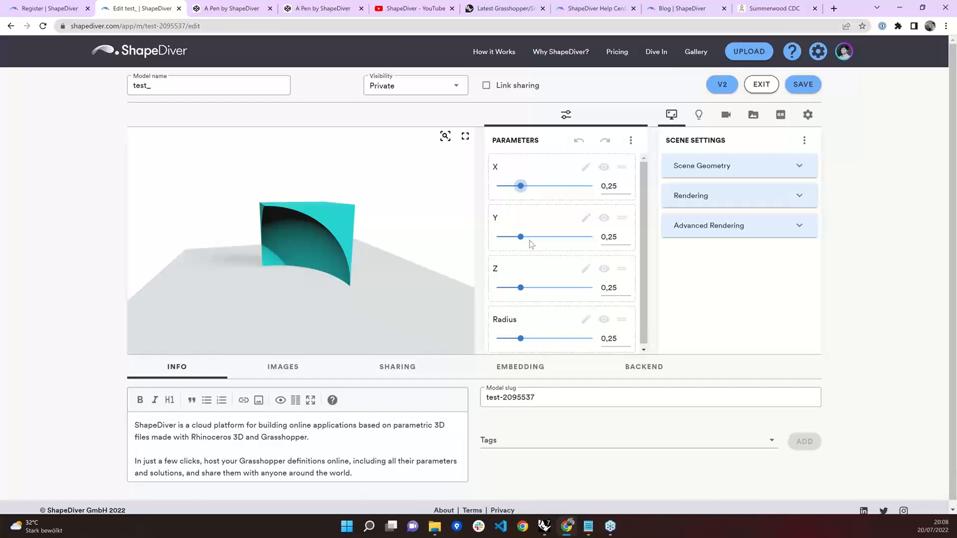
{"action": "scroll", "coordinate": [529, 240], "scroll_direction": "down", "scroll_amount": 1}
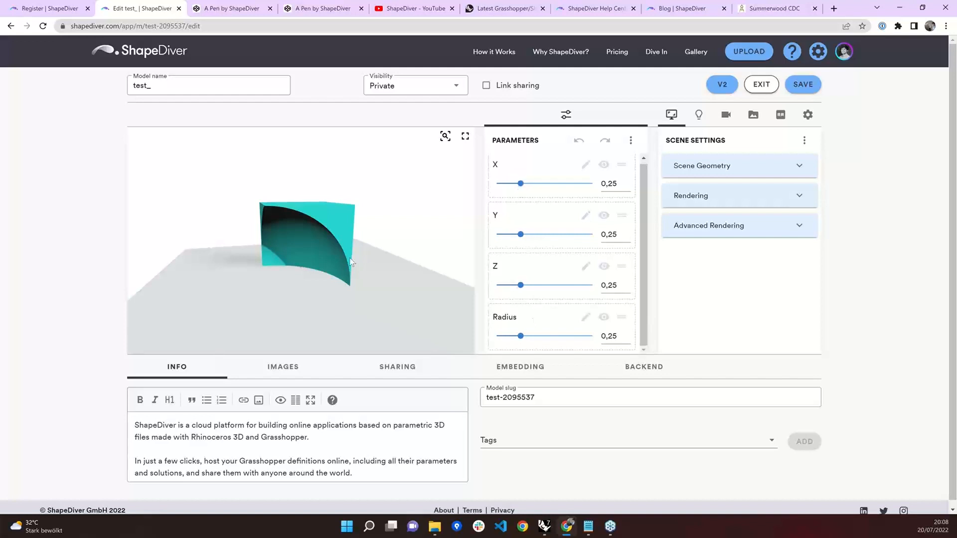
{"action": "left_click_drag", "start_coordinate": [349, 258], "coordinate": [463, 214]}
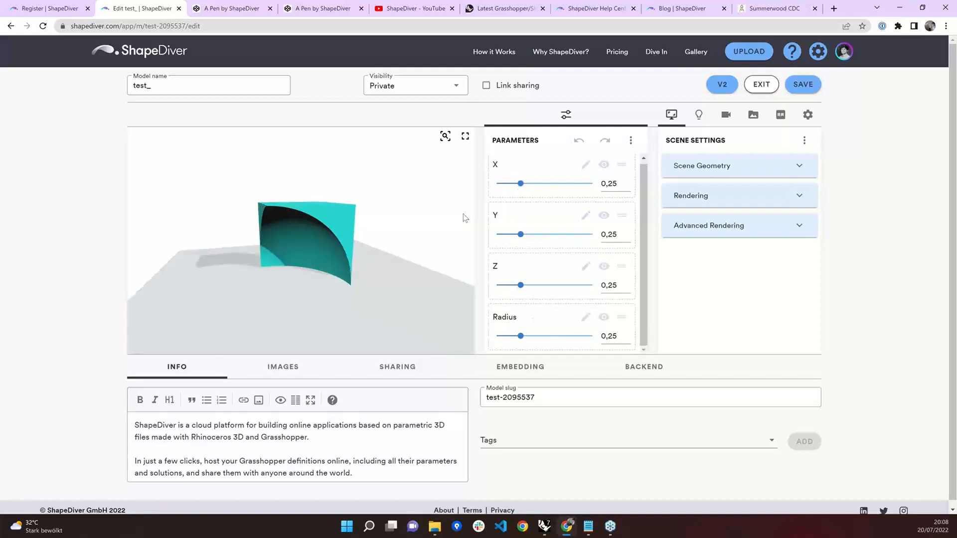
{"action": "left_click", "coordinate": [552, 183]}
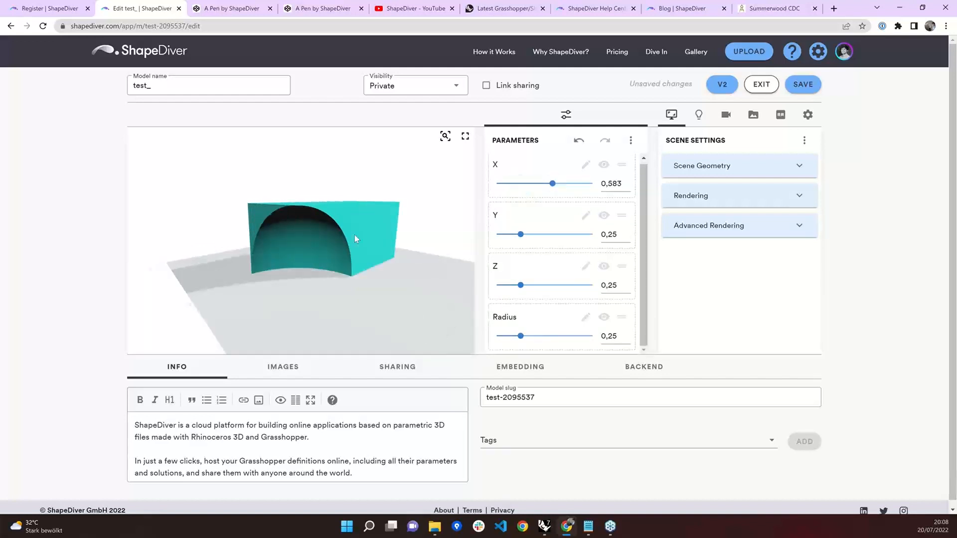
{"action": "left_click_drag", "start_coordinate": [524, 235], "coordinate": [557, 234]}
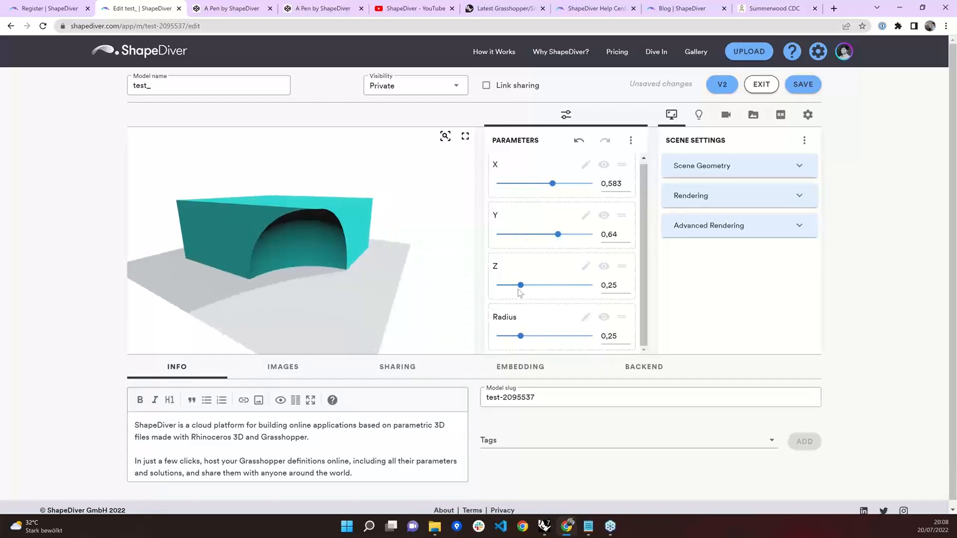
{"action": "left_click_drag", "start_coordinate": [520, 287], "coordinate": [555, 284]}
{"action": "left_click_drag", "start_coordinate": [556, 287], "coordinate": [538, 288]}
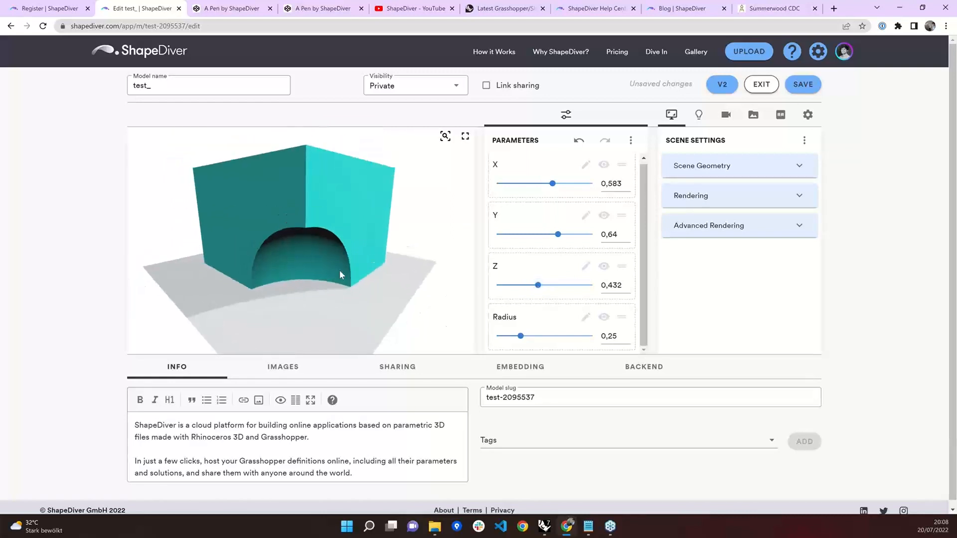
{"action": "left_click", "coordinate": [544, 336]}
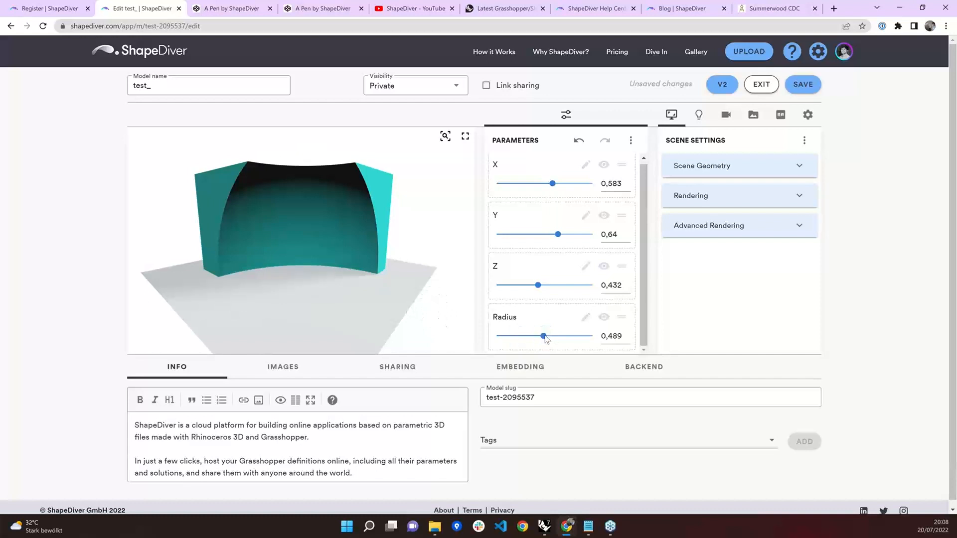
{"action": "left_click_drag", "start_coordinate": [544, 336], "coordinate": [524, 336]}
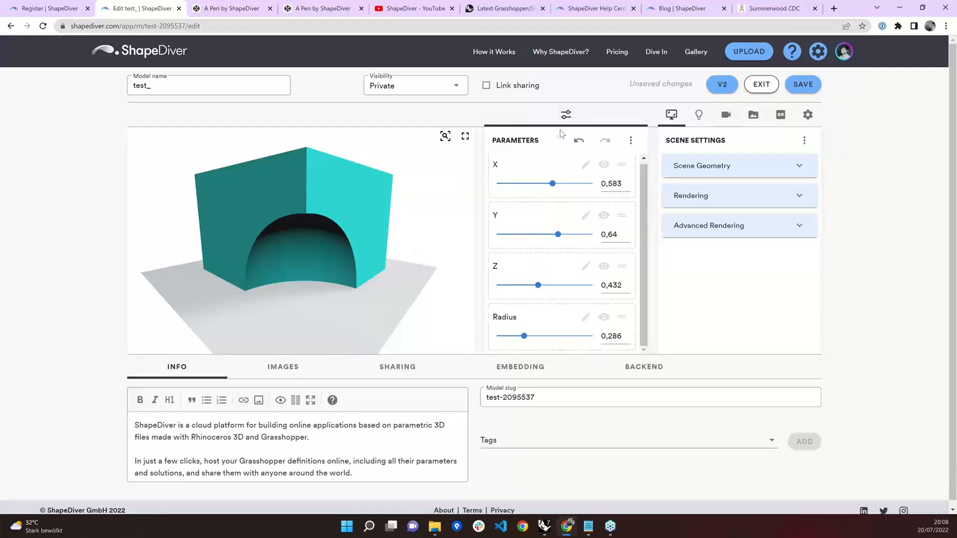
- Expand the Scene Geometry settings and switch the grid off and back on
{"action": "left_click_drag", "start_coordinate": [492, 140], "coordinate": [582, 154]}
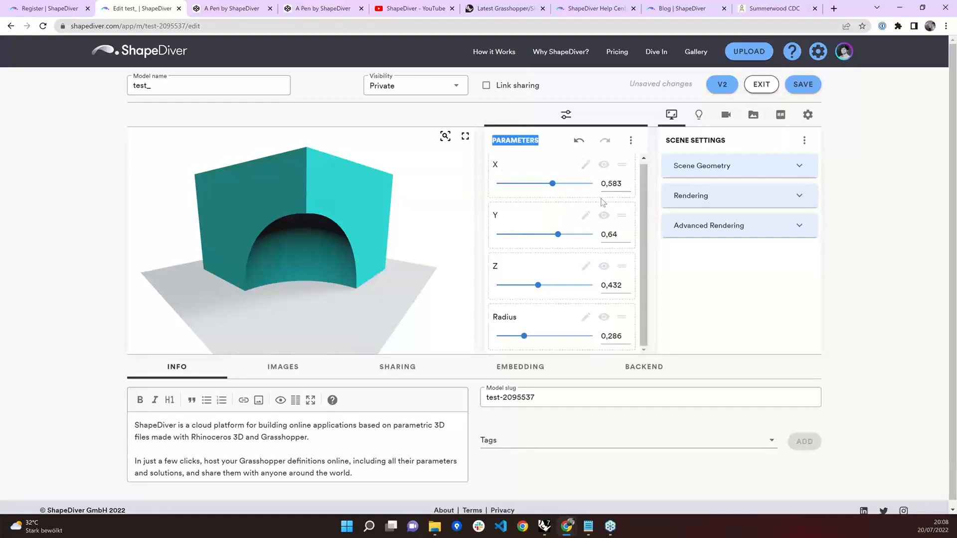
{"action": "left_click", "coordinate": [690, 242]}
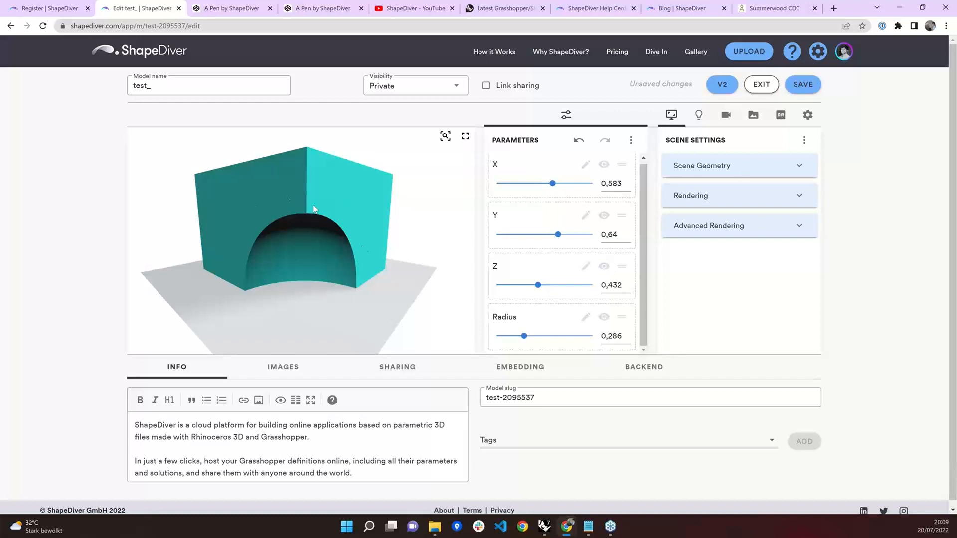
{"action": "left_click", "coordinate": [699, 172]}
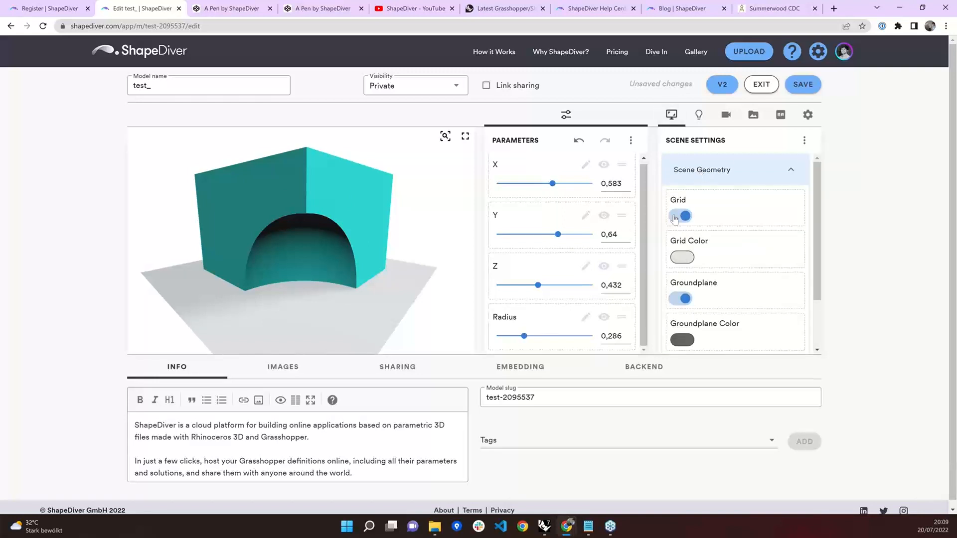
{"action": "left_click", "coordinate": [678, 216]}
{"action": "left_click", "coordinate": [678, 216]}
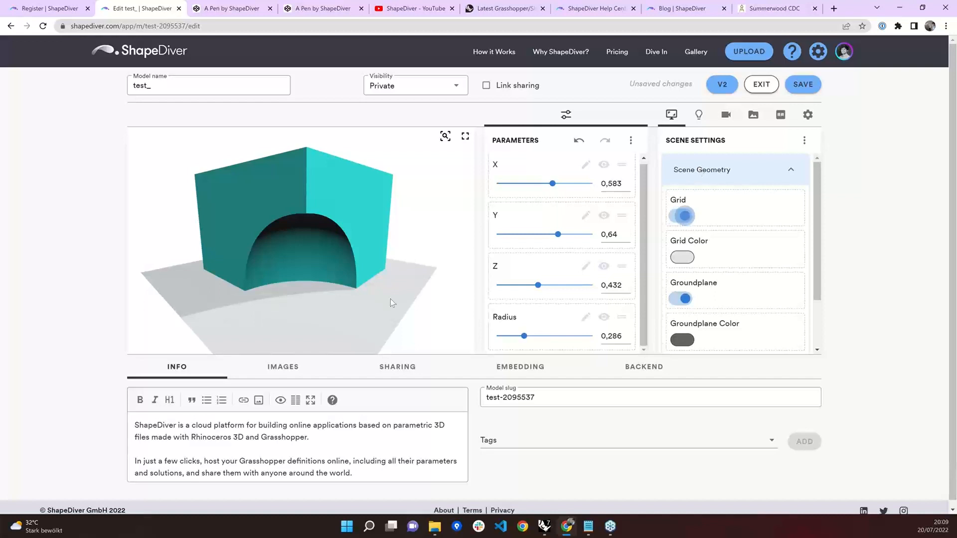
{"action": "left_click", "coordinate": [679, 299]}
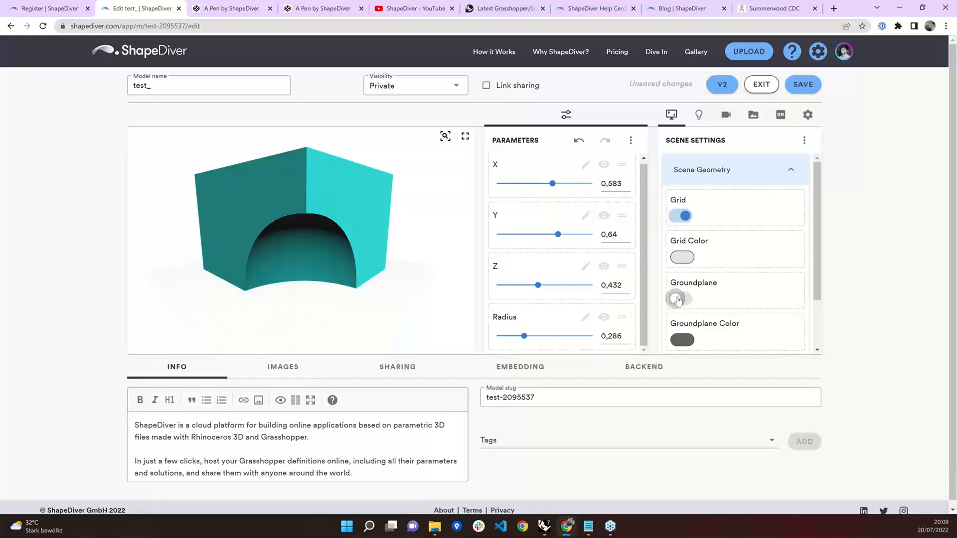
{"action": "left_click", "coordinate": [679, 299]}
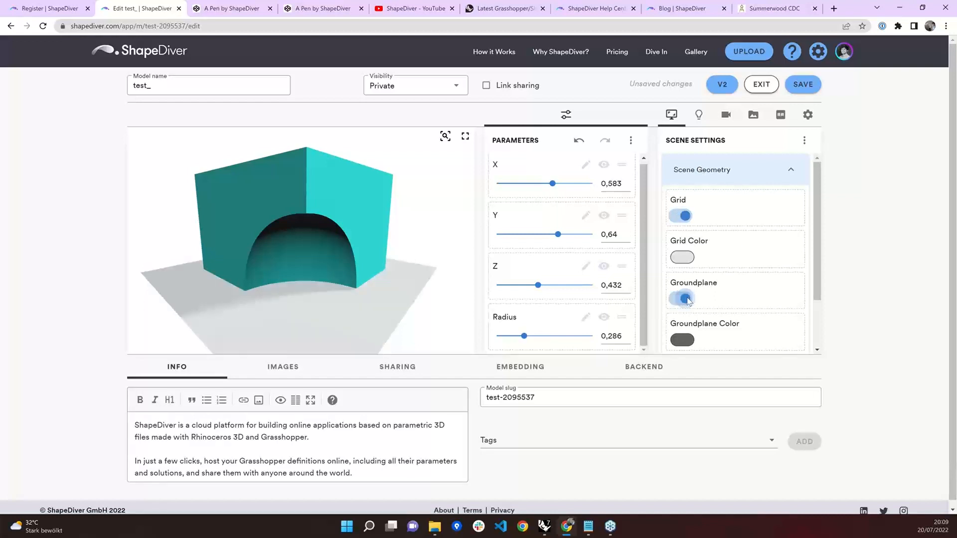
{"action": "scroll", "coordinate": [679, 292], "scroll_direction": "down", "scroll_amount": 1}
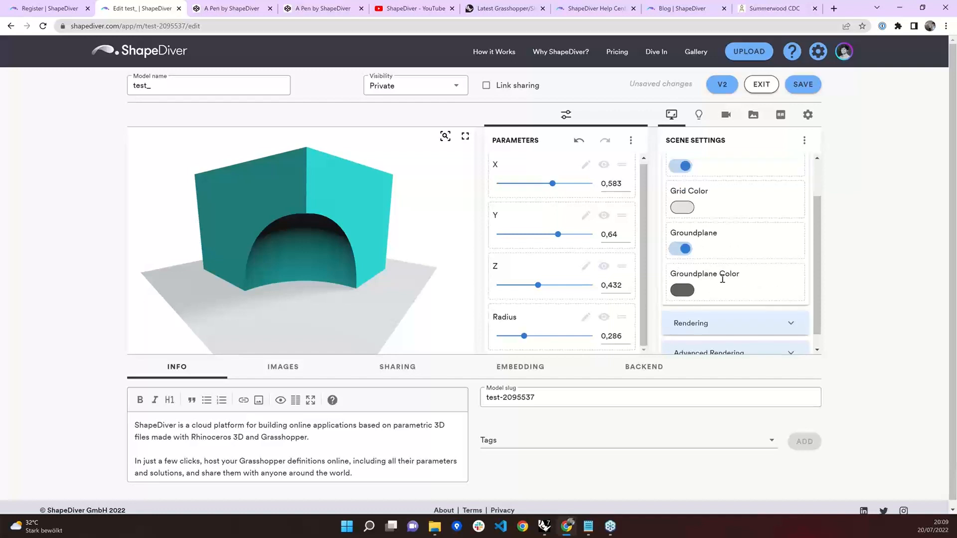
{"action": "scroll", "coordinate": [722, 281], "scroll_direction": "down", "scroll_amount": 1}
{"action": "left_click", "coordinate": [719, 301]}
{"action": "scroll", "coordinate": [720, 299], "scroll_direction": "down", "scroll_amount": 2}
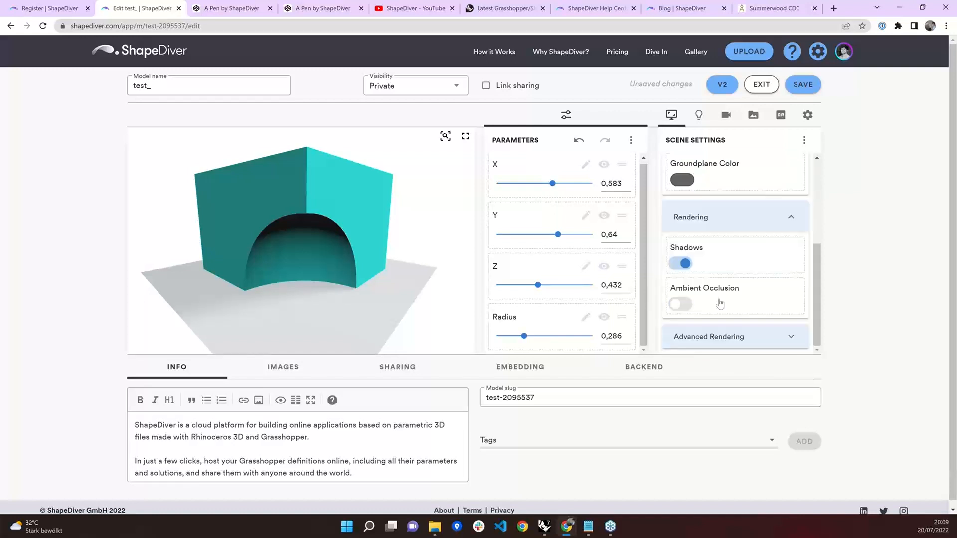
{"action": "left_click", "coordinate": [681, 264]}
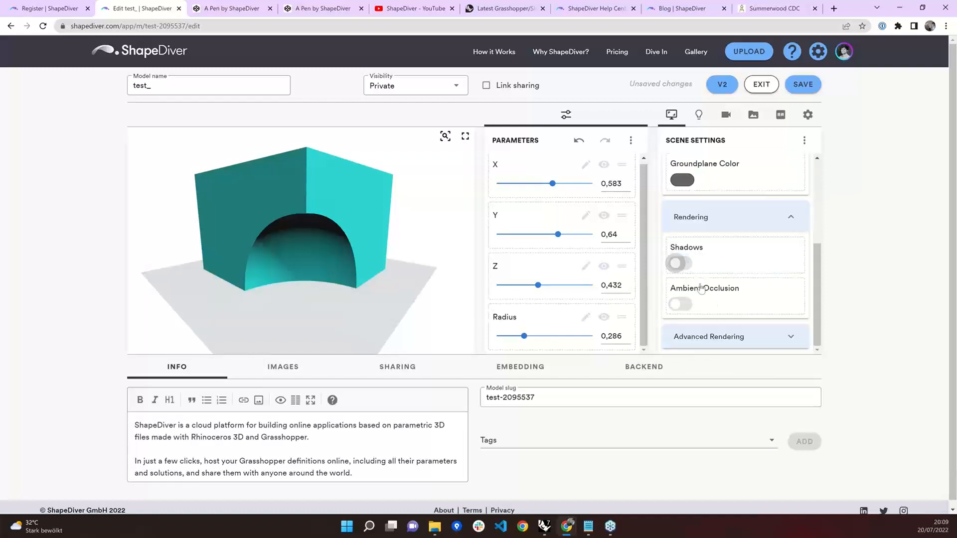
{"action": "left_click", "coordinate": [680, 263]}
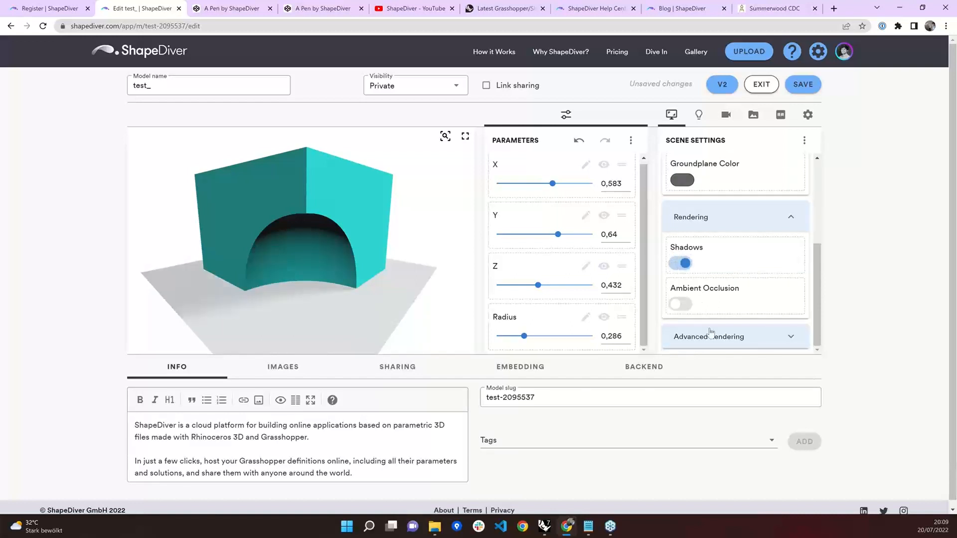
{"action": "left_click", "coordinate": [710, 333]}
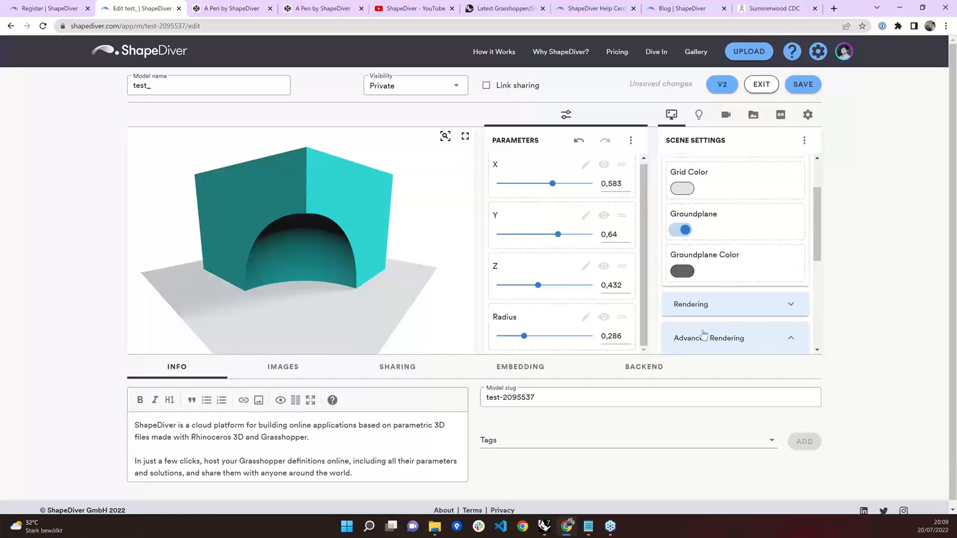
{"action": "scroll", "coordinate": [704, 334], "scroll_direction": "down", "scroll_amount": 5}
{"action": "scroll", "coordinate": [740, 224], "scroll_direction": "up", "scroll_amount": 1}
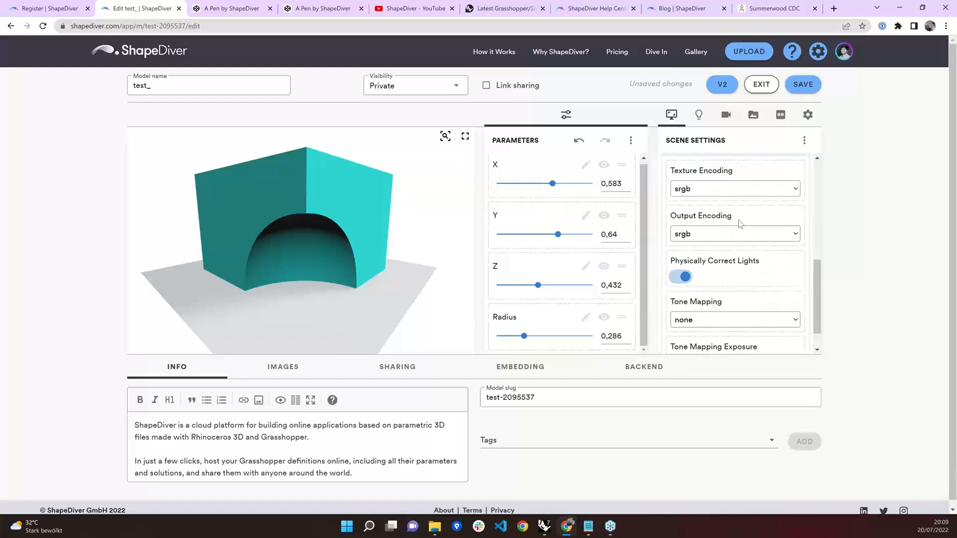
{"action": "scroll", "coordinate": [740, 224], "scroll_direction": "up", "scroll_amount": 1}
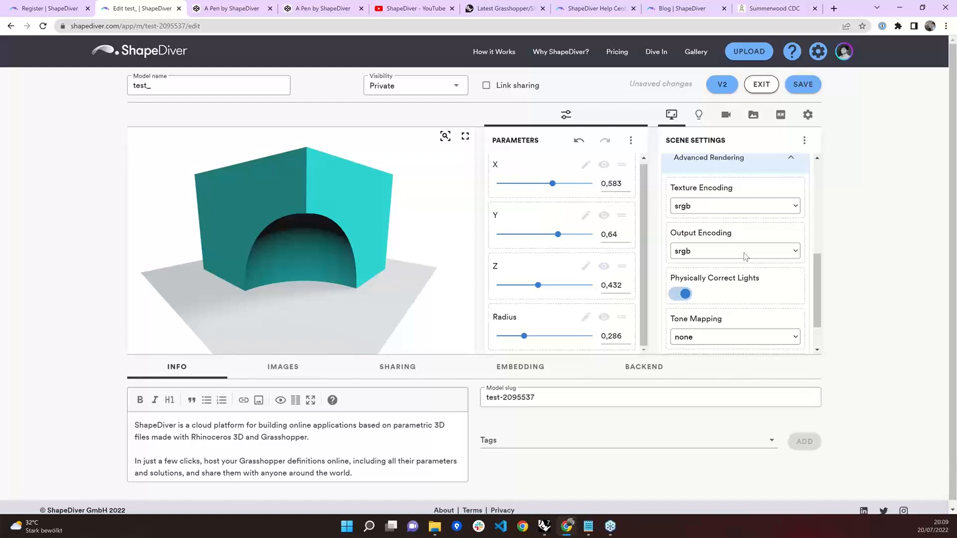
{"action": "scroll", "coordinate": [746, 256], "scroll_direction": "up", "scroll_amount": 3}
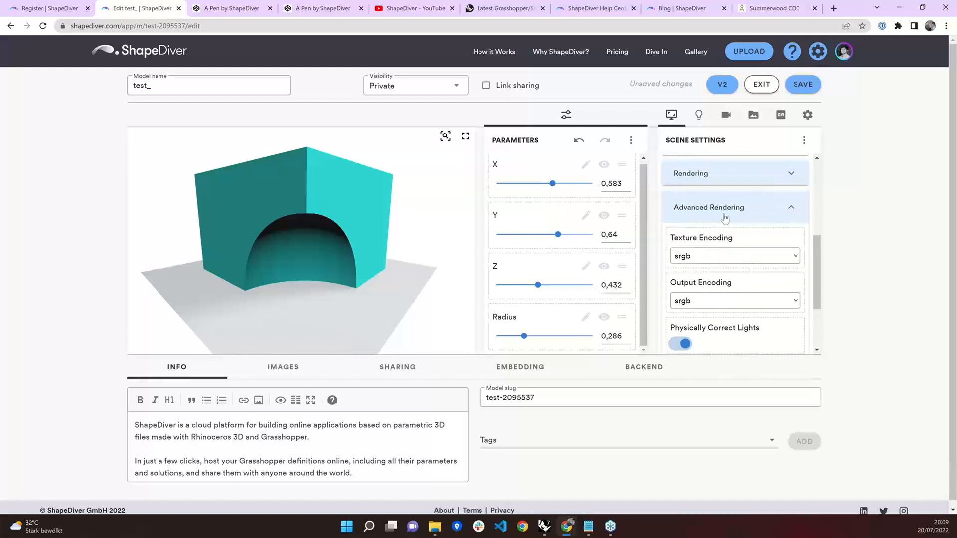
{"action": "left_click", "coordinate": [725, 219]}
{"action": "scroll", "coordinate": [725, 232], "scroll_direction": "up", "scroll_amount": 3}
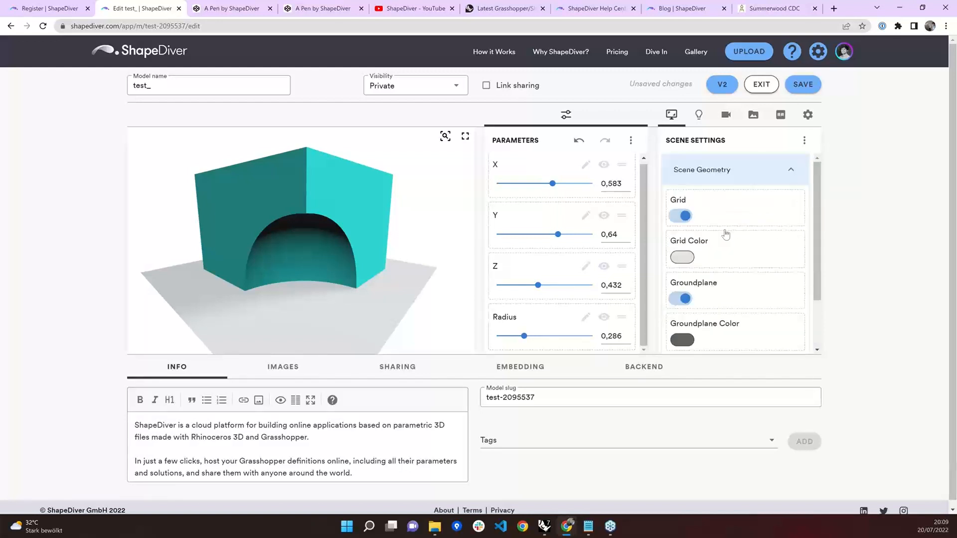
- Expand the standard light scene and inspect the directional0 light's settings
{"action": "left_click", "coordinate": [699, 114]}
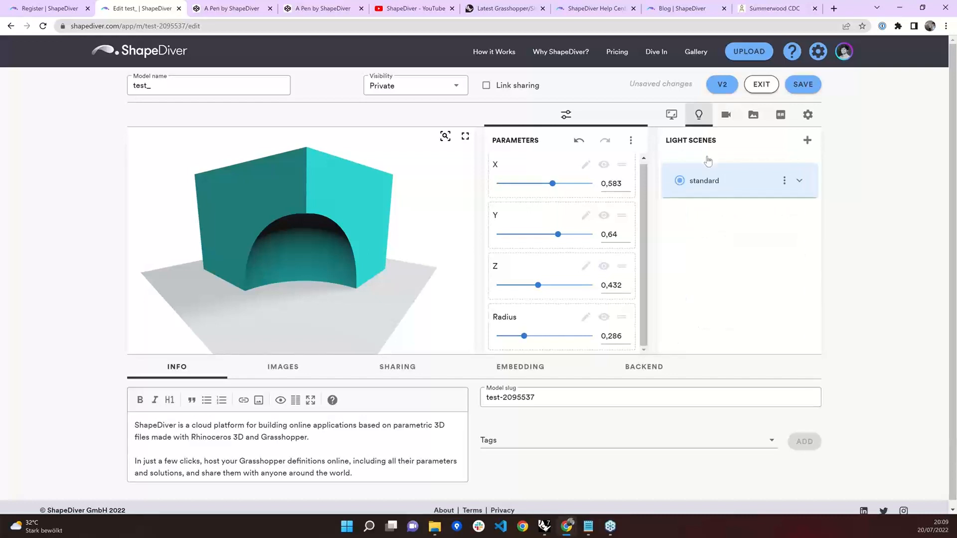
{"action": "left_click", "coordinate": [713, 182]}
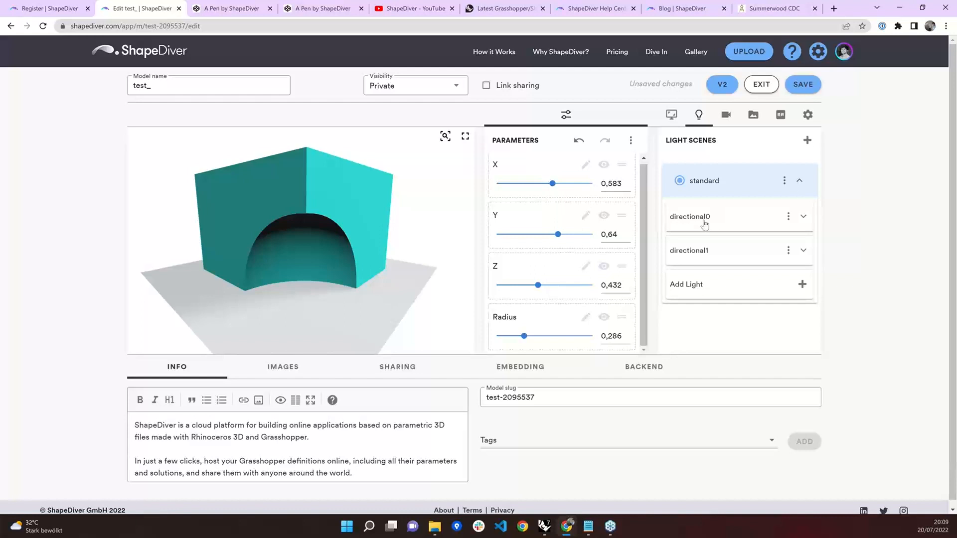
{"action": "left_click", "coordinate": [705, 224]}
{"action": "left_click", "coordinate": [722, 230]}
- Add an ambient light, keep its type as Ambient, and collapse the standard scene
{"action": "left_click", "coordinate": [802, 285]}
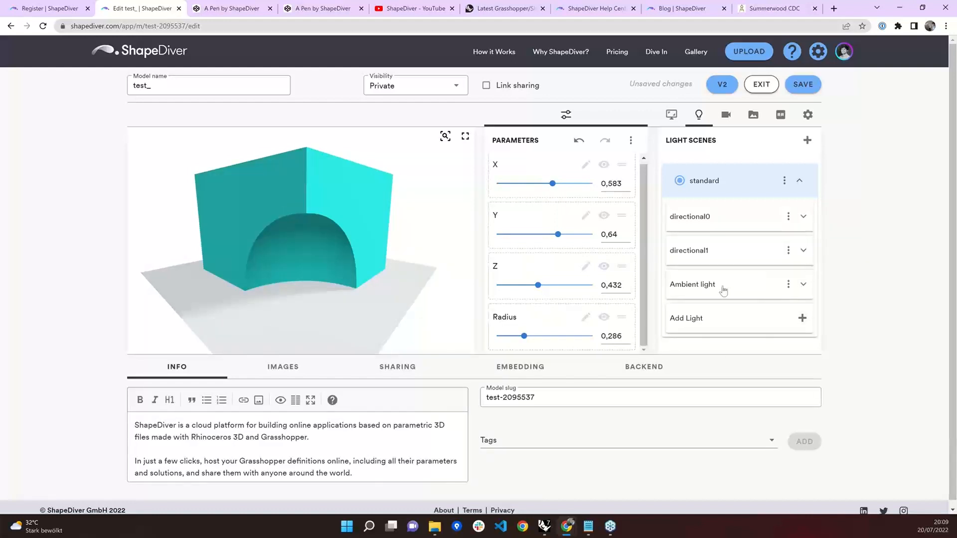
{"action": "left_click", "coordinate": [788, 284]}
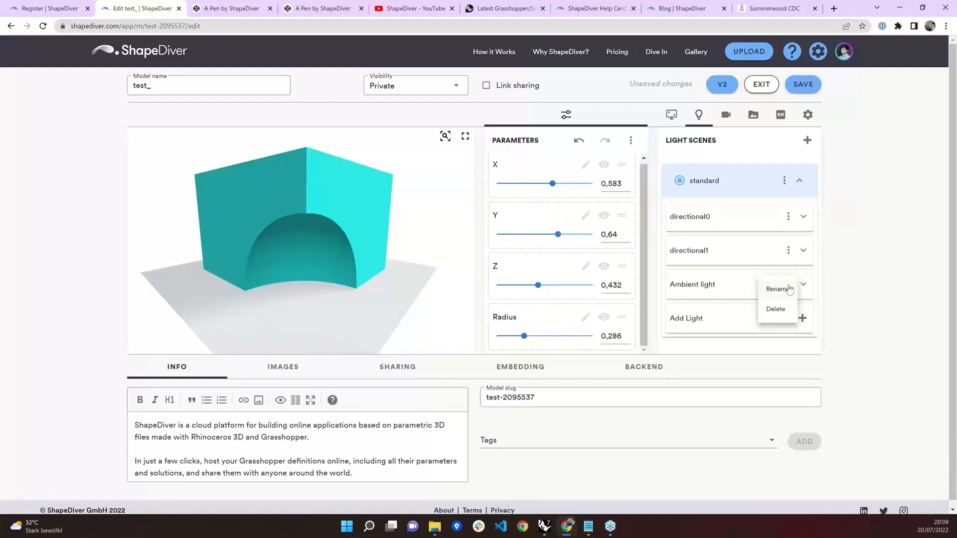
{"action": "left_click", "coordinate": [803, 286]}
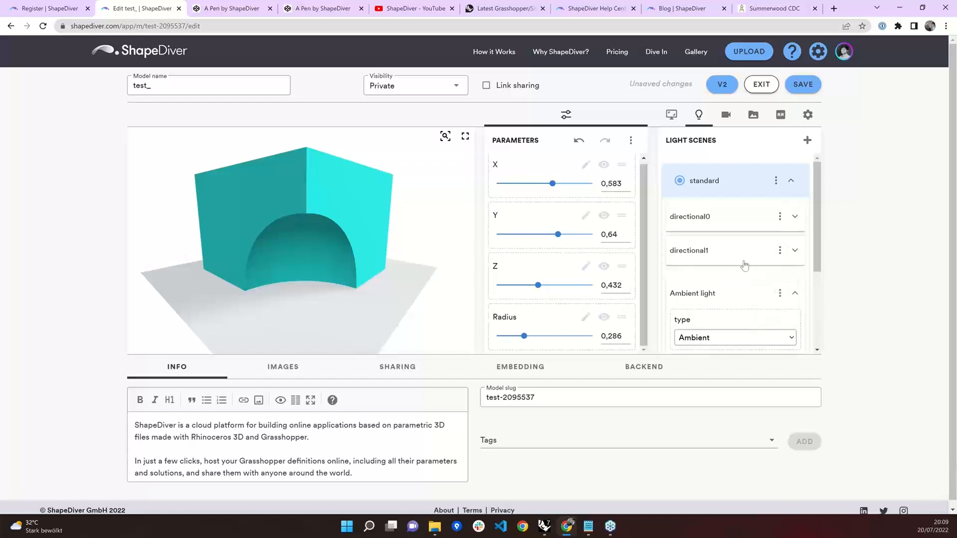
{"action": "scroll", "coordinate": [744, 261], "scroll_direction": "down", "scroll_amount": 3}
{"action": "left_click", "coordinate": [700, 202]}
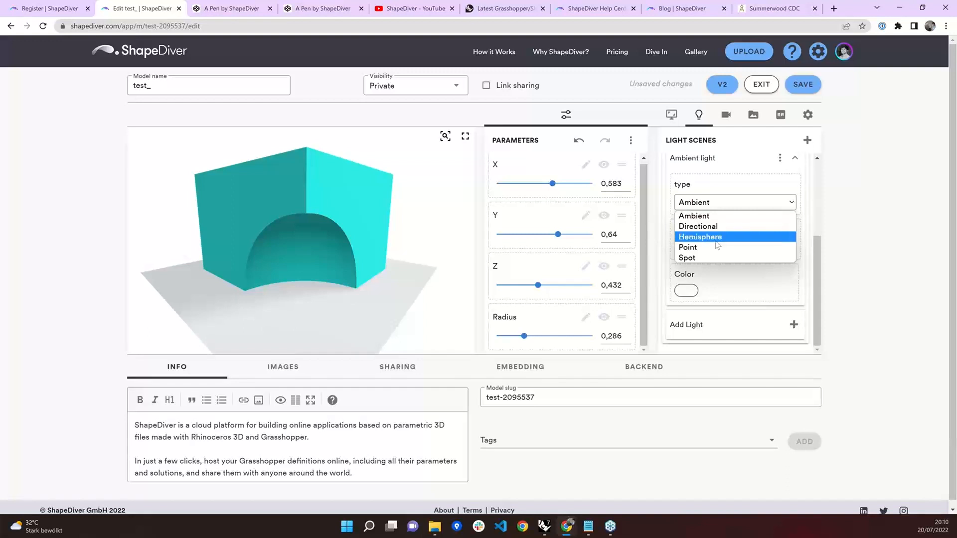
{"action": "left_click", "coordinate": [712, 290]}
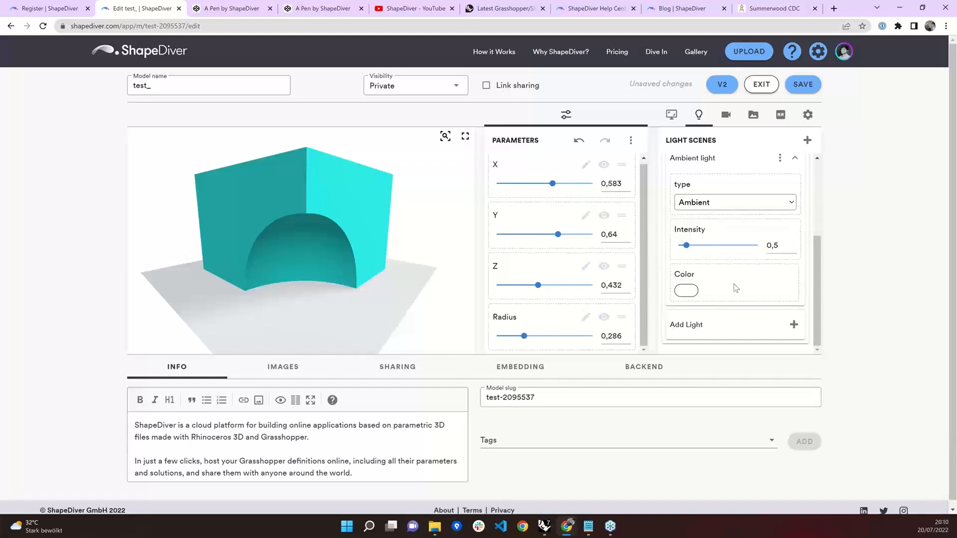
{"action": "scroll", "coordinate": [718, 293], "scroll_direction": "up", "scroll_amount": 3}
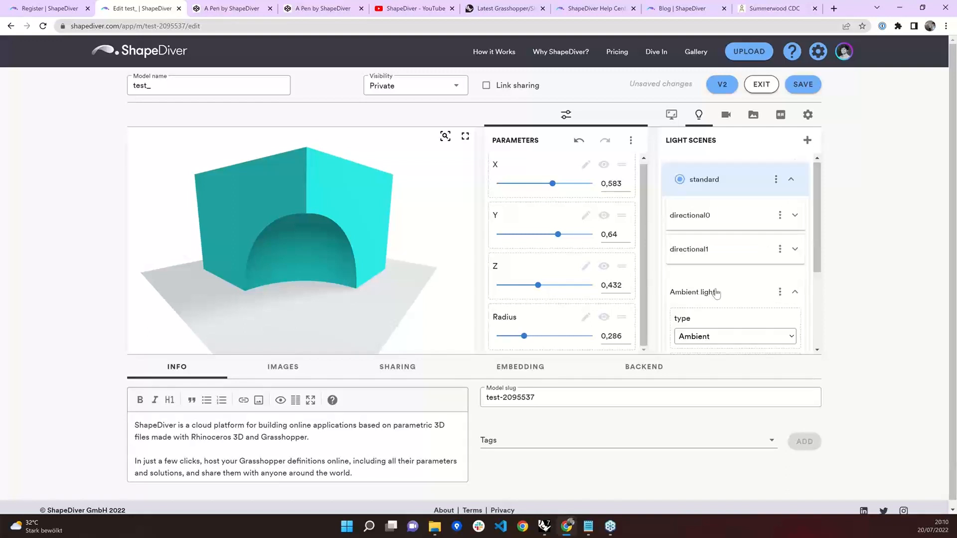
{"action": "left_click", "coordinate": [716, 292]}
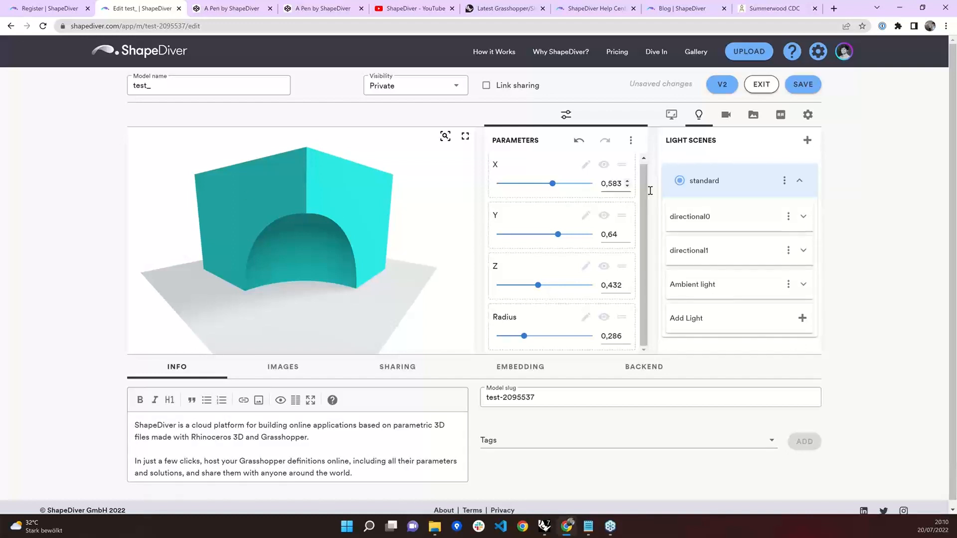
{"action": "left_click", "coordinate": [798, 183]}
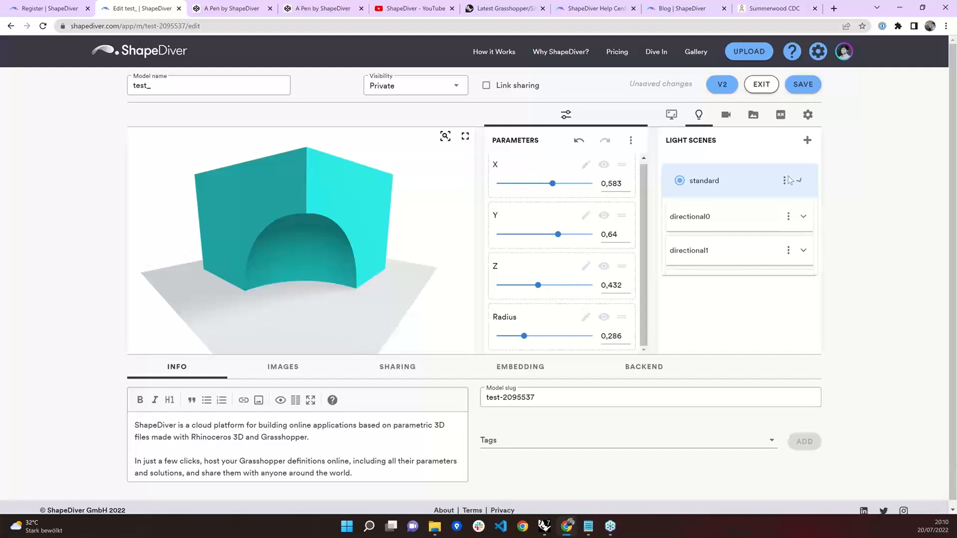
{"action": "left_click", "coordinate": [726, 114]}
- Try the Top and Bottom camera views, then set the view back to Perspective
{"action": "left_click", "coordinate": [728, 254]}
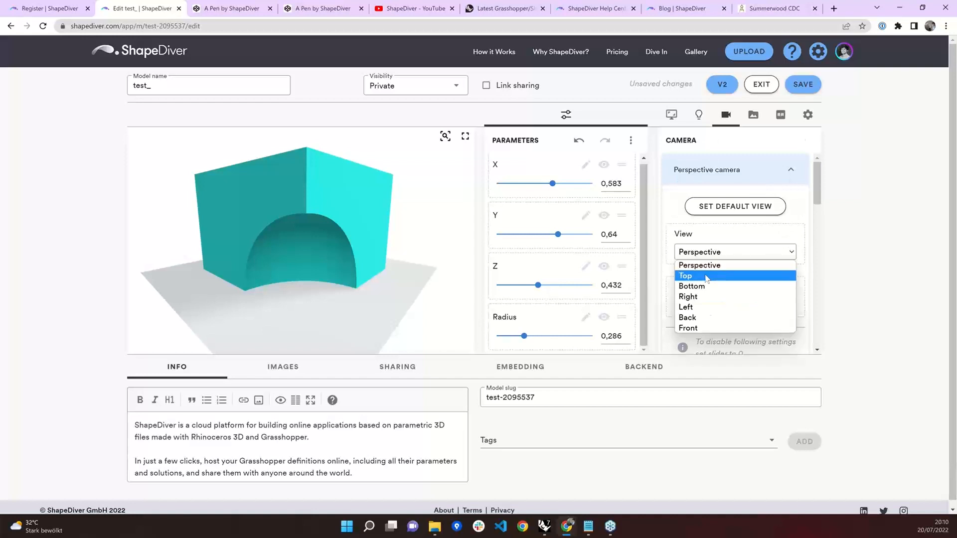
{"action": "left_click", "coordinate": [706, 277]}
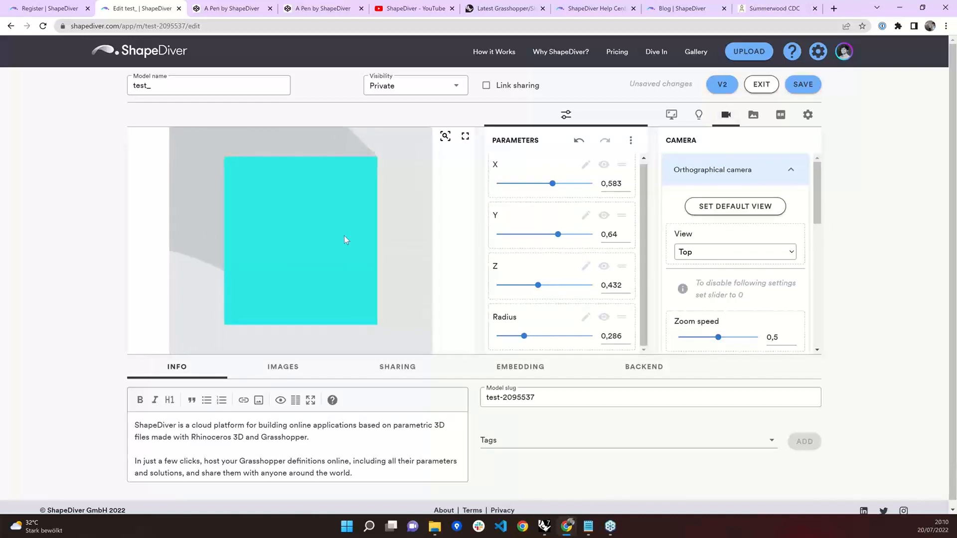
{"action": "left_click", "coordinate": [727, 252]}
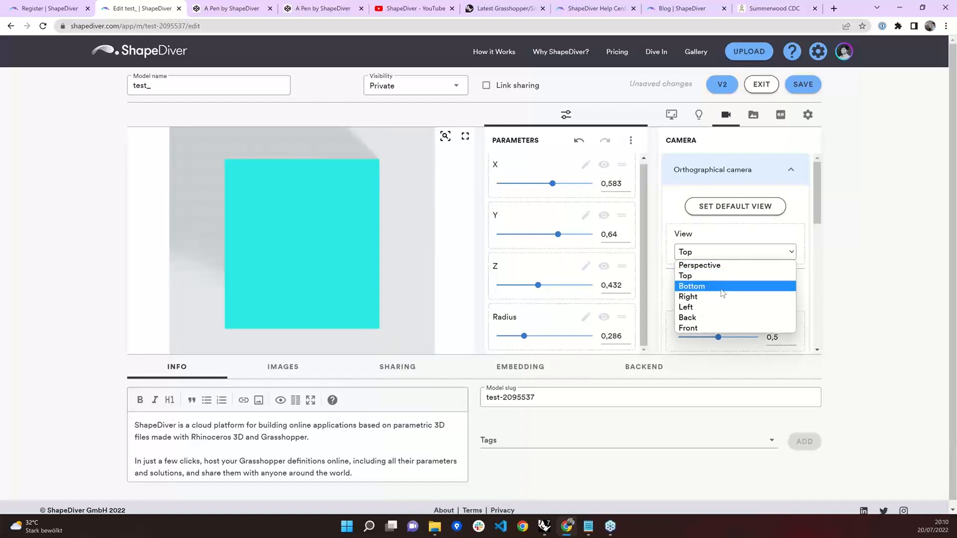
{"action": "left_click", "coordinate": [720, 286]}
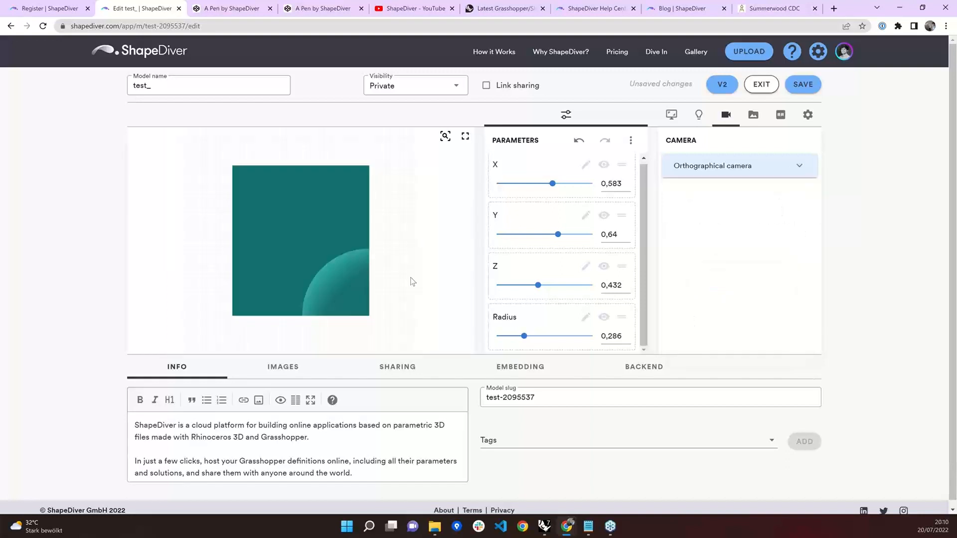
{"action": "left_click", "coordinate": [736, 171]}
{"action": "left_click", "coordinate": [710, 253]}
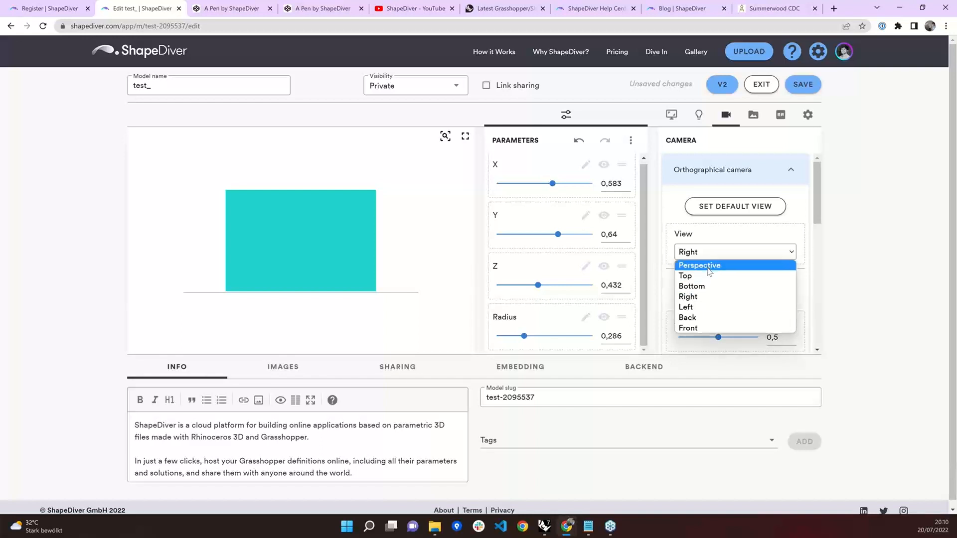
{"action": "left_click", "coordinate": [708, 269]}
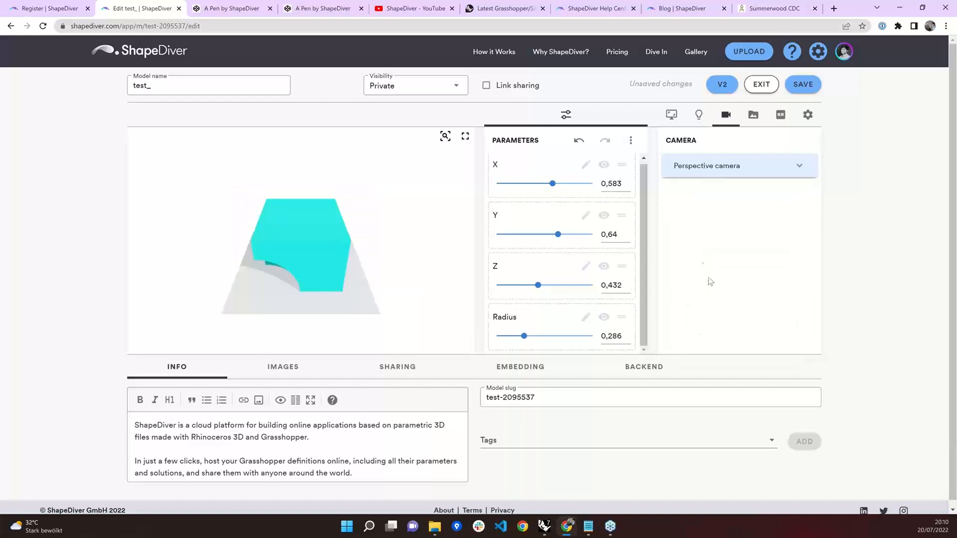
- Turn on Show environment in the Environment settings
{"action": "left_click", "coordinate": [752, 115]}
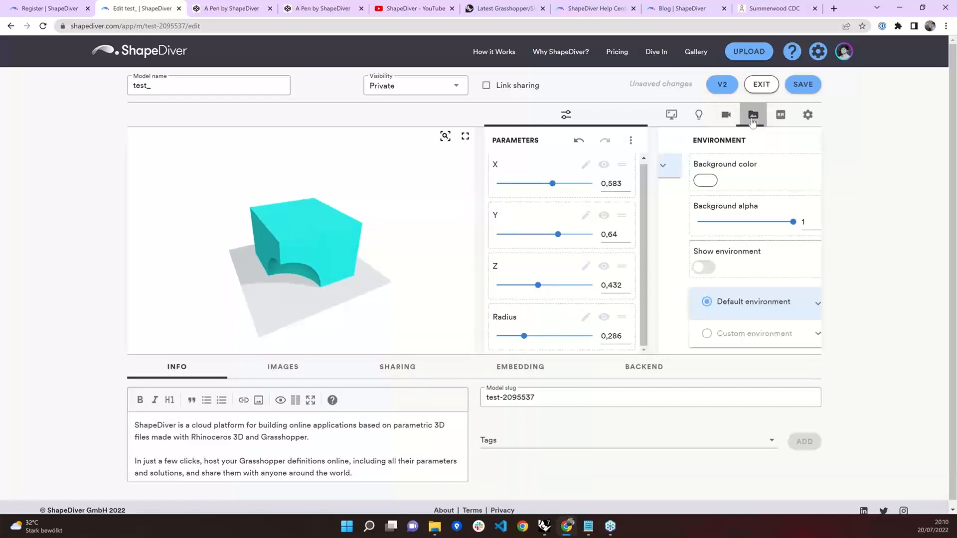
{"action": "scroll", "coordinate": [403, 205], "scroll_direction": "up", "scroll_amount": 1}
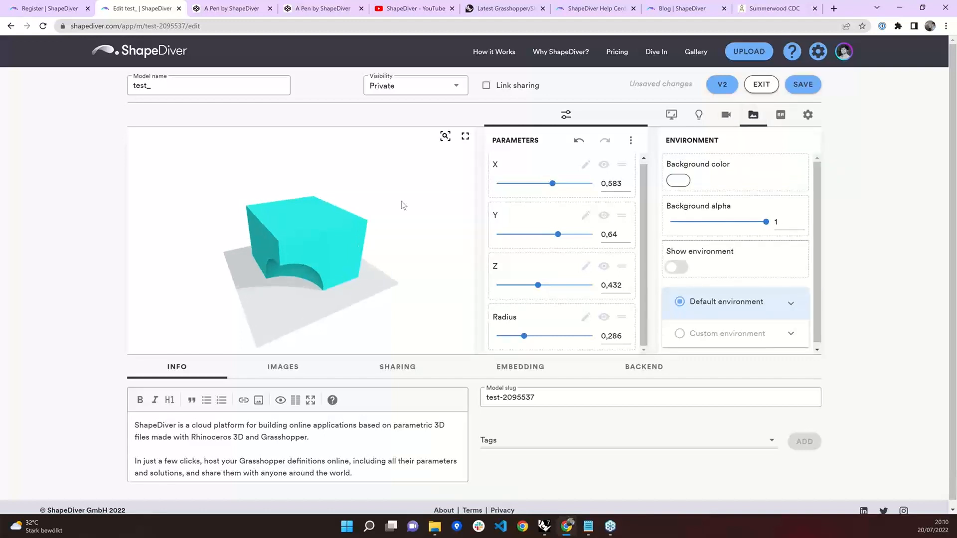
{"action": "left_click_drag", "start_coordinate": [404, 206], "coordinate": [421, 198]}
{"action": "scroll", "coordinate": [731, 201], "scroll_direction": "down", "scroll_amount": 1}
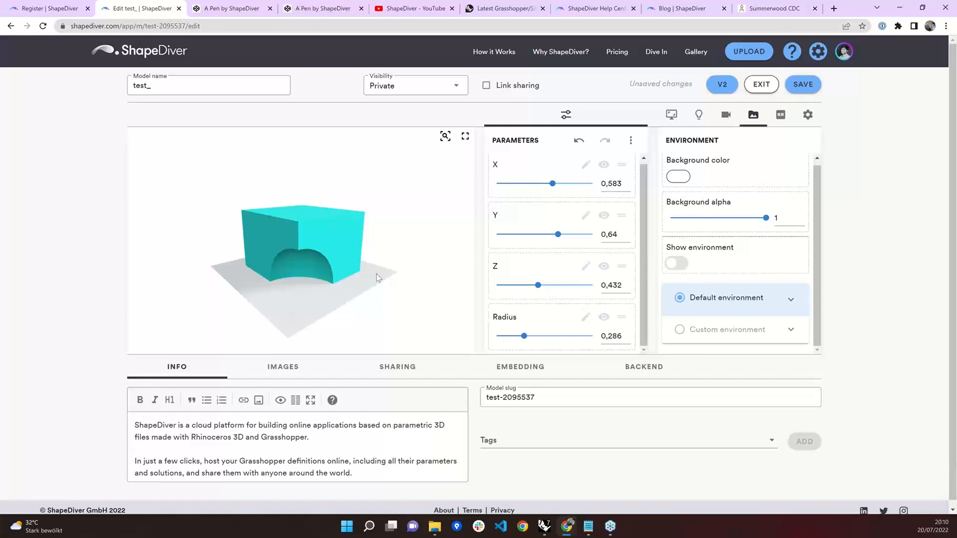
{"action": "scroll", "coordinate": [331, 245], "scroll_direction": "up", "scroll_amount": 2}
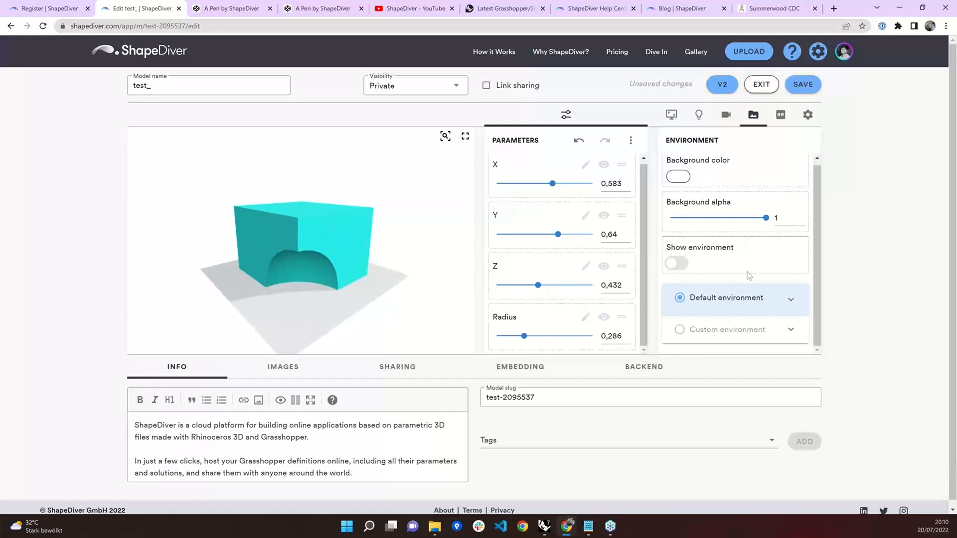
{"action": "left_click", "coordinate": [678, 264]}
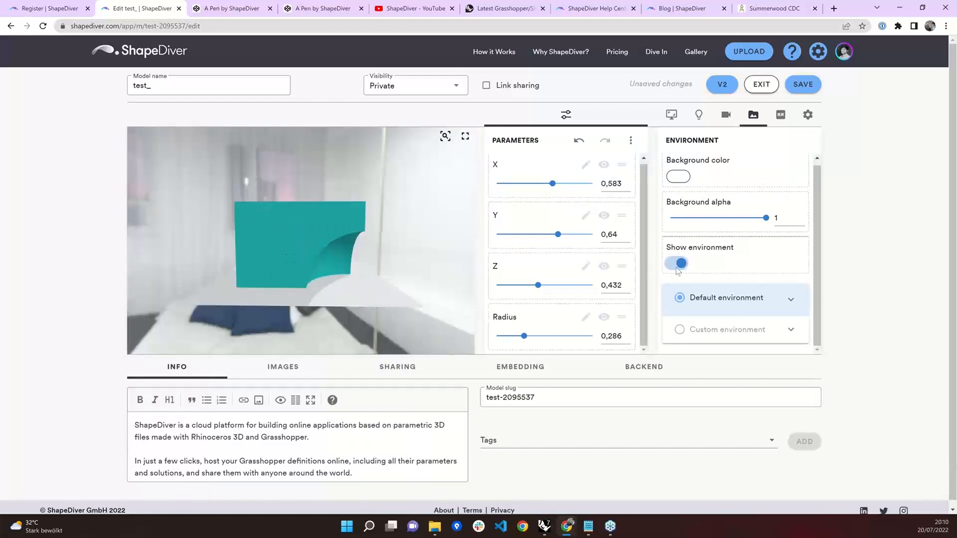
- Set the default environment preset to hilltop_construction (HDR), then hide the environment background
{"action": "left_click", "coordinate": [791, 299]}
{"action": "scroll", "coordinate": [759, 290], "scroll_direction": "down", "scroll_amount": 1}
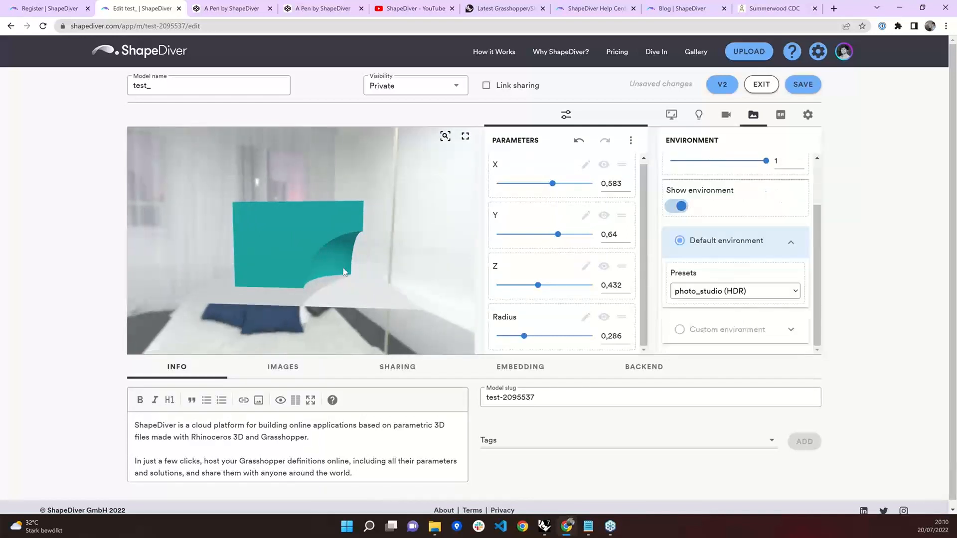
{"action": "left_click_drag", "start_coordinate": [343, 272], "coordinate": [244, 265]}
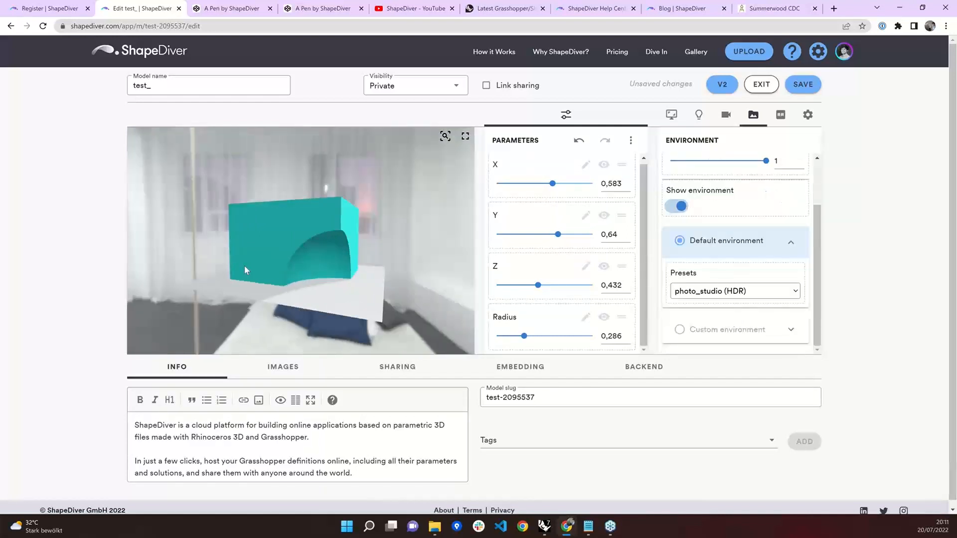
{"action": "left_click", "coordinate": [707, 292]}
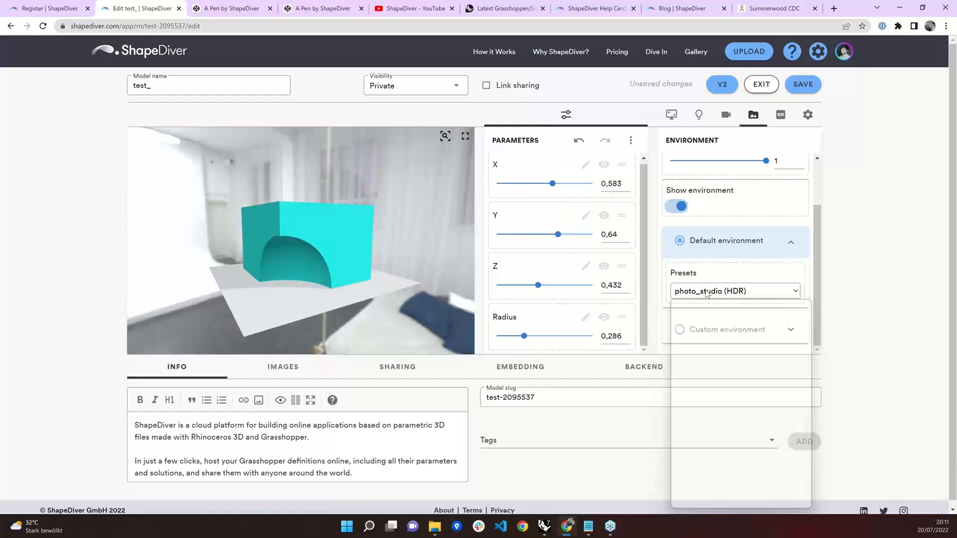
{"action": "left_click", "coordinate": [723, 401]}
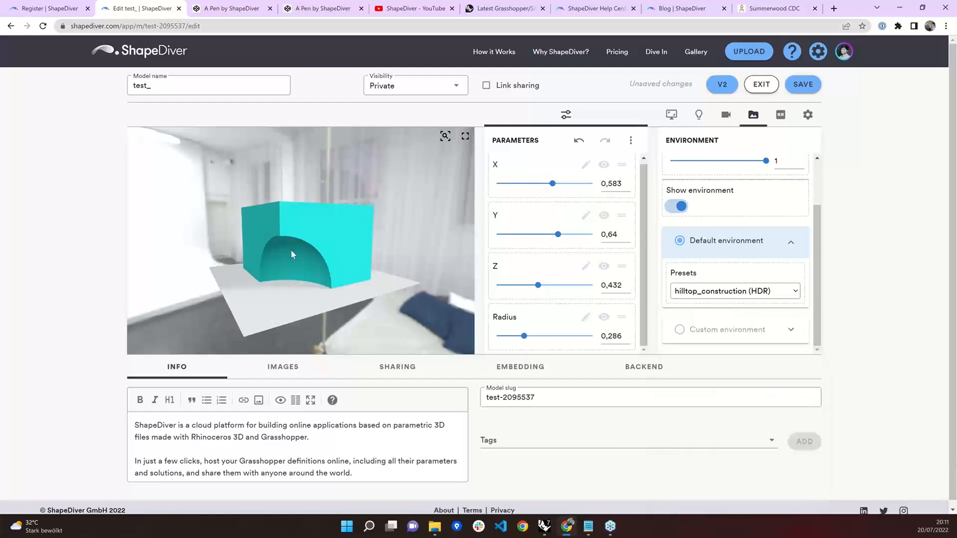
{"action": "left_click_drag", "start_coordinate": [291, 251], "coordinate": [390, 266]}
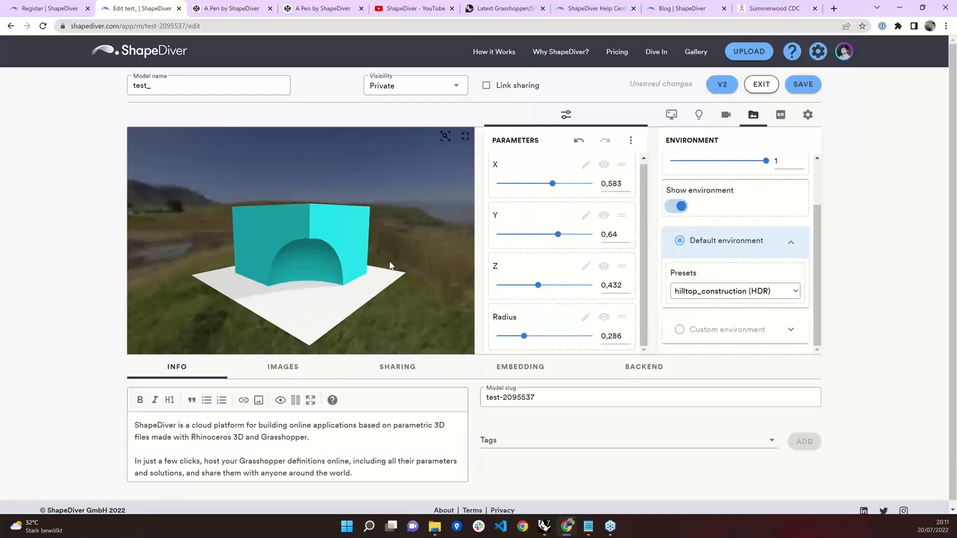
{"action": "left_click_drag", "start_coordinate": [390, 266], "coordinate": [342, 271]}
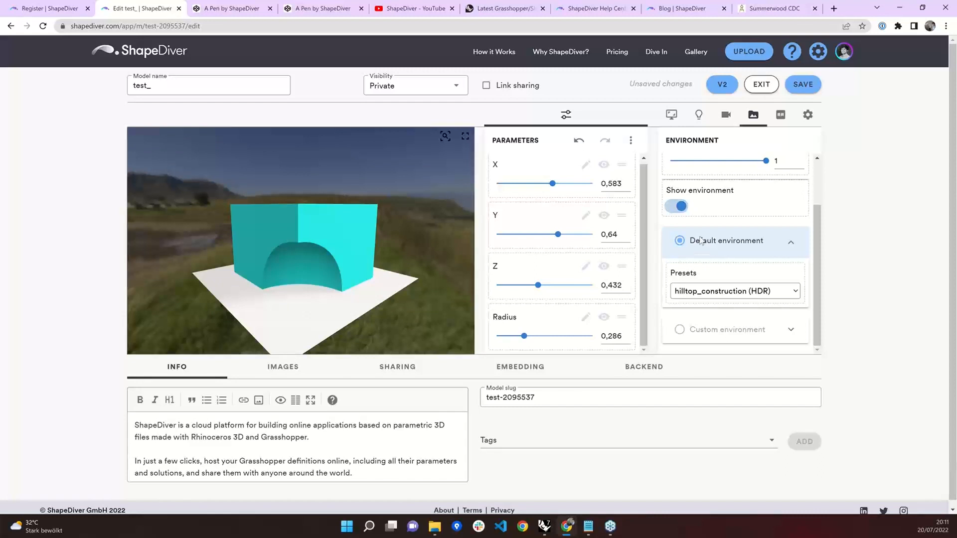
{"action": "left_click", "coordinate": [682, 209]}
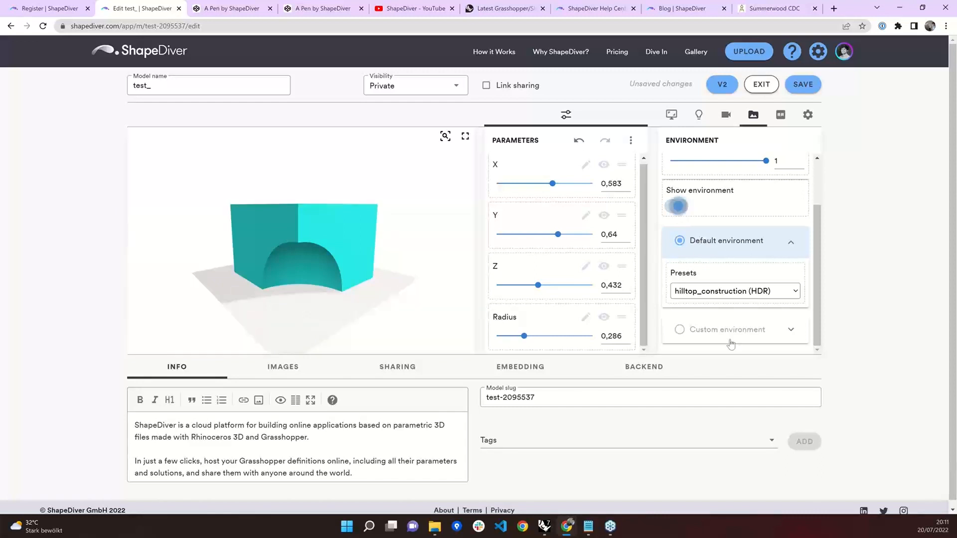
{"action": "left_click", "coordinate": [780, 118]}
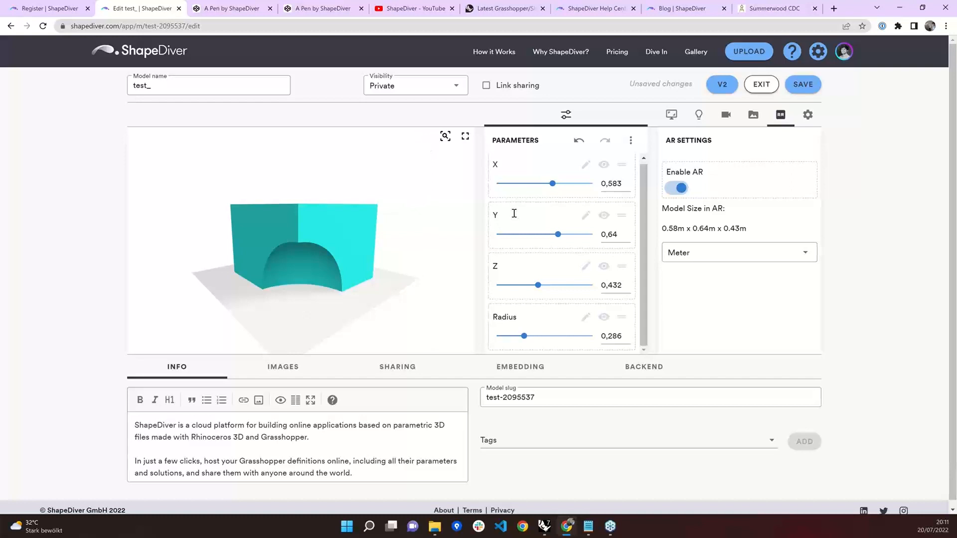
- Set the AR size unit to Meter (0.58m x 0.64m x 0.43m) and show General Settings
{"action": "left_click", "coordinate": [731, 255]}
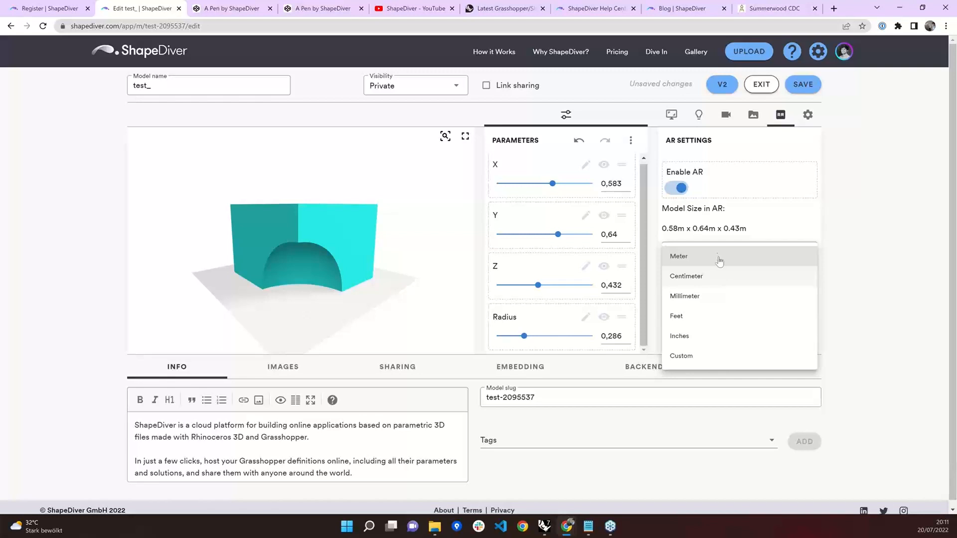
{"action": "left_click", "coordinate": [719, 257]}
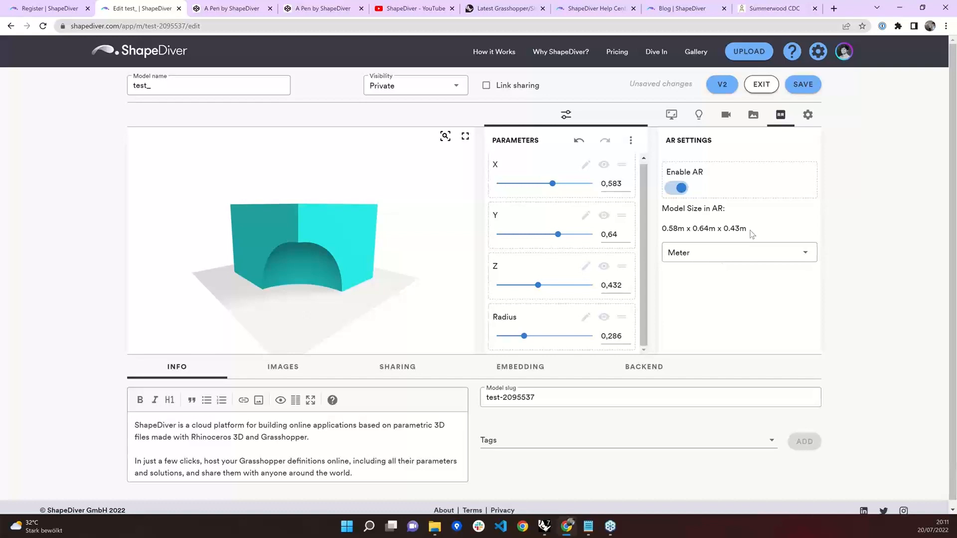
{"action": "mouse_move", "coordinate": [747, 229]}
{"action": "left_mouse_down"}
{"action": "mouse_move", "coordinate": [721, 228]}
{"action": "mouse_move", "coordinate": [747, 234]}
{"action": "left_mouse_up"}
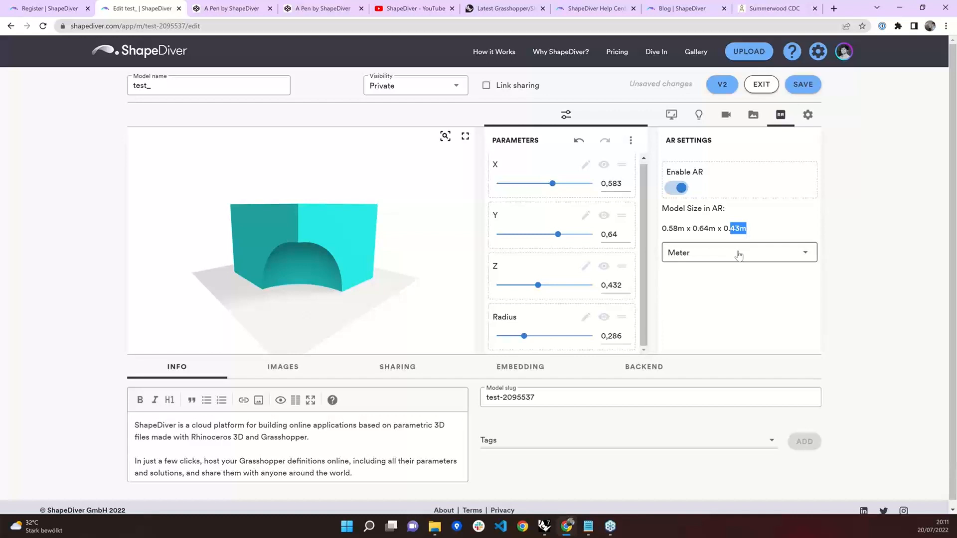
{"action": "left_click", "coordinate": [738, 254]}
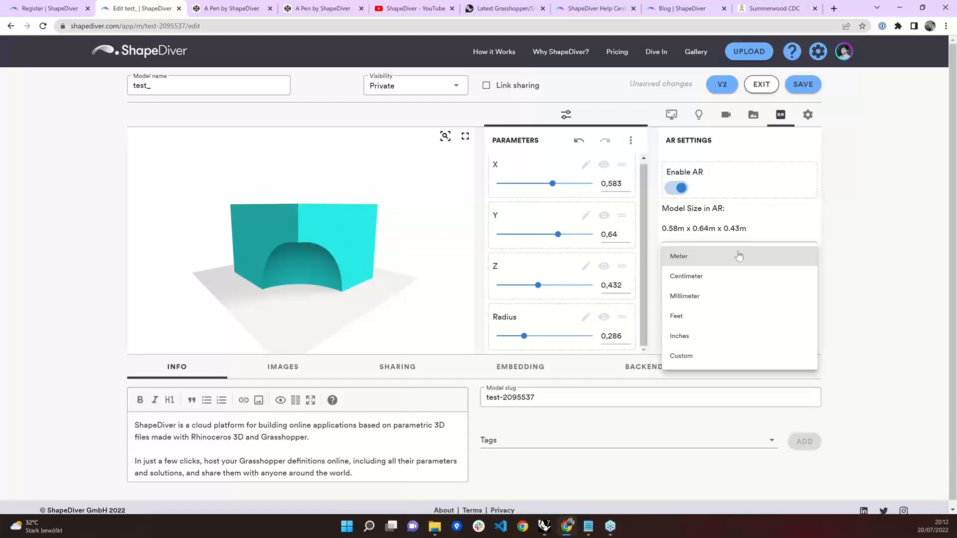
{"action": "left_click", "coordinate": [705, 287]}
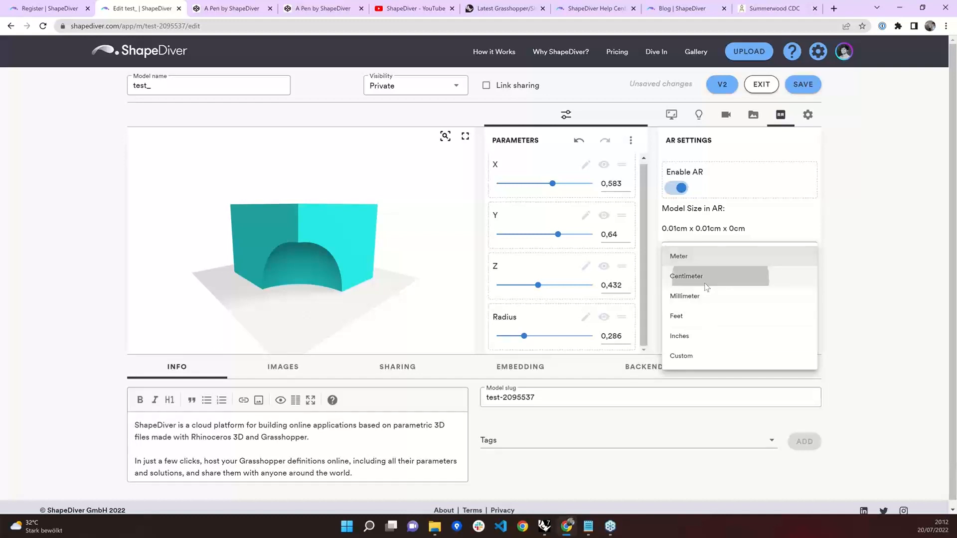
{"action": "left_click", "coordinate": [718, 261]}
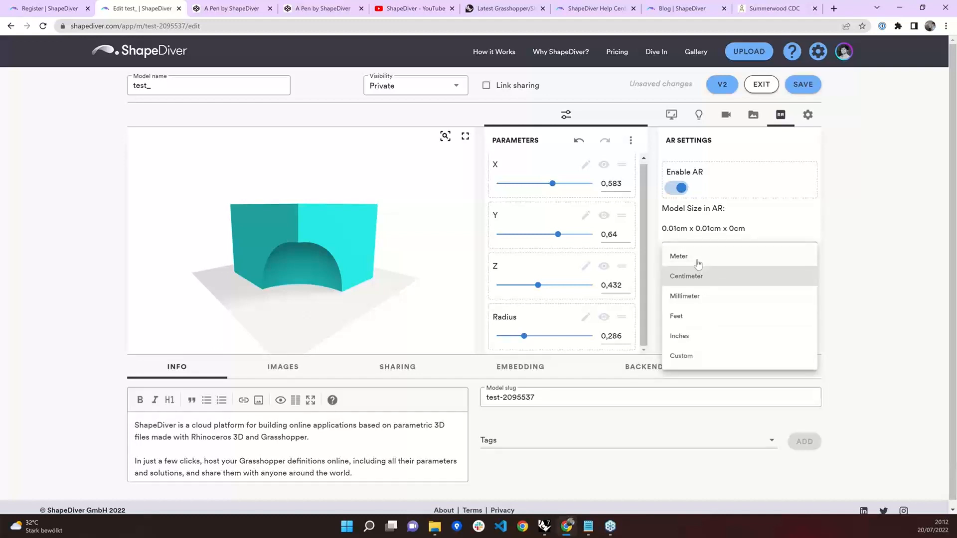
{"action": "left_click", "coordinate": [699, 257]}
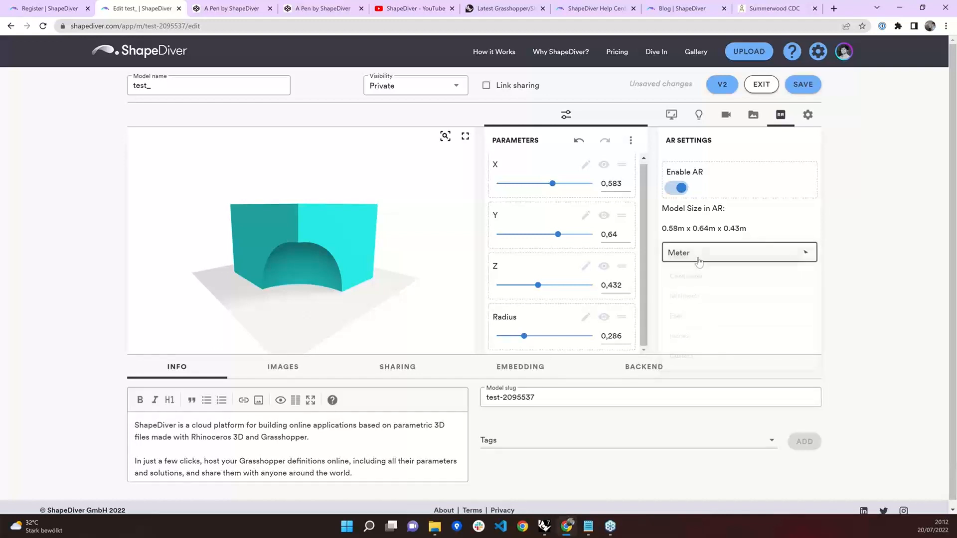
{"action": "left_click", "coordinate": [807, 116]}
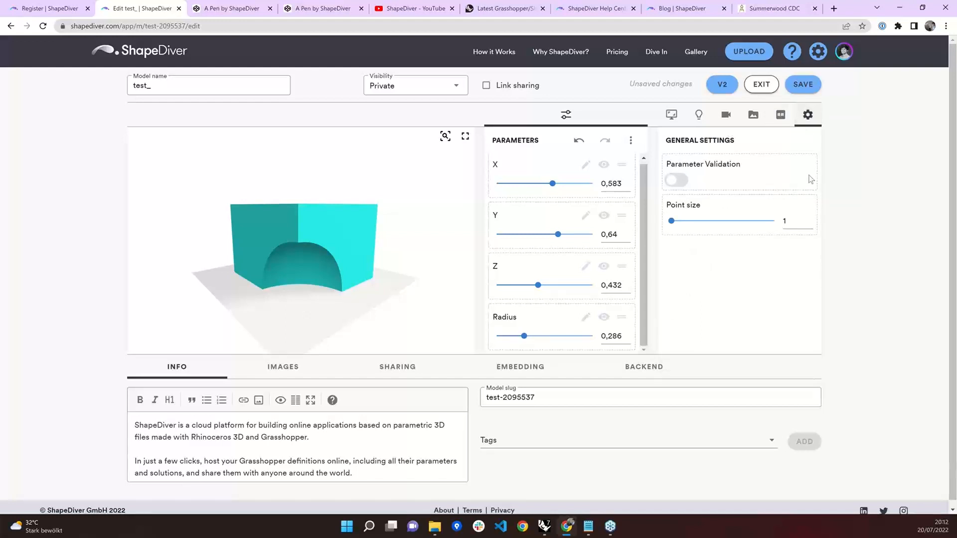
- Show ShapeDiver's Scene Settings panel, then bring Rhino and Grasshopper back to the front
{"action": "left_click", "coordinate": [678, 121]}
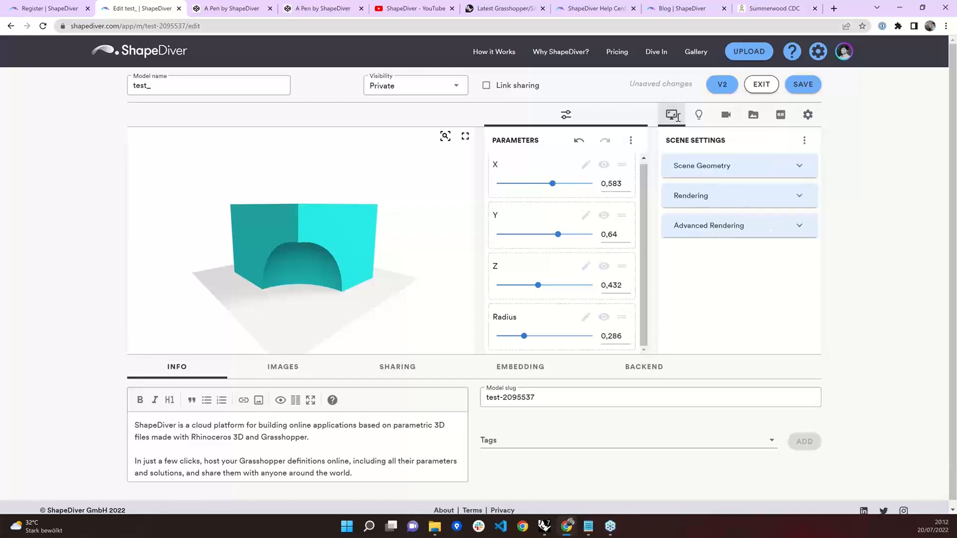
{"action": "scroll", "coordinate": [328, 268], "scroll_direction": "up", "scroll_amount": 2}
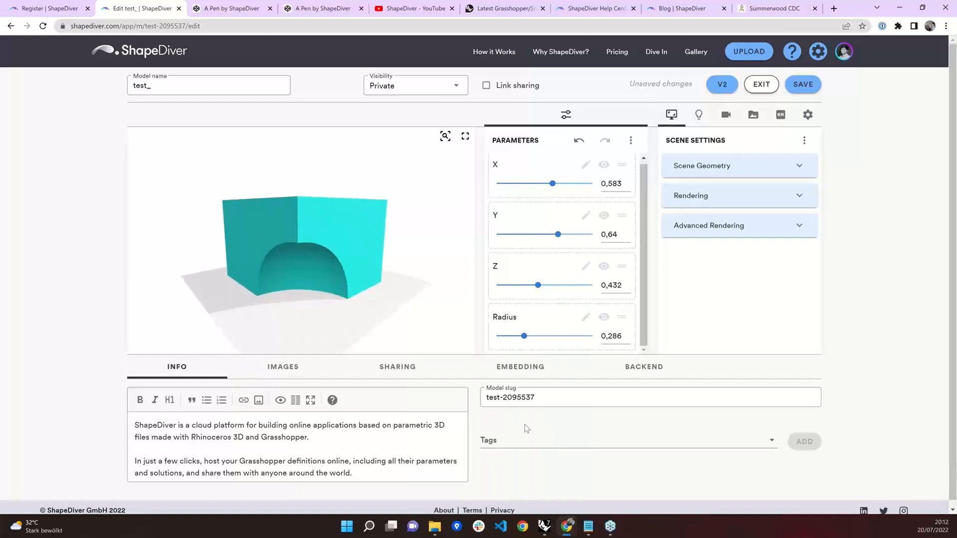
{"action": "mouse_move", "coordinate": [568, 531]}
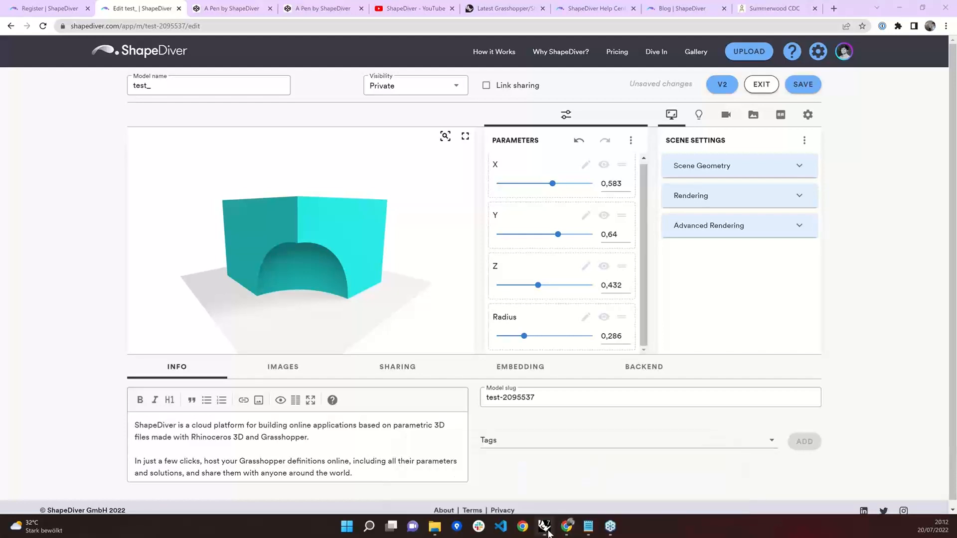
{"action": "left_click", "coordinate": [547, 531]}
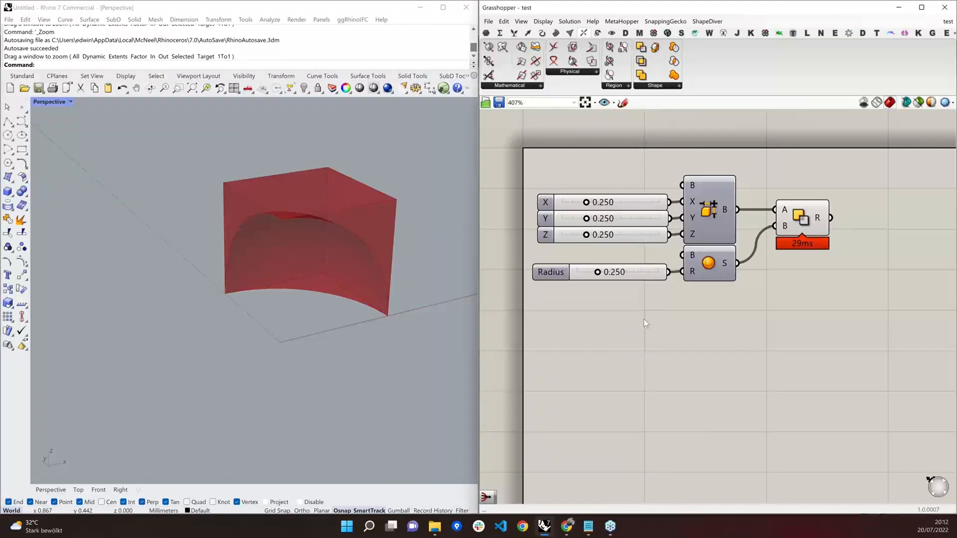
- Pan the Grasshopper canvas over the PolygonalTable_WithDownload definition
{"action": "right_click_drag", "start_coordinate": [644, 319], "coordinate": [630, 328]}
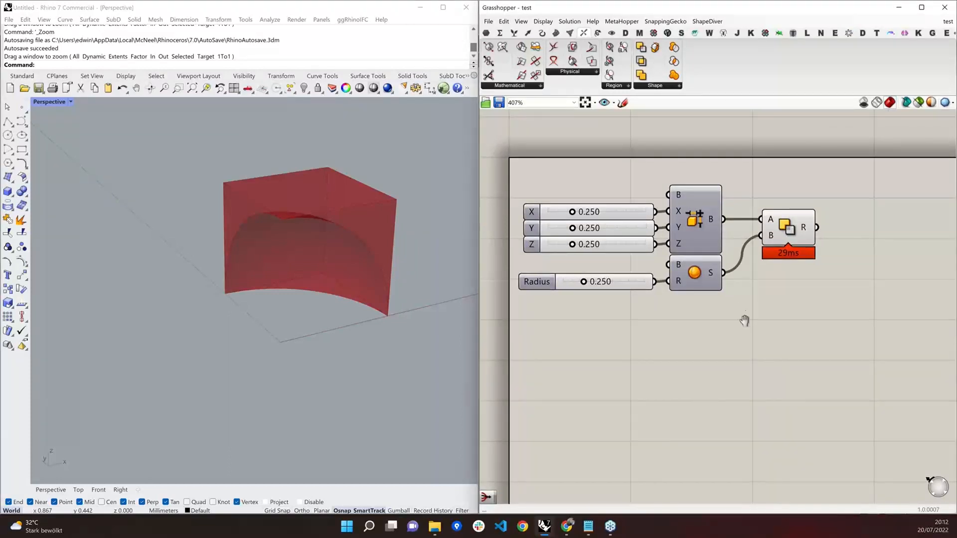
{"action": "right_click_drag", "start_coordinate": [744, 320], "coordinate": [746, 305]}
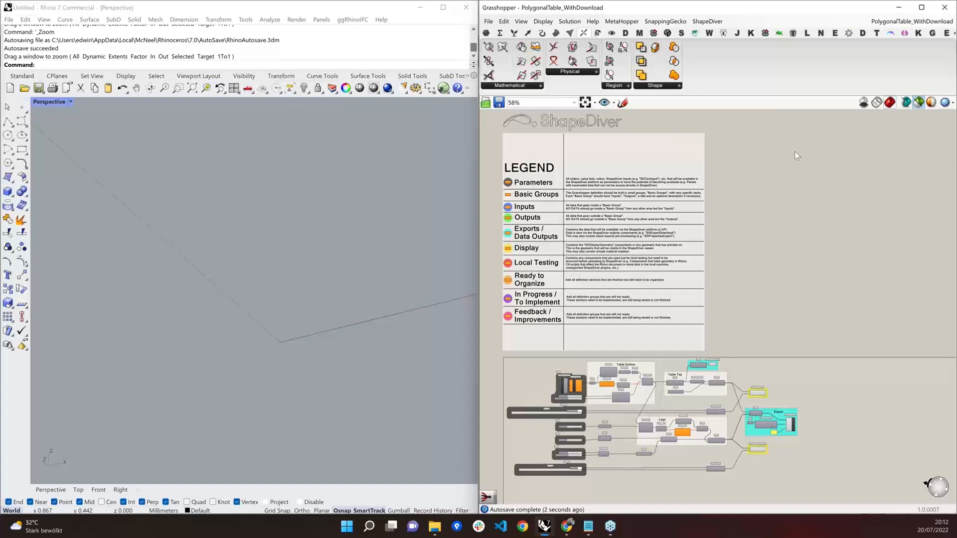
- Preview all components in Rhino and trial-place a Direct Text Input, then remove it
{"action": "left_click", "coordinate": [919, 102]}
{"action": "scroll", "coordinate": [303, 318], "scroll_direction": "down", "scroll_amount": 2}
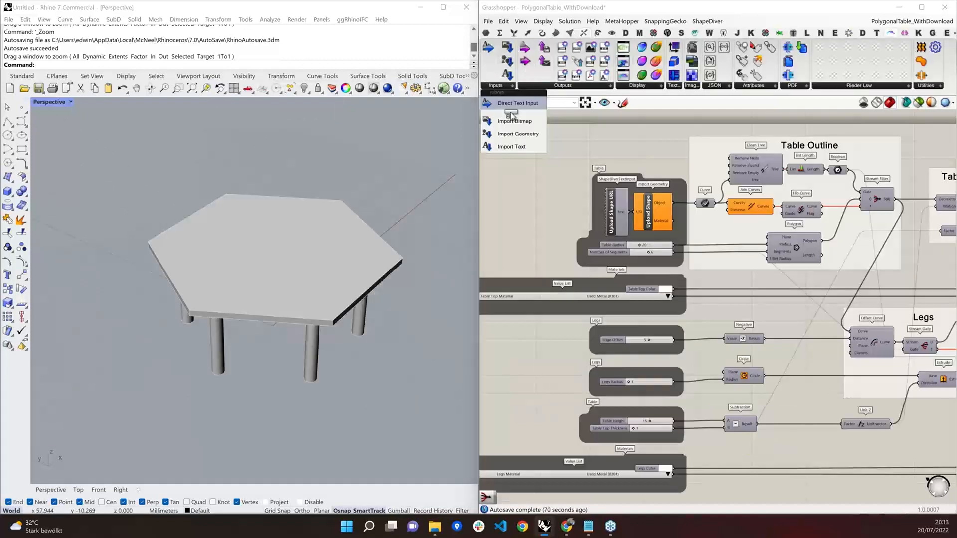
{"action": "left_click_drag", "start_coordinate": [510, 111], "coordinate": [562, 219]}
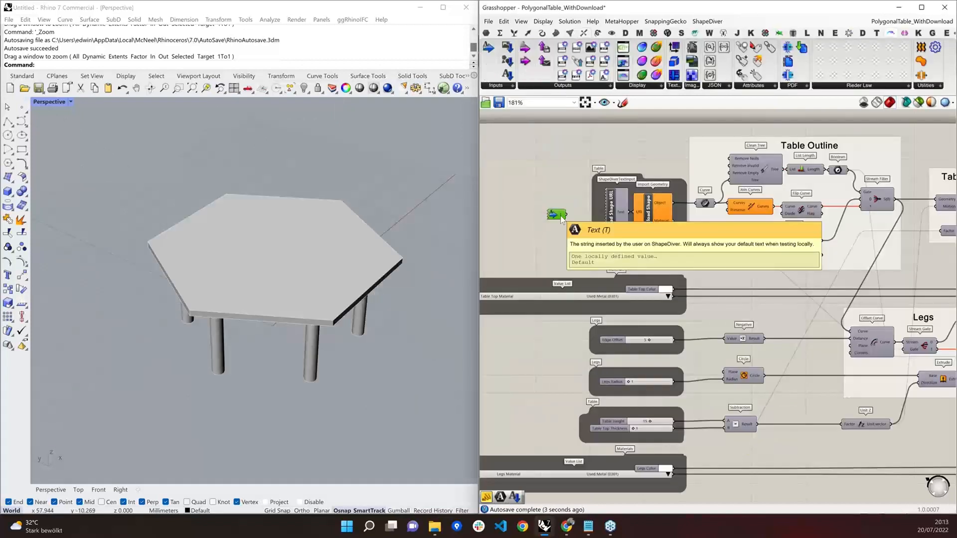
{"action": "left_click", "coordinate": [507, 88]}
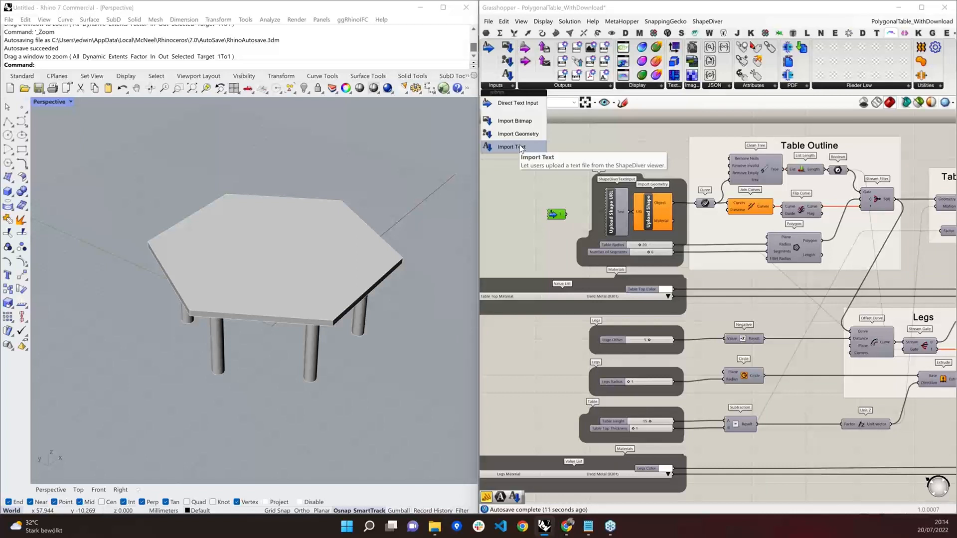
{"action": "left_click", "coordinate": [561, 237]}
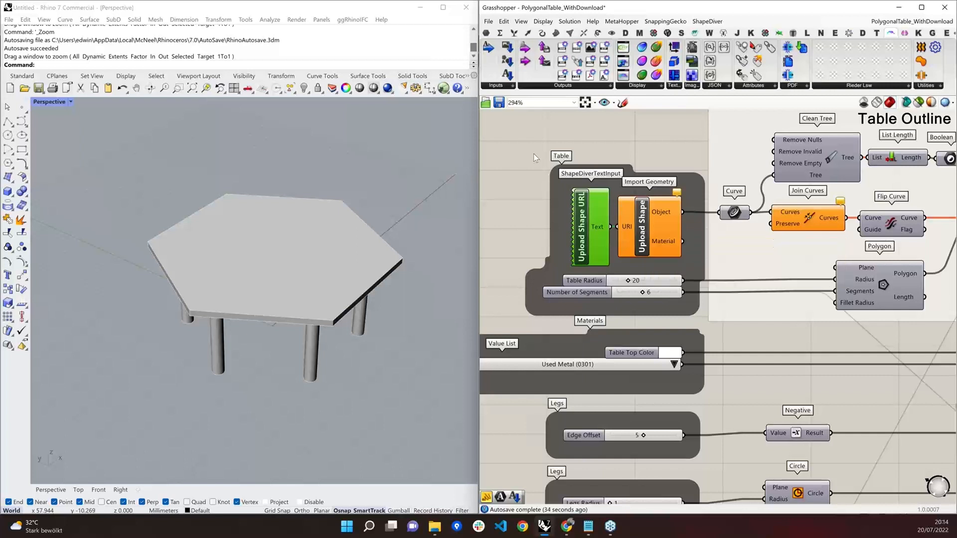
- Preview only selected components, showing the Table Top Extrude and then the Legs Move alone
{"action": "left_click_drag", "start_coordinate": [530, 154], "coordinate": [695, 264]}
{"action": "scroll", "coordinate": [500, 237], "scroll_direction": "down", "scroll_amount": 5}
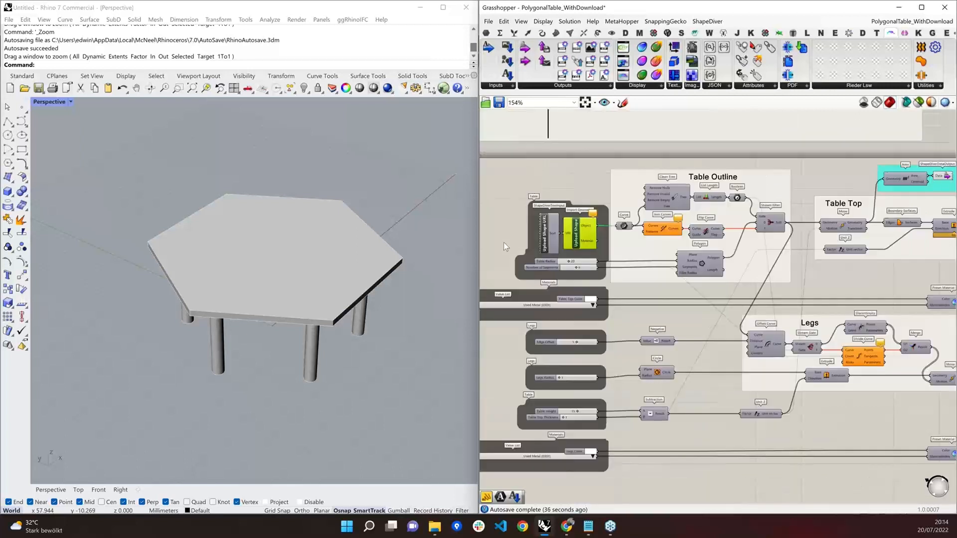
{"action": "scroll", "coordinate": [591, 263], "scroll_direction": "up", "scroll_amount": 1}
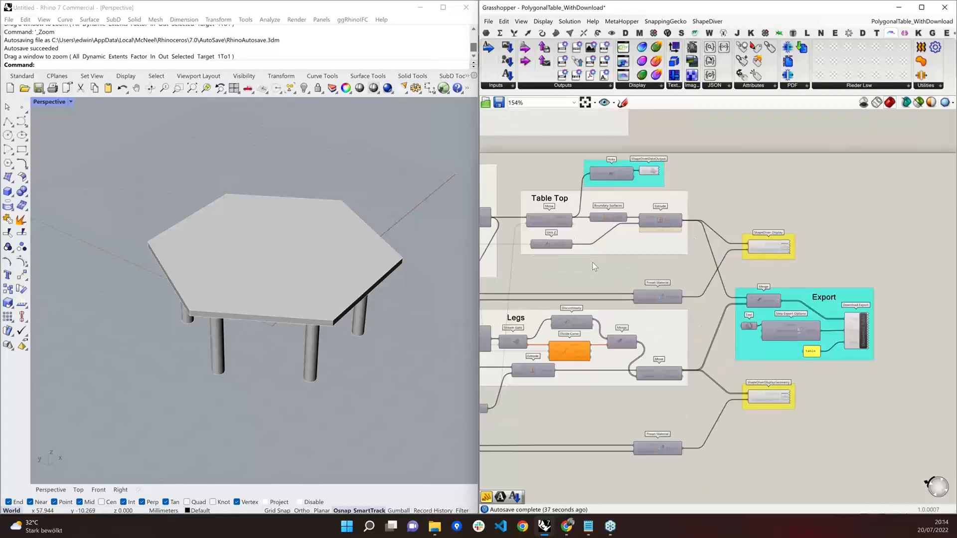
{"action": "mouse_move", "coordinate": [681, 251]}
{"action": "right_mouse_down"}
{"action": "mouse_move", "coordinate": [747, 246]}
{"action": "mouse_move", "coordinate": [673, 246]}
{"action": "right_mouse_up"}
{"action": "left_click", "coordinate": [651, 216]}
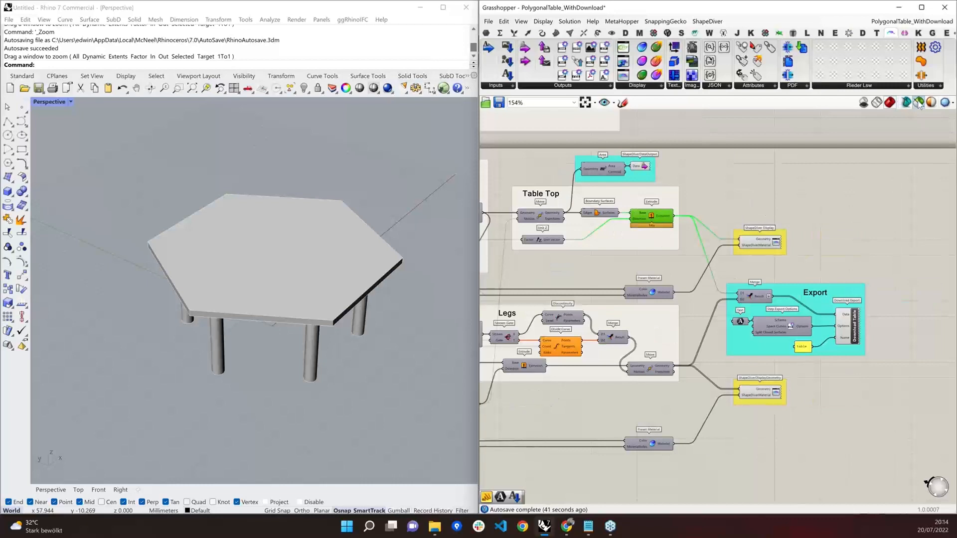
{"action": "left_click", "coordinate": [918, 102]}
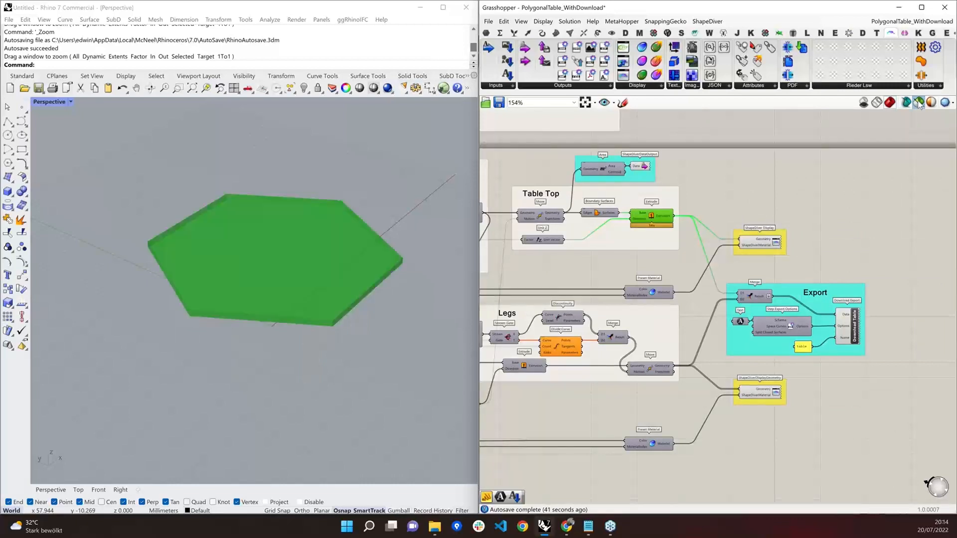
{"action": "left_click", "coordinate": [650, 369]}
{"action": "right_click_drag", "start_coordinate": [653, 410], "coordinate": [725, 377]}
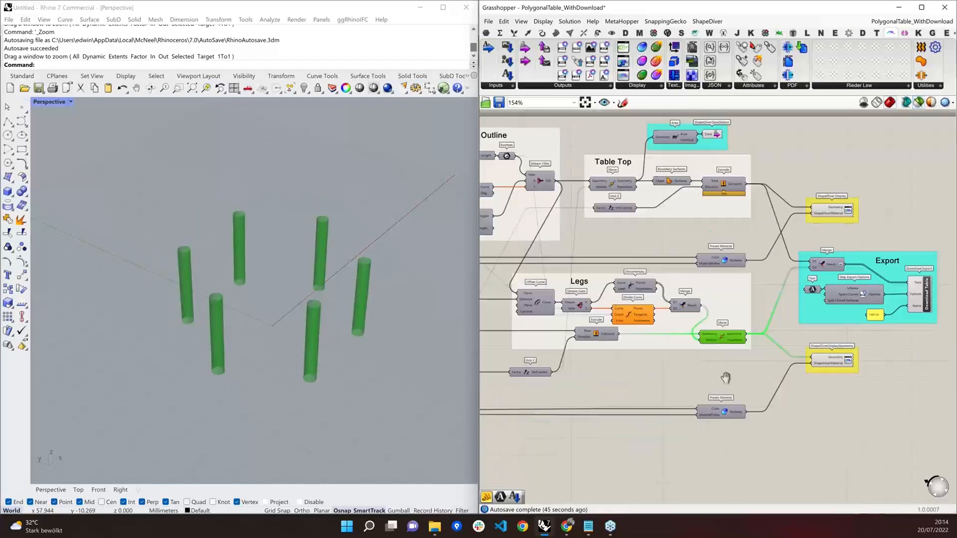
{"action": "scroll", "coordinate": [913, 142], "scroll_direction": "up", "scroll_amount": 2}
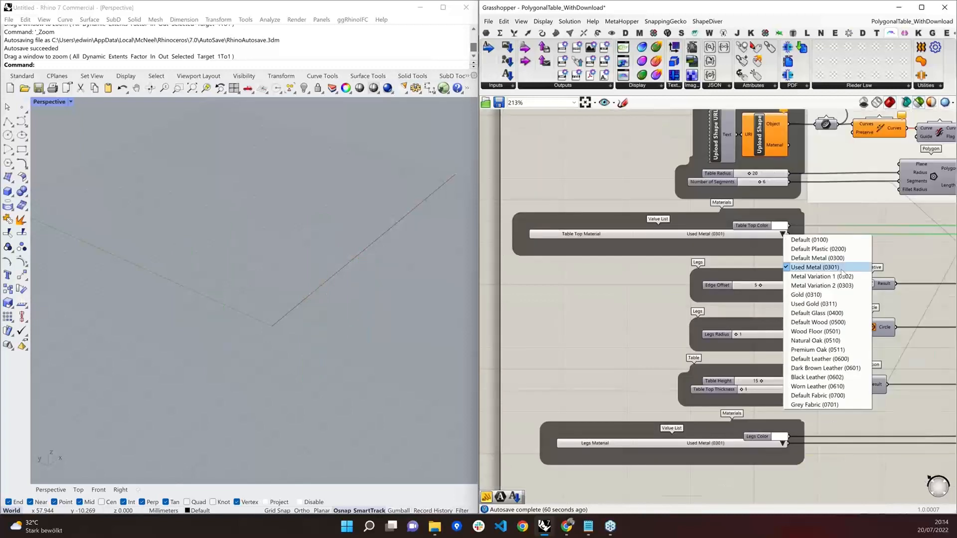
{"action": "left_click", "coordinate": [888, 259]}
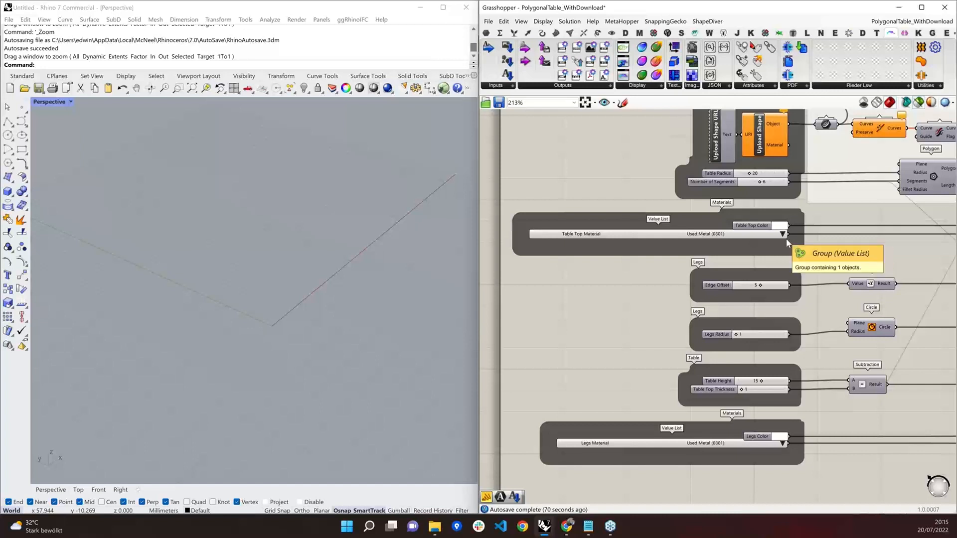
{"action": "right_click_drag", "start_coordinate": [806, 259], "coordinate": [755, 254]}
{"action": "left_click", "coordinate": [731, 228]}
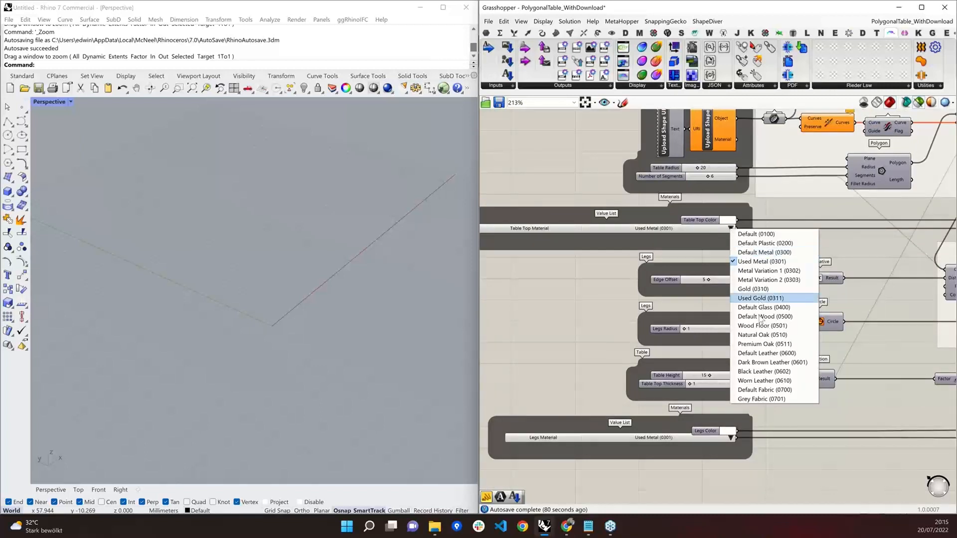
{"action": "left_click", "coordinate": [763, 262]}
{"action": "scroll", "coordinate": [639, 267], "scroll_direction": "down", "scroll_amount": 1}
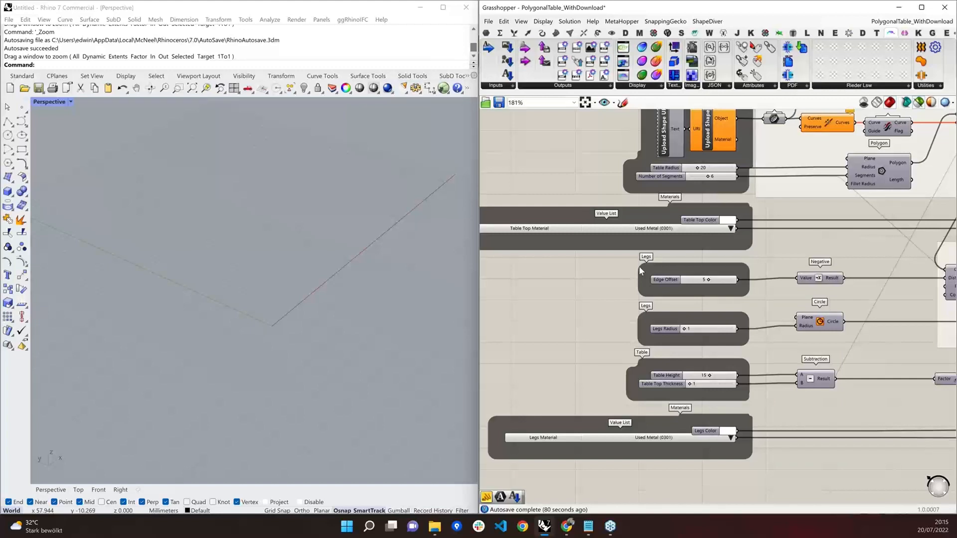
{"action": "scroll", "coordinate": [641, 270], "scroll_direction": "down", "scroll_amount": 2}
{"action": "right_click_drag", "start_coordinate": [642, 270], "coordinate": [413, 294]}
{"action": "scroll", "coordinate": [739, 257], "scroll_direction": "up", "scroll_amount": 4}
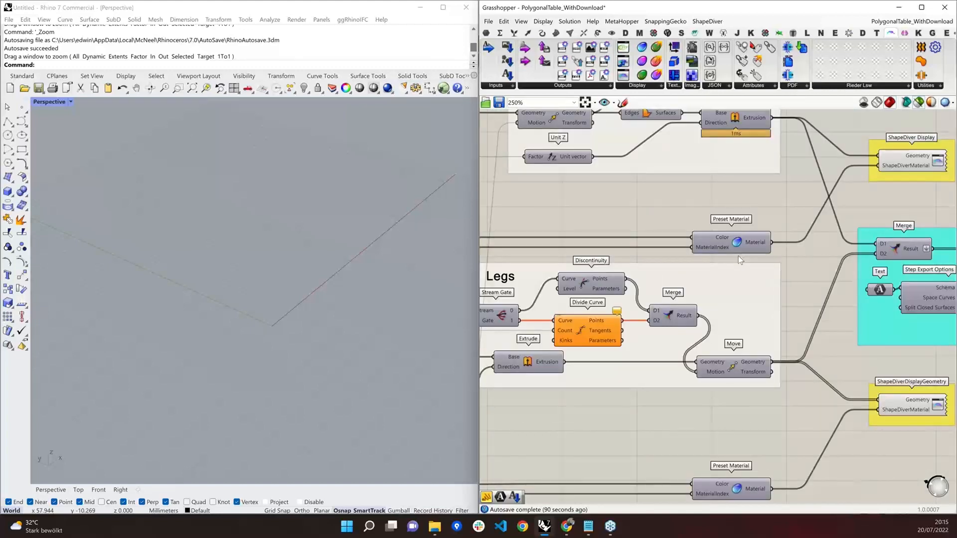
{"action": "mouse_move", "coordinate": [725, 251]}
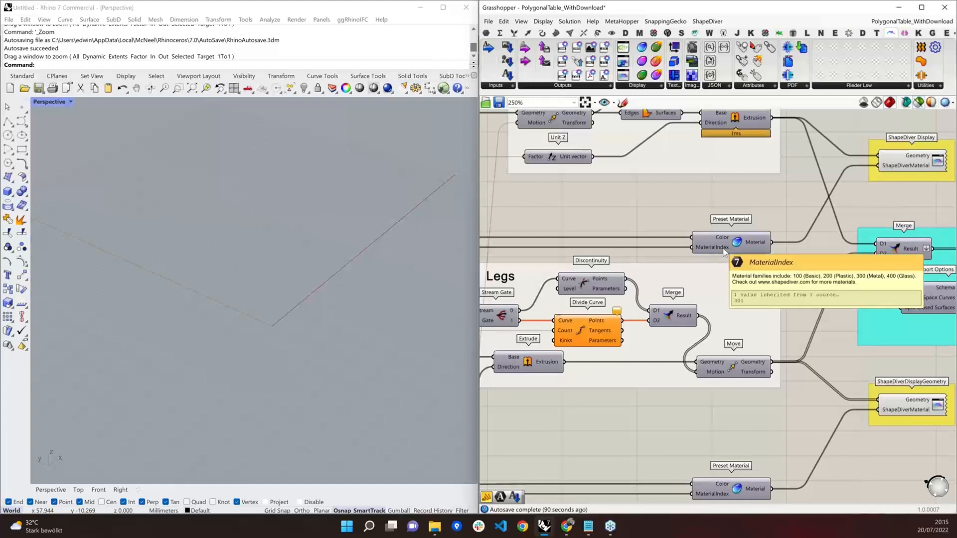
{"action": "right_click_drag", "start_coordinate": [724, 252], "coordinate": [562, 281]}
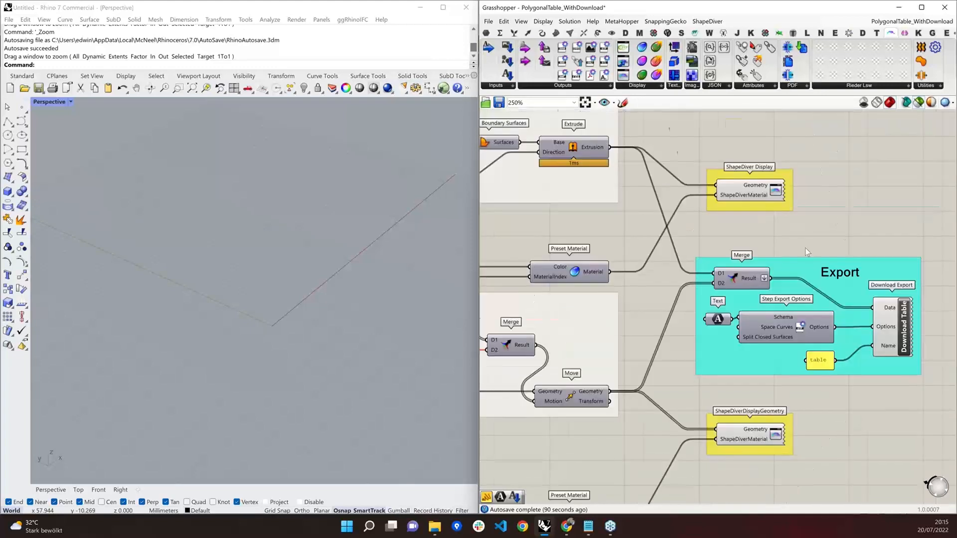
{"action": "right_click_drag", "start_coordinate": [806, 247], "coordinate": [832, 181]}
{"action": "left_click_drag", "start_coordinate": [546, 160], "coordinate": [667, 221]}
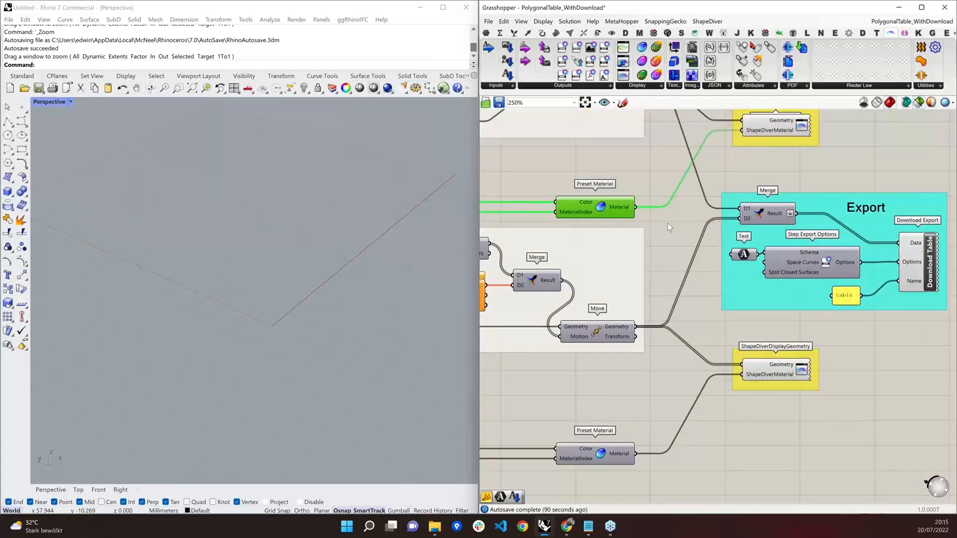
{"action": "left_click", "coordinate": [654, 133]}
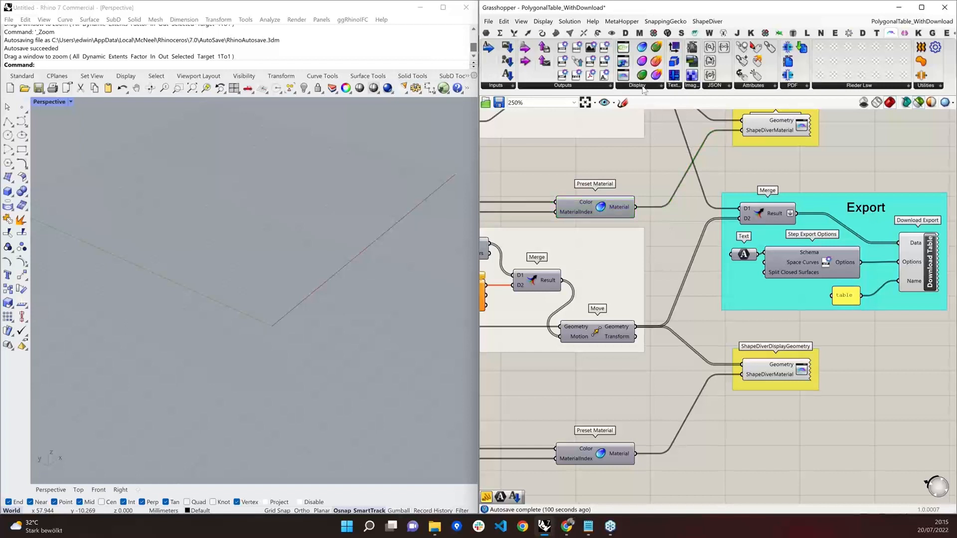
{"action": "left_click", "coordinate": [643, 87]}
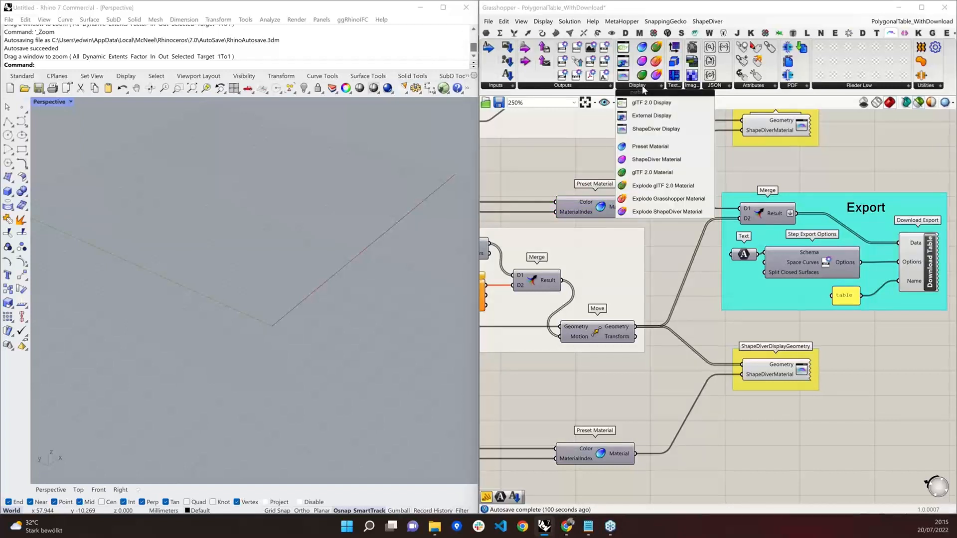
{"action": "left_click_drag", "start_coordinate": [656, 159], "coordinate": [683, 248]}
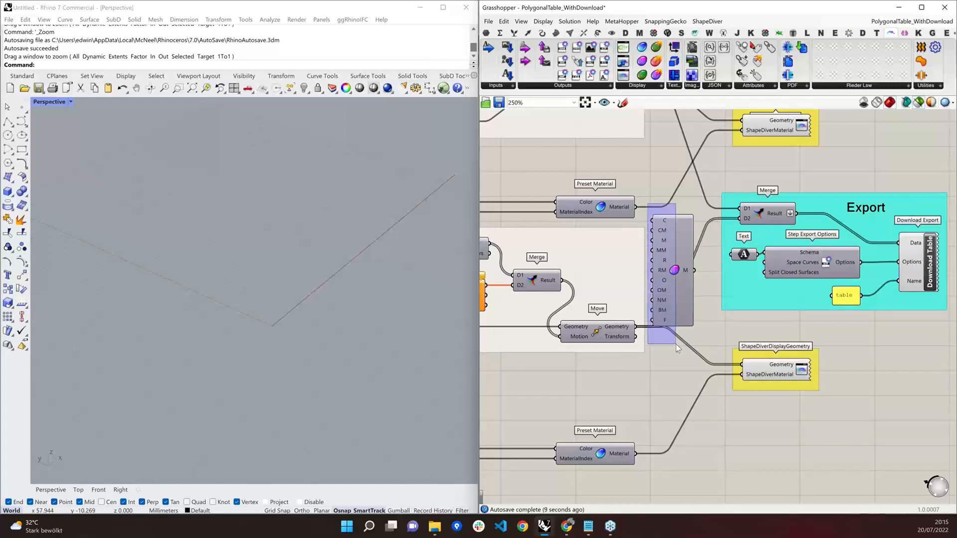
{"action": "left_click", "coordinate": [684, 295]}
{"action": "key", "text": "Delete"}
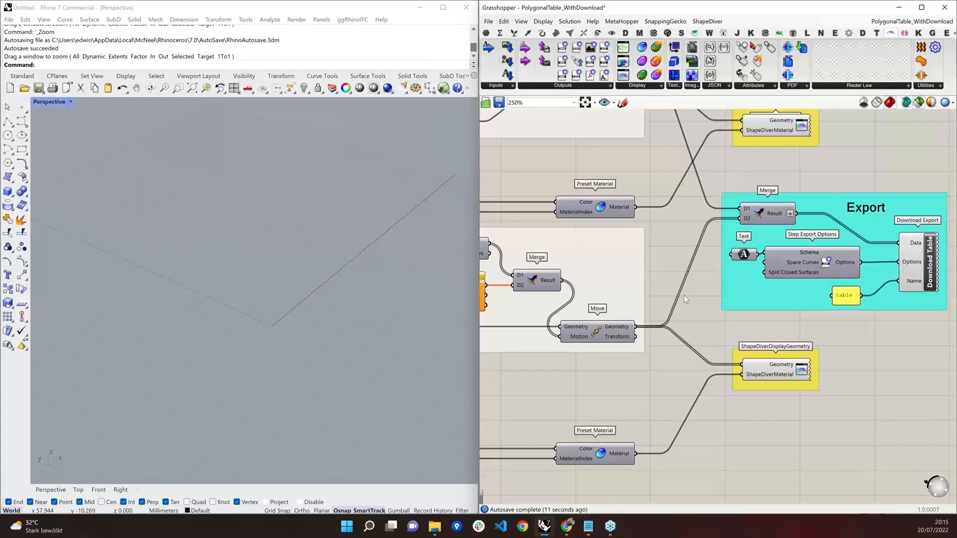
{"action": "right_click_drag", "start_coordinate": [699, 282], "coordinate": [687, 296]}
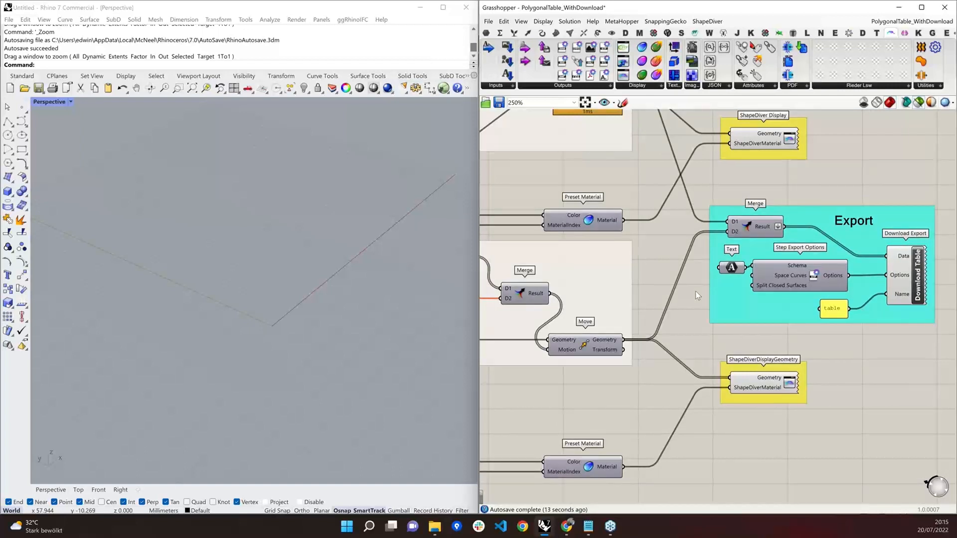
{"action": "scroll", "coordinate": [695, 291], "scroll_direction": "down", "scroll_amount": 1}
{"action": "right_click_drag", "start_coordinate": [695, 291], "coordinate": [596, 276]}
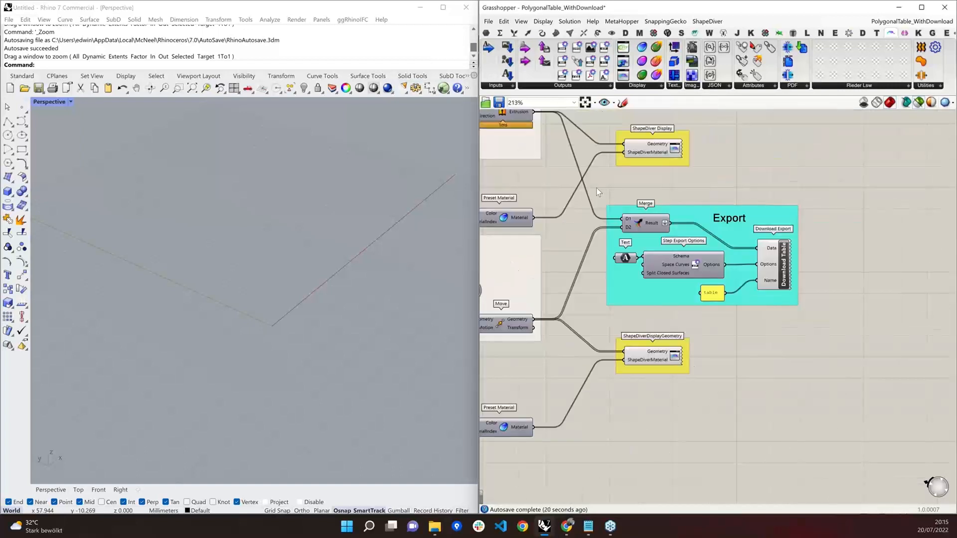
{"action": "left_click_drag", "start_coordinate": [597, 188], "coordinate": [753, 296]}
{"action": "left_click_drag", "start_coordinate": [590, 177], "coordinate": [830, 330]}
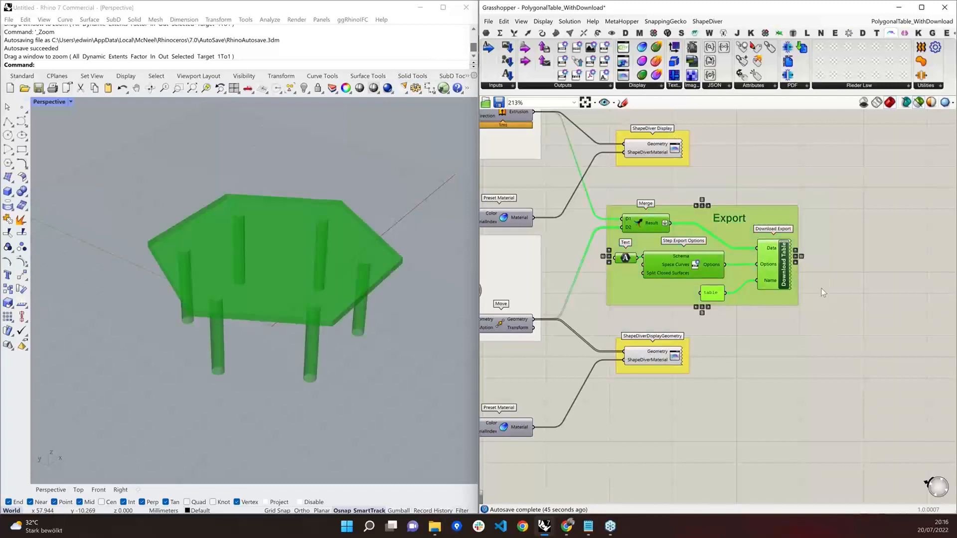
{"action": "left_click", "coordinate": [821, 288]}
{"action": "scroll", "coordinate": [821, 288], "scroll_direction": "down", "scroll_amount": 5}
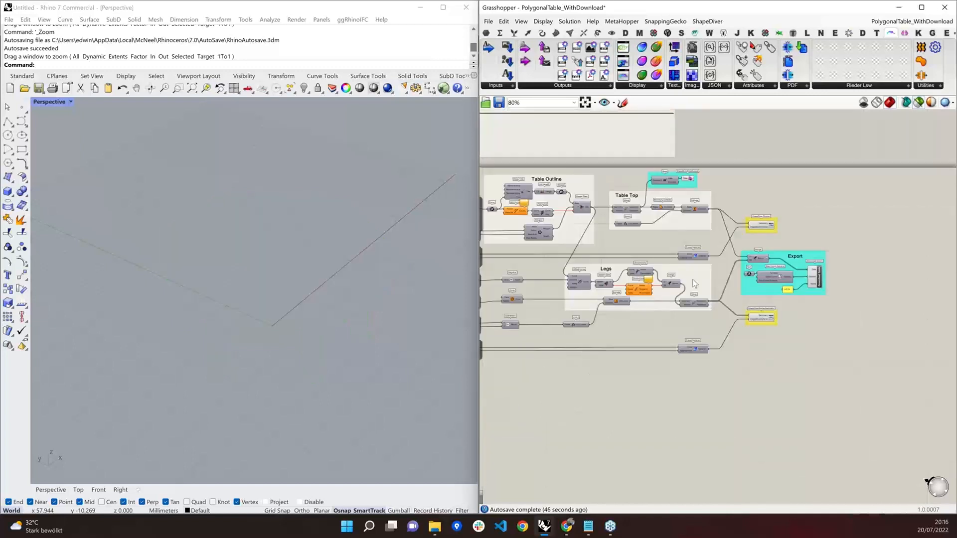
{"action": "scroll", "coordinate": [553, 214], "scroll_direction": "up", "scroll_amount": 5}
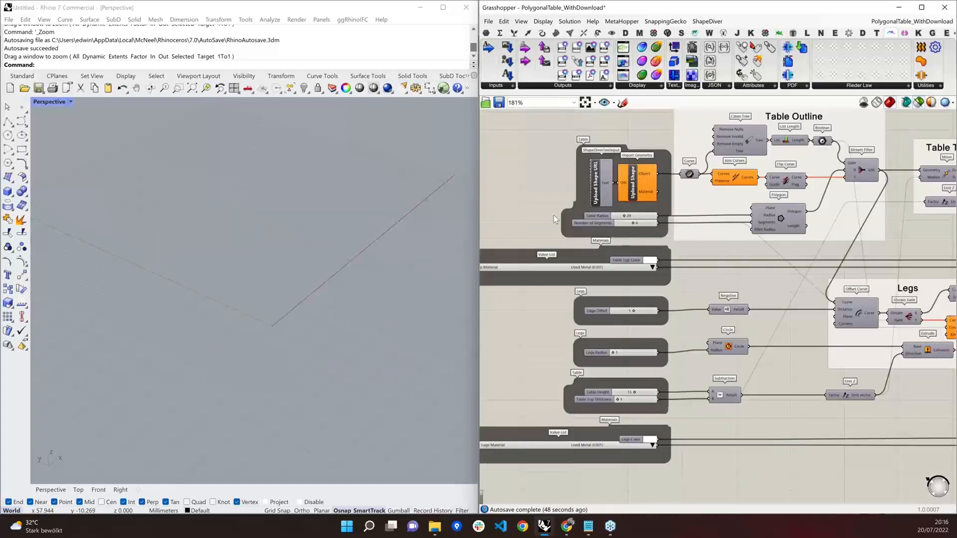
{"action": "scroll", "coordinate": [553, 215], "scroll_direction": "down", "scroll_amount": 5}
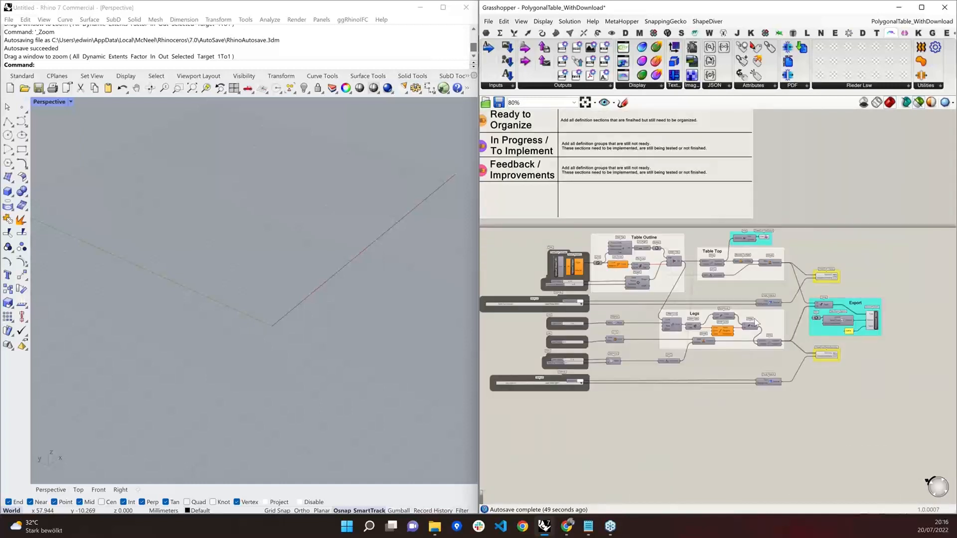
{"action": "scroll", "coordinate": [890, 322], "scroll_direction": "up", "scroll_amount": 8}
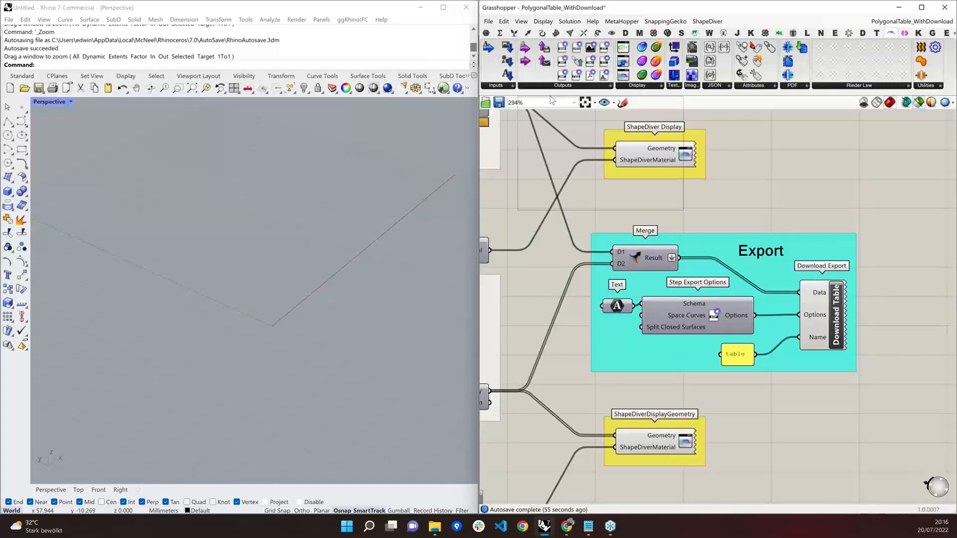
{"action": "left_click", "coordinate": [496, 85]}
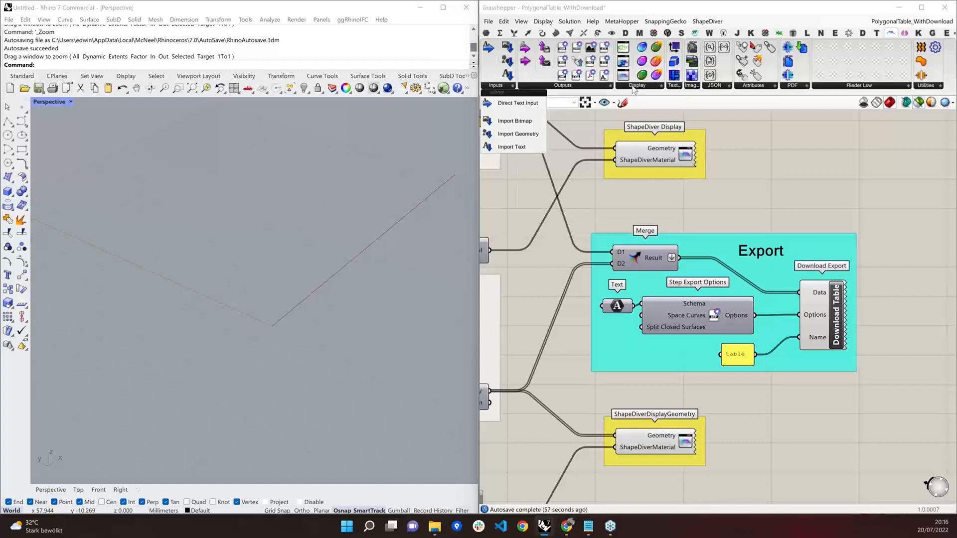
{"action": "left_click", "coordinate": [562, 86]}
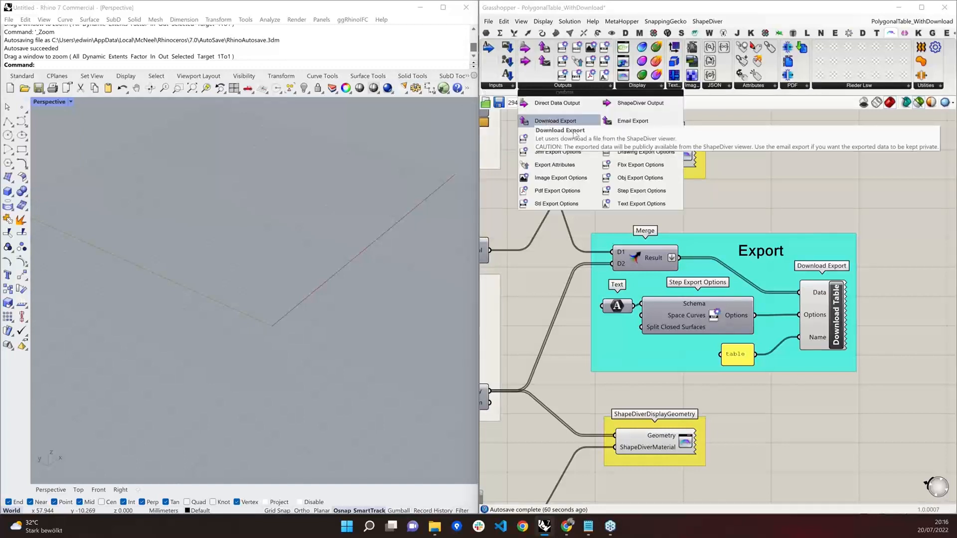
{"action": "left_click", "coordinate": [806, 200]}
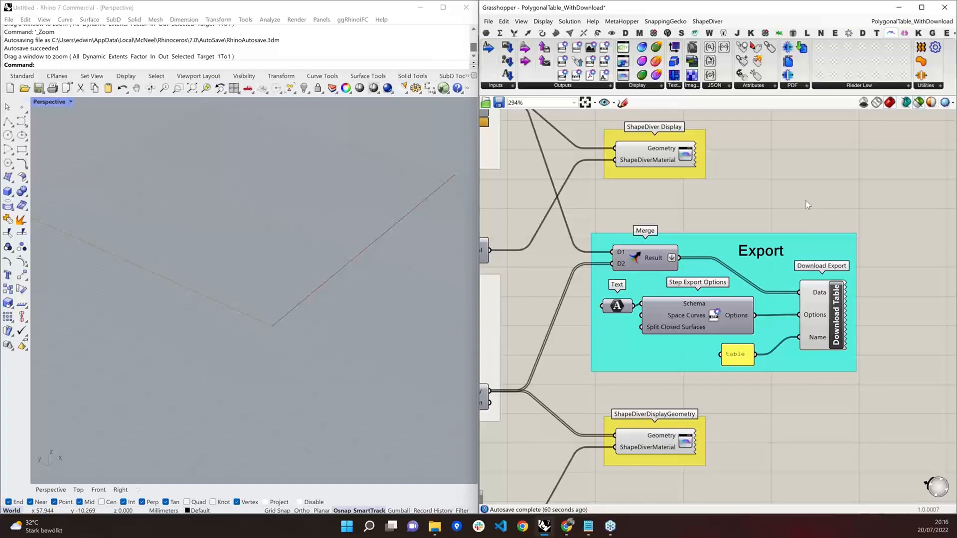
{"action": "right_click_drag", "start_coordinate": [806, 201], "coordinate": [789, 175]}
{"action": "left_click", "coordinate": [806, 266]}
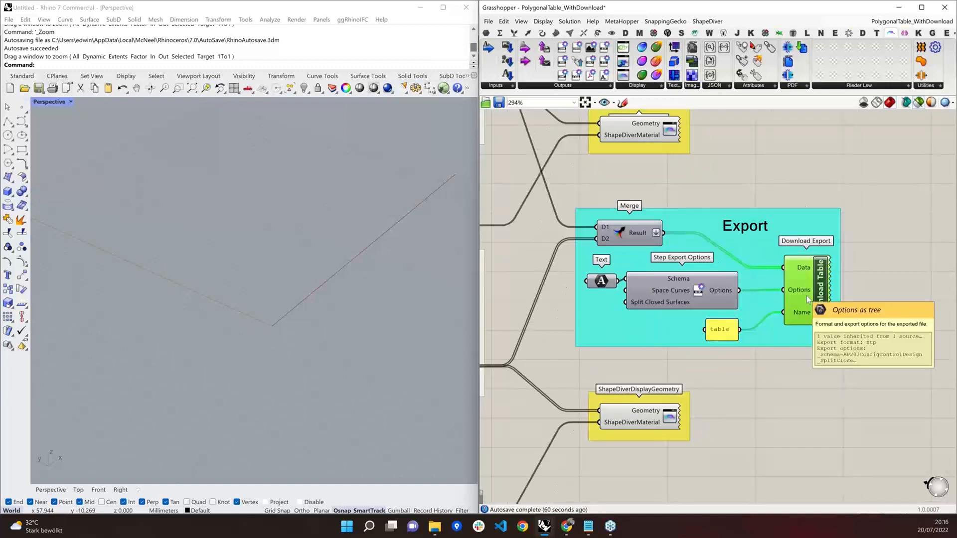
{"action": "left_click_drag", "start_coordinate": [568, 257], "coordinate": [742, 313]}
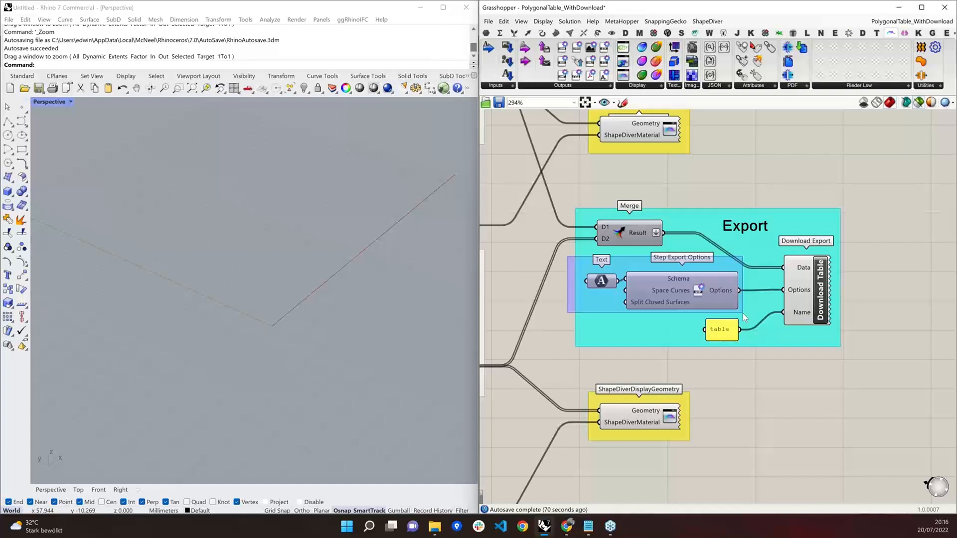
{"action": "left_click_drag", "start_coordinate": [744, 318], "coordinate": [745, 318]}
{"action": "left_click", "coordinate": [585, 86]}
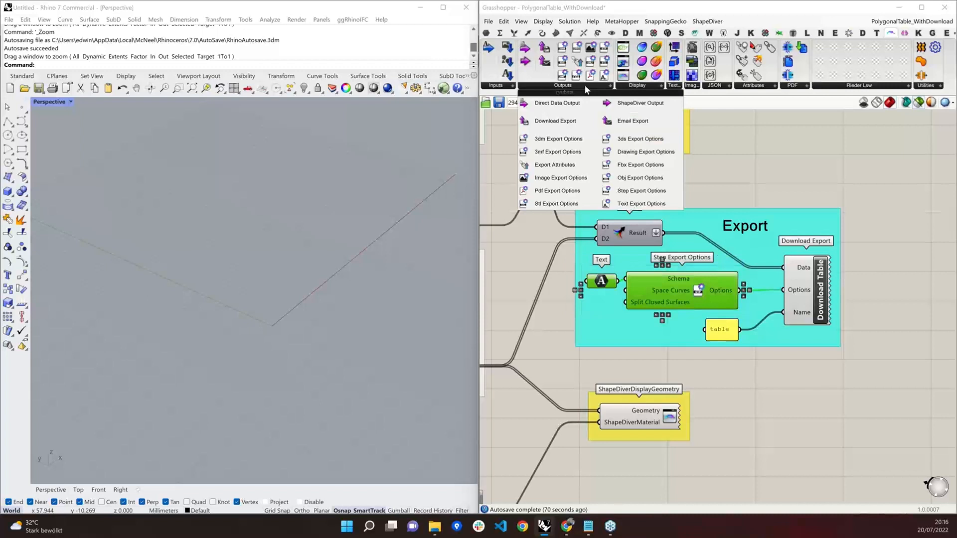
{"action": "left_click", "coordinate": [855, 354]}
{"action": "left_click", "coordinate": [734, 364]}
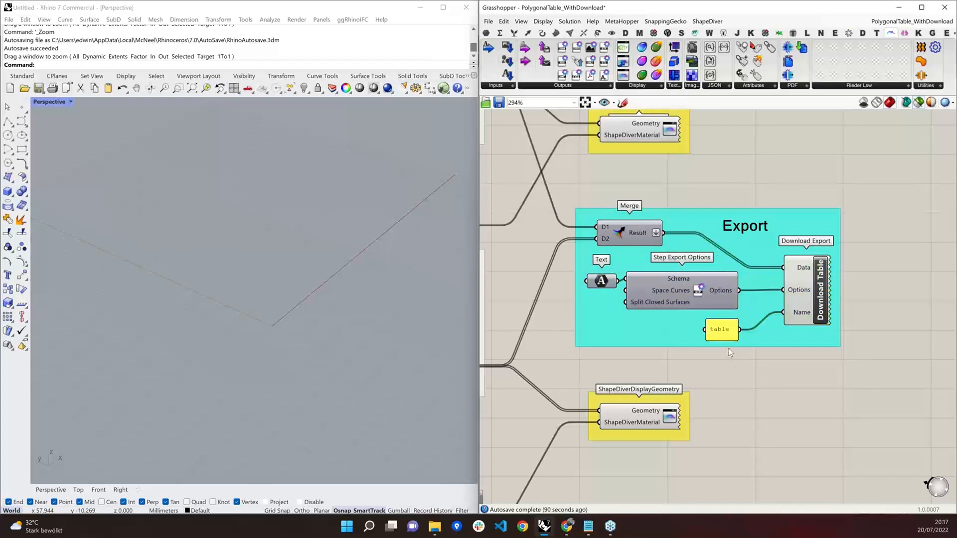
{"action": "mouse_move", "coordinate": [792, 317]}
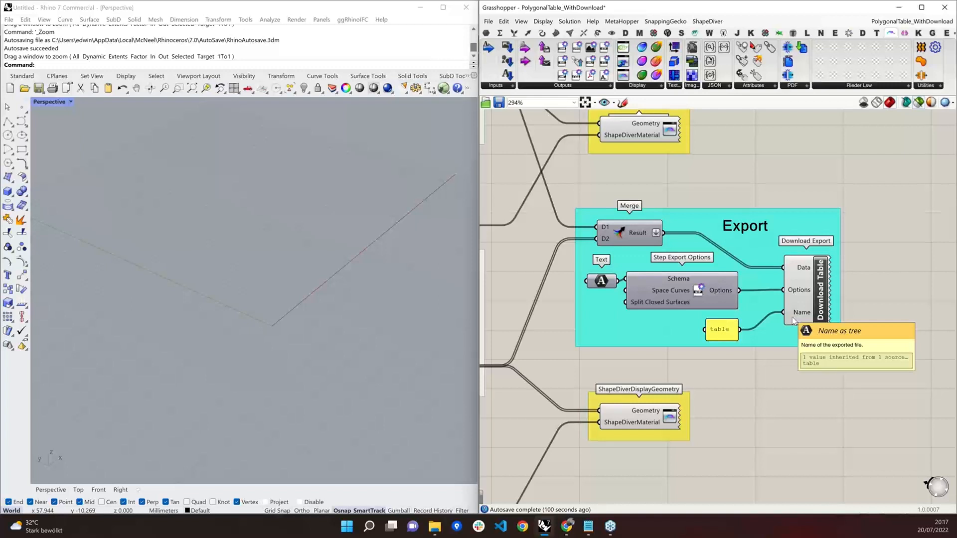
{"action": "left_click", "coordinate": [823, 302]}
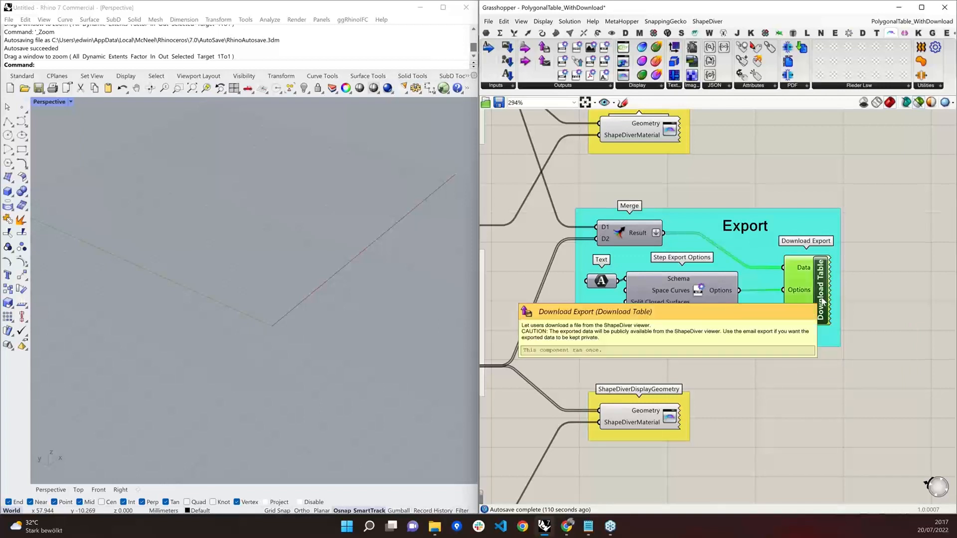
{"action": "right_click", "coordinate": [823, 302]}
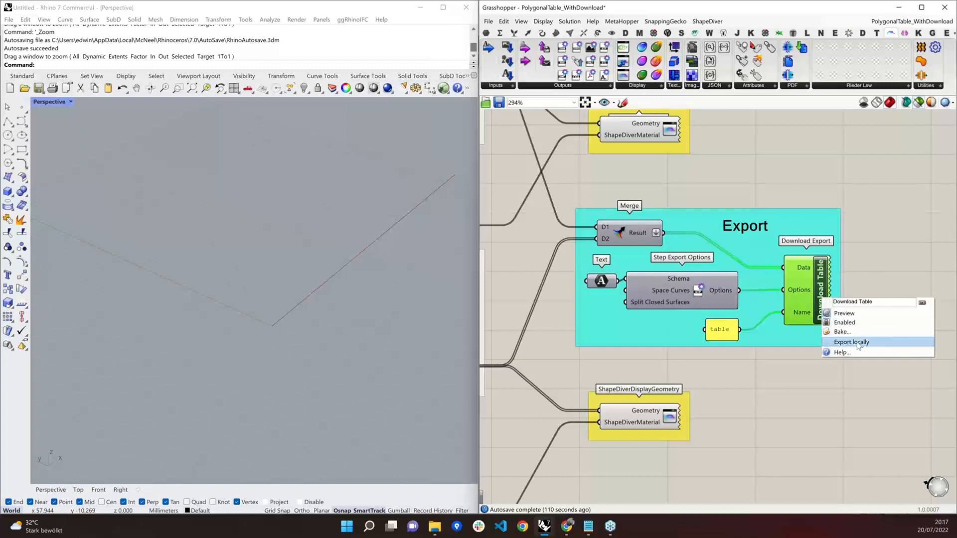
{"action": "left_click", "coordinate": [865, 286]}
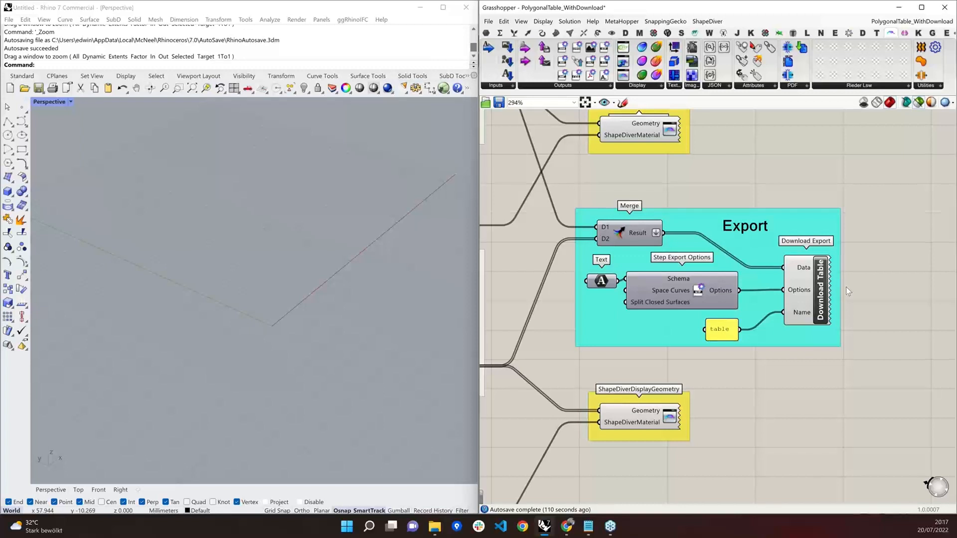
{"action": "scroll", "coordinate": [845, 286], "scroll_direction": "down", "scroll_amount": 6}
{"action": "scroll", "coordinate": [686, 228], "scroll_direction": "up", "scroll_amount": 3}
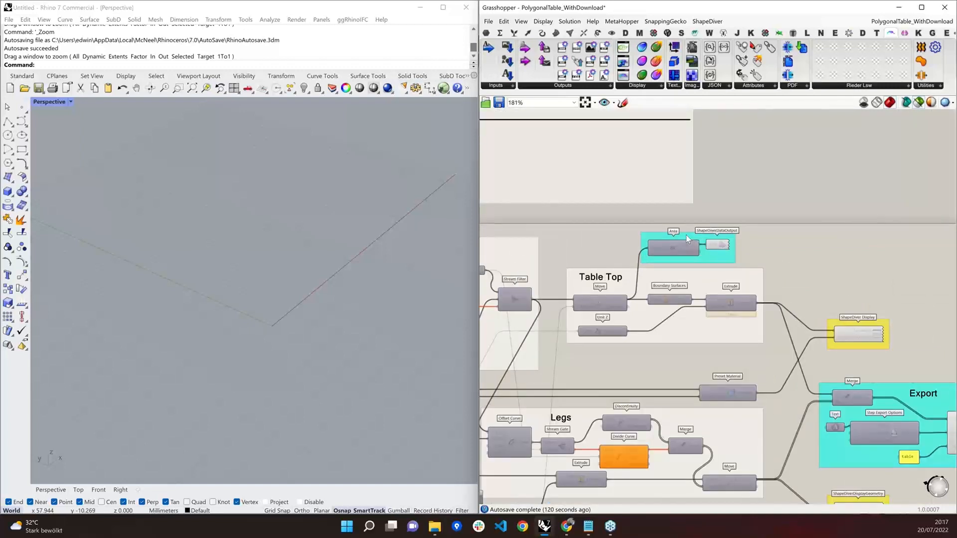
{"action": "scroll", "coordinate": [685, 234], "scroll_direction": "up", "scroll_amount": 2}
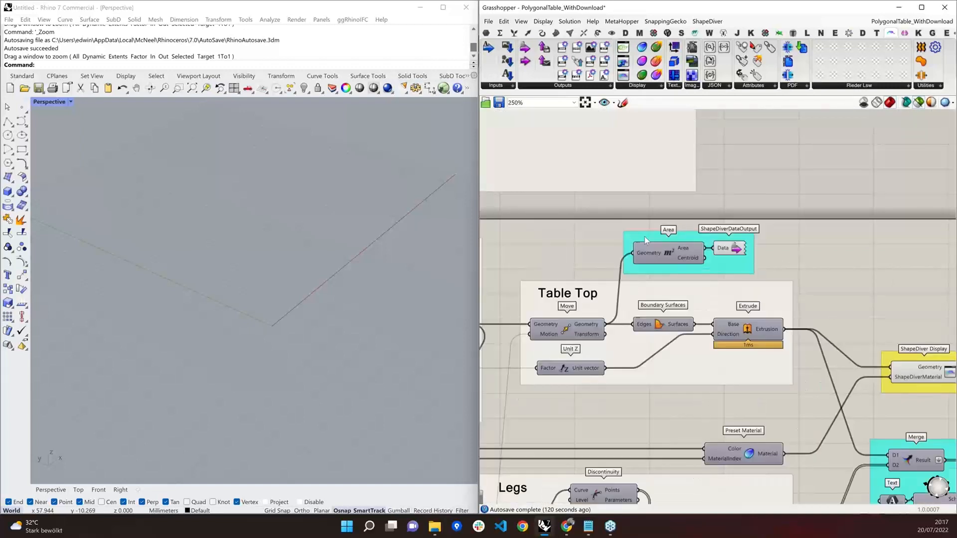
{"action": "left_click_drag", "start_coordinate": [603, 215], "coordinate": [784, 279]}
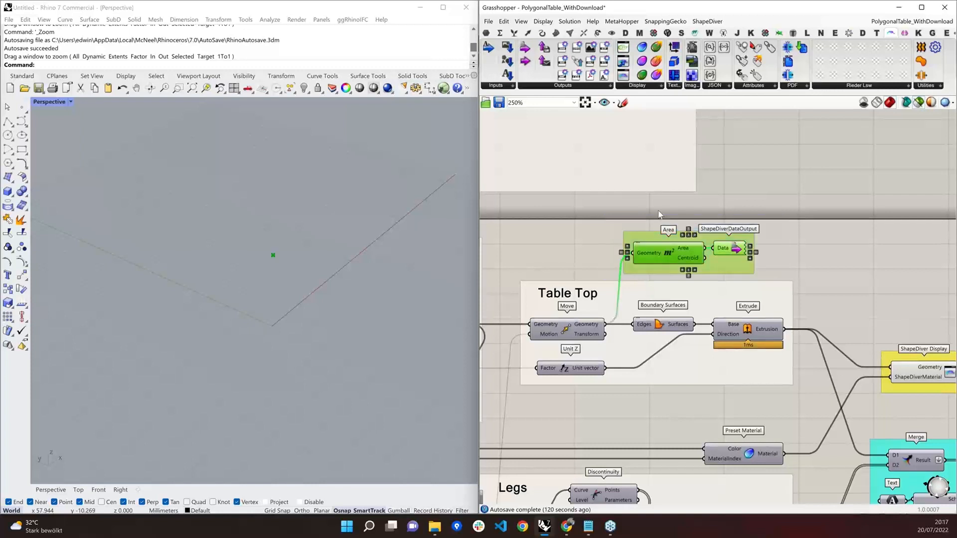
{"action": "left_click", "coordinate": [573, 332]}
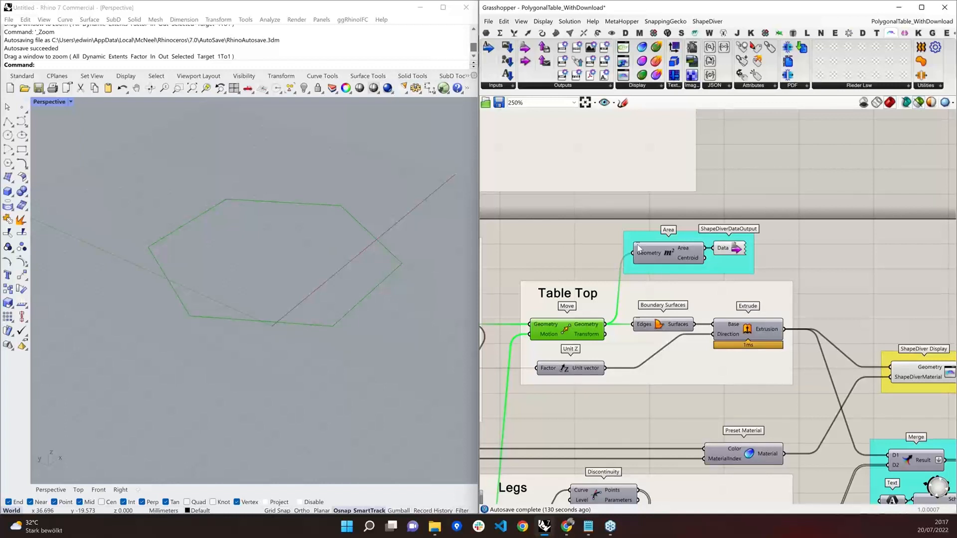
{"action": "left_click_drag", "start_coordinate": [602, 217], "coordinate": [707, 272]}
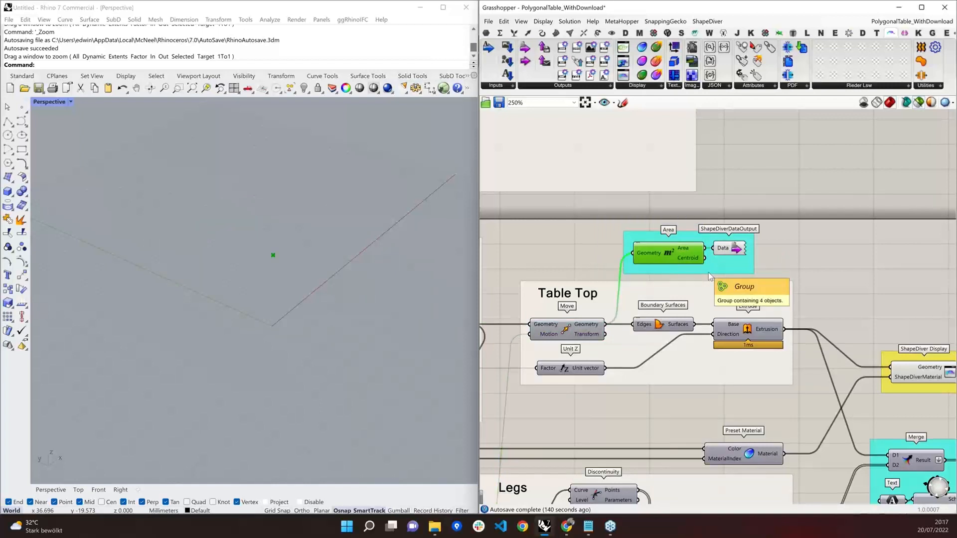
{"action": "left_click", "coordinate": [785, 250]}
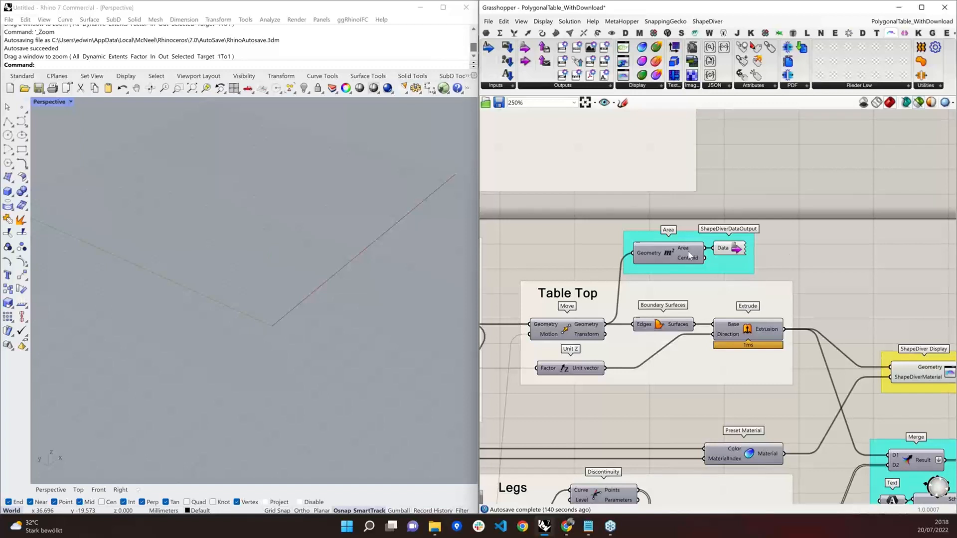
{"action": "mouse_move", "coordinate": [686, 250]}
{"action": "left_click", "coordinate": [557, 87]}
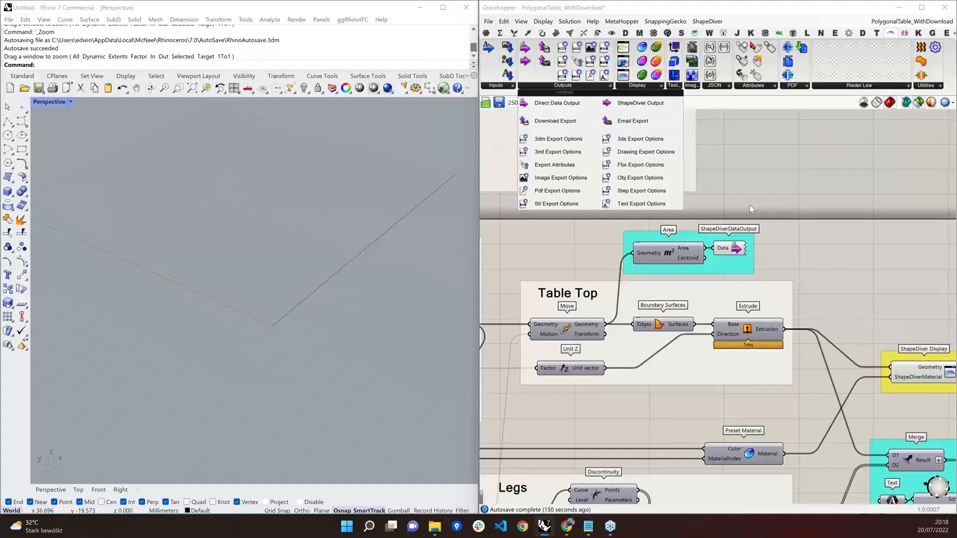
{"action": "scroll", "coordinate": [742, 256], "scroll_direction": "up", "scroll_amount": 1}
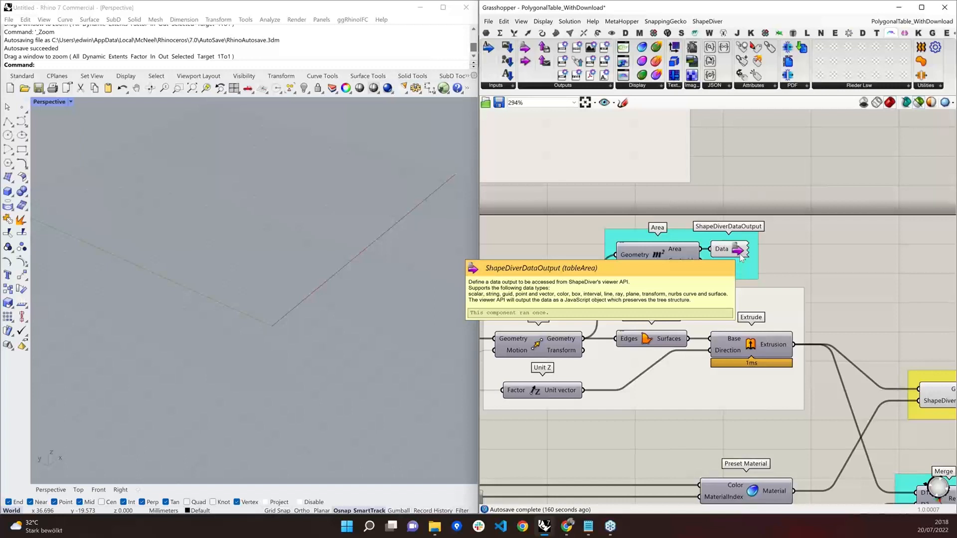
- Add a Domain Box component via the canvas search and move it beside the data output
{"action": "double_click", "coordinate": [795, 265]}
{"action": "type", "text": "box"}
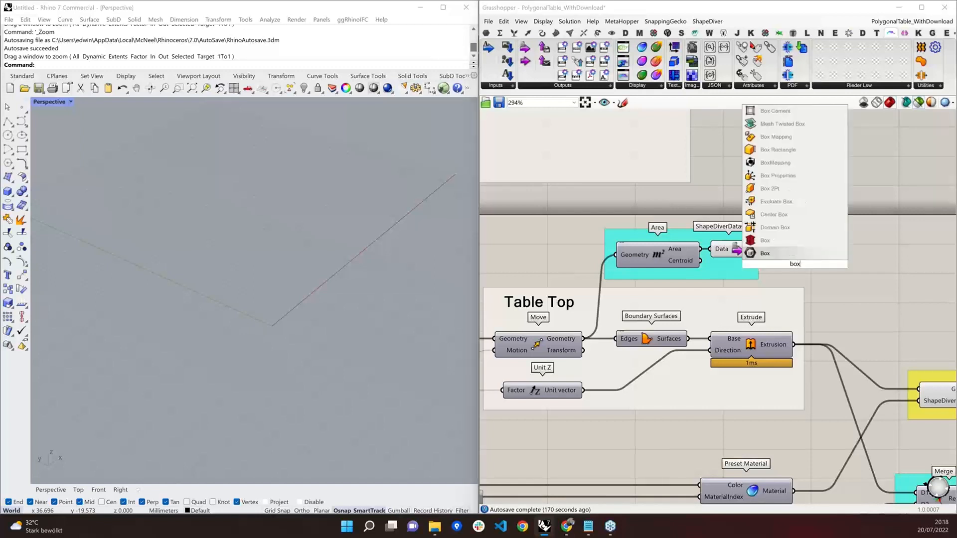
{"action": "key", "text": "Up"}
{"action": "key", "text": "Up"}
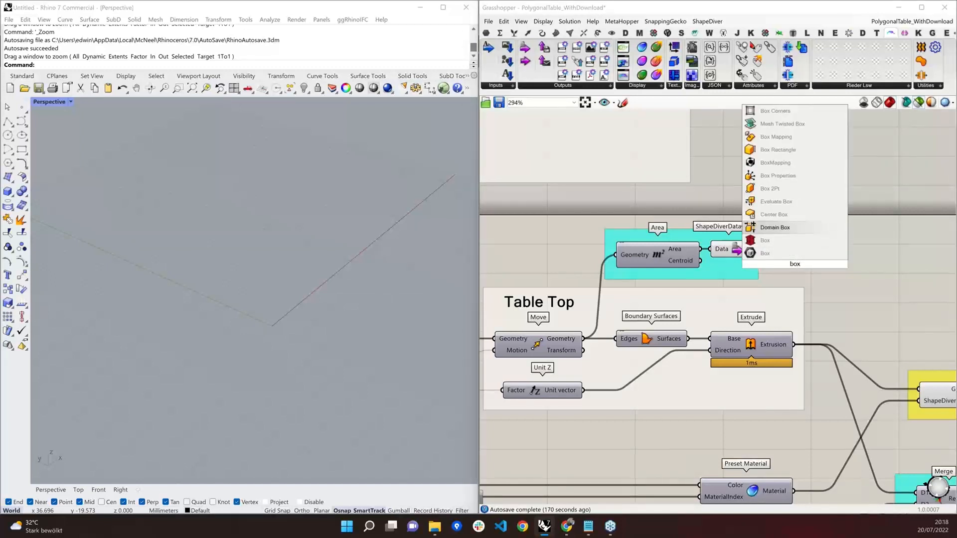
{"action": "key", "text": "Return"}
{"action": "left_click_drag", "start_coordinate": [794, 265], "coordinate": [729, 252]}
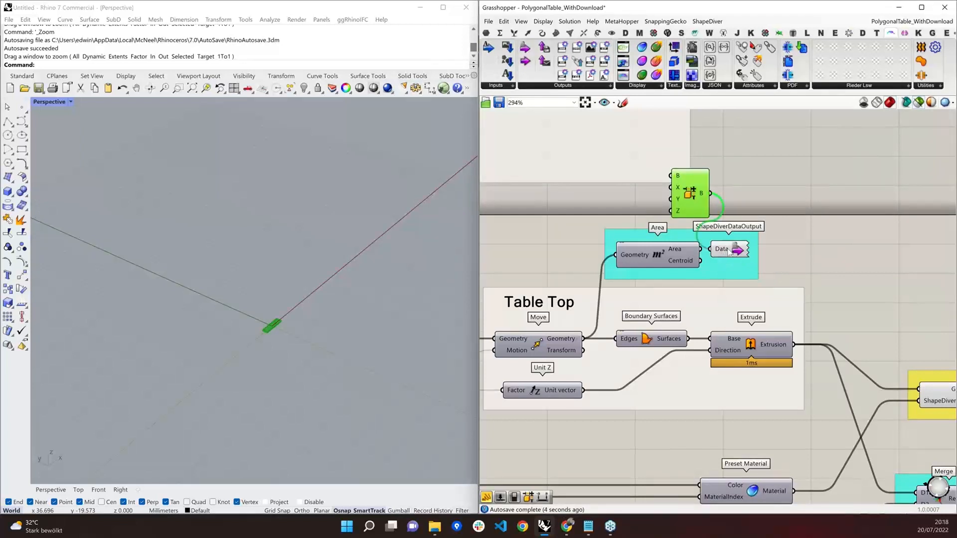
- Move ShapeDiverDataOutput further right and start placing a Construct JSON component
{"action": "left_click", "coordinate": [729, 250]}
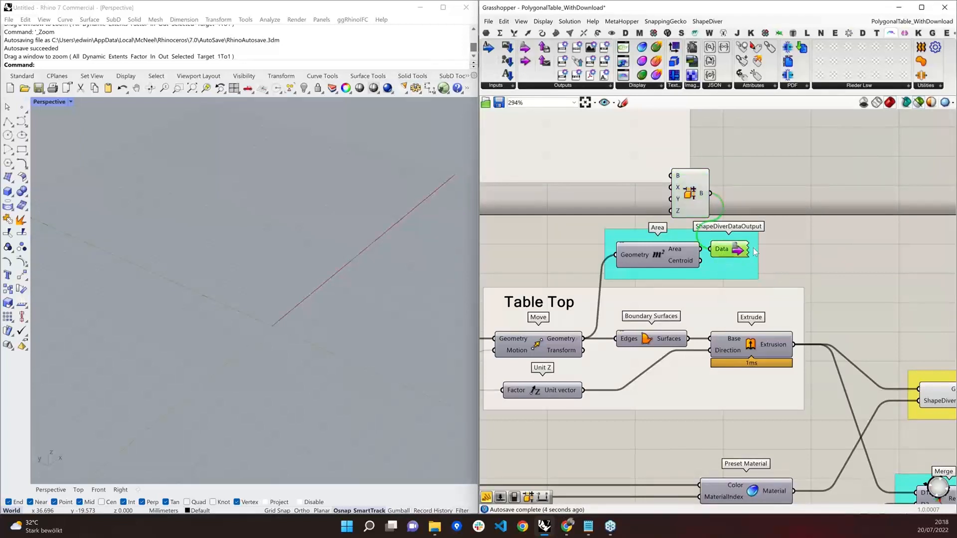
{"action": "left_click_drag", "start_coordinate": [746, 251], "coordinate": [782, 250]}
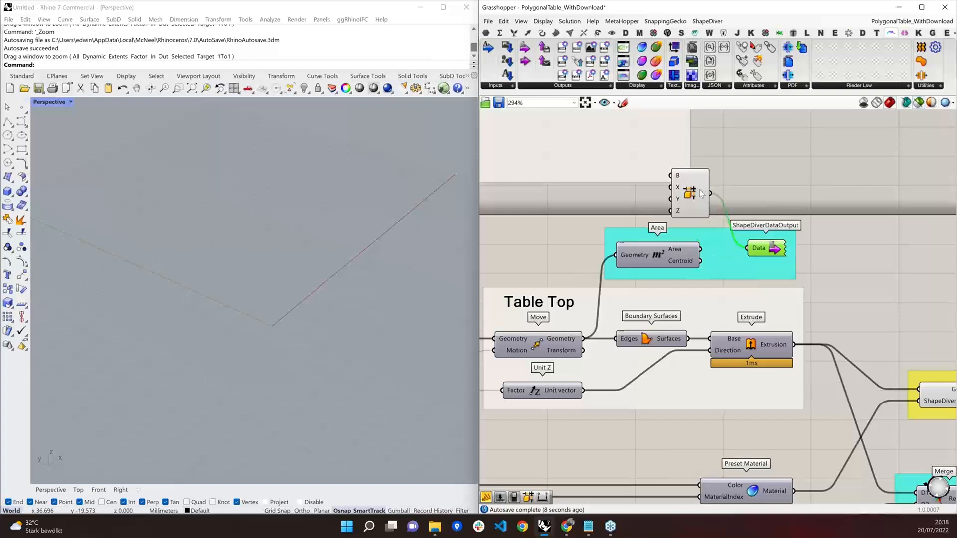
{"action": "left_click", "coordinate": [777, 165]}
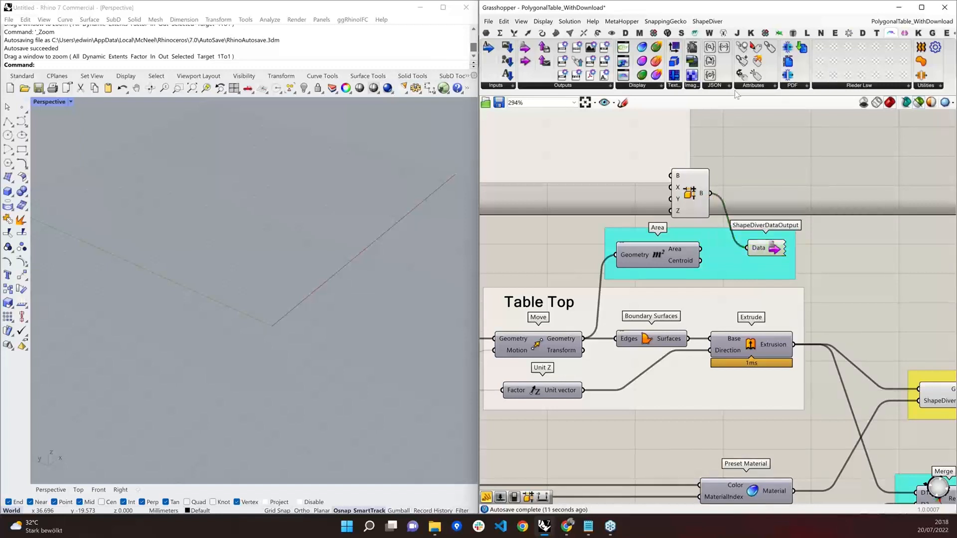
{"action": "left_click", "coordinate": [721, 86]}
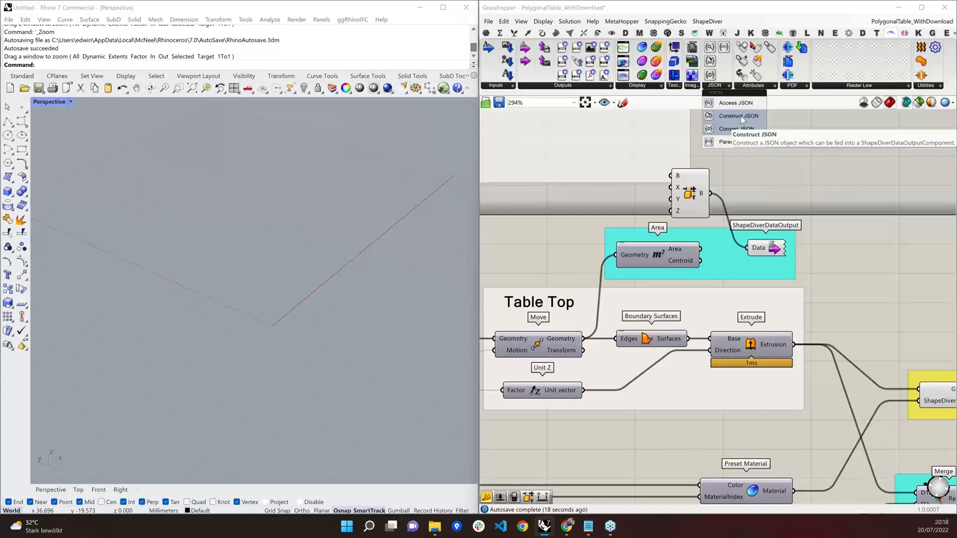
{"action": "left_click_drag", "start_coordinate": [742, 119], "coordinate": [765, 175]}
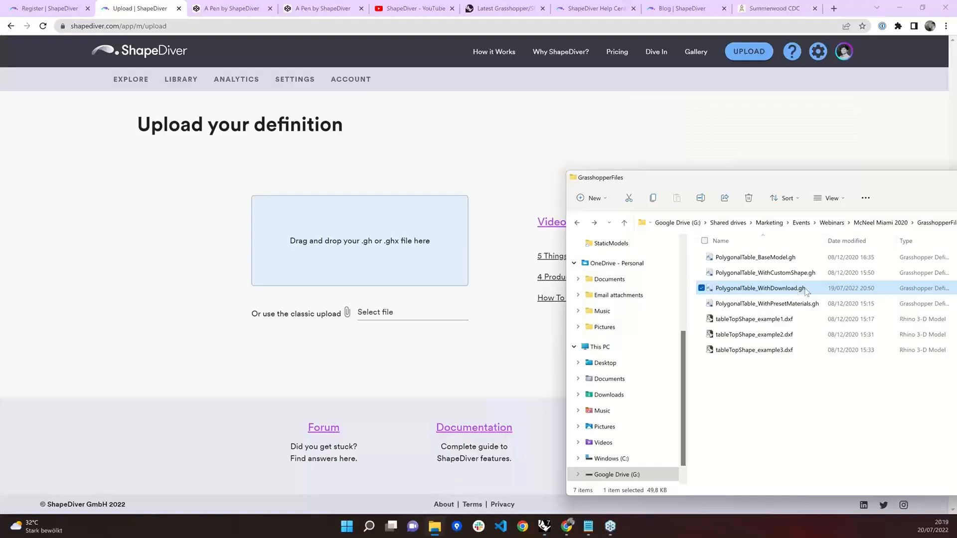
- Drop PolygonalTable_WithDownload.gh onto ShapeDiver's upload area and wait for the model check
{"action": "left_click_drag", "start_coordinate": [842, 293], "coordinate": [441, 260]}
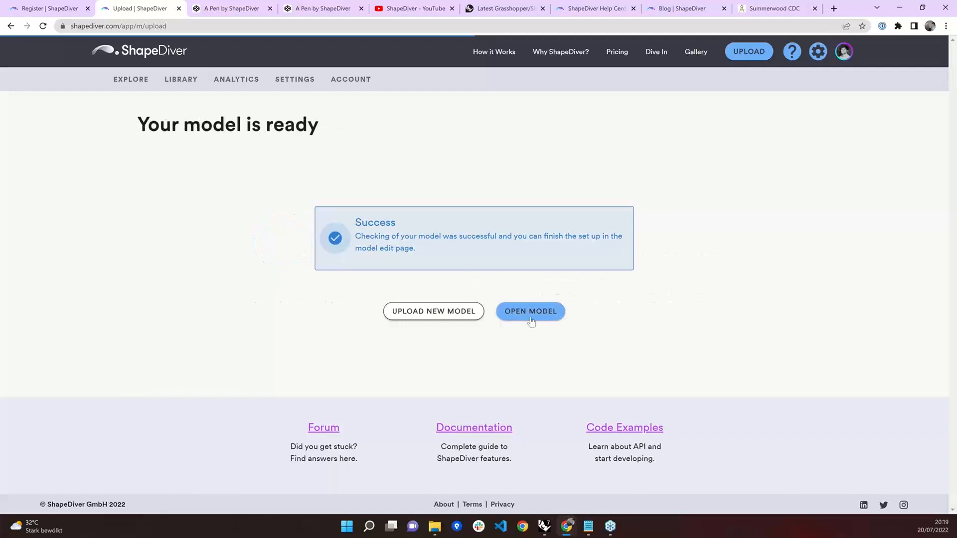
- Open the uploaded table's editor, orbit and zoom to a top-down view, then return to Rhino
{"action": "left_click", "coordinate": [531, 317]}
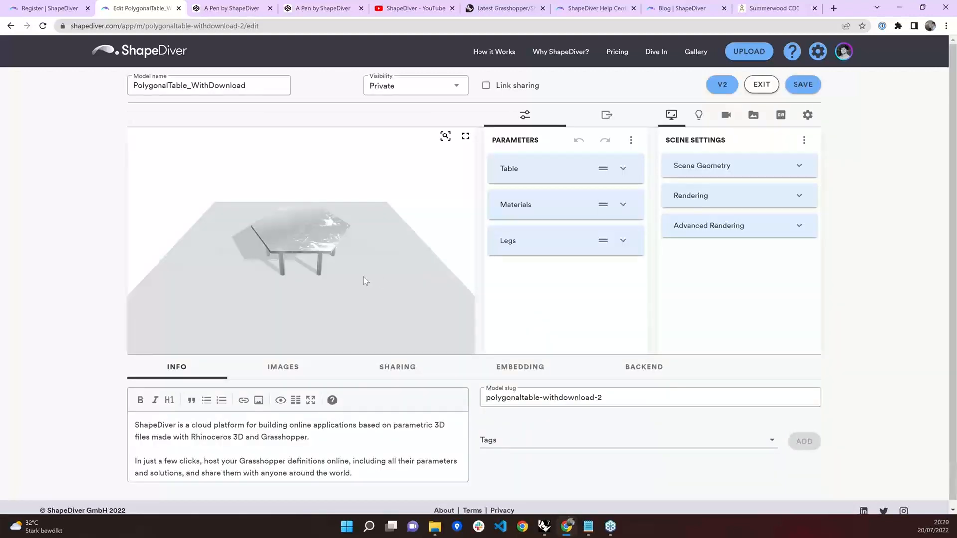
{"action": "mouse_move", "coordinate": [303, 271]}
{"action": "left_mouse_down"}
{"action": "mouse_move", "coordinate": [291, 268]}
{"action": "mouse_move", "coordinate": [319, 259]}
{"action": "mouse_move", "coordinate": [348, 292]}
{"action": "mouse_move", "coordinate": [288, 252]}
{"action": "mouse_move", "coordinate": [313, 267]}
{"action": "left_mouse_up"}
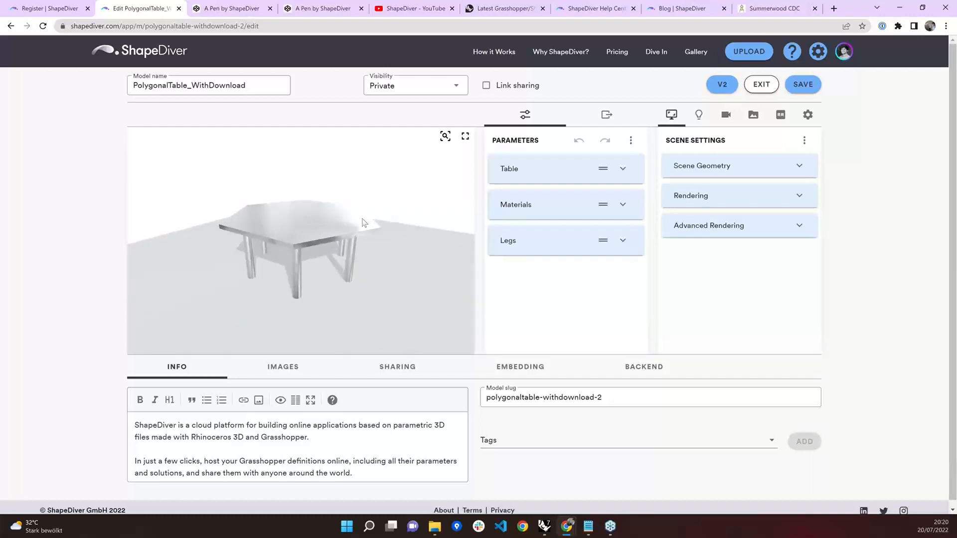
{"action": "scroll", "coordinate": [350, 283], "scroll_direction": "up", "scroll_amount": 3}
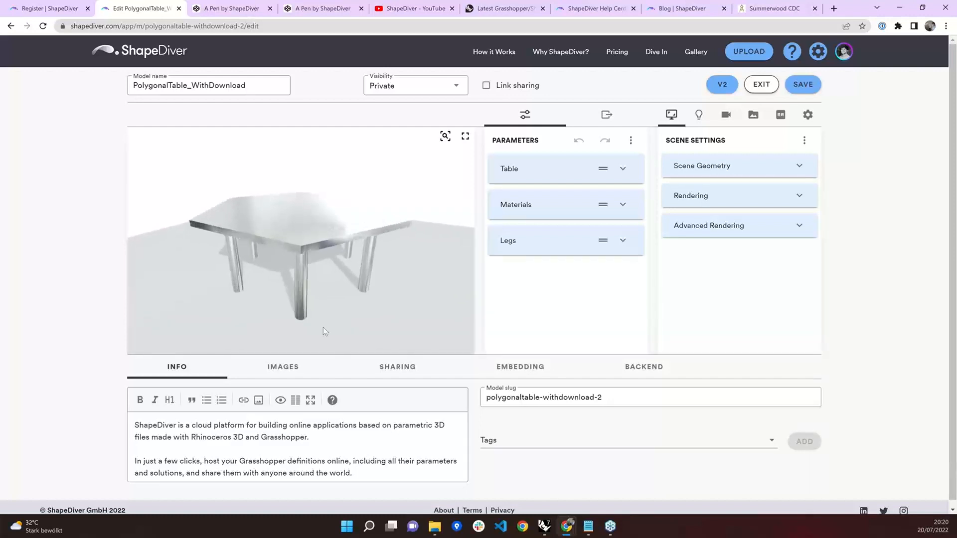
{"action": "left_click_drag", "start_coordinate": [323, 327], "coordinate": [442, 248]}
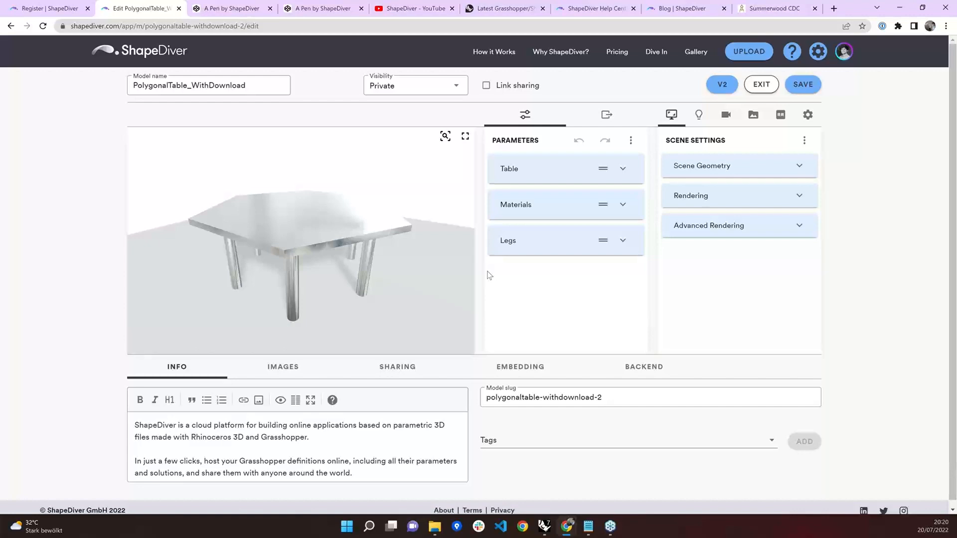
{"action": "left_click", "coordinate": [546, 527]}
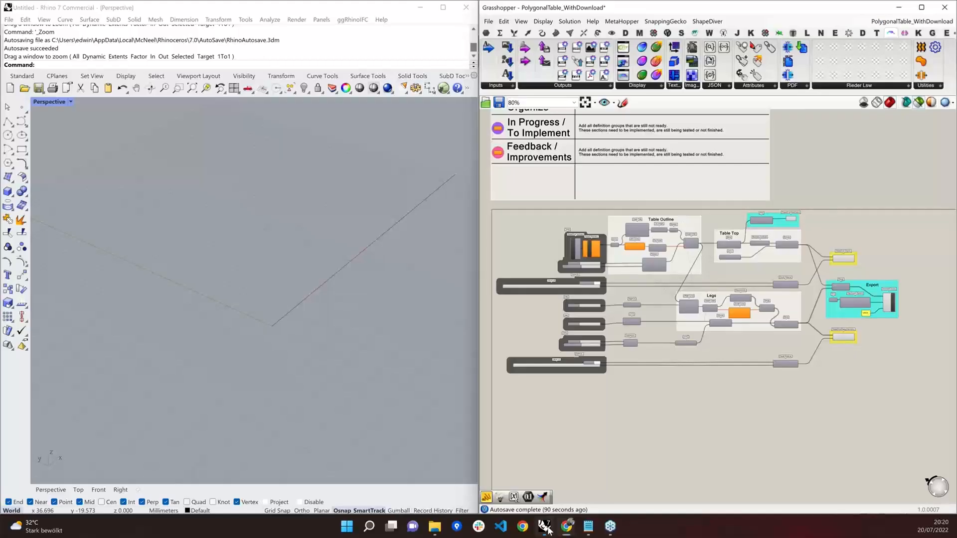
- Select the Legs and Materials parameter groups in Grasshopper, then return to the ShapeDiver edit page
{"action": "scroll", "coordinate": [530, 304], "scroll_direction": "up", "scroll_amount": 3}
{"action": "right_click_drag", "start_coordinate": [531, 304], "coordinate": [630, 297]}
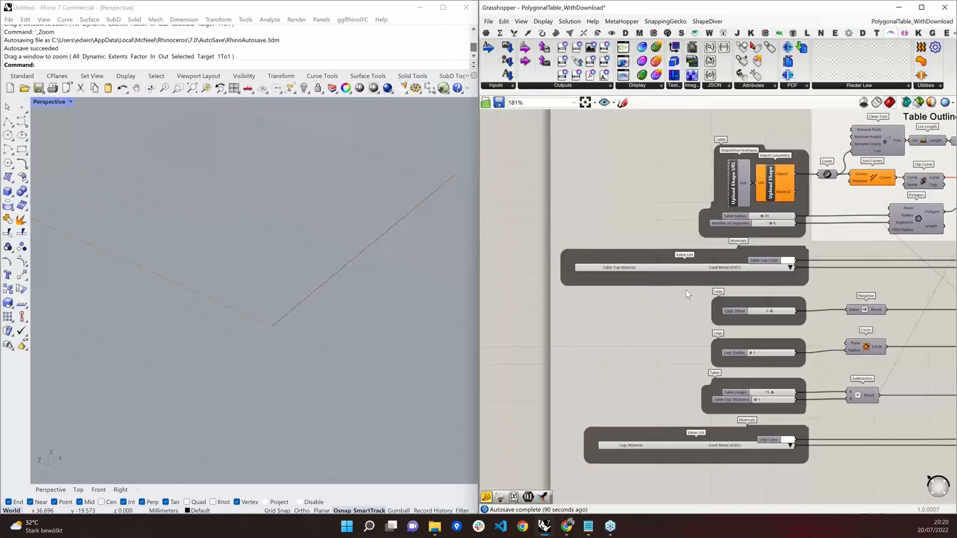
{"action": "left_click_drag", "start_coordinate": [686, 290], "coordinate": [816, 372]}
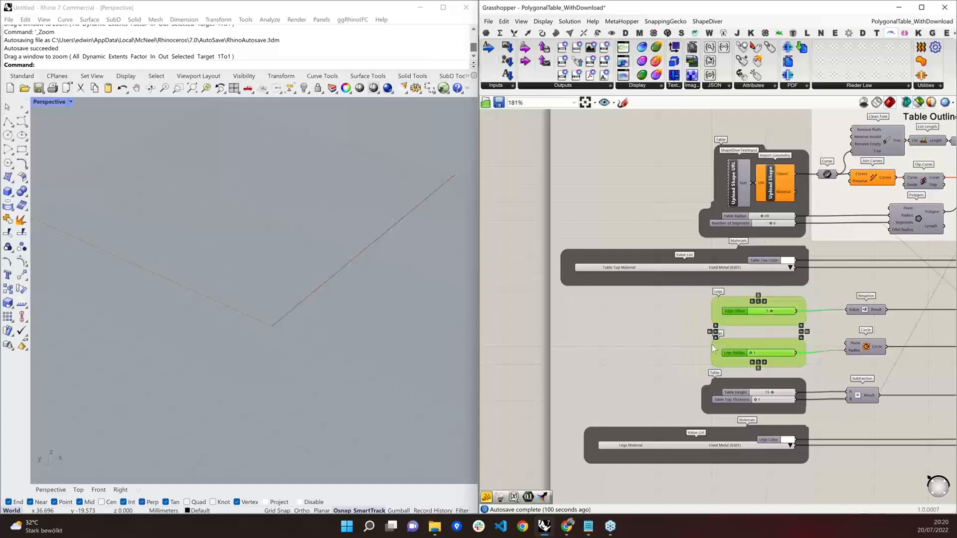
{"action": "left_click_drag", "start_coordinate": [656, 366], "coordinate": [789, 413]}
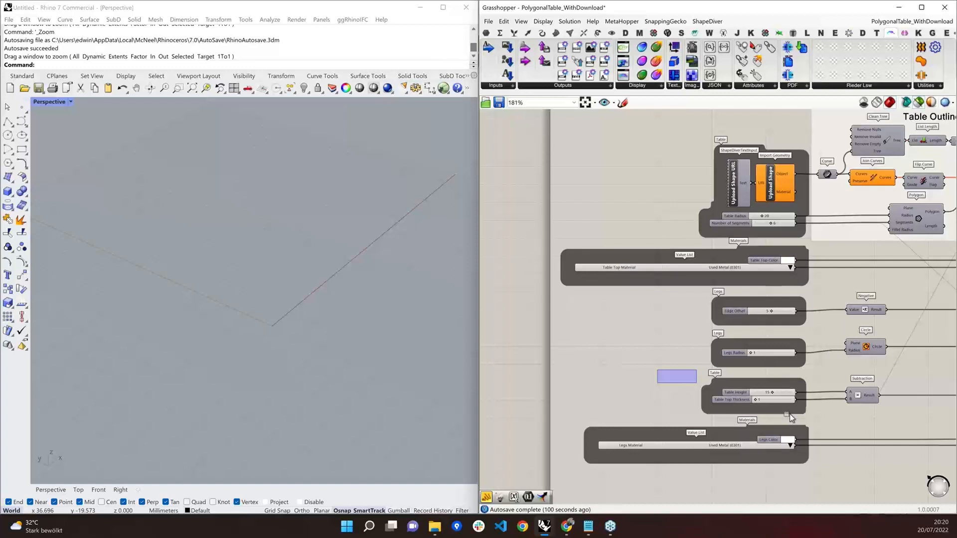
{"action": "left_click_drag", "start_coordinate": [789, 413], "coordinate": [814, 417]}
{"action": "left_click", "coordinate": [742, 300]}
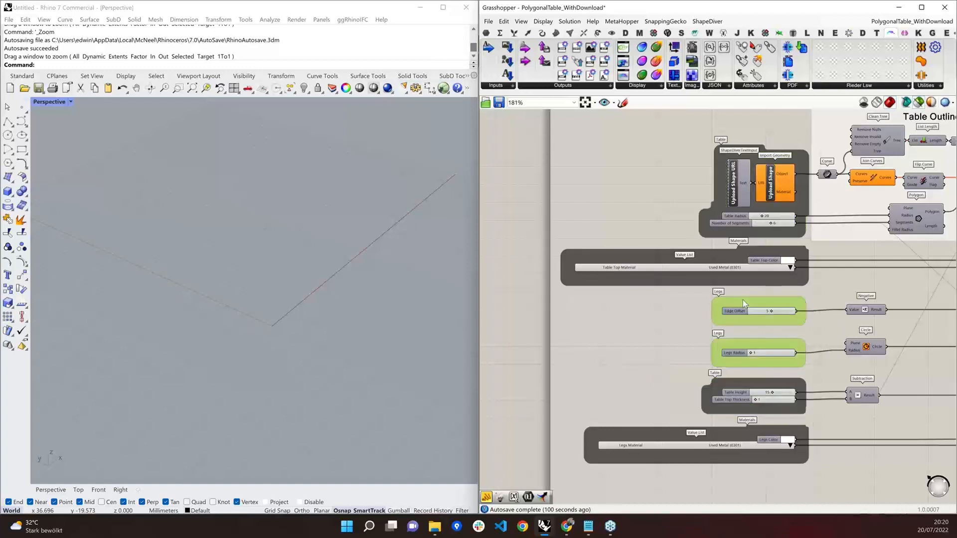
{"action": "left_click", "coordinate": [681, 274]}
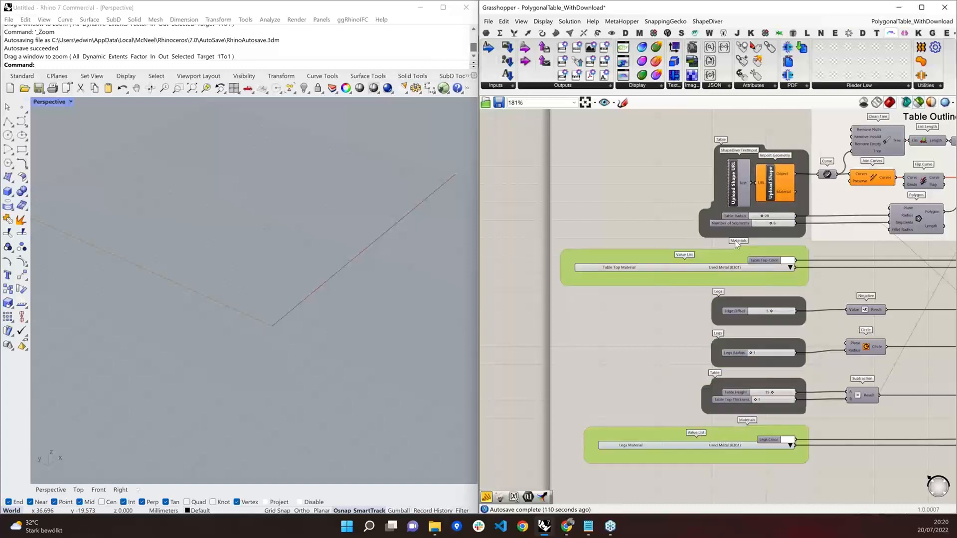
{"action": "left_click", "coordinate": [569, 524]}
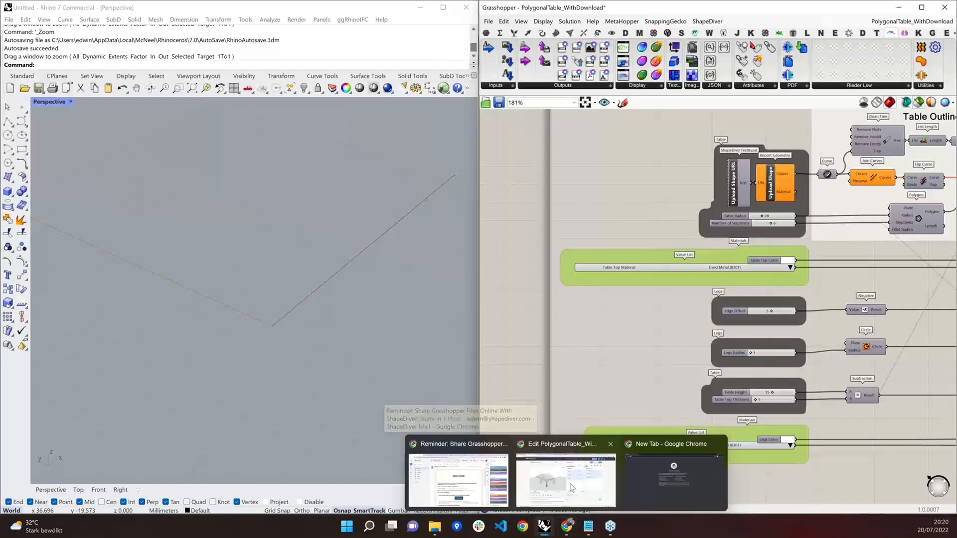
{"action": "left_click", "coordinate": [572, 488]}
- Collapse the Table group, move Materials below Legs, and expand the Materials group
{"action": "scroll", "coordinate": [649, 288], "scroll_direction": "down", "scroll_amount": 3}
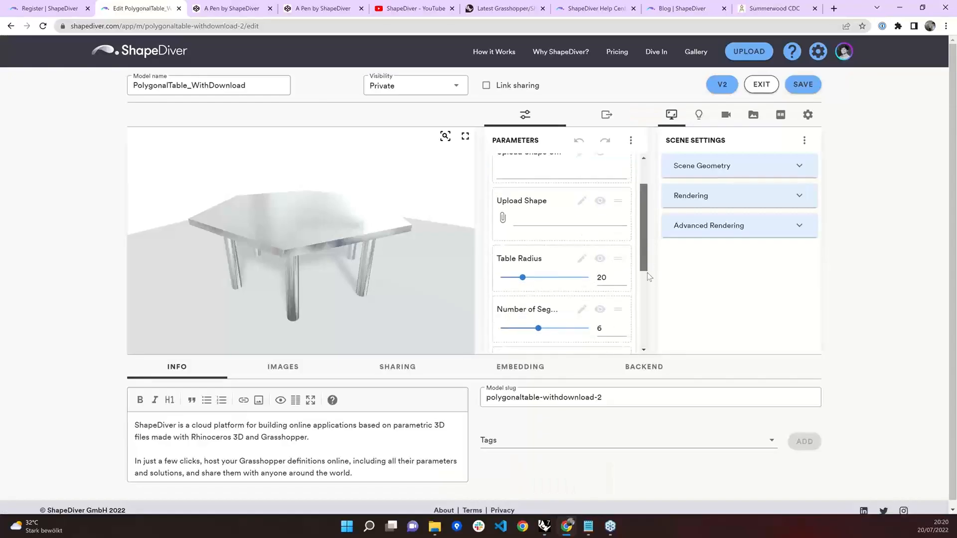
{"action": "scroll", "coordinate": [642, 207], "scroll_direction": "up", "scroll_amount": 5}
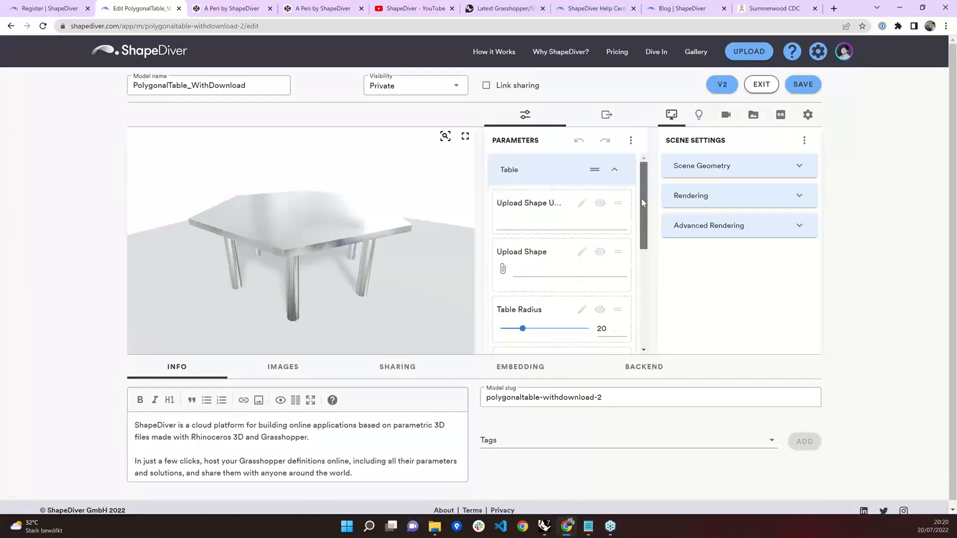
{"action": "left_click", "coordinate": [614, 169]}
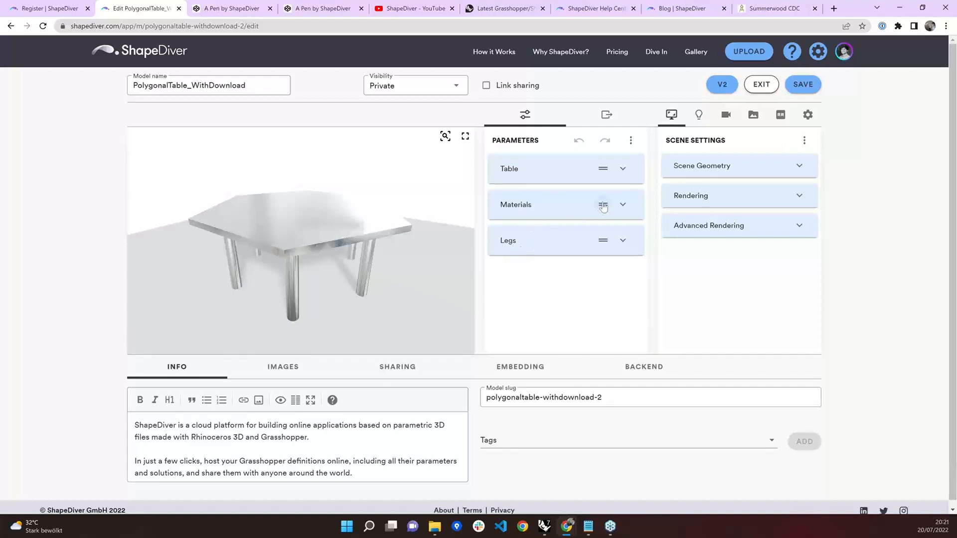
{"action": "left_click_drag", "start_coordinate": [604, 205], "coordinate": [594, 255]}
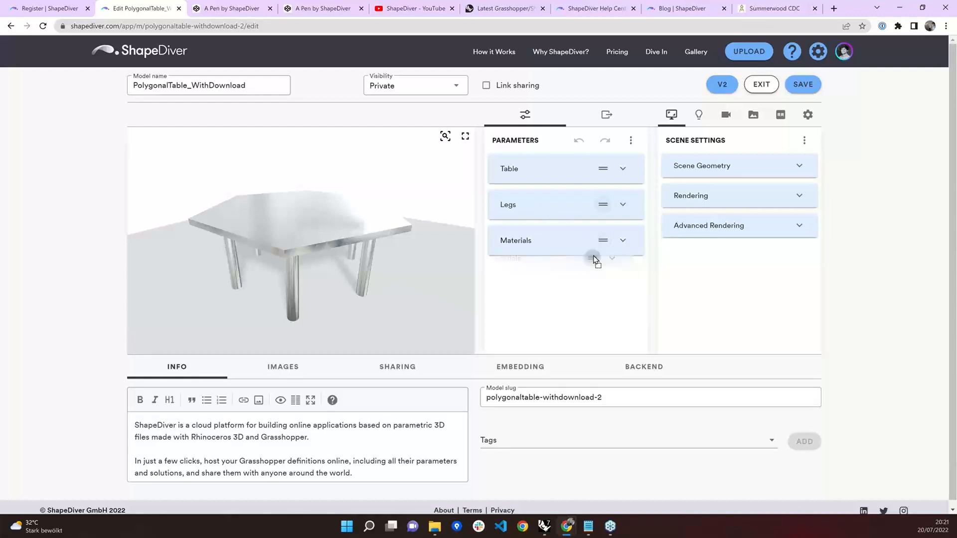
{"action": "left_click", "coordinate": [628, 246]}
{"action": "scroll", "coordinate": [611, 230], "scroll_direction": "down", "scroll_amount": 3}
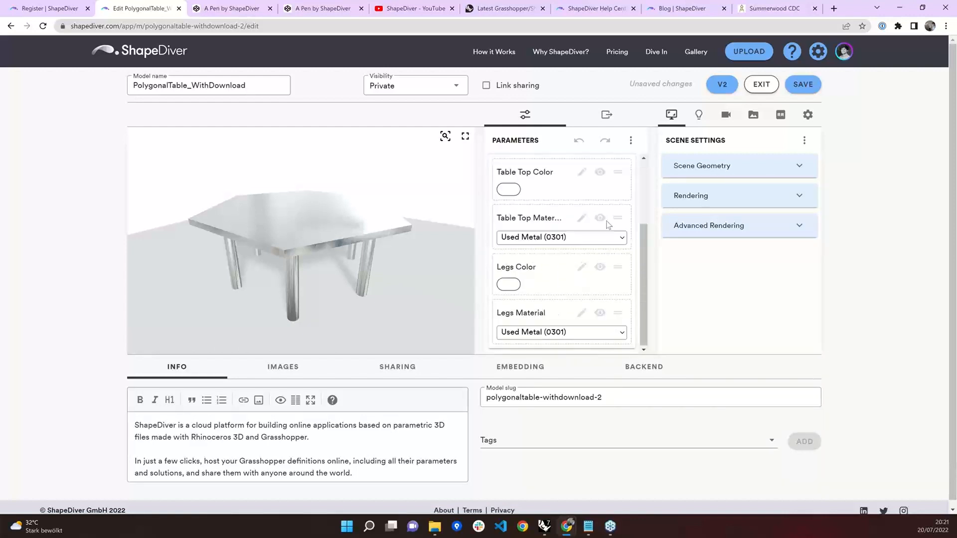
- Try renaming Table Top Color and toggle its visibility off and back on, leaving it unchanged
{"action": "mouse_move", "coordinate": [617, 172]}
{"action": "left_mouse_down"}
{"action": "mouse_move", "coordinate": [619, 235]}
{"action": "mouse_move", "coordinate": [618, 172]}
{"action": "left_mouse_up"}
{"action": "scroll", "coordinate": [563, 224], "scroll_direction": "up", "scroll_amount": 1}
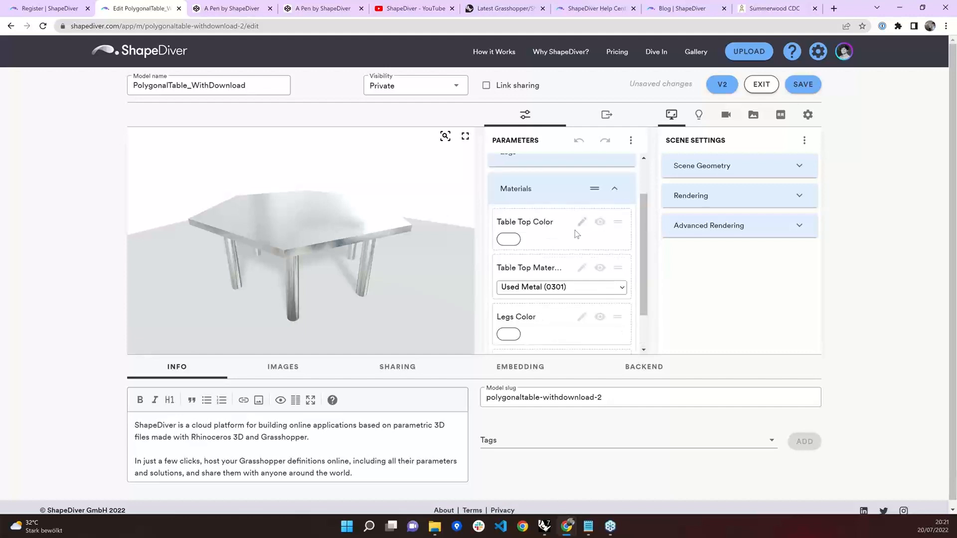
{"action": "left_click", "coordinate": [581, 222]}
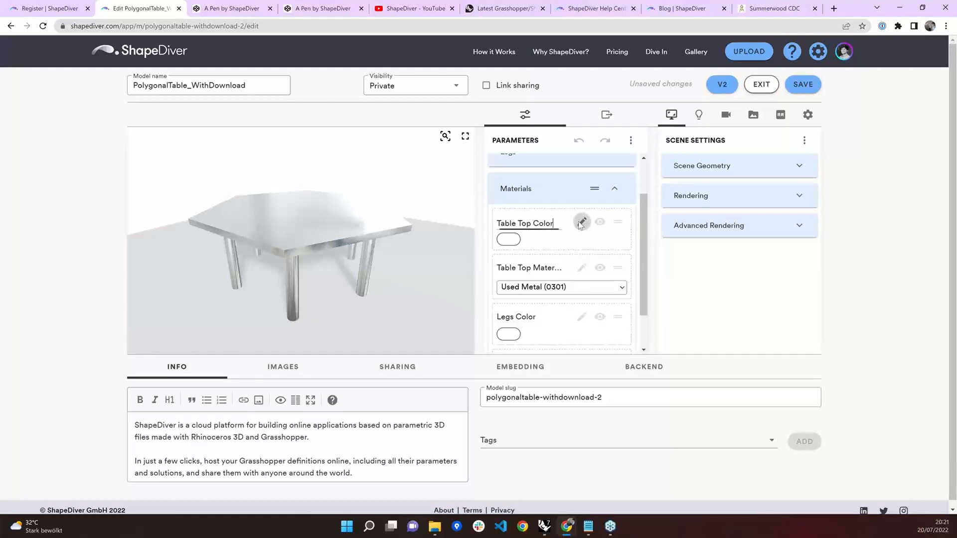
{"action": "left_click_drag", "start_coordinate": [512, 223], "coordinate": [580, 223]}
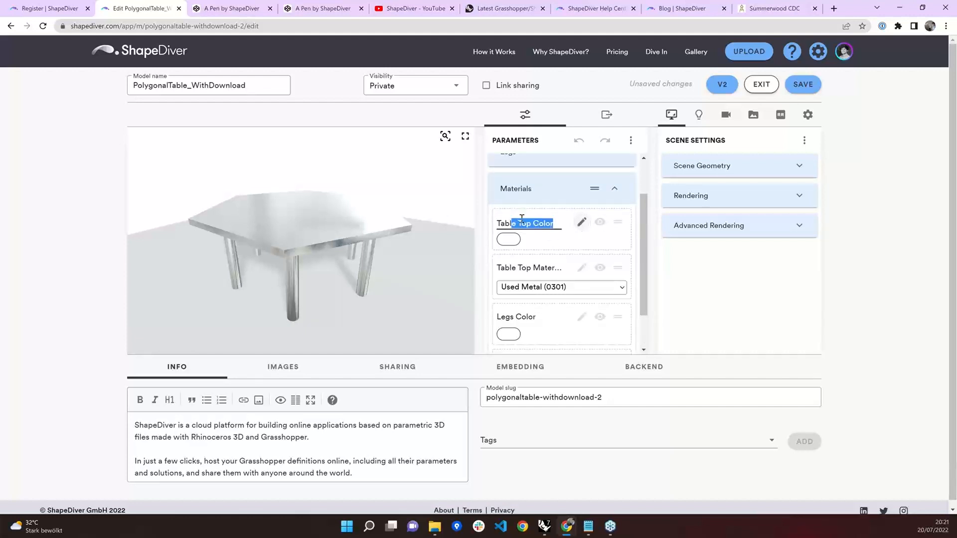
{"action": "left_click", "coordinate": [582, 223]}
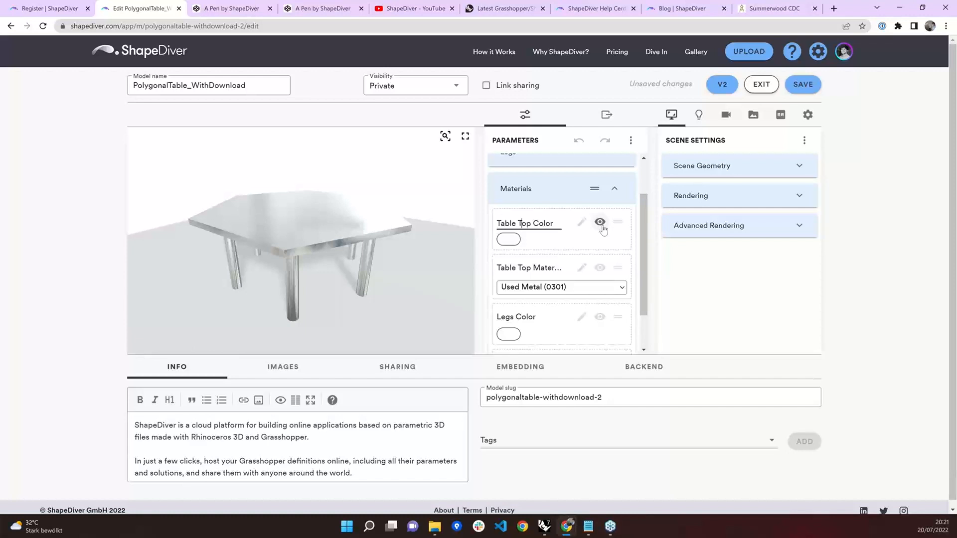
{"action": "left_click", "coordinate": [602, 227]}
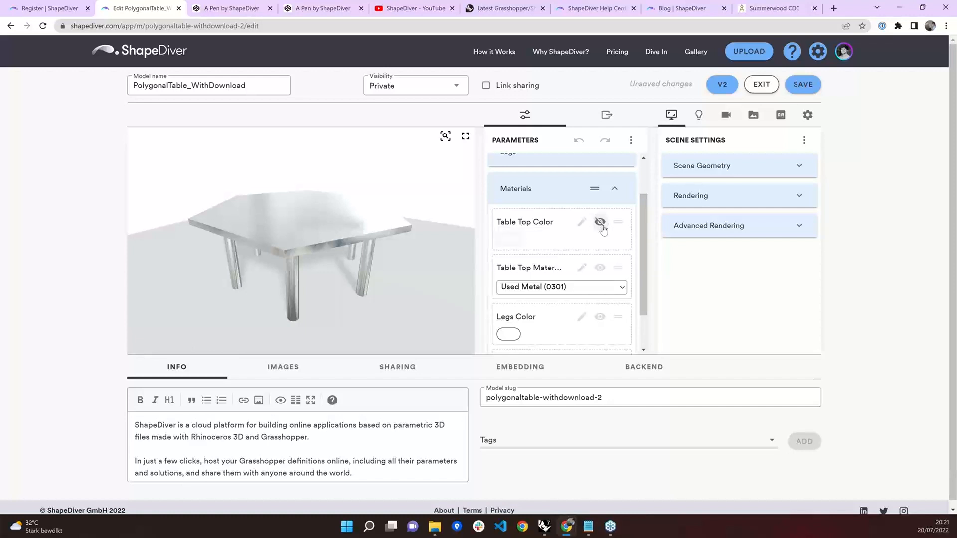
{"action": "left_click", "coordinate": [602, 227]}
{"action": "scroll", "coordinate": [600, 230], "scroll_direction": "down", "scroll_amount": 1}
{"action": "scroll", "coordinate": [616, 221], "scroll_direction": "up", "scroll_amount": 2}
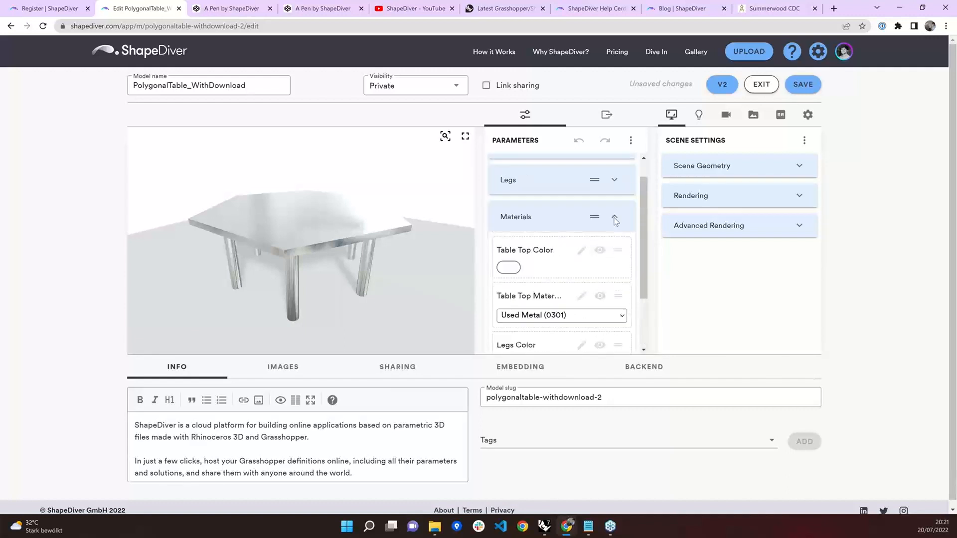
- End with the Legs group collapsed and the Materials group expanded to its colour settings
{"action": "left_click", "coordinate": [616, 238]}
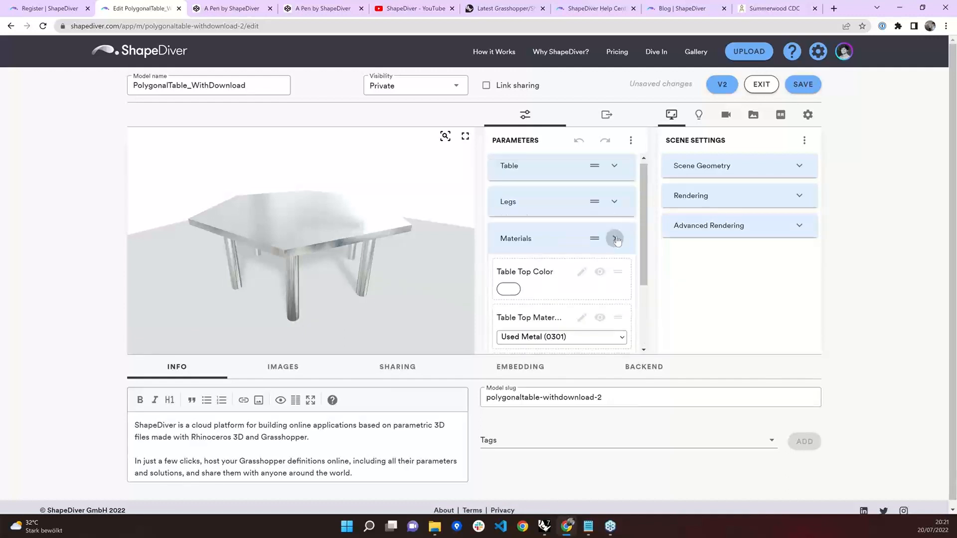
{"action": "left_click", "coordinate": [623, 206]}
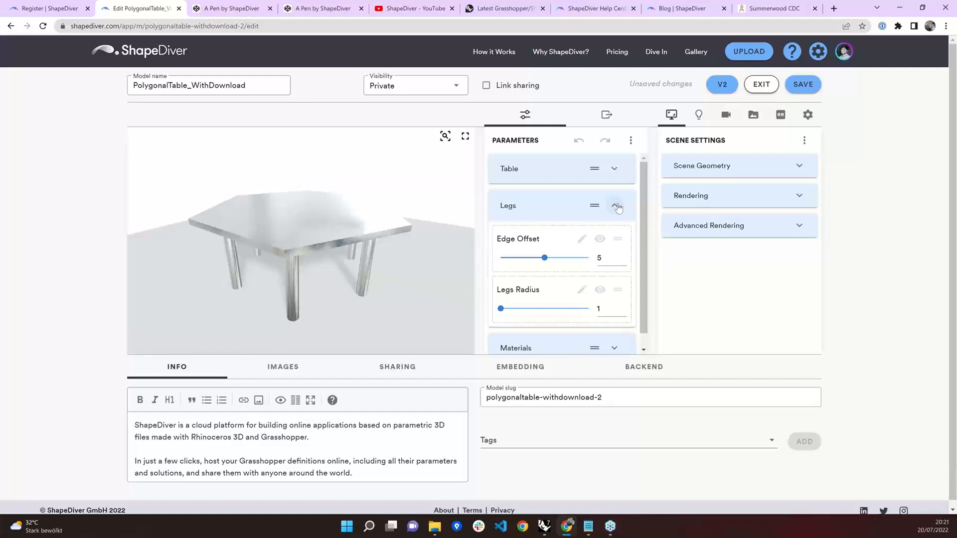
{"action": "left_click", "coordinate": [615, 204]}
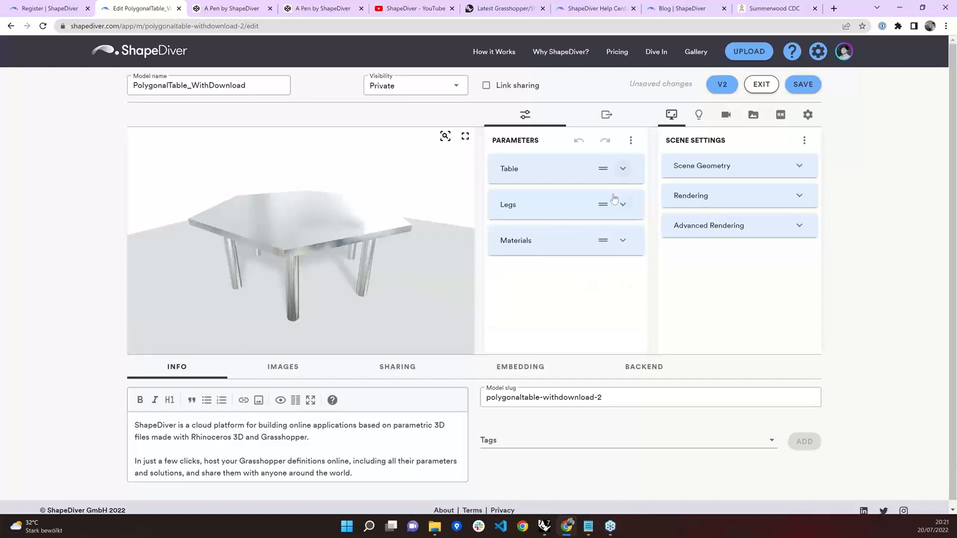
{"action": "left_click", "coordinate": [527, 232]}
{"action": "scroll", "coordinate": [557, 226], "scroll_direction": "down", "scroll_amount": 2}
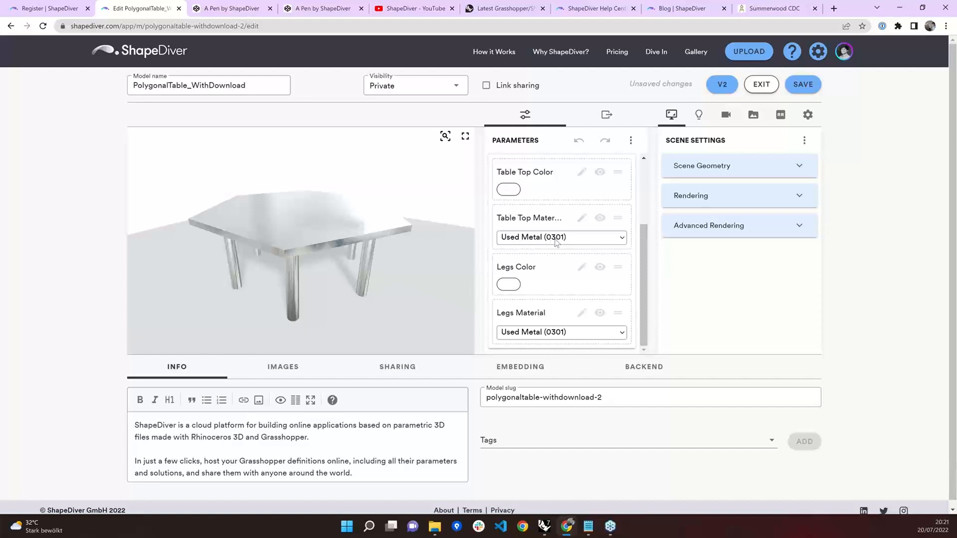
- Make the tabletop Natural Oak (0510) and orbit the view to inspect it
{"action": "left_click", "coordinate": [506, 240]}
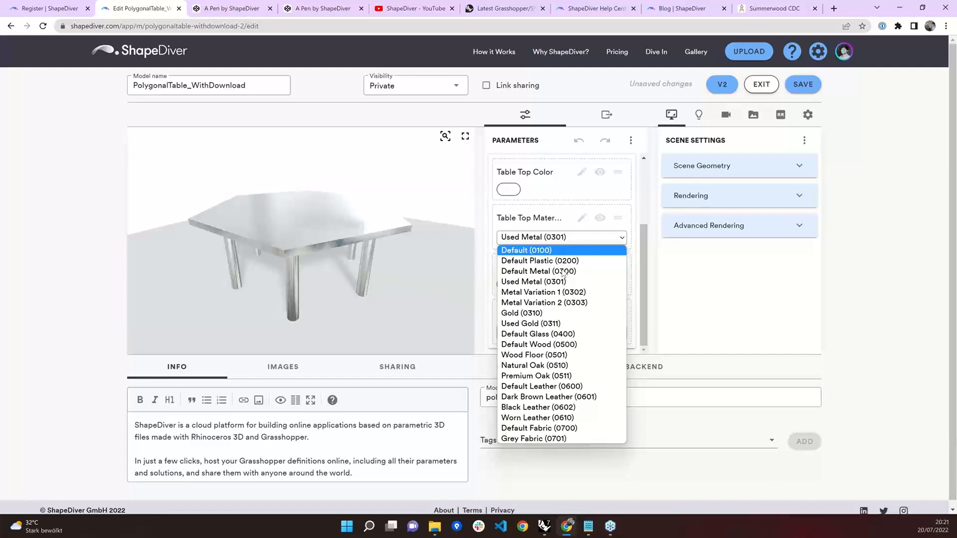
{"action": "left_click", "coordinate": [554, 371]}
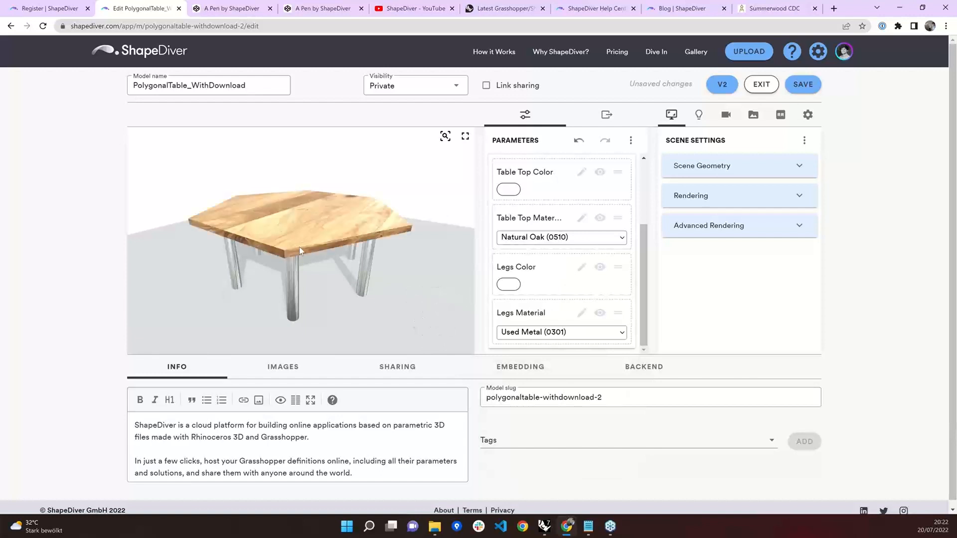
{"action": "left_click_drag", "start_coordinate": [299, 246], "coordinate": [320, 199]}
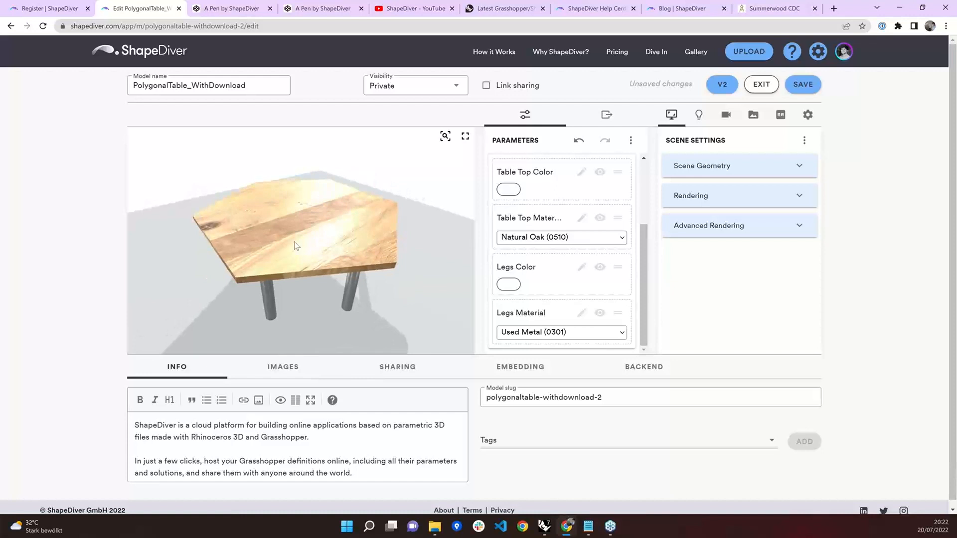
{"action": "left_click_drag", "start_coordinate": [287, 256], "coordinate": [265, 234]}
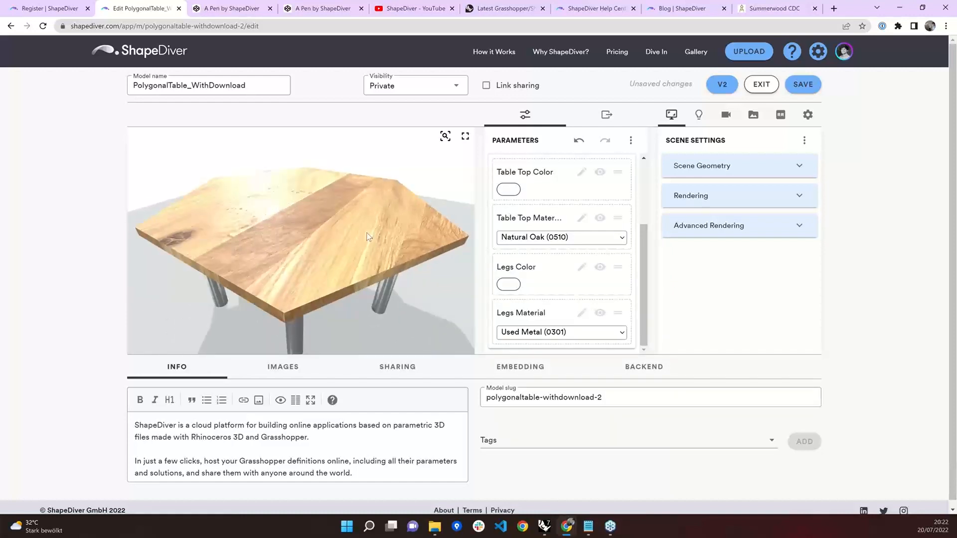
{"action": "left_click_drag", "start_coordinate": [368, 237], "coordinate": [296, 249]}
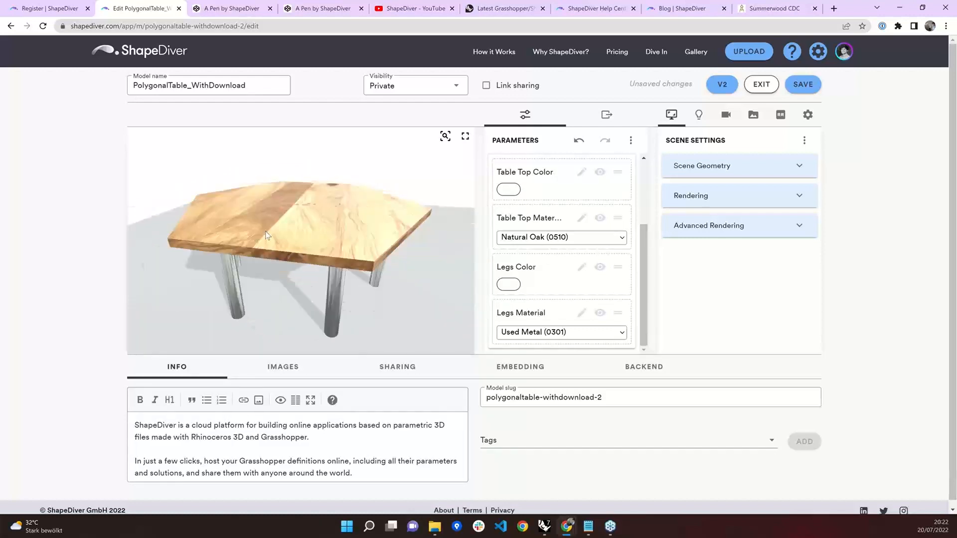
- Switch the table legs to Premium Oak (0511), leaving the tabletop material unchanged
{"action": "left_click", "coordinate": [551, 239]}
{"action": "left_click", "coordinate": [585, 340]}
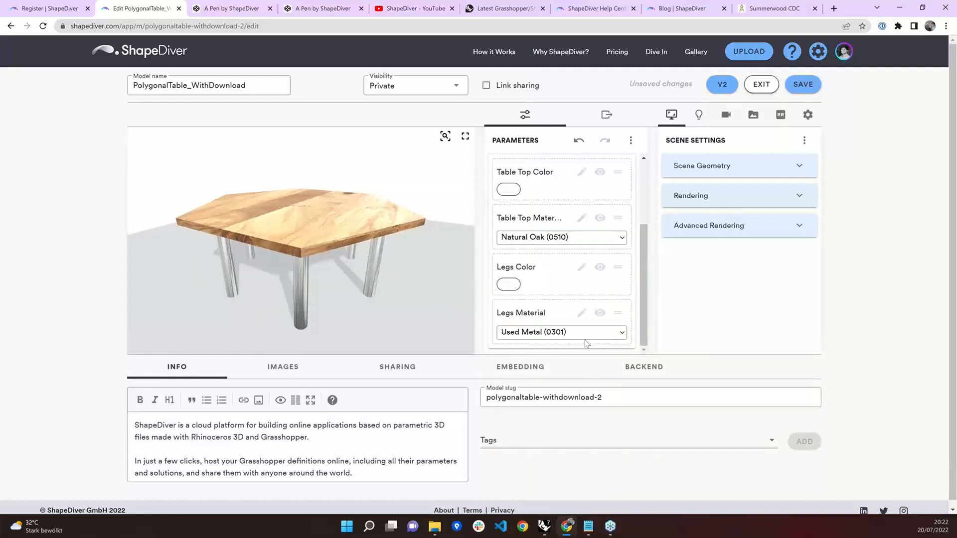
{"action": "left_click", "coordinate": [585, 338]}
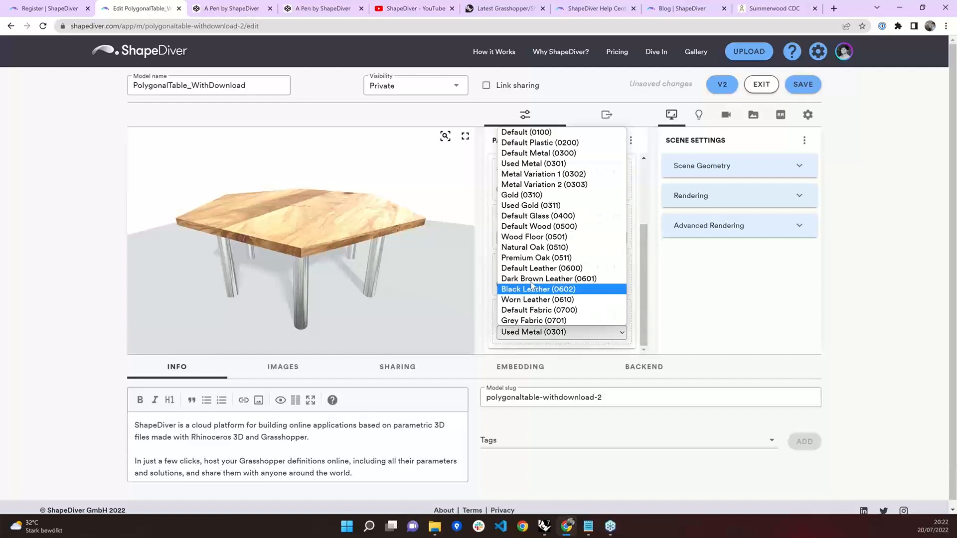
{"action": "left_click", "coordinate": [536, 258]}
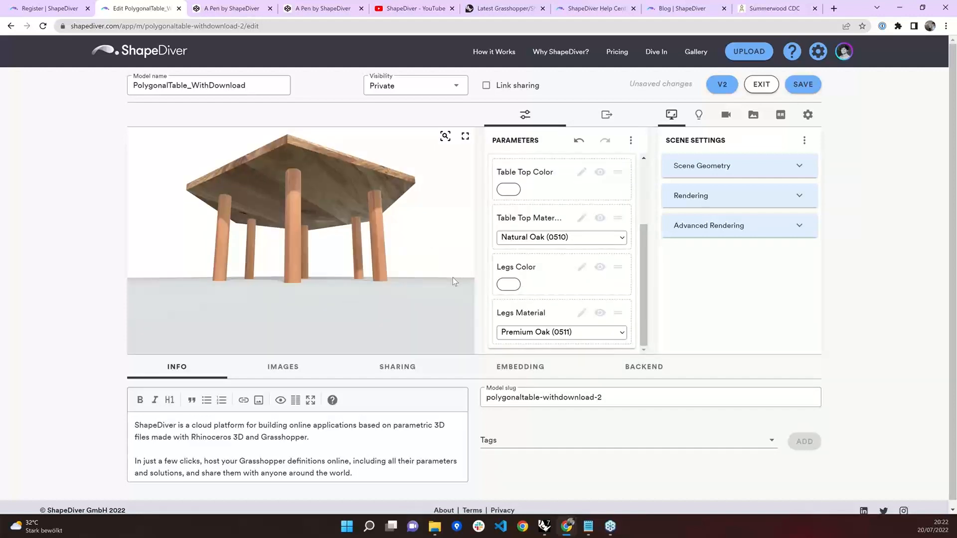
- Try Grey Fabric (0701), then Default Glass (0400) on the legs, orbiting to view the glass legs
{"action": "scroll", "coordinate": [452, 277], "scroll_direction": "up", "scroll_amount": 2}
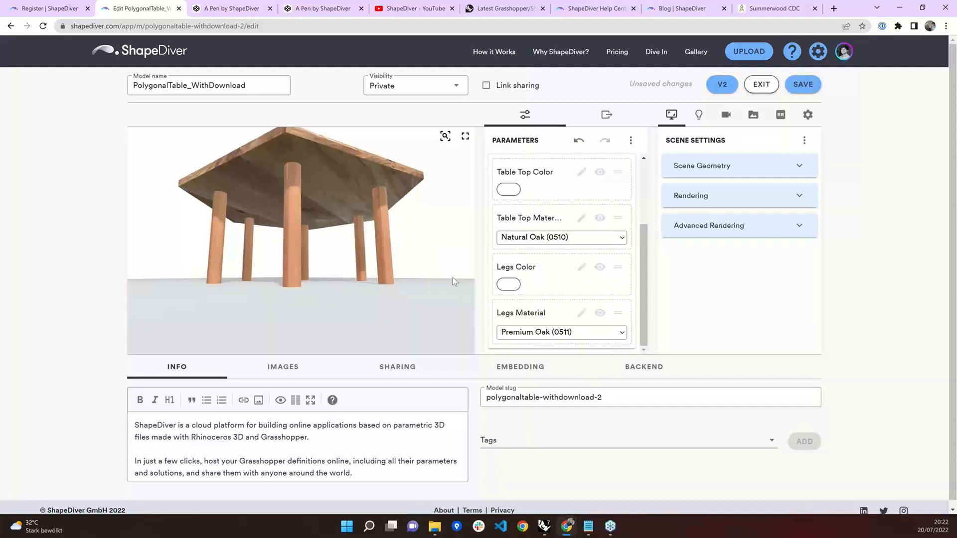
{"action": "key", "text": "Down"}
{"action": "scroll", "coordinate": [297, 226], "scroll_direction": "up", "scroll_amount": 2}
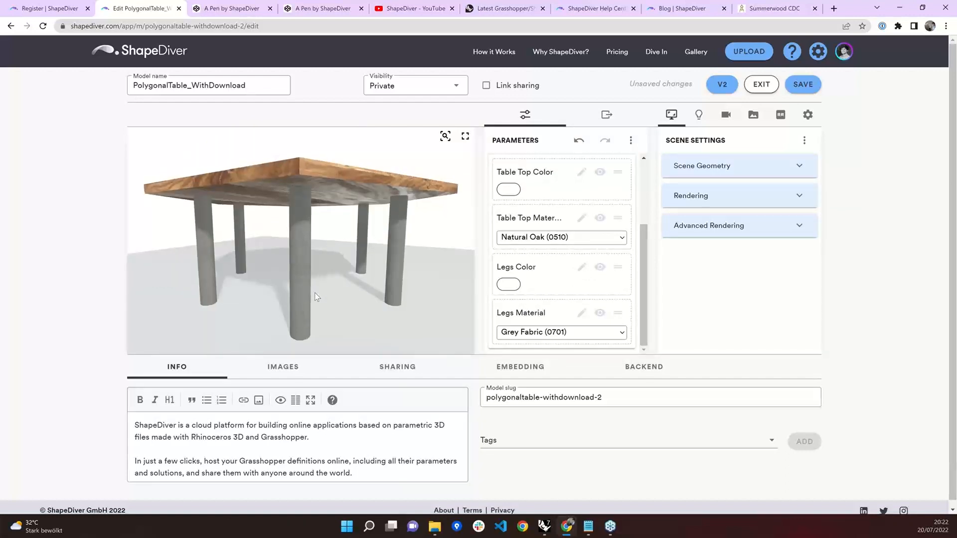
{"action": "scroll", "coordinate": [315, 292], "scroll_direction": "up", "scroll_amount": 1}
{"action": "scroll", "coordinate": [315, 292], "scroll_direction": "up", "scroll_amount": 2}
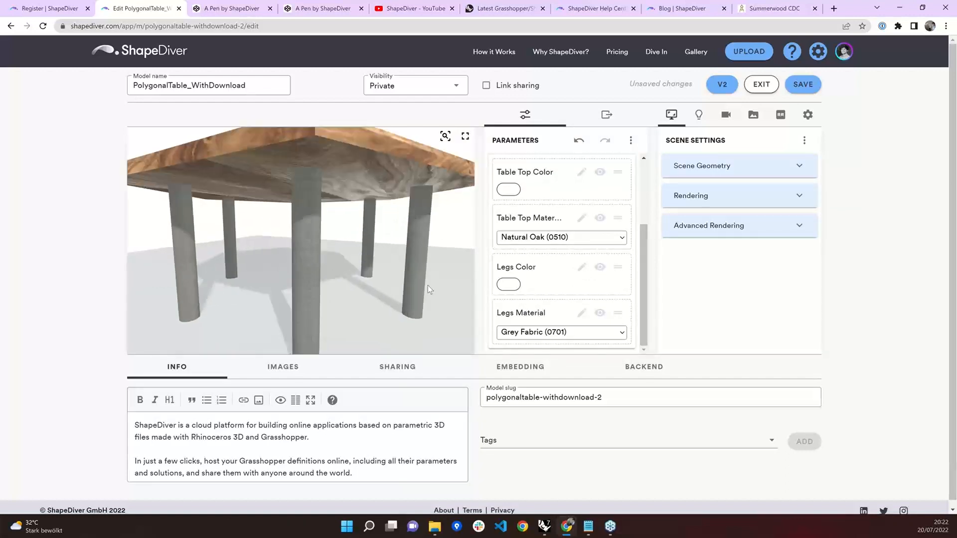
{"action": "left_click", "coordinate": [535, 333]}
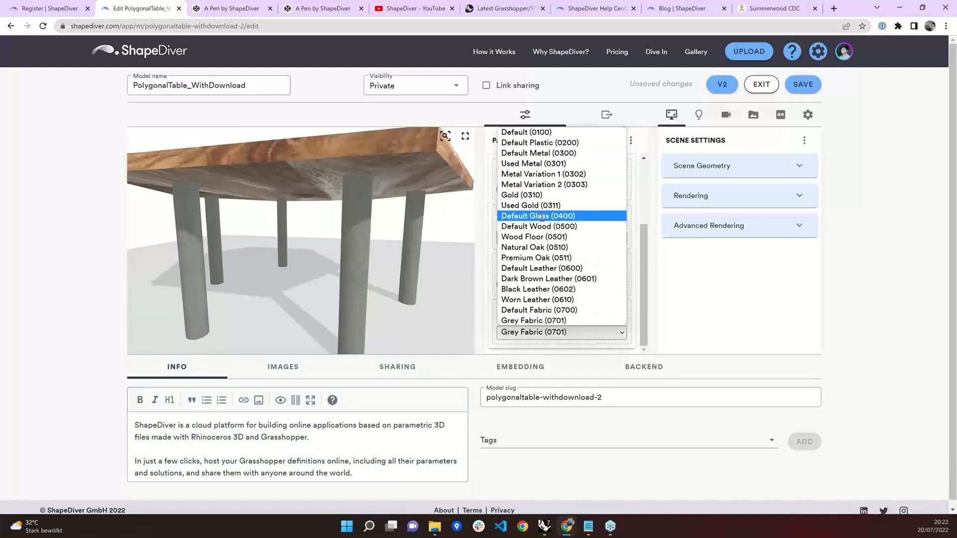
{"action": "left_click", "coordinate": [542, 217]}
{"action": "left_click_drag", "start_coordinate": [407, 230], "coordinate": [317, 228]}
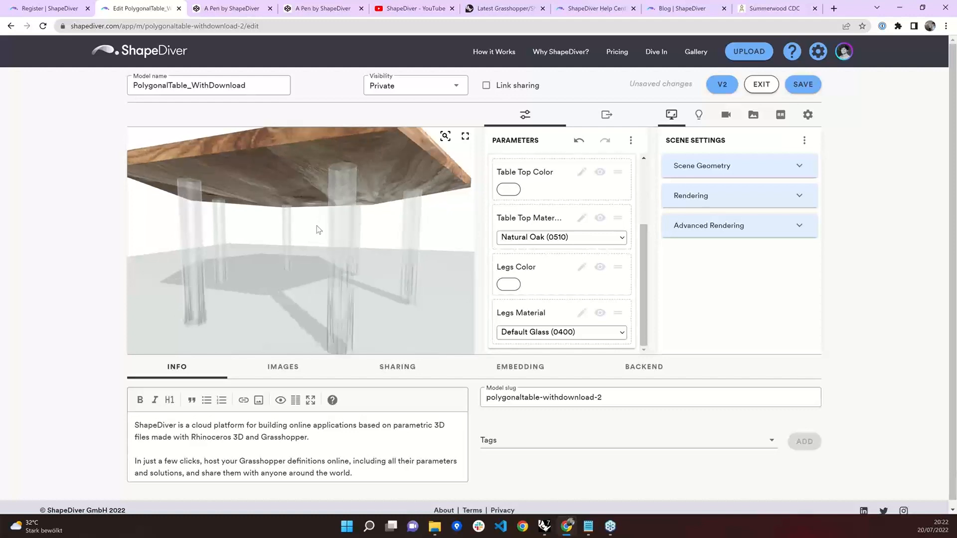
- Try Wood Floor (0501), then settle the legs on Natural Oak (0510) and view the whole table
{"action": "left_click", "coordinate": [550, 332]}
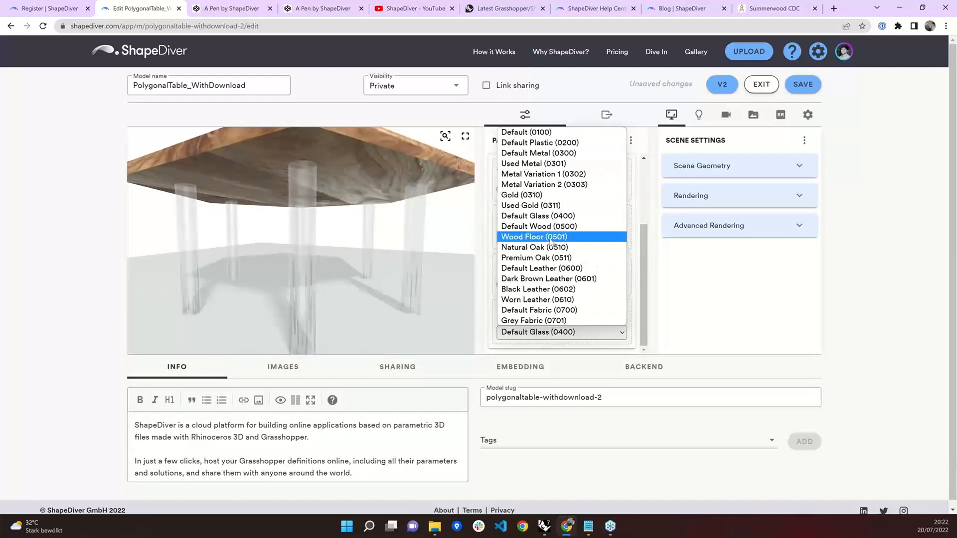
{"action": "left_click", "coordinate": [541, 239]}
{"action": "left_click", "coordinate": [548, 335]}
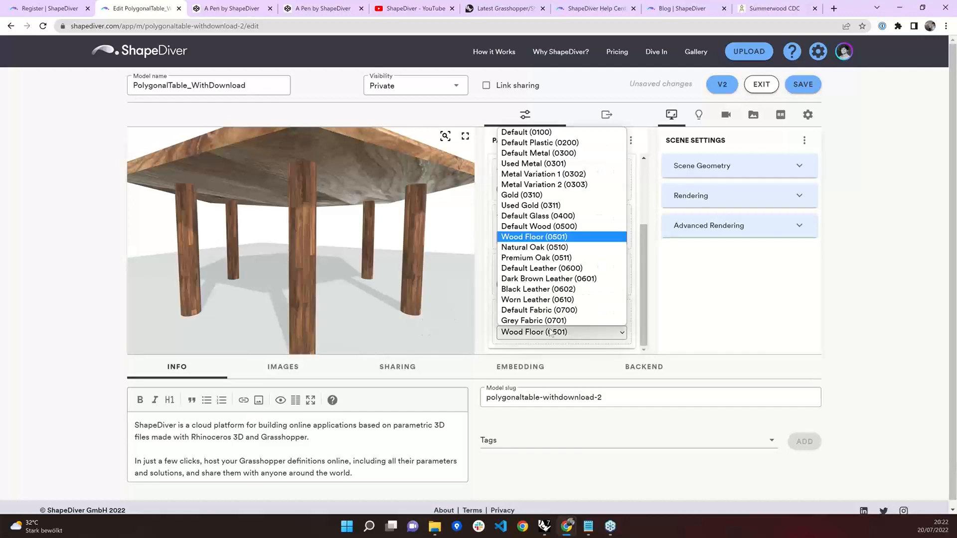
{"action": "left_click", "coordinate": [536, 249]}
{"action": "mouse_move", "coordinate": [352, 331]}
{"action": "left_mouse_down"}
{"action": "mouse_move", "coordinate": [353, 274]}
{"action": "mouse_move", "coordinate": [381, 279]}
{"action": "mouse_move", "coordinate": [382, 271]}
{"action": "left_mouse_up"}
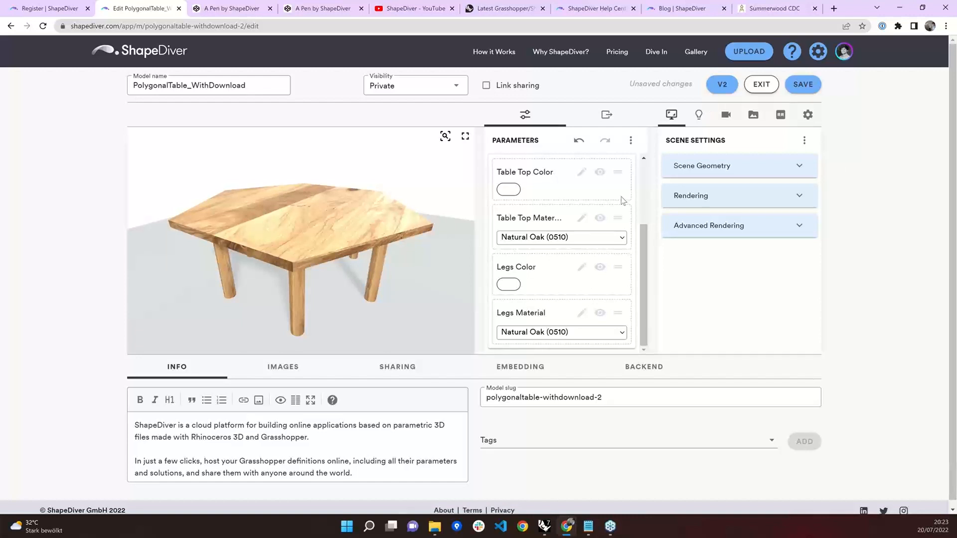
{"action": "scroll", "coordinate": [621, 197], "scroll_direction": "up", "scroll_amount": 1}
{"action": "scroll", "coordinate": [621, 201], "scroll_direction": "up", "scroll_amount": 1}
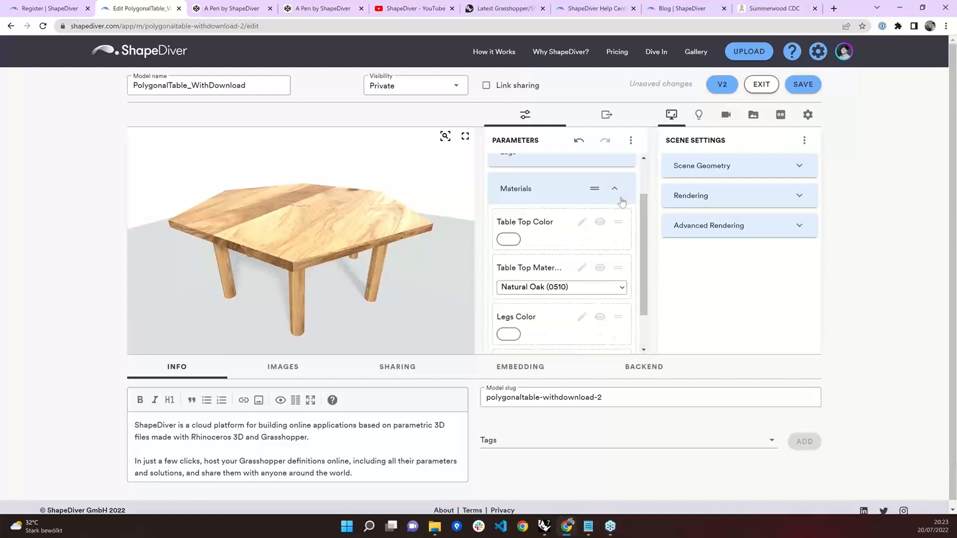
{"action": "left_click", "coordinate": [578, 397]}
{"action": "mouse_move", "coordinate": [542, 529]}
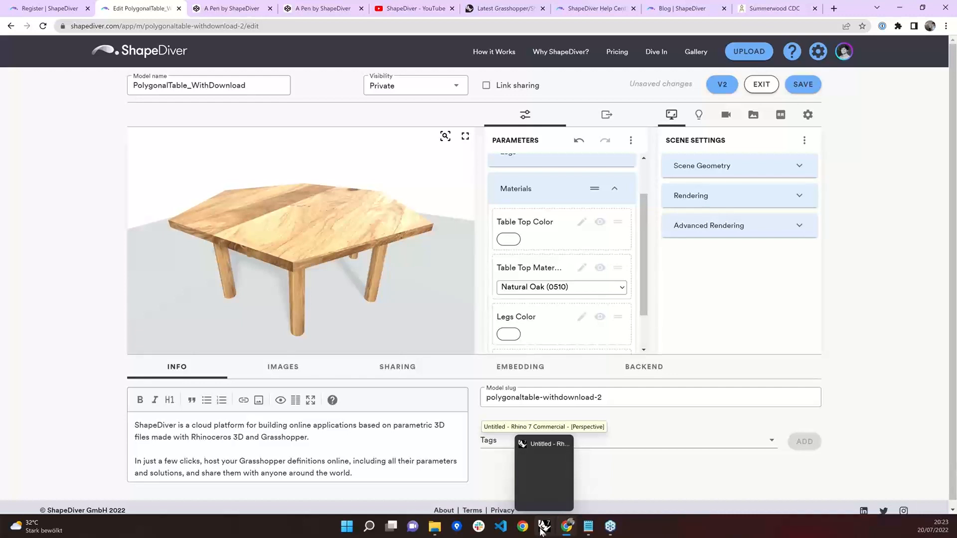
{"action": "left_click", "coordinate": [543, 529]}
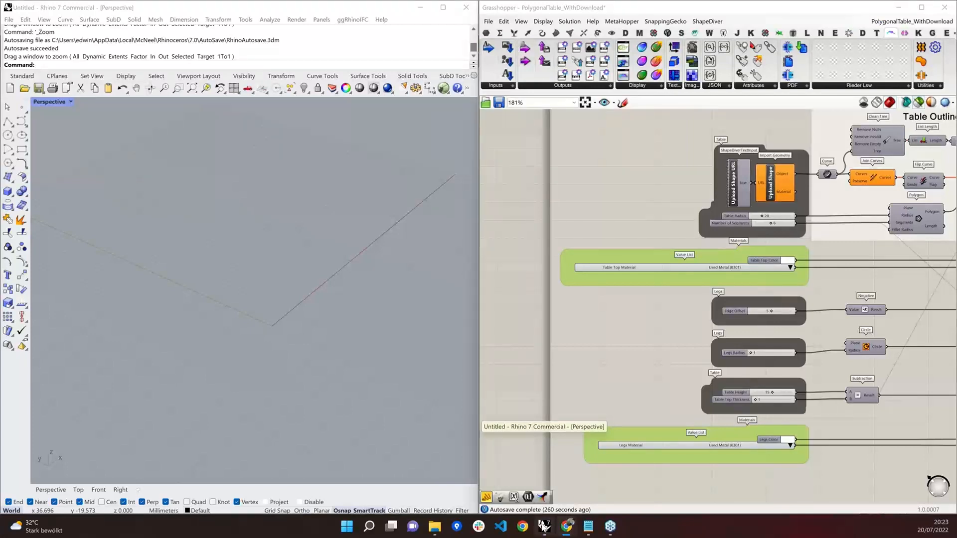
{"action": "left_click", "coordinate": [647, 331]}
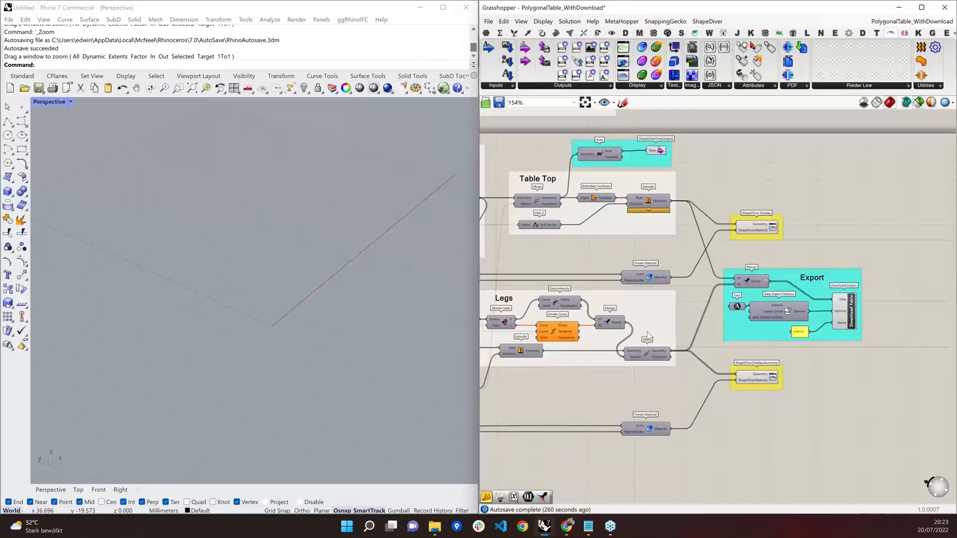
{"action": "scroll", "coordinate": [647, 331], "scroll_direction": "up", "scroll_amount": 3}
{"action": "left_click", "coordinate": [637, 85]}
{"action": "left_click", "coordinate": [663, 129]}
{"action": "scroll", "coordinate": [658, 230], "scroll_direction": "down", "scroll_amount": 3}
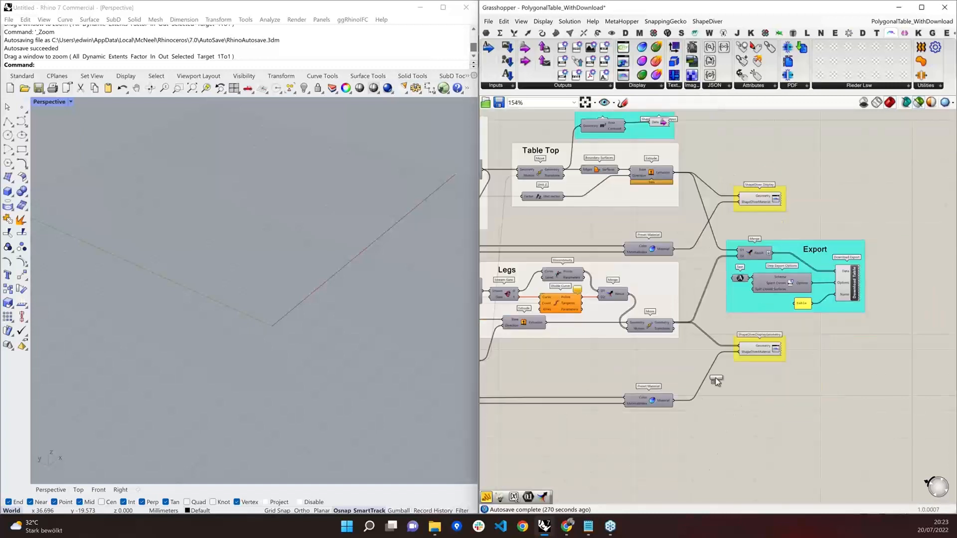
{"action": "left_click", "coordinate": [744, 408]}
{"action": "scroll", "coordinate": [752, 402], "scroll_direction": "up", "scroll_amount": 2}
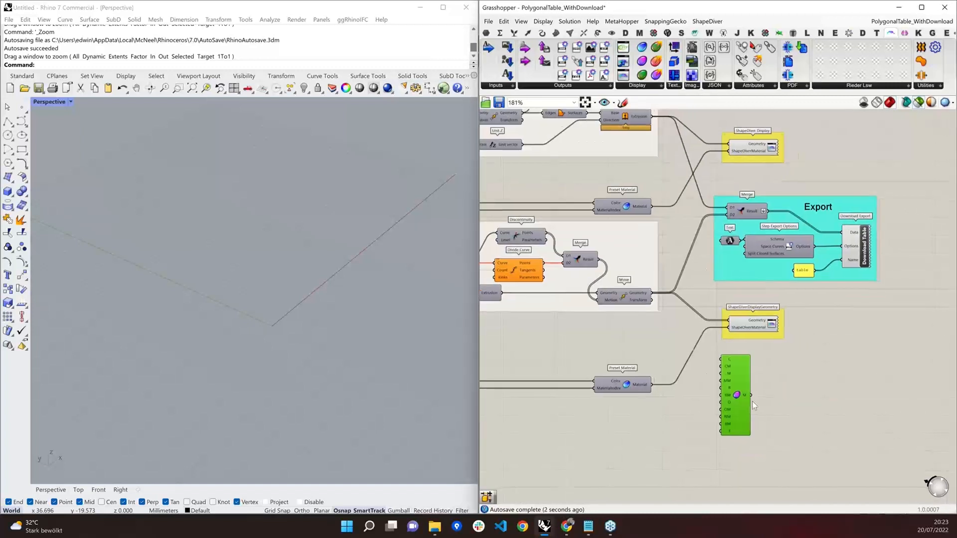
{"action": "left_click", "coordinate": [753, 414]}
{"action": "scroll", "coordinate": [753, 414], "scroll_direction": "up", "scroll_amount": 4}
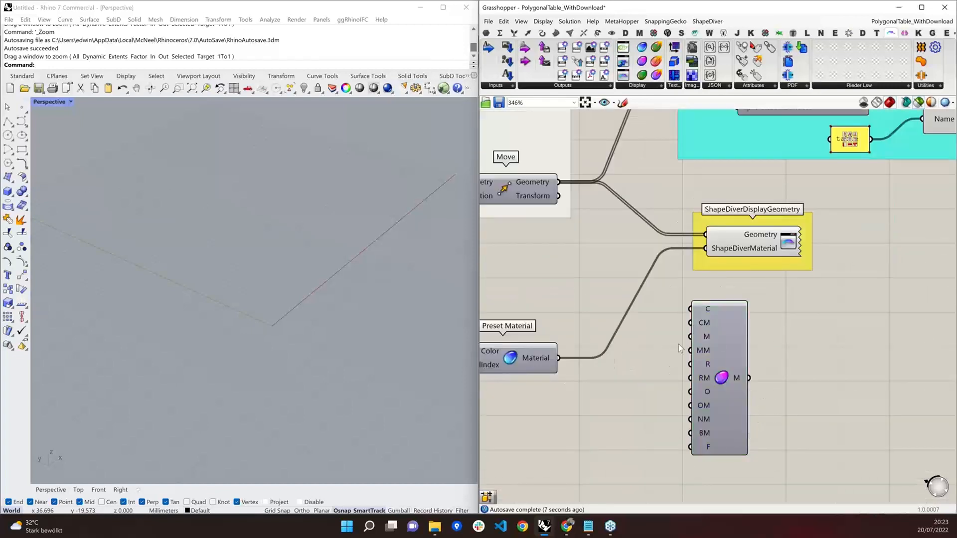
{"action": "mouse_move", "coordinate": [721, 336]}
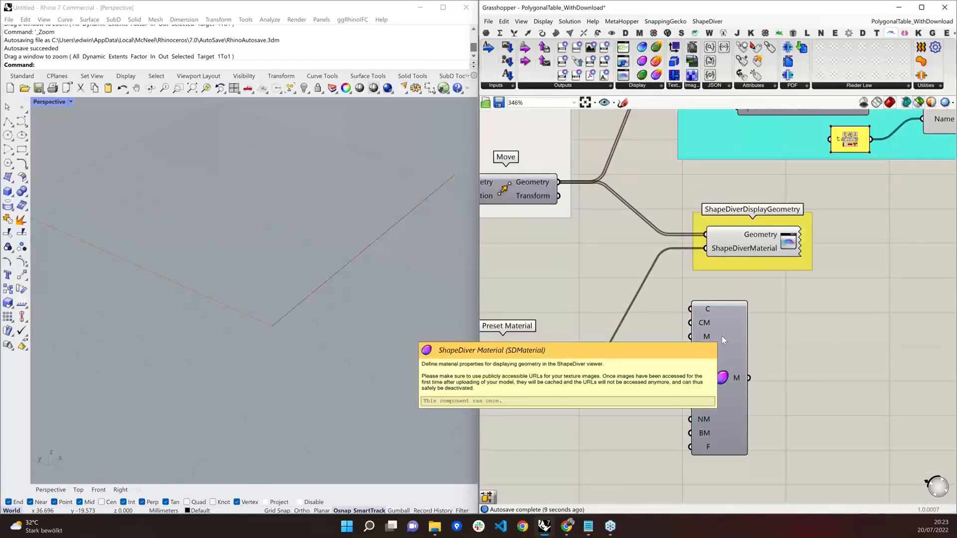
{"action": "left_click", "coordinate": [543, 22]}
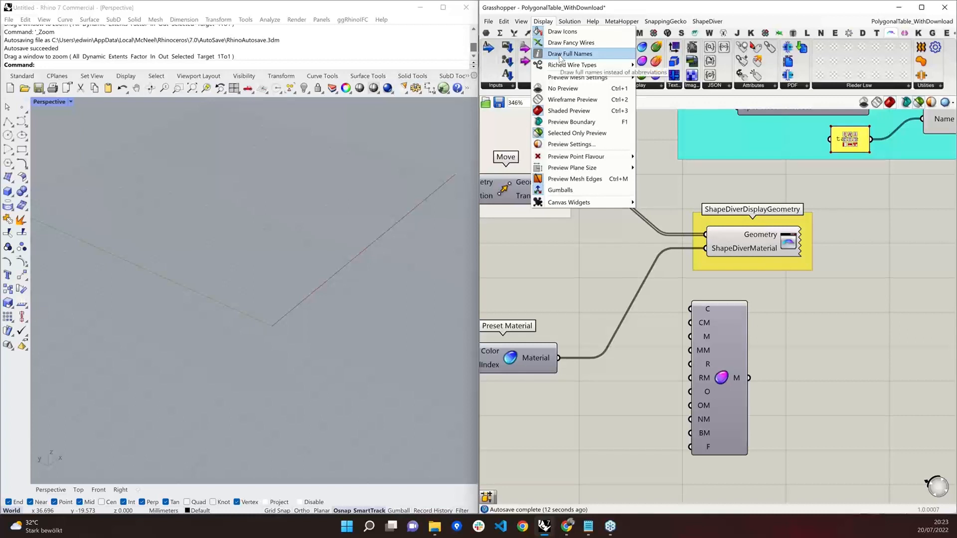
{"action": "left_click", "coordinate": [560, 54]}
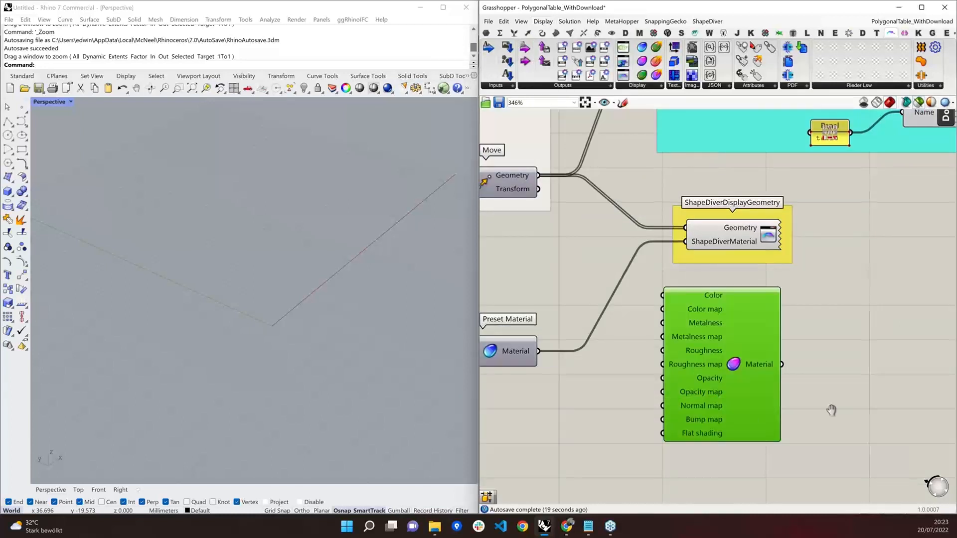
{"action": "right_click_drag", "start_coordinate": [808, 387], "coordinate": [759, 351]}
{"action": "left_click", "coordinate": [773, 342]}
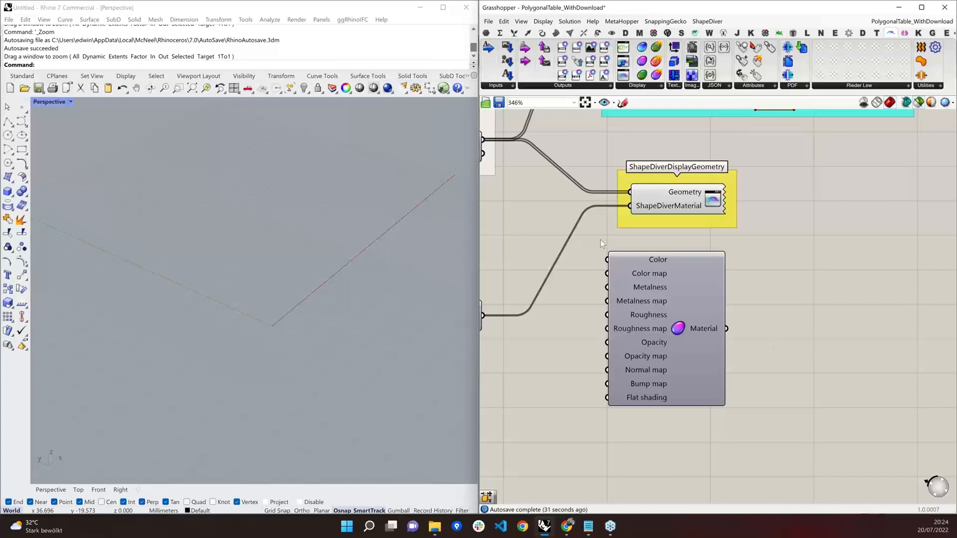
{"action": "left_click_drag", "start_coordinate": [575, 236], "coordinate": [756, 438]}
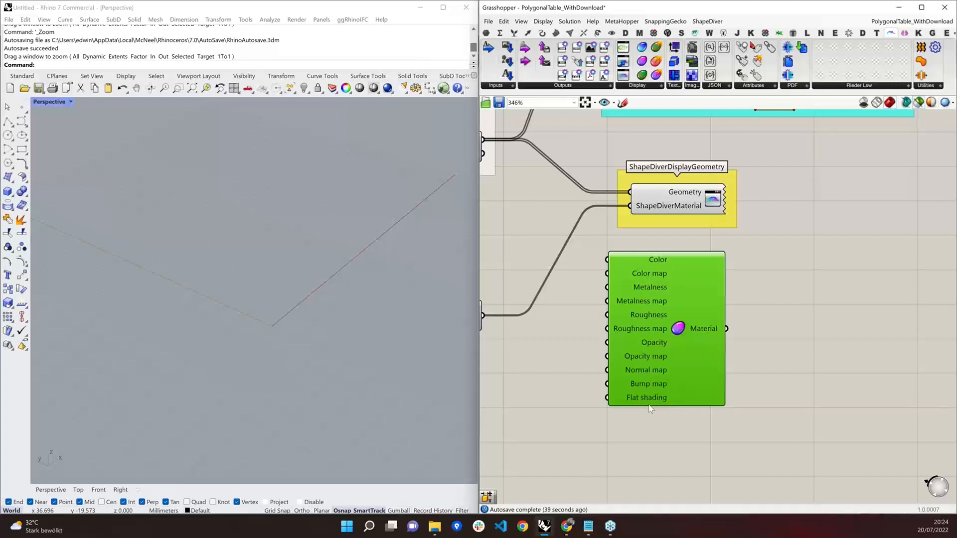
{"action": "left_click", "coordinate": [602, 255]}
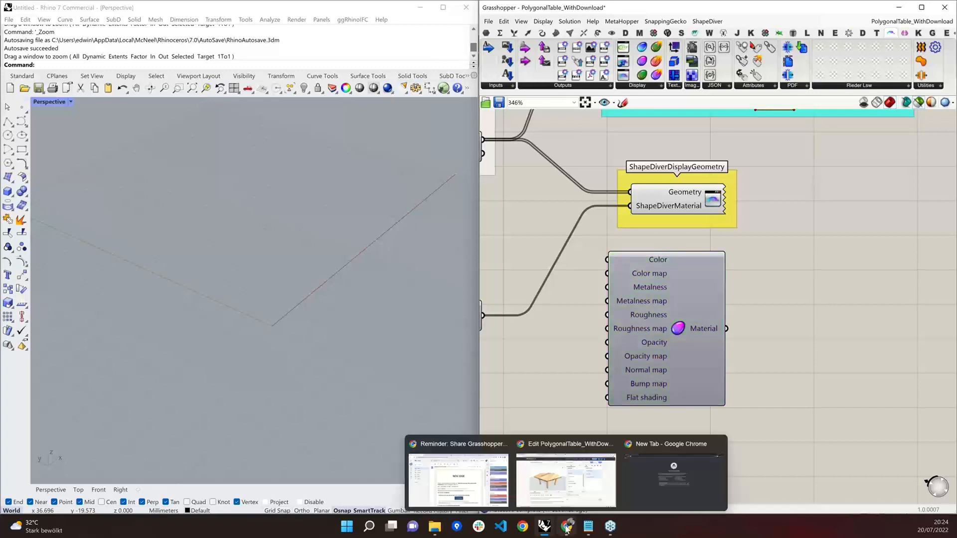
{"action": "mouse_move", "coordinate": [567, 526]}
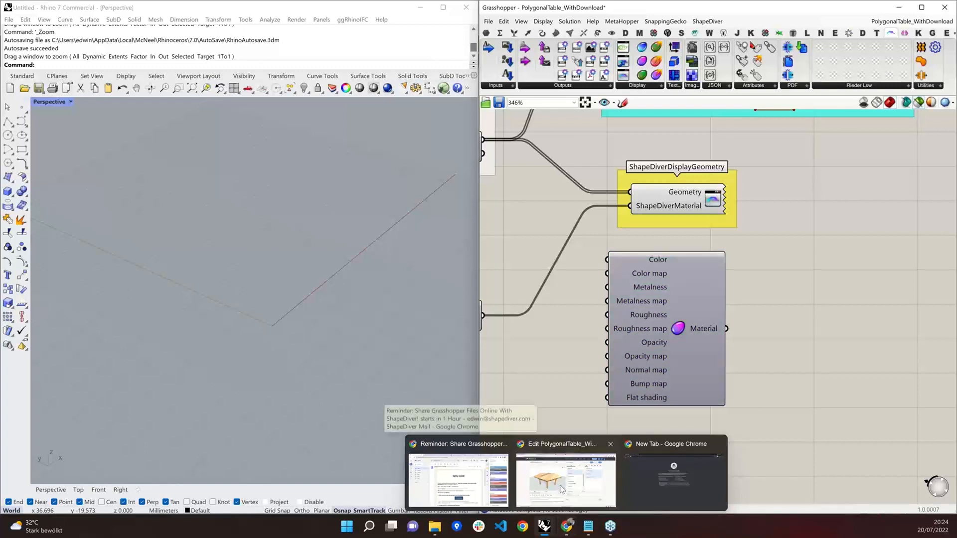
- Collapse ShapeDiver's Materials group, check the Download Table output, then return to Grasshopper
{"action": "left_click", "coordinate": [562, 490]}
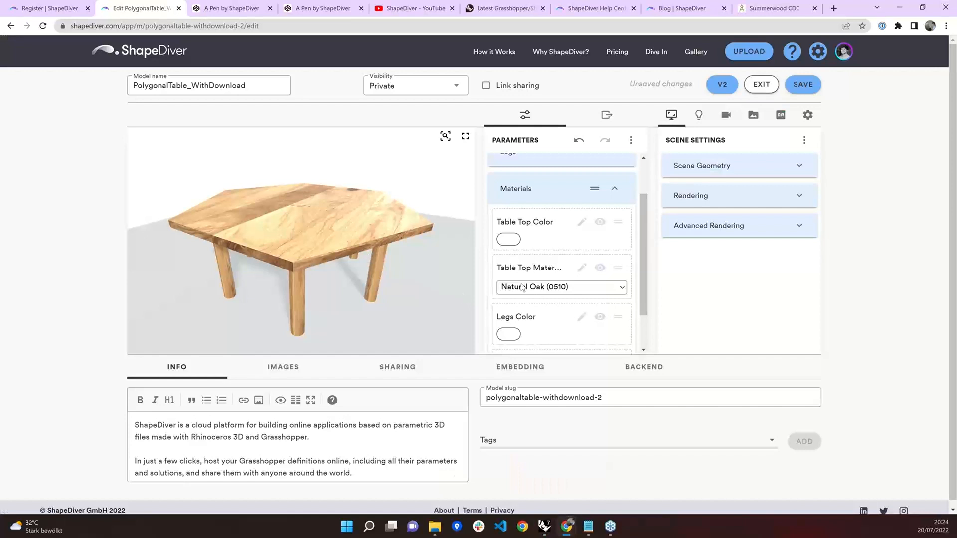
{"action": "left_click", "coordinate": [616, 189]}
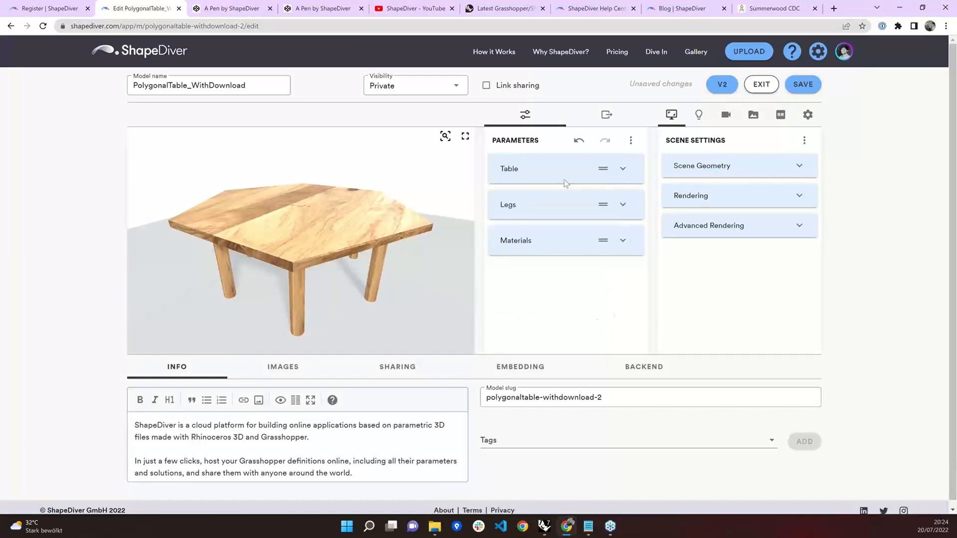
{"action": "left_click", "coordinate": [602, 120]}
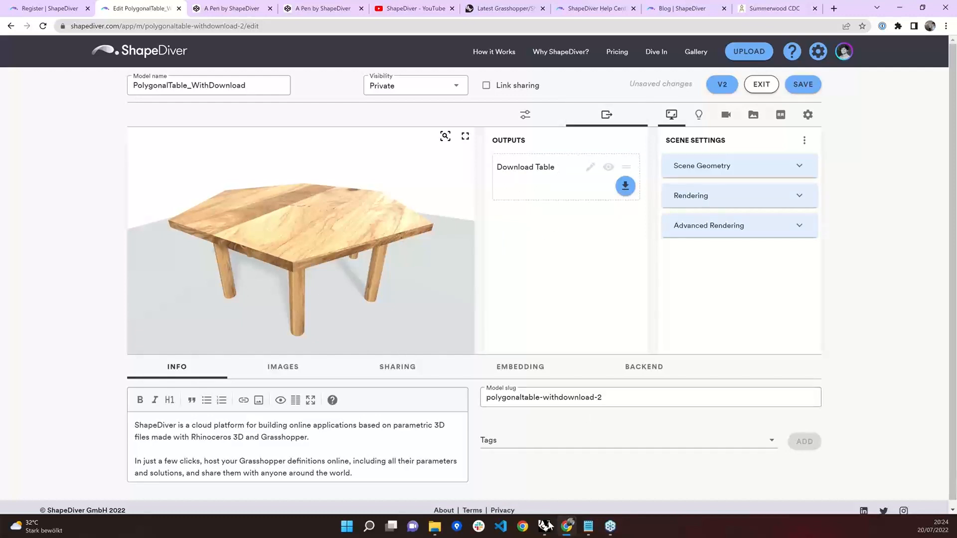
{"action": "left_click", "coordinate": [546, 526]}
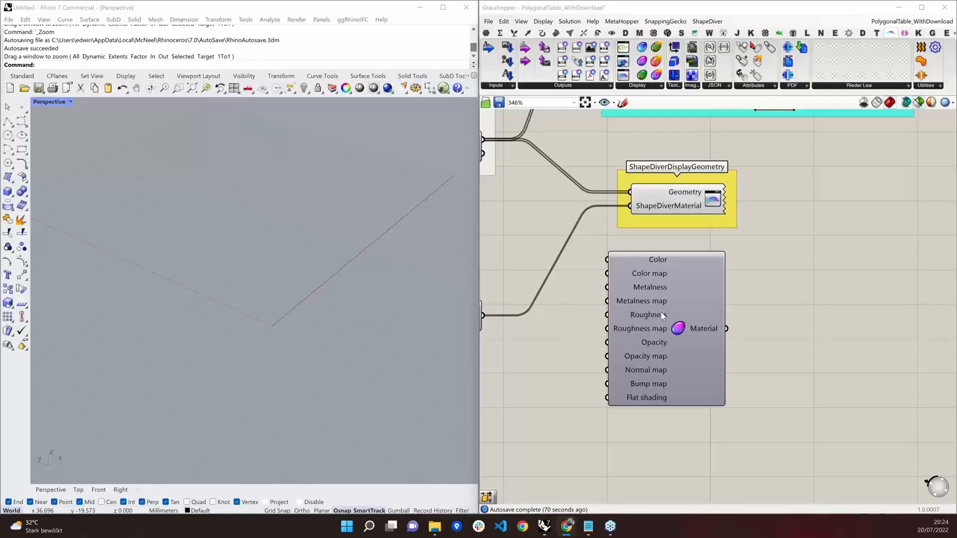
- Review the Download Table component in the Export group, then bring the ShapeDiver editor back
{"action": "scroll", "coordinate": [662, 316], "scroll_direction": "down", "scroll_amount": 3}
{"action": "scroll", "coordinate": [786, 163], "scroll_direction": "up", "scroll_amount": 5}
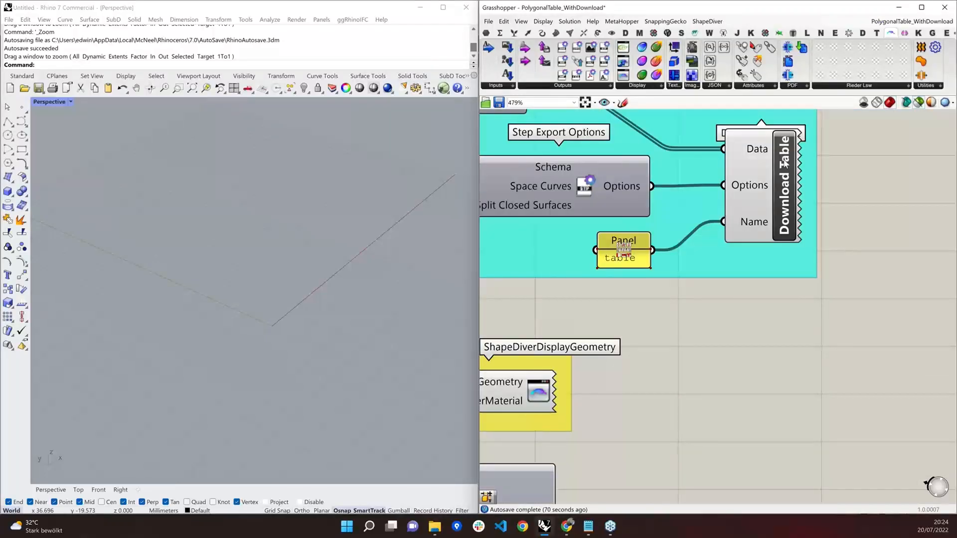
{"action": "scroll", "coordinate": [785, 163], "scroll_direction": "down", "scroll_amount": 2}
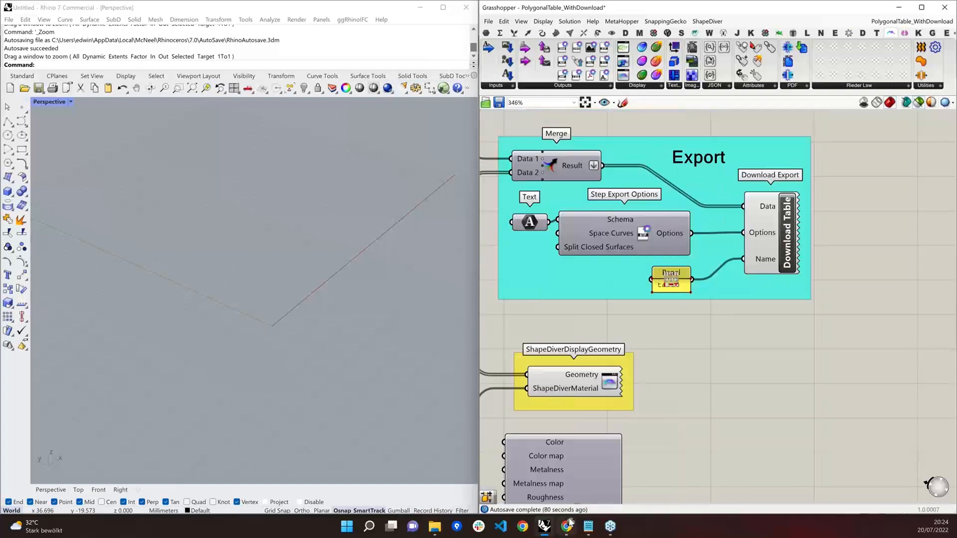
{"action": "mouse_move", "coordinate": [570, 524]}
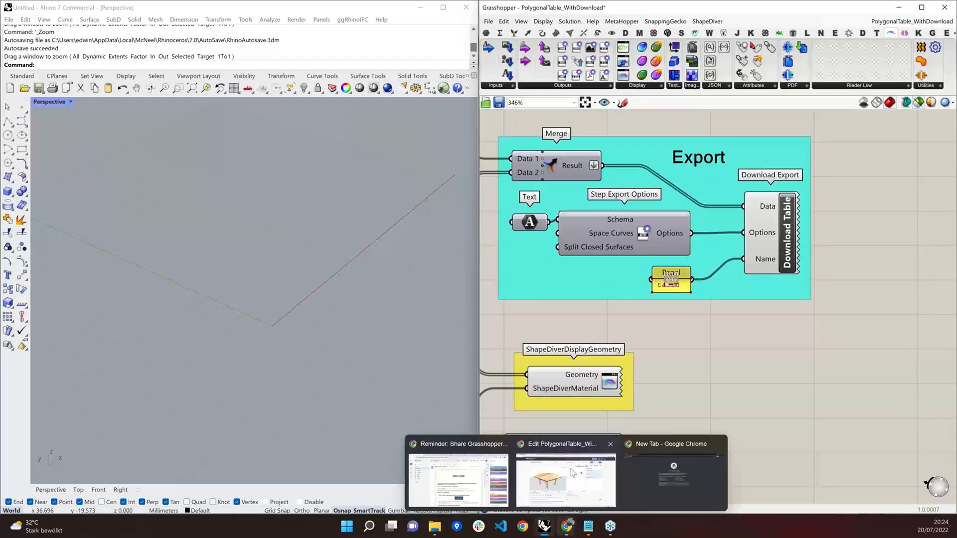
{"action": "left_click", "coordinate": [572, 474]}
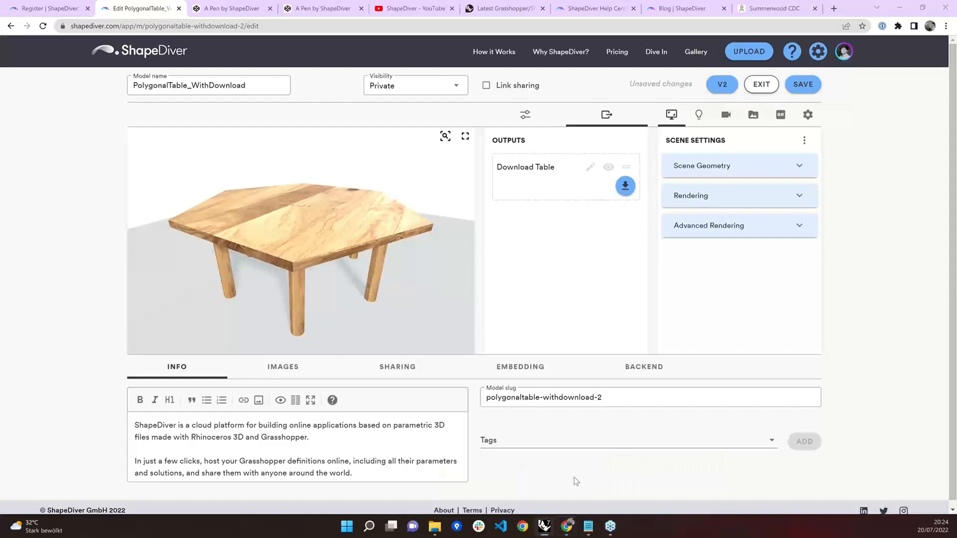
- In the Table parameter group, set Number of Segments to 8 and Table Radius to 25
{"action": "left_click", "coordinate": [525, 114]}
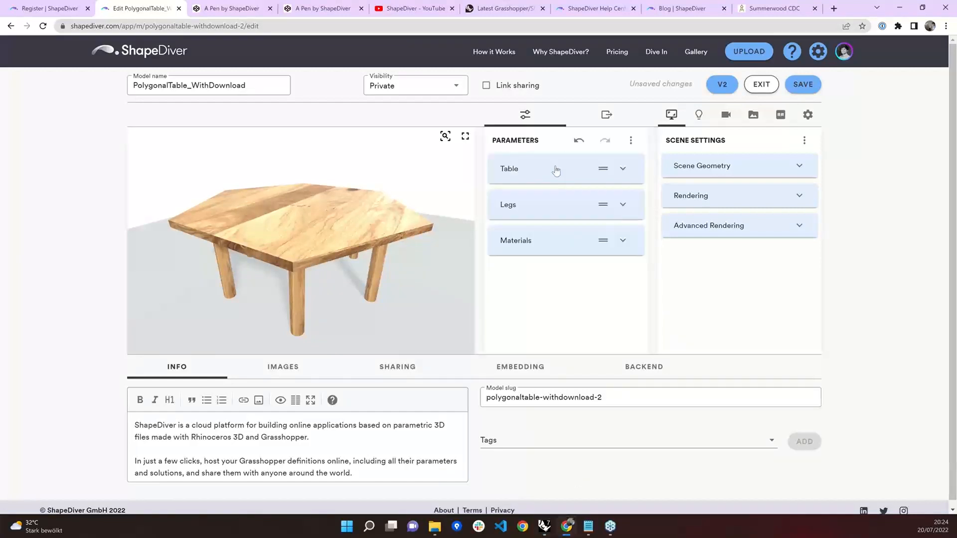
{"action": "left_click", "coordinate": [555, 171]}
{"action": "scroll", "coordinate": [538, 247], "scroll_direction": "down", "scroll_amount": 2}
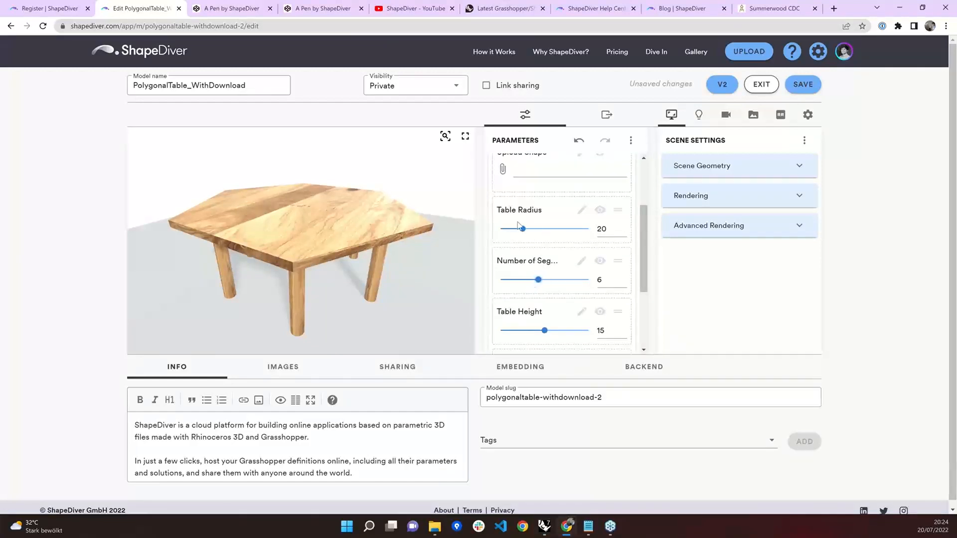
{"action": "scroll", "coordinate": [535, 299], "scroll_direction": "up", "scroll_amount": 1}
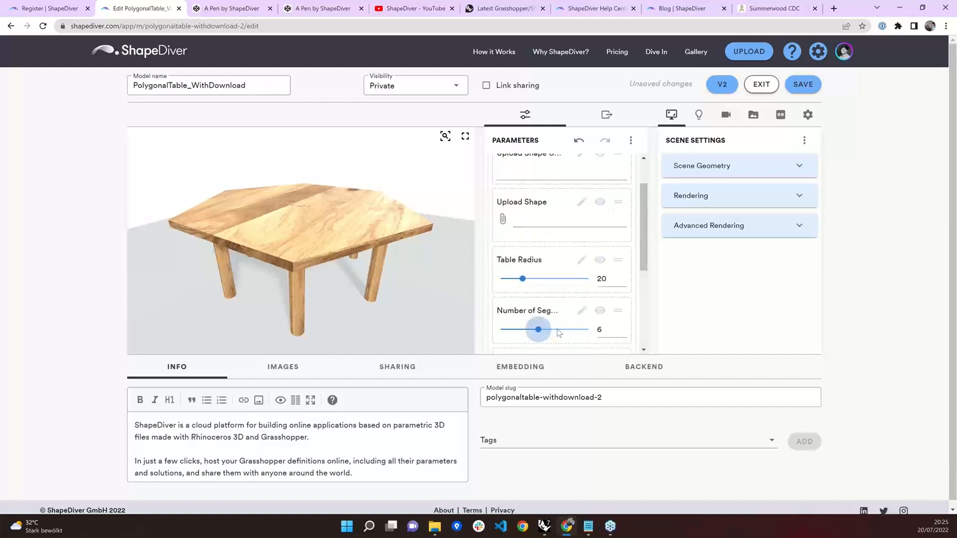
{"action": "left_click_drag", "start_coordinate": [538, 329], "coordinate": [559, 332]}
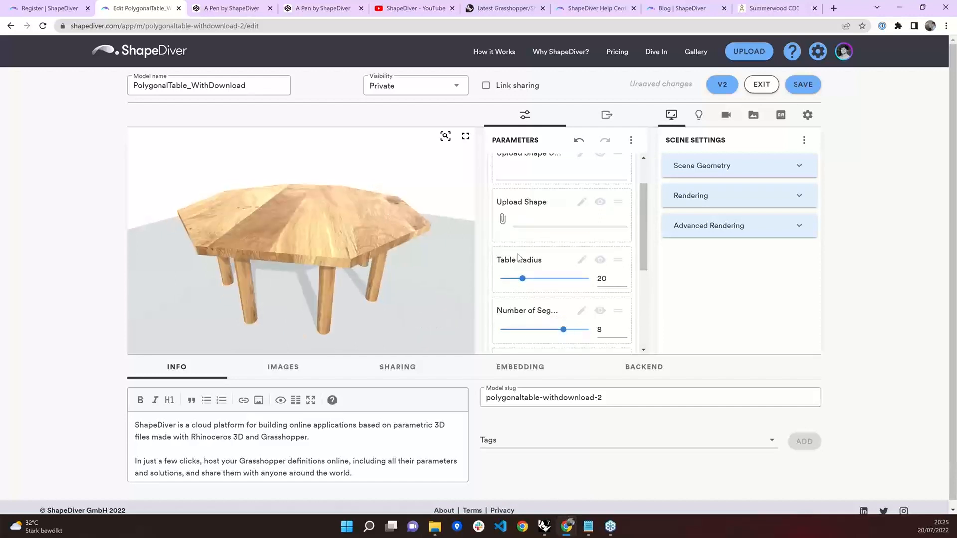
{"action": "scroll", "coordinate": [528, 234], "scroll_direction": "down", "scroll_amount": 2}
{"action": "left_click_drag", "start_coordinate": [523, 181], "coordinate": [533, 184]}
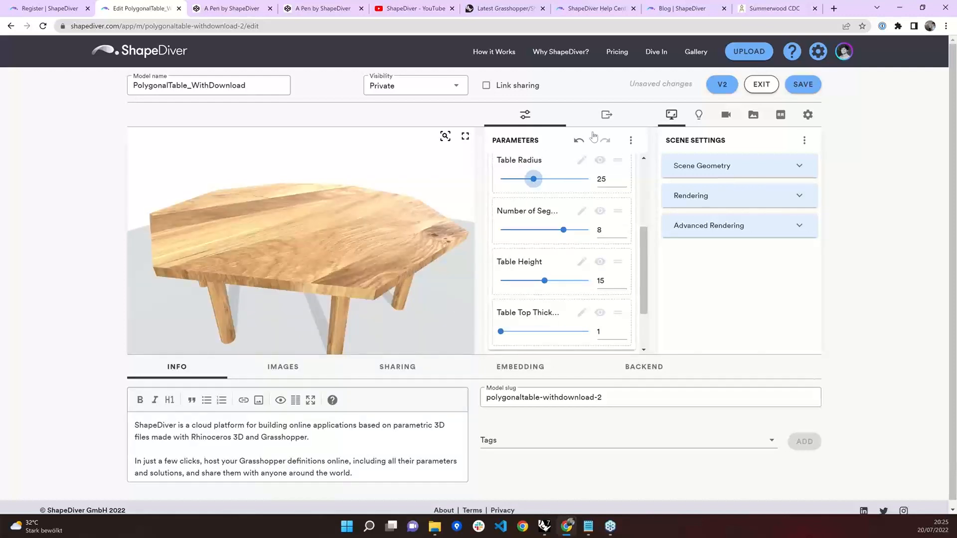
- Download the table as a STEP export, open table.stp, and return to Parameters
{"action": "left_click", "coordinate": [607, 115]}
{"action": "left_click", "coordinate": [625, 187]}
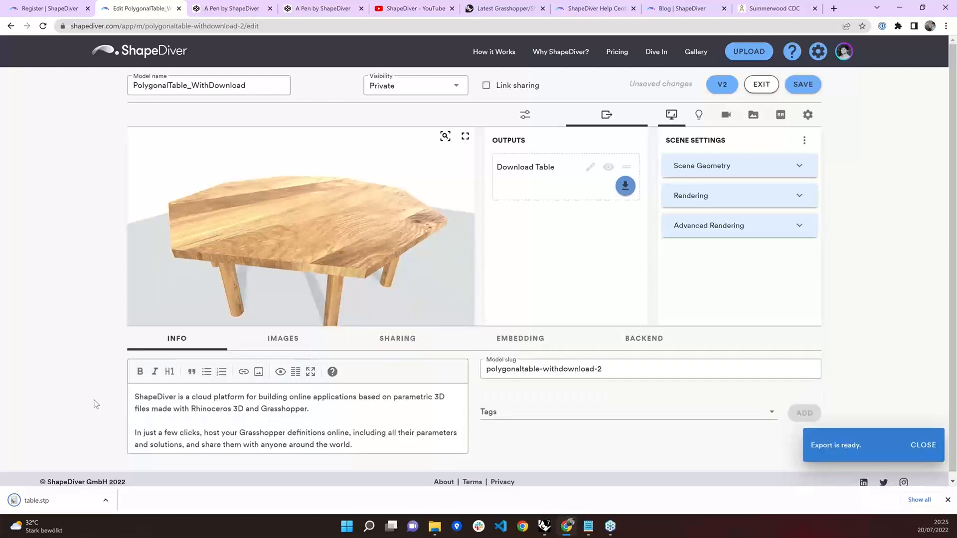
{"action": "left_click", "coordinate": [35, 500]}
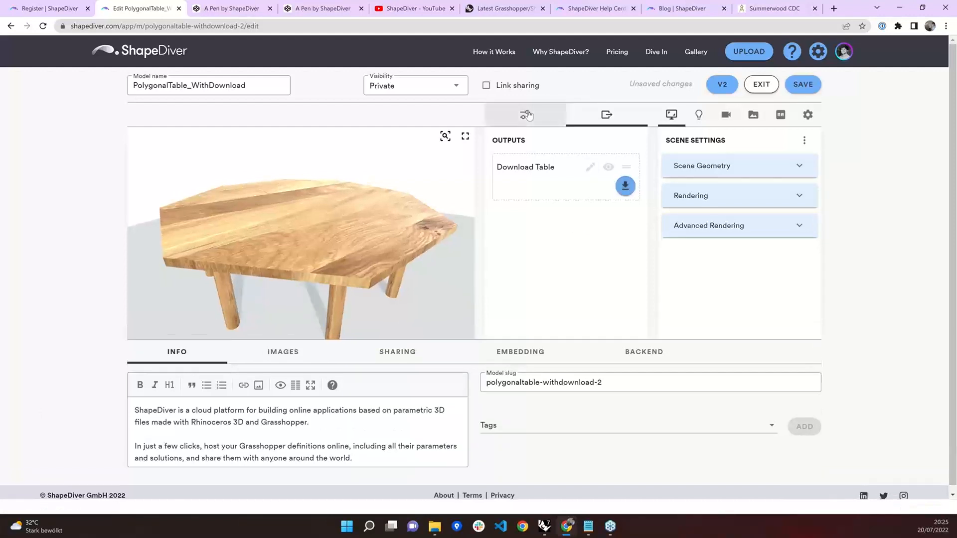
{"action": "left_click", "coordinate": [527, 115]}
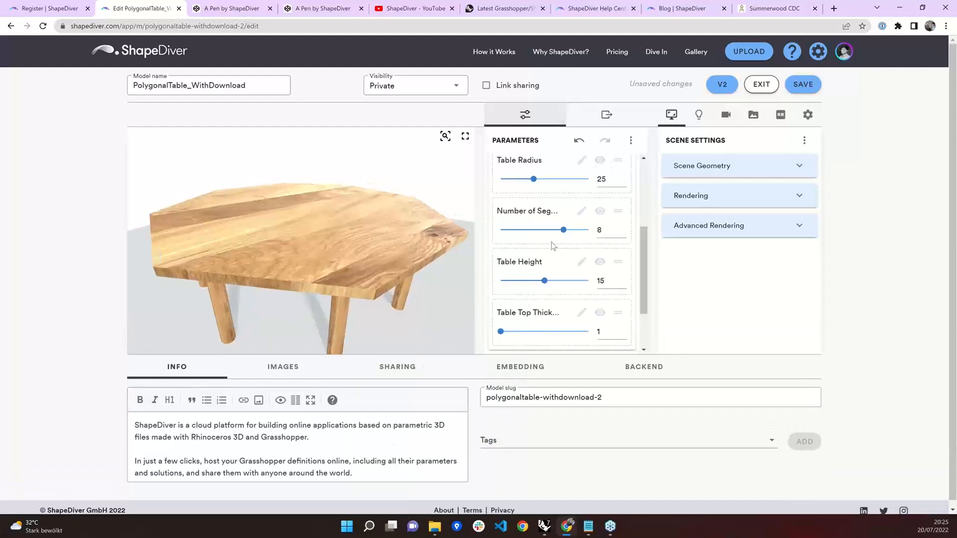
{"action": "scroll", "coordinate": [551, 241], "scroll_direction": "up", "scroll_amount": 3}
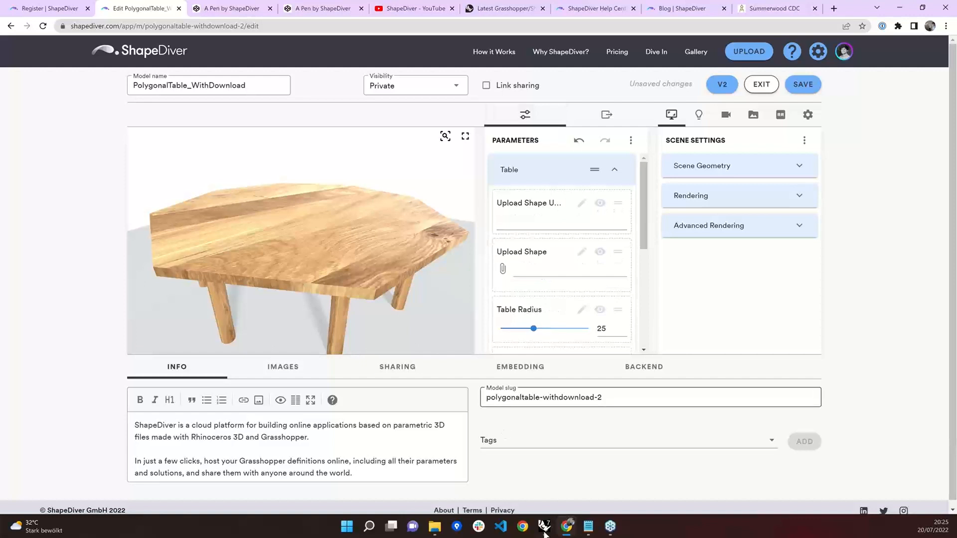
{"action": "mouse_move", "coordinate": [544, 532]}
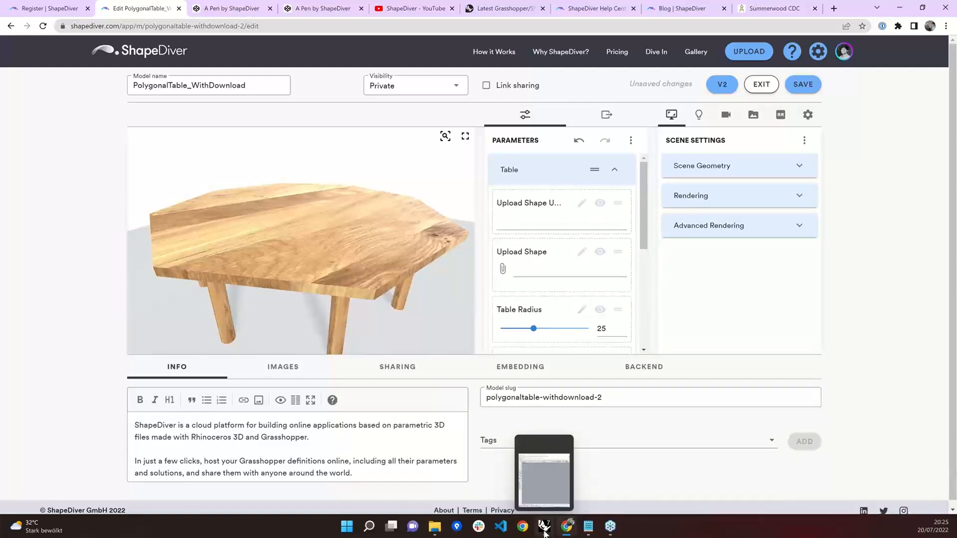
- Back in Grasshopper, zoom to the Table group showing Table Radius 20 and 6 segments
{"action": "left_click", "coordinate": [545, 528]}
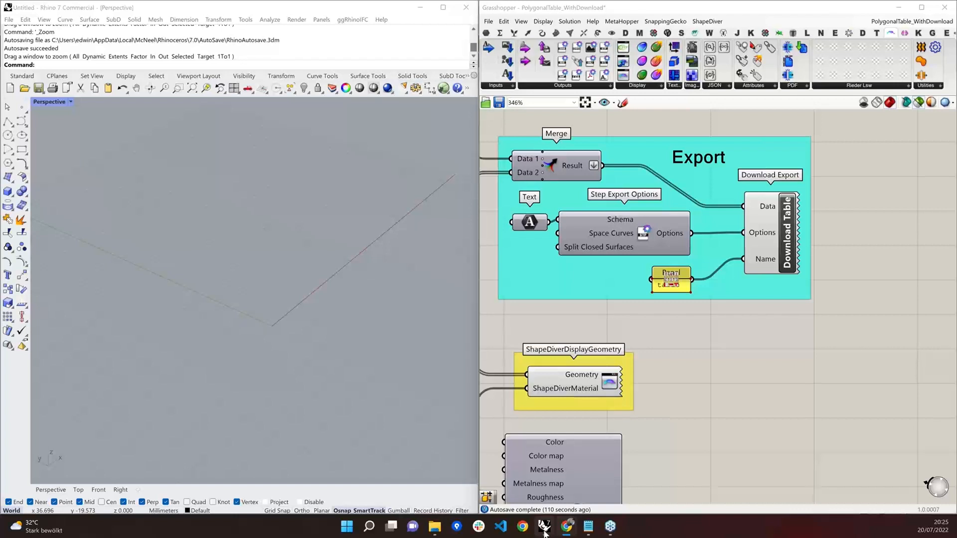
{"action": "scroll", "coordinate": [805, 297], "scroll_direction": "down", "scroll_amount": 10}
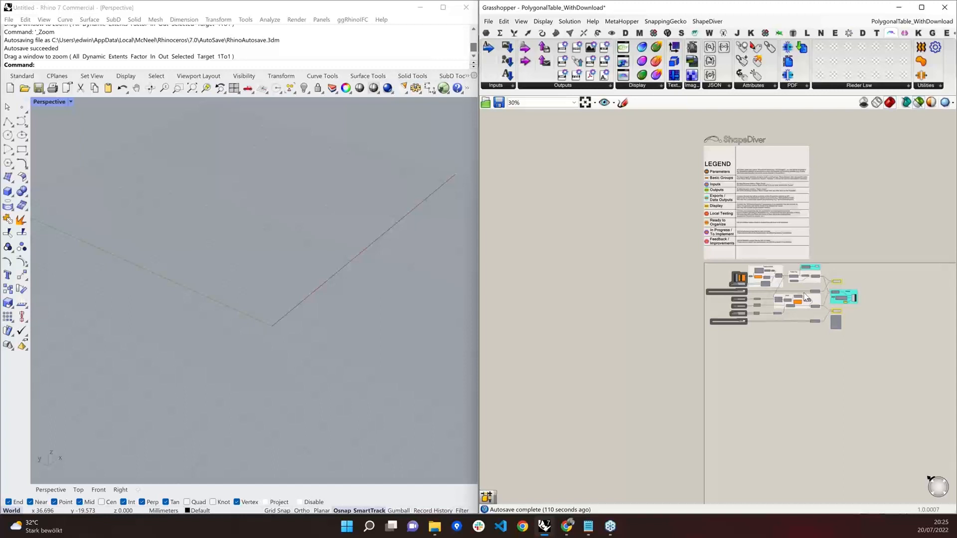
{"action": "scroll", "coordinate": [806, 297], "scroll_direction": "up", "scroll_amount": 10}
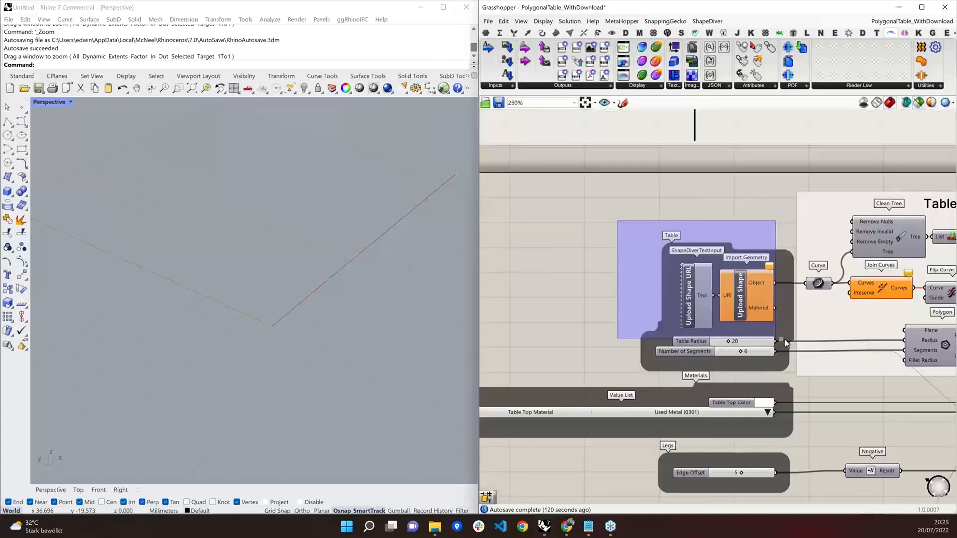
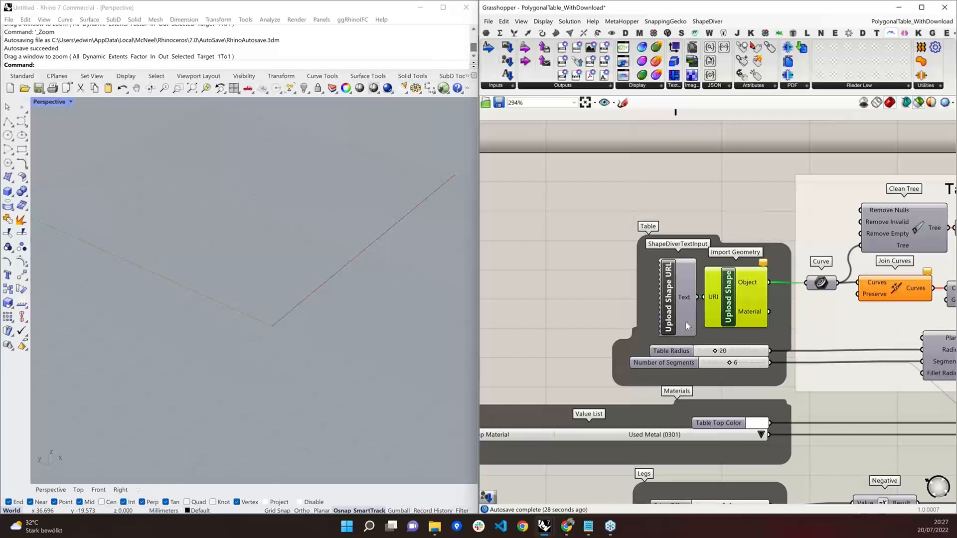
- Bring Chrome's ShapeDiver editor for PolygonalTable_WithDownload to the front of Grasshopper
{"action": "mouse_move", "coordinate": [686, 323]}
{"action": "mouse_move", "coordinate": [541, 528]}
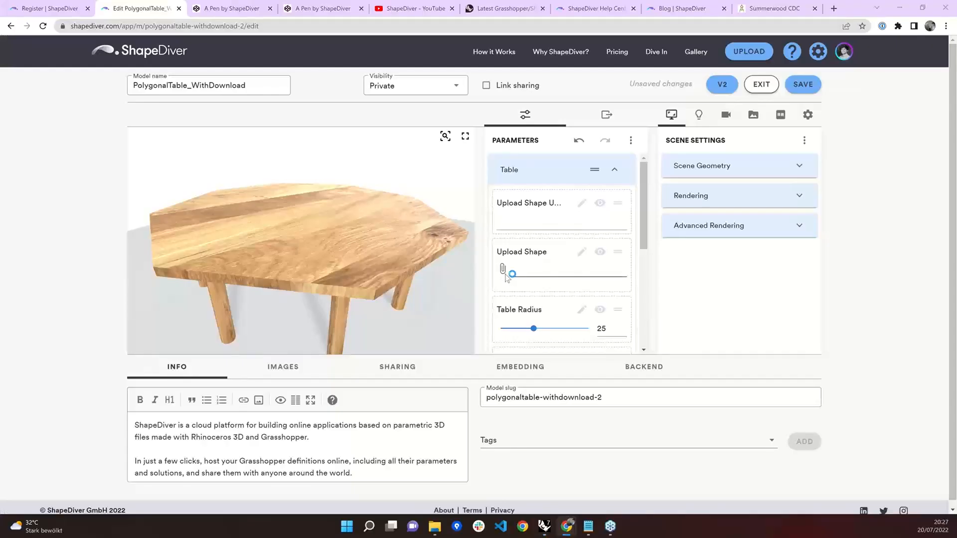
- Upload tableTopShape_example3.dxf as the Upload Shape file to give the table a curved top
{"action": "left_click", "coordinate": [503, 269]}
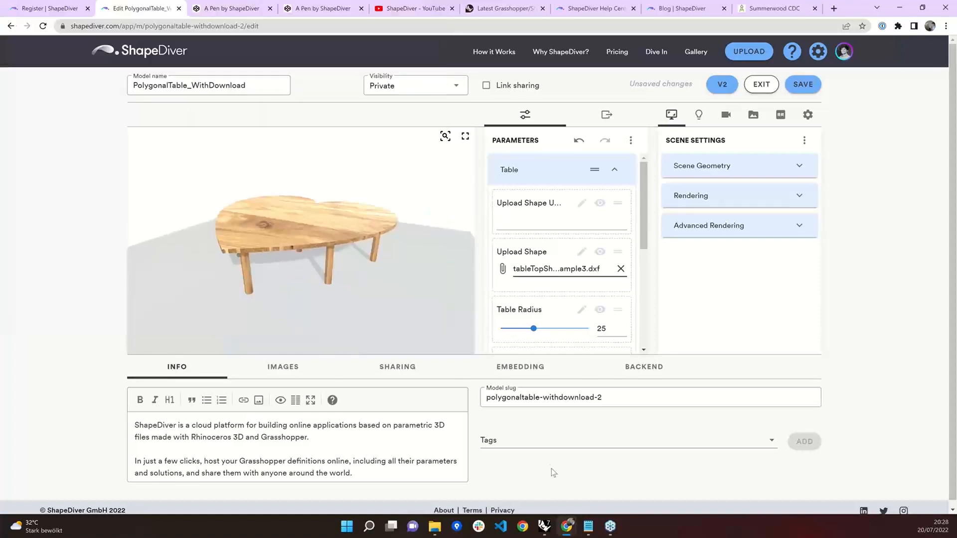
{"action": "mouse_move", "coordinate": [544, 525]}
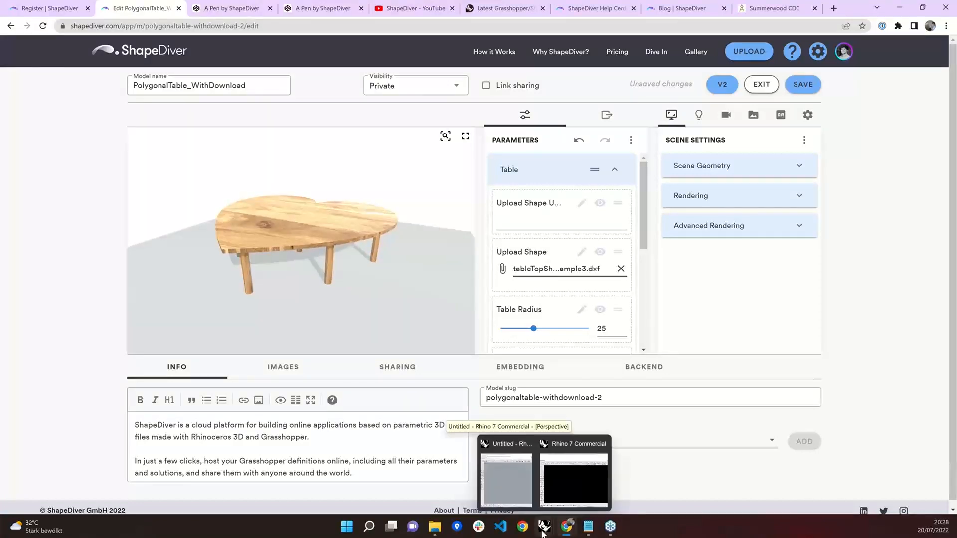
- Add a File Path parameter to the Grasshopper canvas, set to select one existing file
{"action": "left_click", "coordinate": [495, 489]}
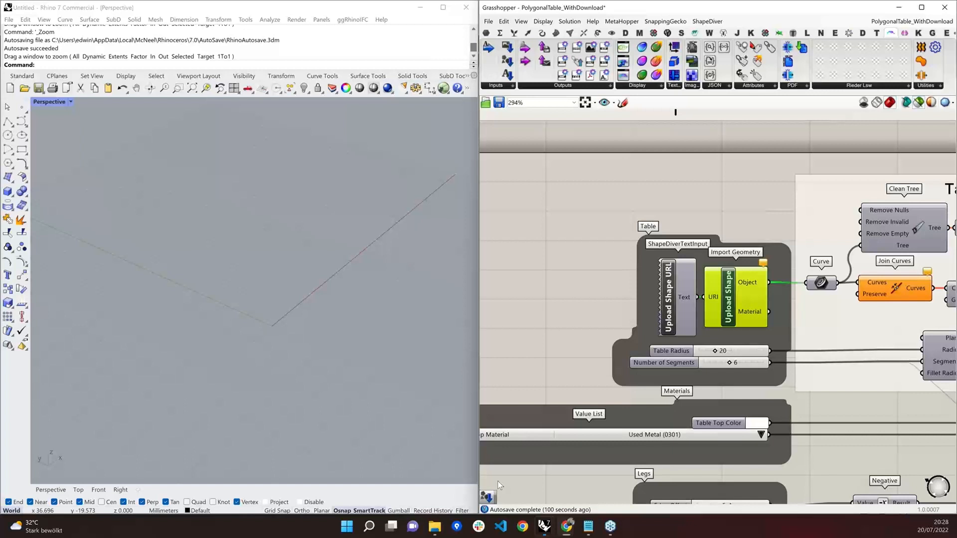
{"action": "double_click", "coordinate": [611, 227]}
{"action": "type", "text": "file"}
{"action": "left_click", "coordinate": [588, 178]}
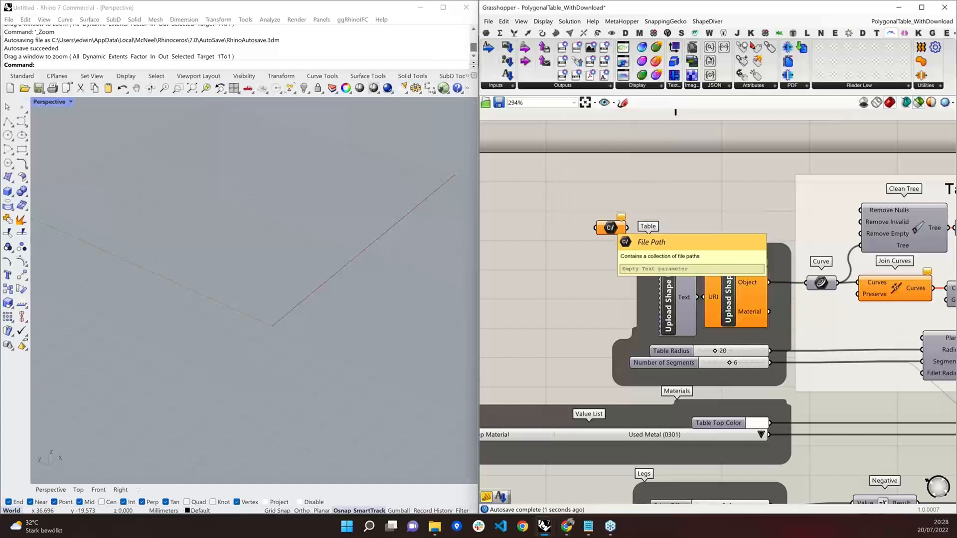
{"action": "right_click", "coordinate": [614, 225]}
{"action": "left_click", "coordinate": [671, 322]}
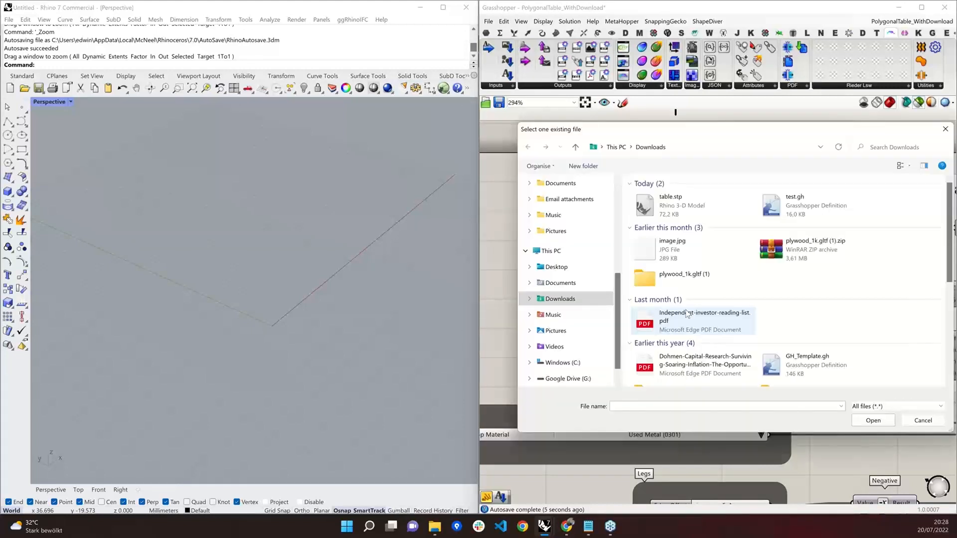
- Load tableTopShape_example2.dxf from the GrasshopperFiles folder and inspect the star-shaped table
{"action": "left_click", "coordinate": [722, 150]}
{"action": "type", "text": "G:\\Shared drives\\Marketing\\Events\\Webinars\\McNeel Miami 2020\\GrasshopperFiles"}
{"action": "key", "text": "Return"}
{"action": "left_click", "coordinate": [711, 277]}
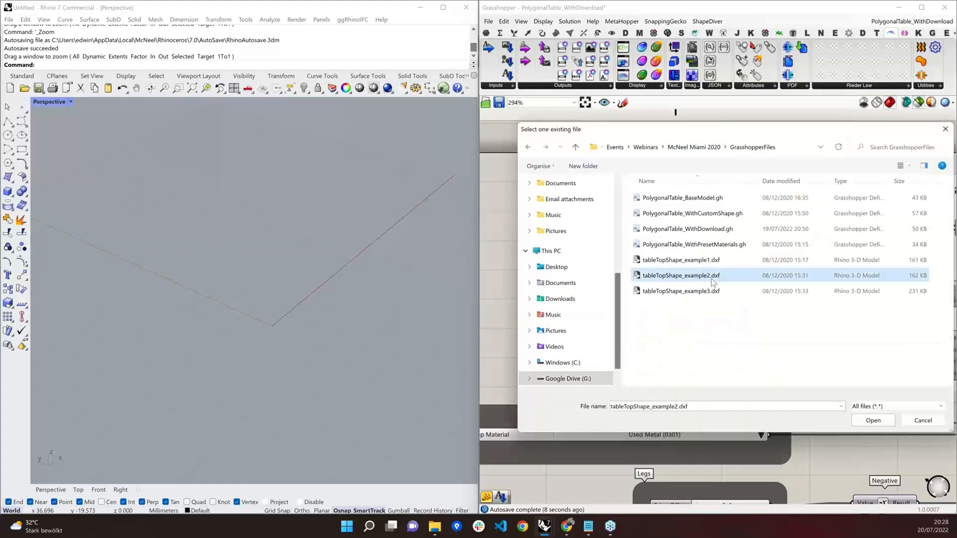
{"action": "double_click", "coordinate": [708, 277]}
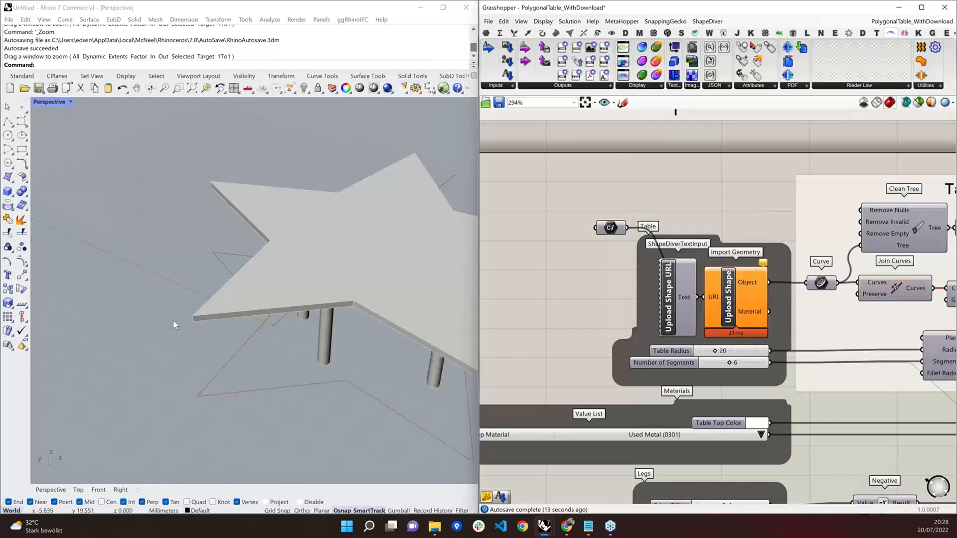
{"action": "right_click_drag", "start_coordinate": [173, 321], "coordinate": [299, 323]}
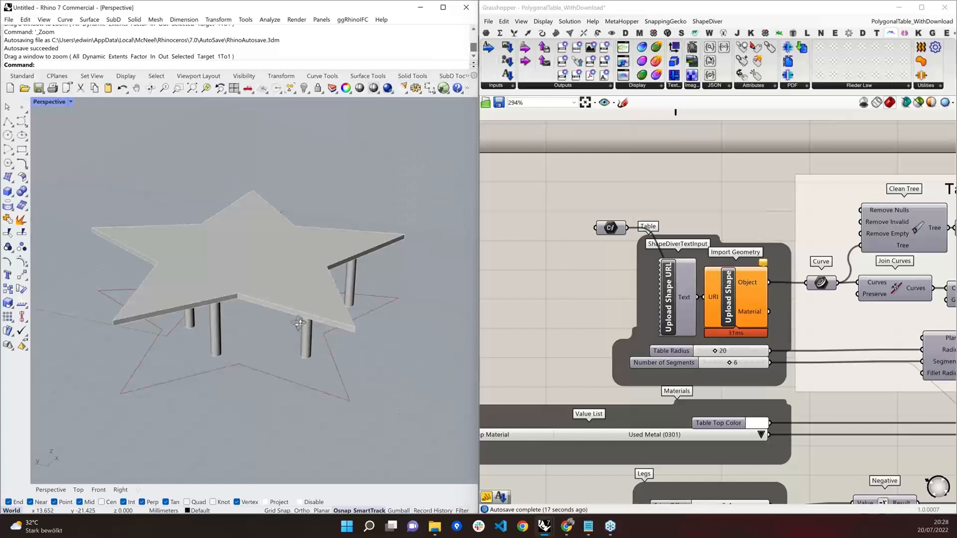
{"action": "scroll", "coordinate": [633, 259], "scroll_direction": "down", "scroll_amount": 6}
{"action": "scroll", "coordinate": [730, 280], "scroll_direction": "up", "scroll_amount": 3}
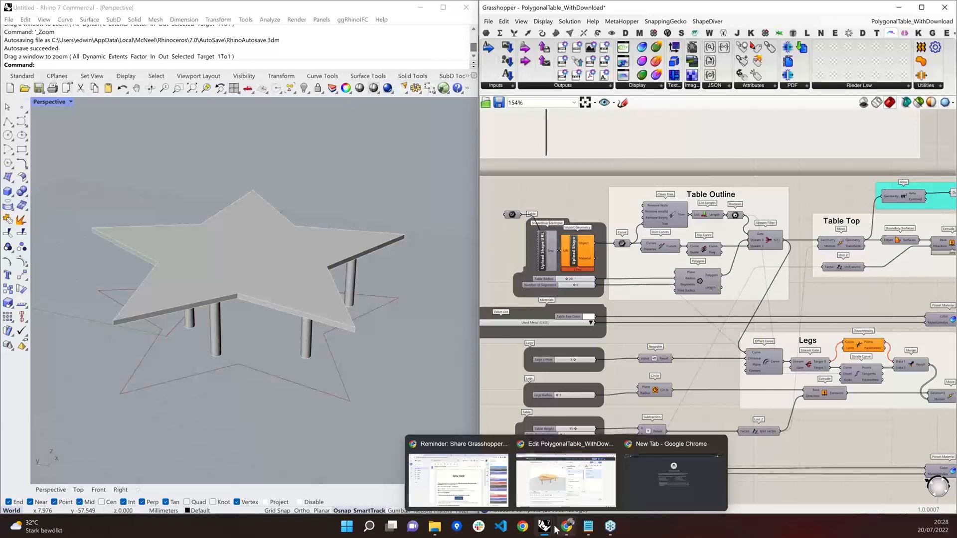
- Export the current table from the Download Table output as a STEP file
{"action": "left_click", "coordinate": [550, 476]}
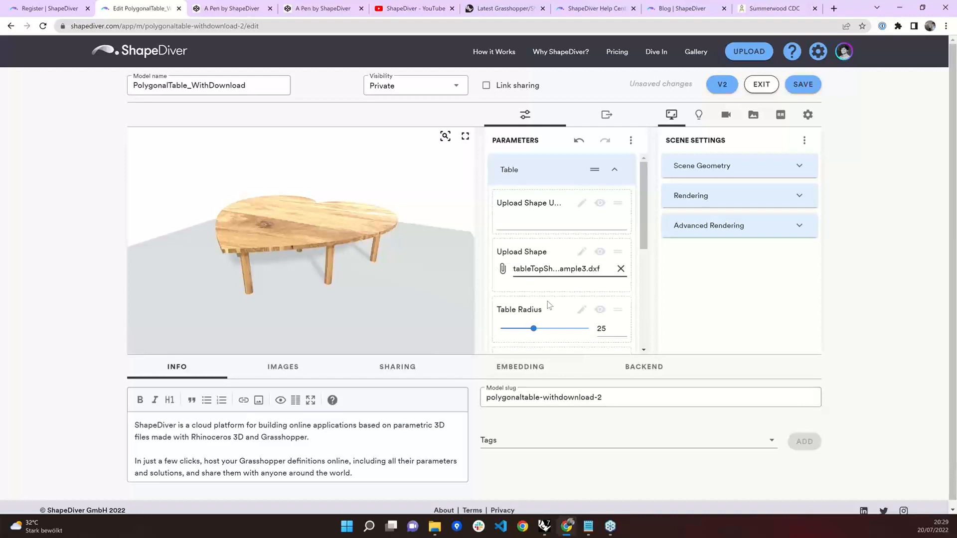
{"action": "left_click", "coordinate": [612, 121]}
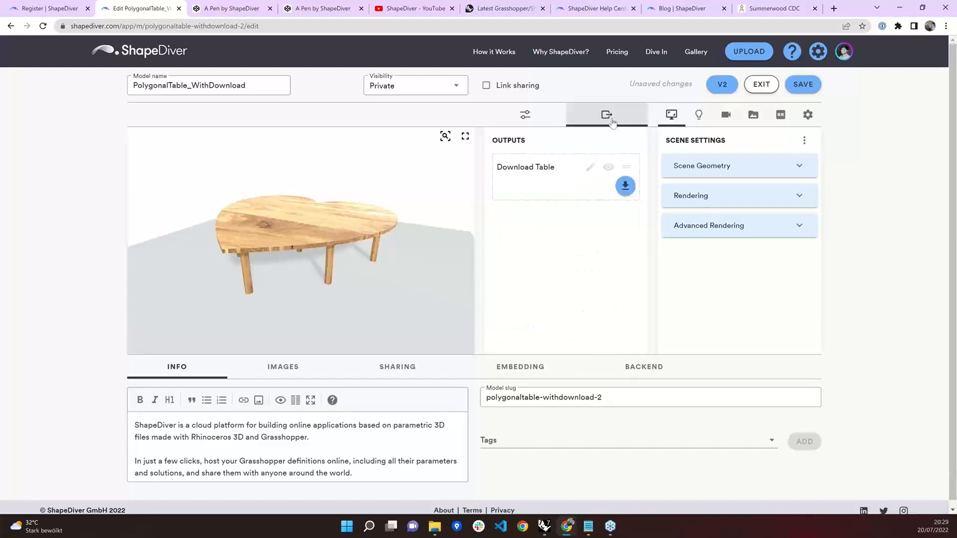
{"action": "left_click", "coordinate": [626, 187]}
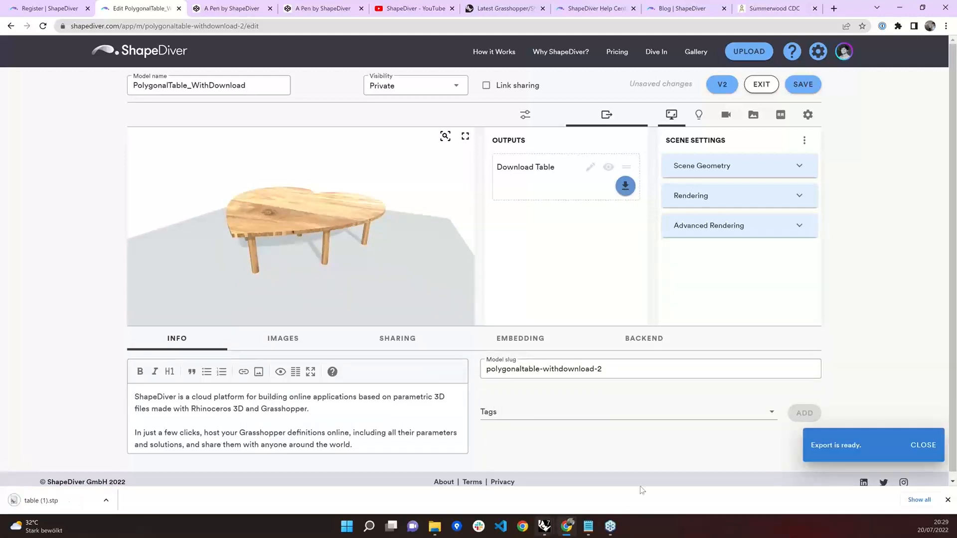
{"action": "mouse_move", "coordinate": [552, 528]}
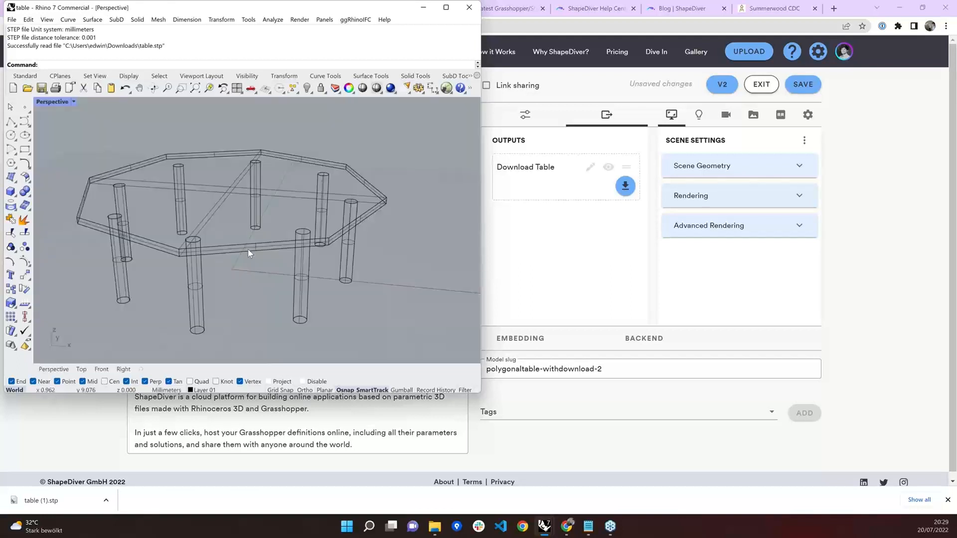
- Orbit around the imported hexagonal table in Rhino, then return to ShapeDiver's Parameters
{"action": "left_click", "coordinate": [248, 250]}
{"action": "right_click_drag", "start_coordinate": [249, 250], "coordinate": [186, 276]}
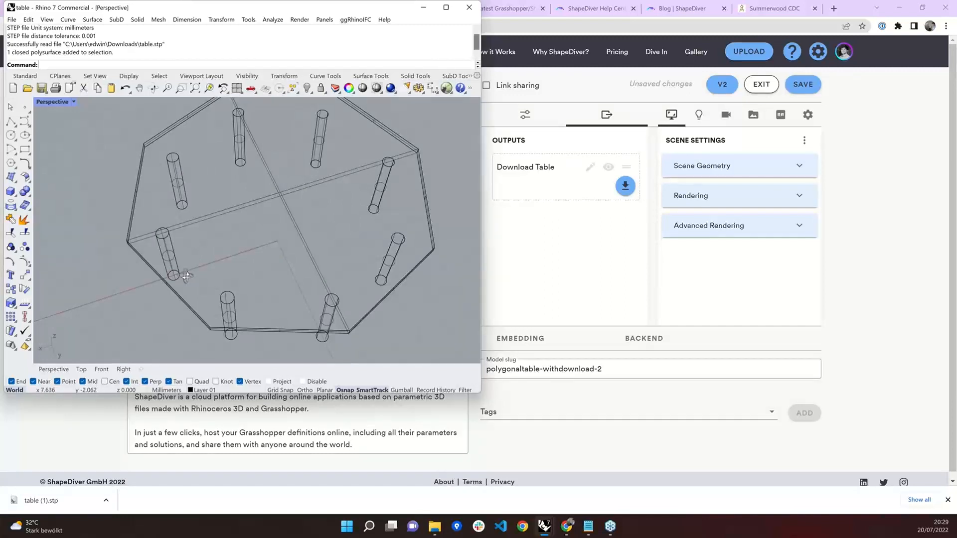
{"action": "right_click_drag", "start_coordinate": [187, 276], "coordinate": [192, 272]}
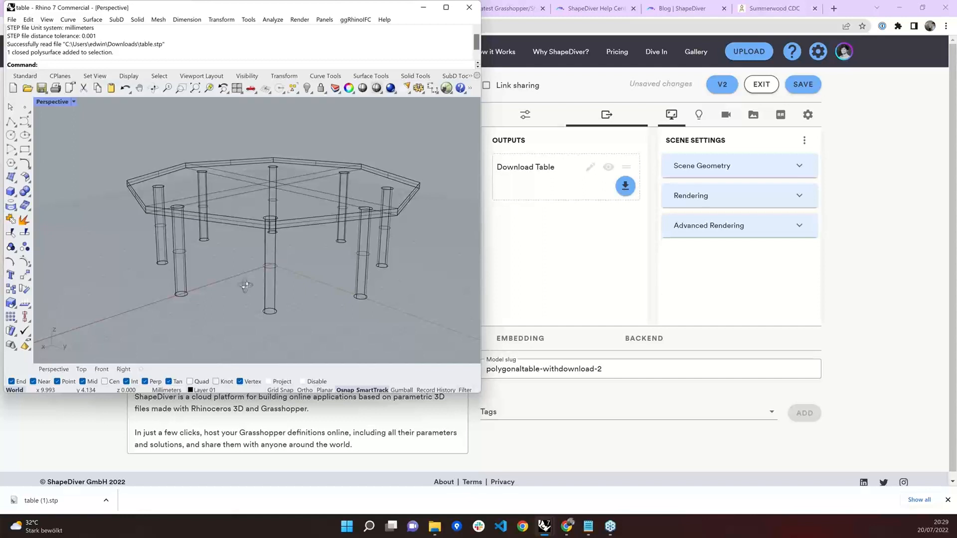
{"action": "right_click_drag", "start_coordinate": [246, 286], "coordinate": [270, 291]}
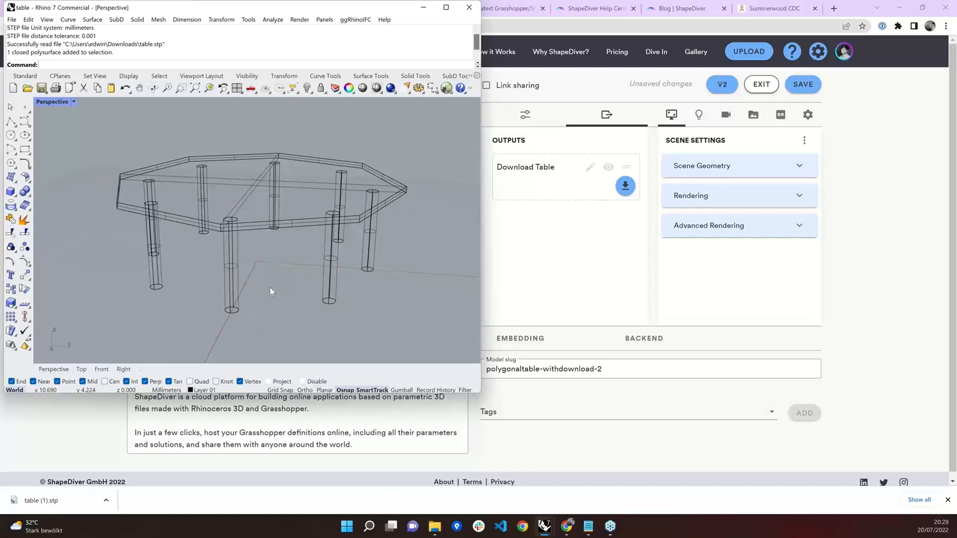
{"action": "left_click", "coordinate": [606, 256]}
{"action": "left_click", "coordinate": [537, 113]}
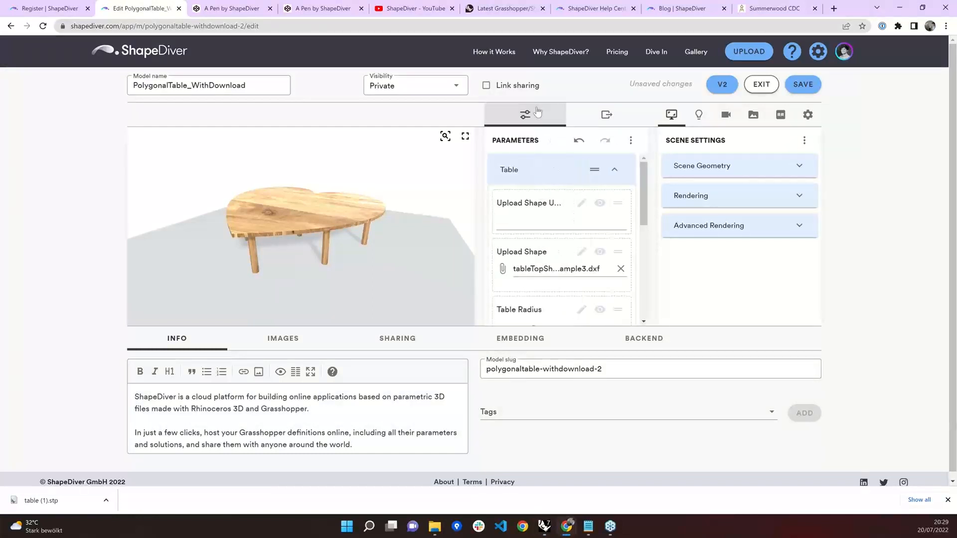
- Step through Outputs, Images and Sharing to reach the Embedding settings with cdpn.io allowed
{"action": "left_click", "coordinate": [589, 116]}
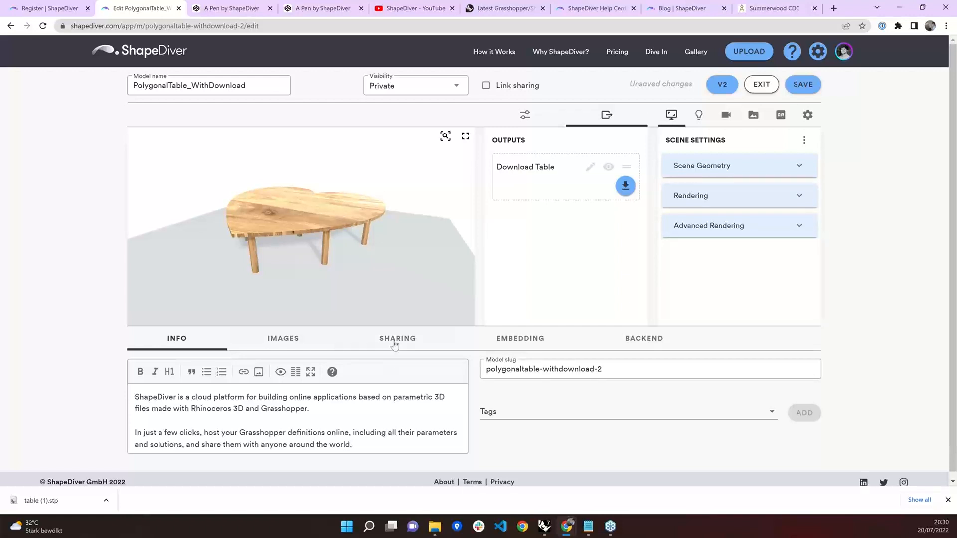
{"action": "left_click", "coordinate": [283, 348]}
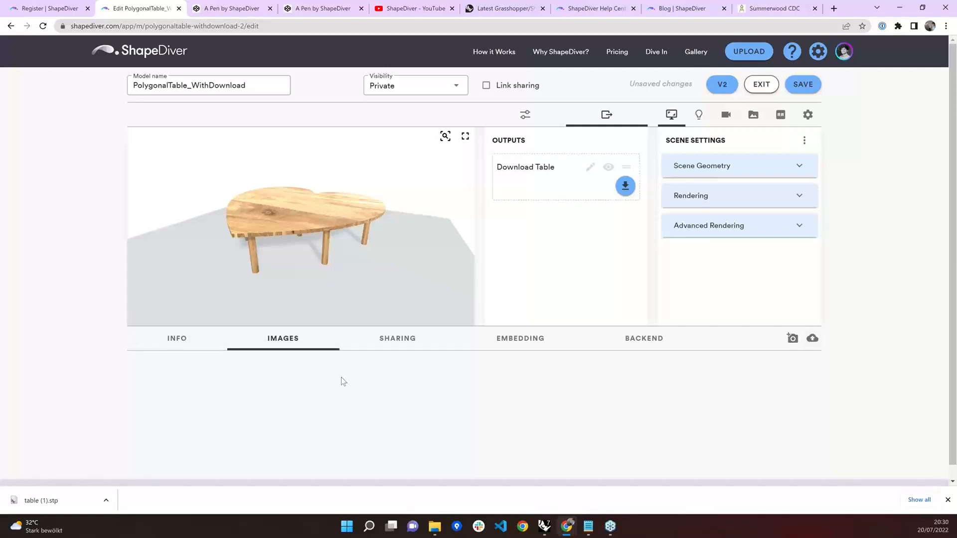
{"action": "left_click", "coordinate": [378, 352]}
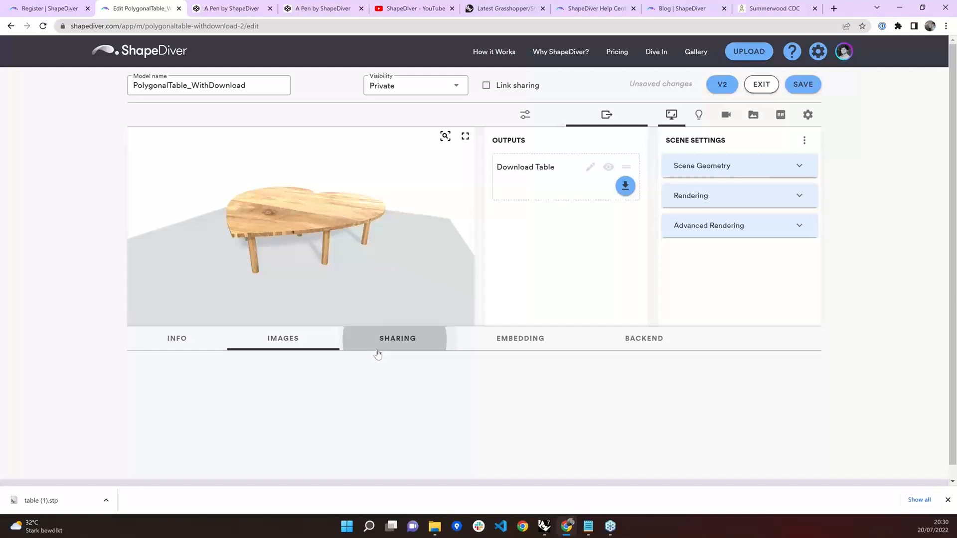
{"action": "left_click", "coordinate": [493, 340]}
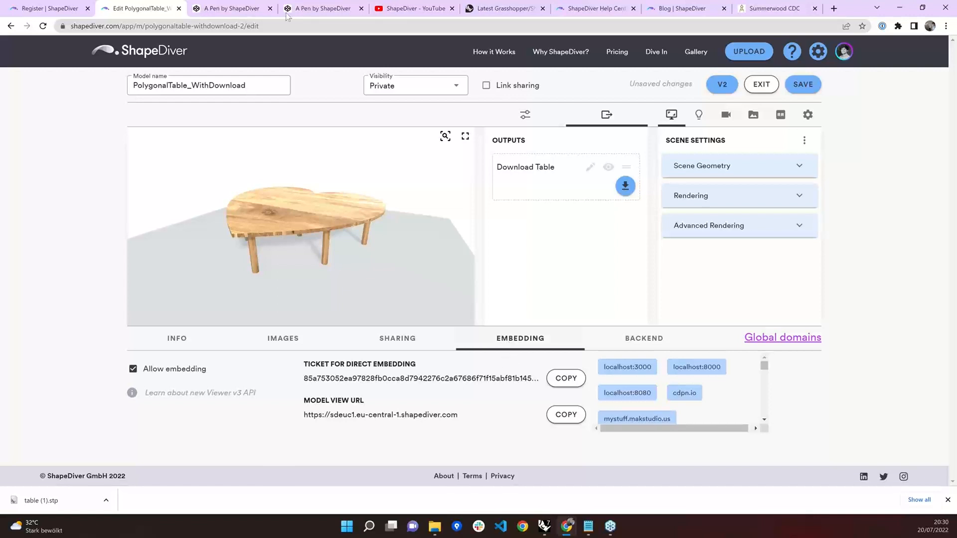
{"action": "left_click", "coordinate": [312, 7]}
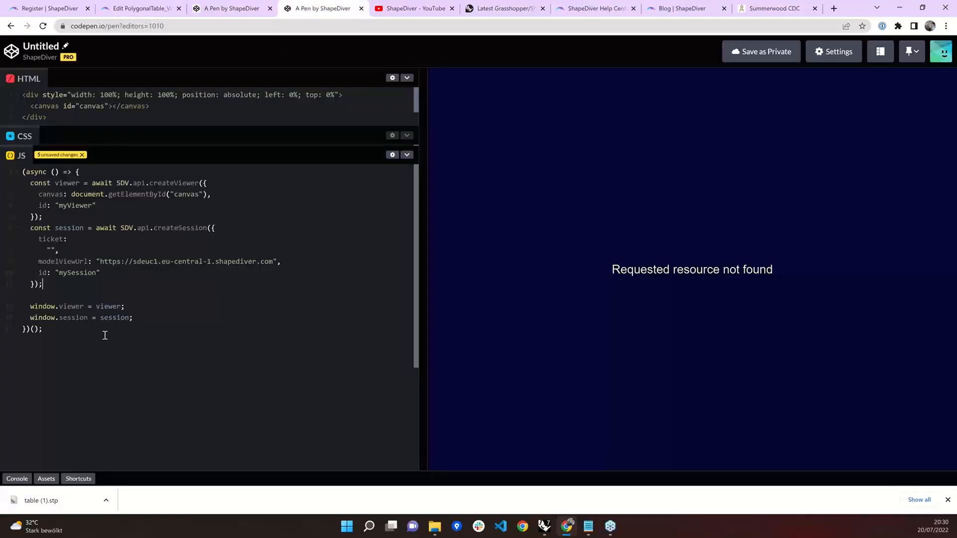
{"action": "left_click_drag", "start_coordinate": [104, 335], "coordinate": [2, 162]}
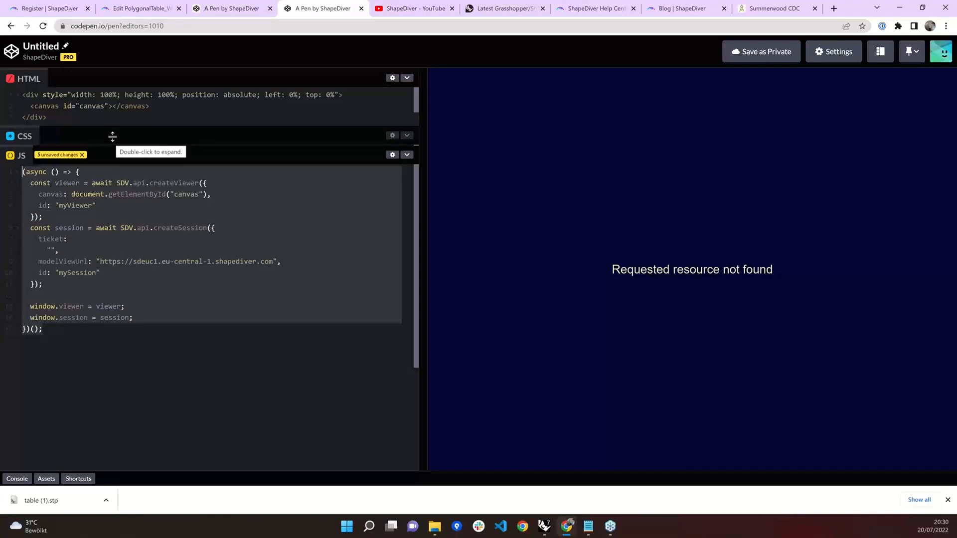
{"action": "left_click_drag", "start_coordinate": [112, 136], "coordinate": [118, 265]}
{"action": "left_click_drag", "start_coordinate": [59, 120], "coordinate": [5, 93]}
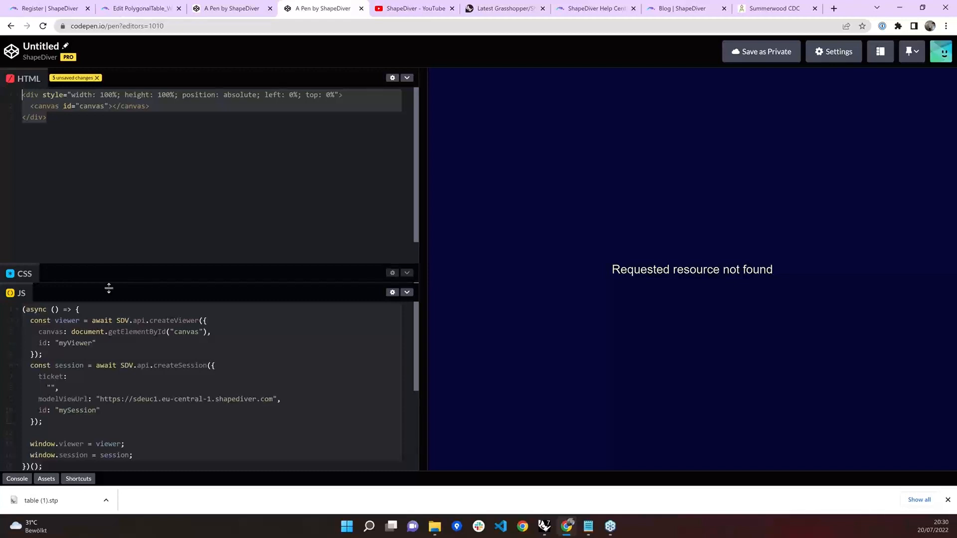
{"action": "left_click_drag", "start_coordinate": [108, 288], "coordinate": [162, 94]}
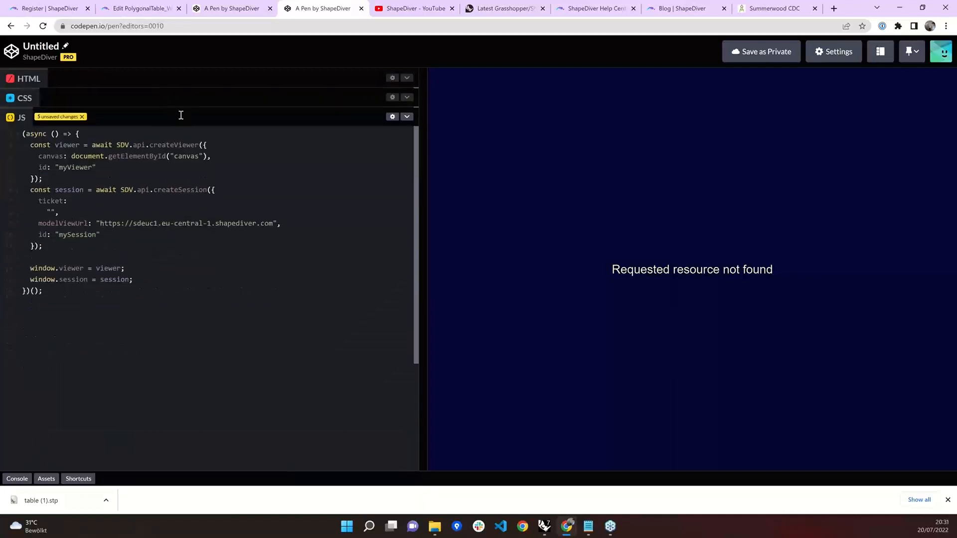
{"action": "key", "text": "ctrl+2"}
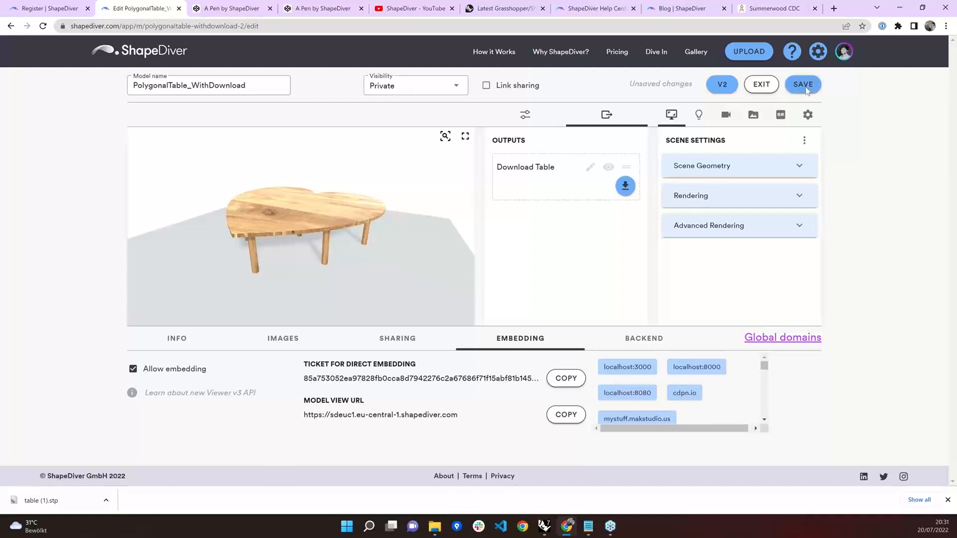
- Save the model, accept the current camera position as default, and exit the editor
{"action": "left_click", "coordinate": [805, 88]}
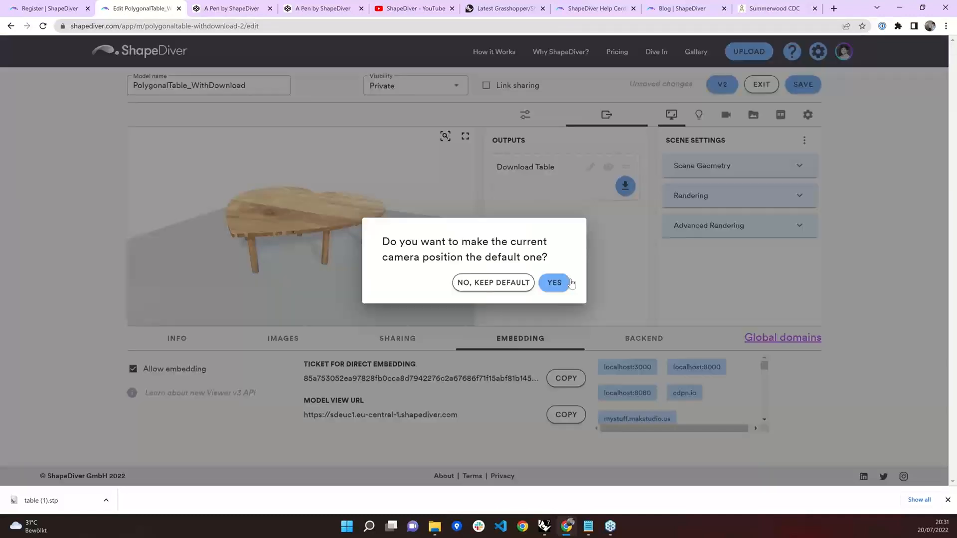
{"action": "left_click", "coordinate": [554, 282]}
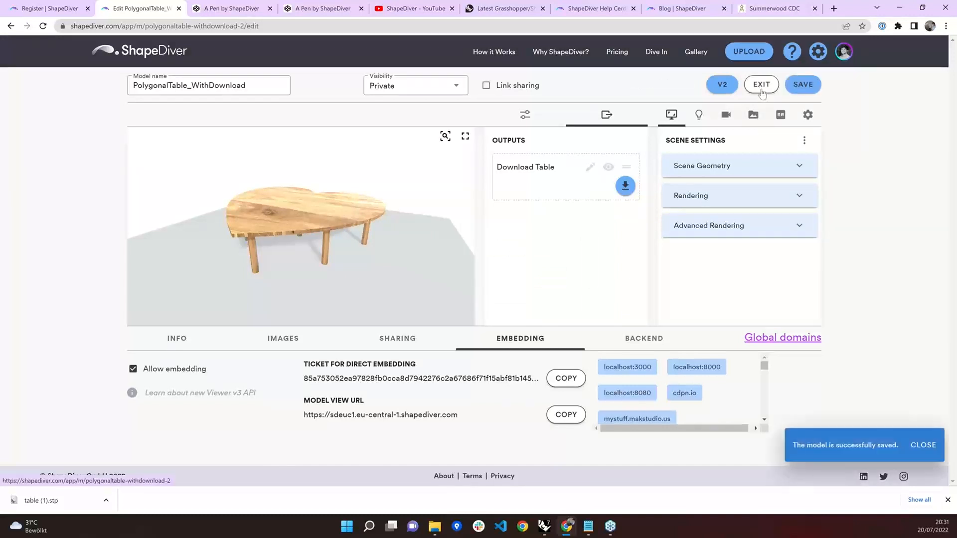
{"action": "left_click", "coordinate": [763, 92]}
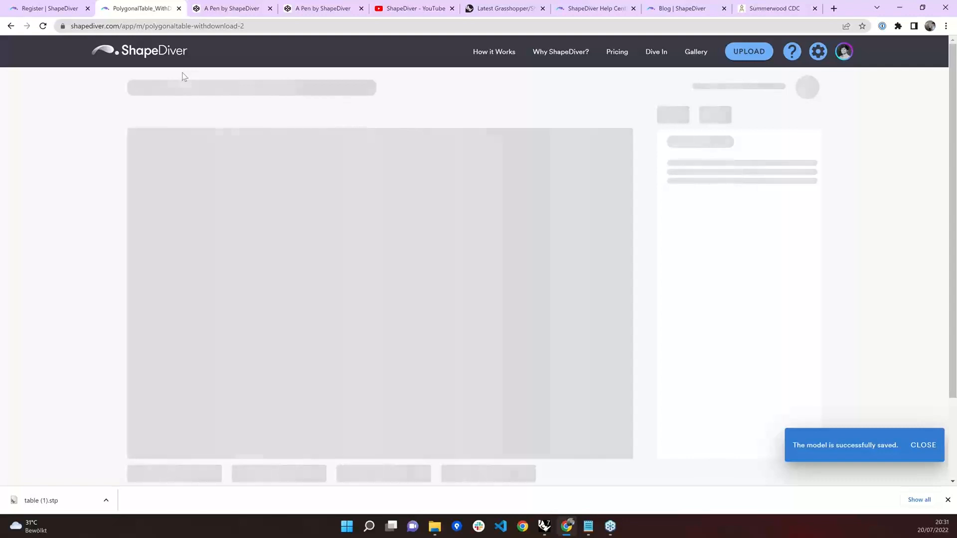
- Copy the table's embed code from the IFRAME tab and switch to the empty CodePen pen
{"action": "left_click", "coordinate": [566, 359]}
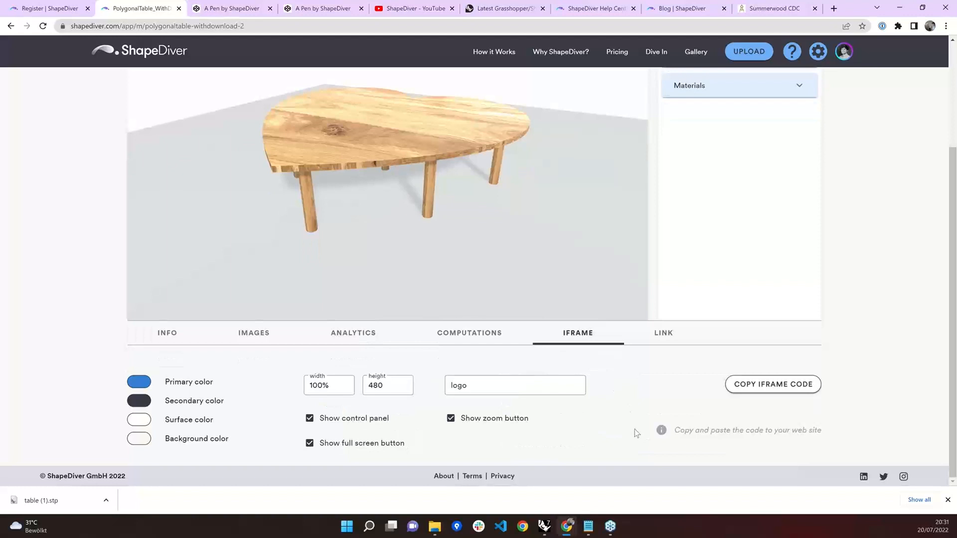
{"action": "scroll", "coordinate": [594, 396], "scroll_direction": "up", "scroll_amount": 1}
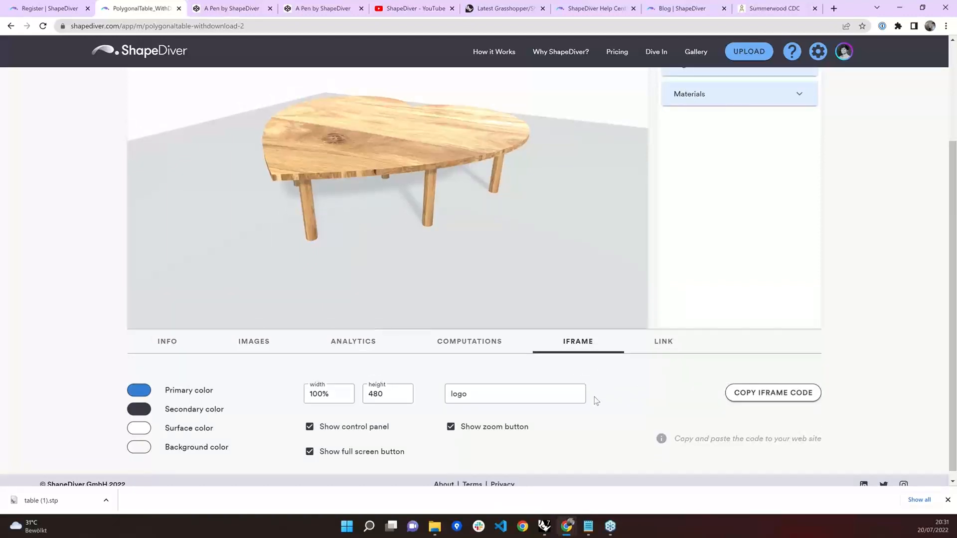
{"action": "scroll", "coordinate": [594, 396], "scroll_direction": "up", "scroll_amount": 1}
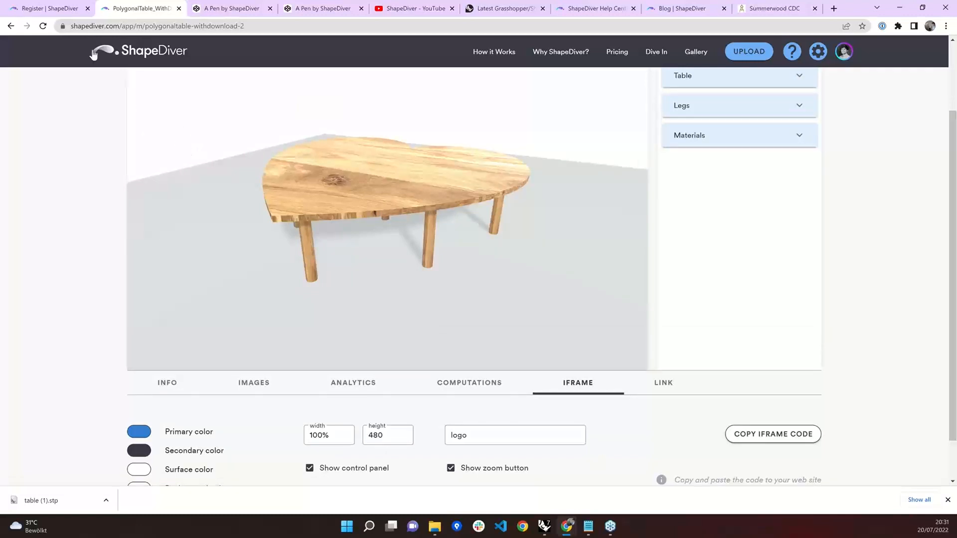
{"action": "left_click", "coordinate": [117, 29]}
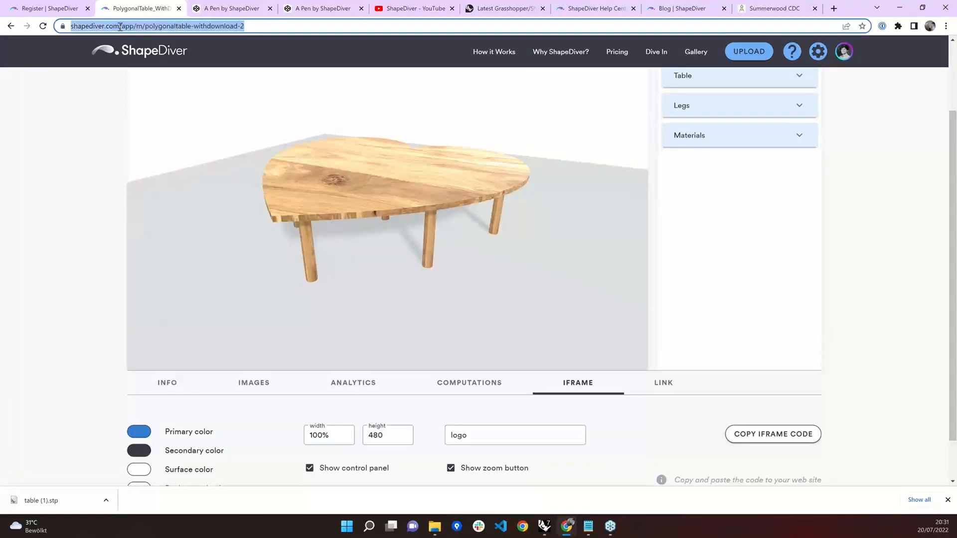
{"action": "left_click", "coordinate": [127, 29]}
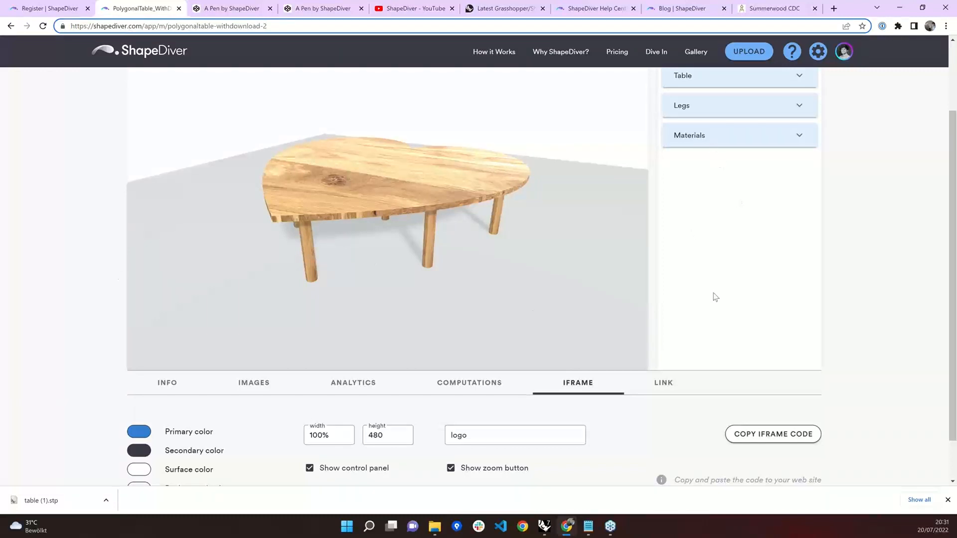
{"action": "scroll", "coordinate": [713, 297], "scroll_direction": "down", "scroll_amount": 2}
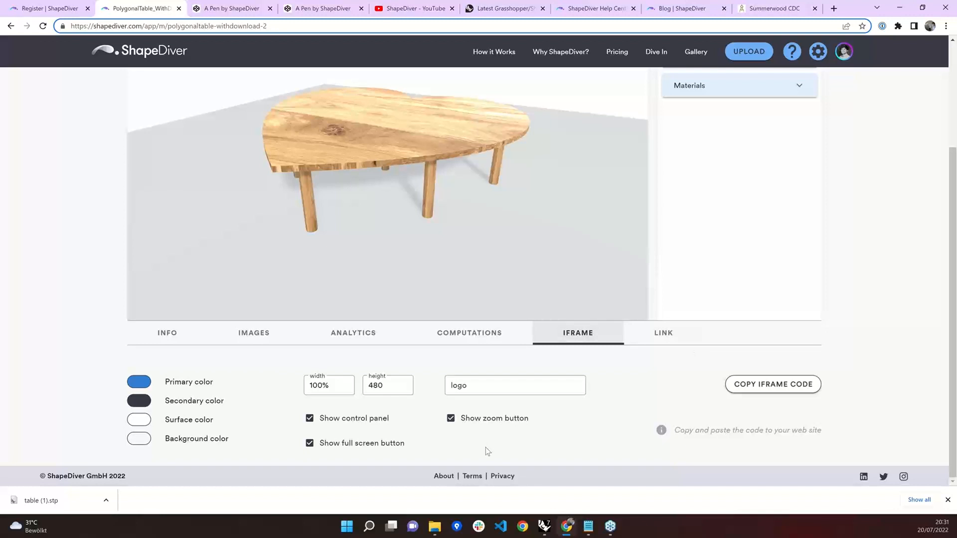
{"action": "left_click", "coordinate": [761, 390]}
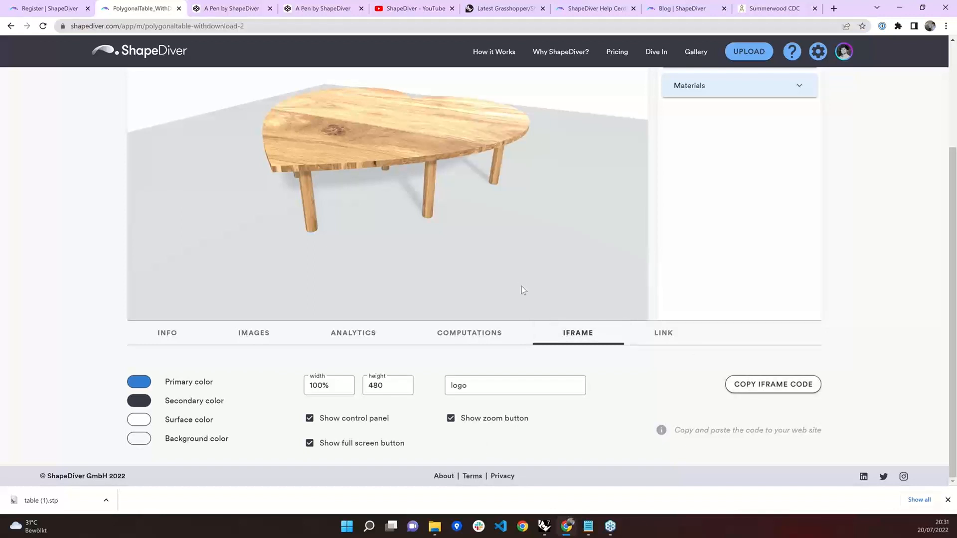
{"action": "left_click", "coordinate": [232, 8]}
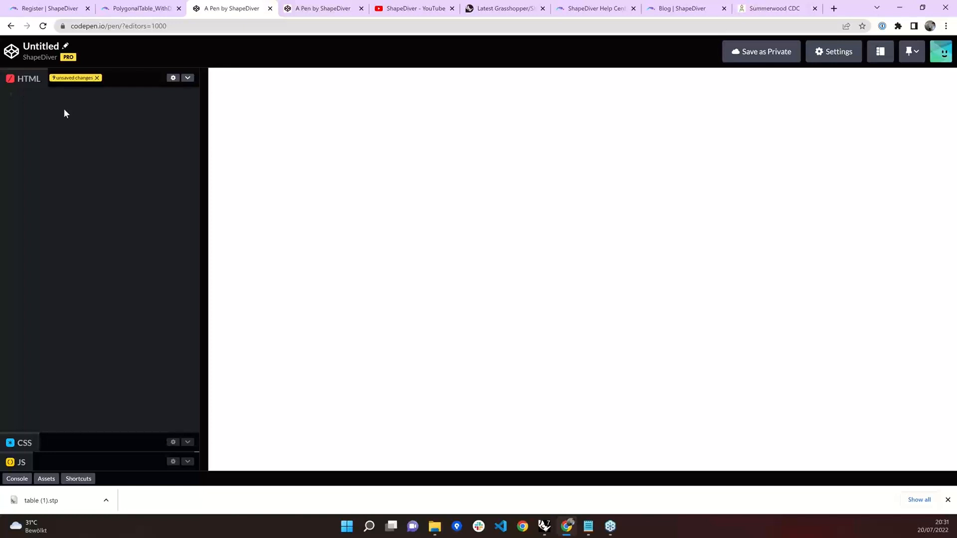
- Paste the iframe into CodePen's HTML and test the Table and Legs panels in the preview
{"action": "type", "text": "<iframe id=\"sdv-iframe\" width=\"100%\" height=\"480\" src=\"https://www.shapediver.com/app/iframe?modelViewUrl=https%3A%2F%2Fsdeuc1.eu-central-1.shapediver.com&ticket=8d53200f78dc848fe37da4bfec4b0229b381bf8b70bad1ead2a647d36edf24ac4a012d12c19599ae0a527f7d854a185b34353c95df05f06b22308c4ed73ceb7a01fcefebfc91b1d06f288028c66f1ac3033a0e6987ca46491e934e6e6b82cff6b46bc27f9a53ca-5ef6bc132a65613e49386f1deb7870cf&primaryColor=%23317DD4&secondaryColor=%23393A45&surfaceColor=%23FFFFFF&backgroundColor=%23F8F8F8&showControls=1&showZoomButton=1&showFullscreenButton=1&logo=\" referrerpolicy=\"origin\" allowfullscreen style=\"overflow-x: hidden; overflow-y: hidden; border-width: 0;\">     <p>Your browser does not support iframes.</p> </iframe>"}
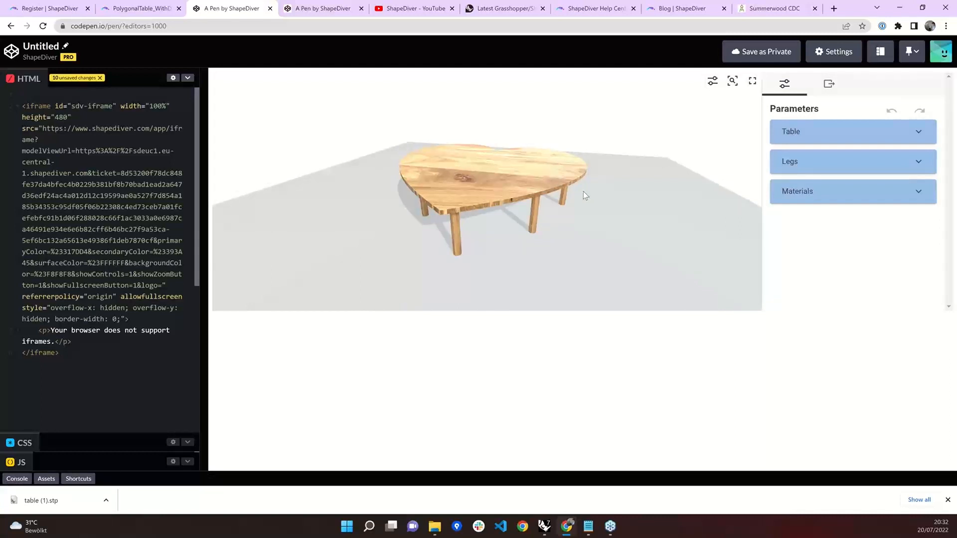
{"action": "left_click_drag", "start_coordinate": [583, 191], "coordinate": [608, 190]}
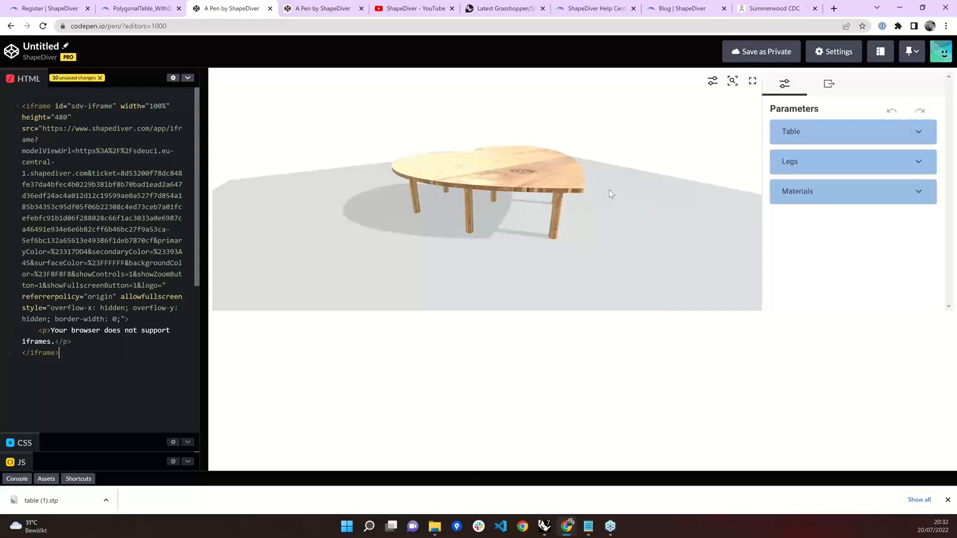
{"action": "left_click", "coordinate": [905, 139]}
{"action": "left_click", "coordinate": [905, 140]}
{"action": "left_click", "coordinate": [840, 164]}
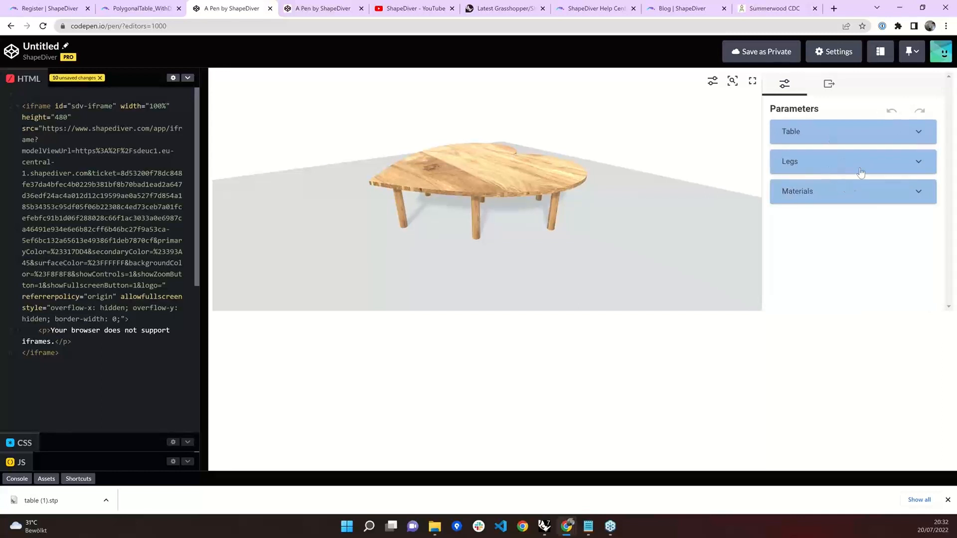
{"action": "left_click", "coordinate": [904, 172]}
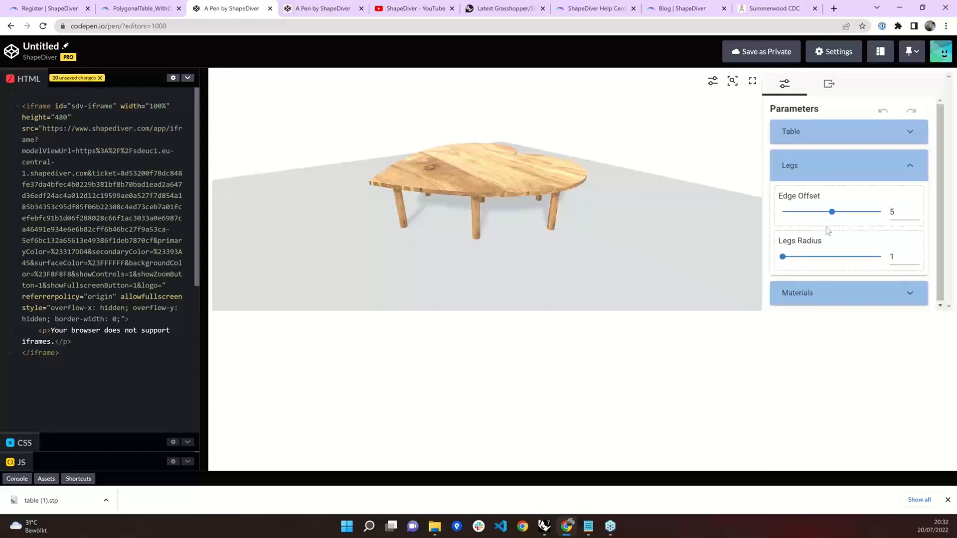
{"action": "left_click", "coordinate": [831, 177]}
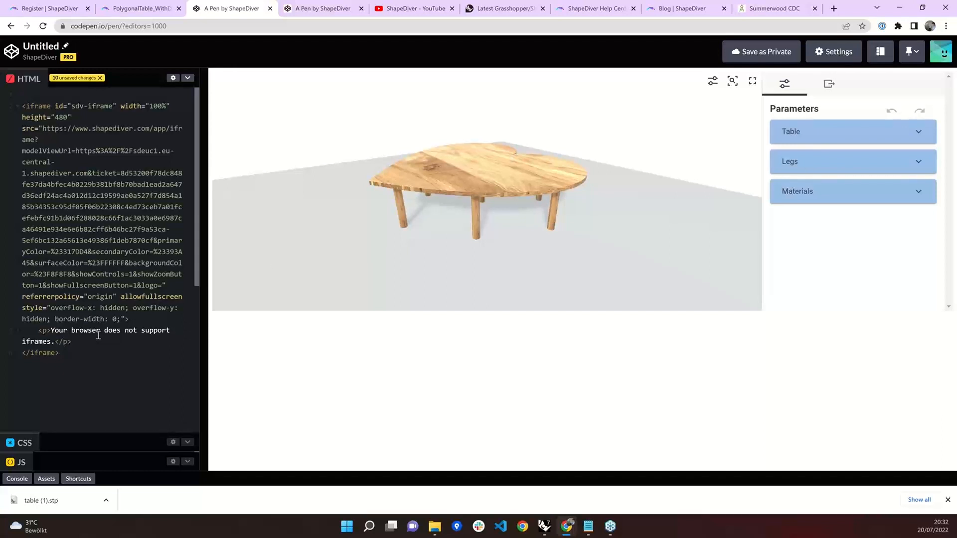
{"action": "key", "text": "ctrl+shift+Tab"}
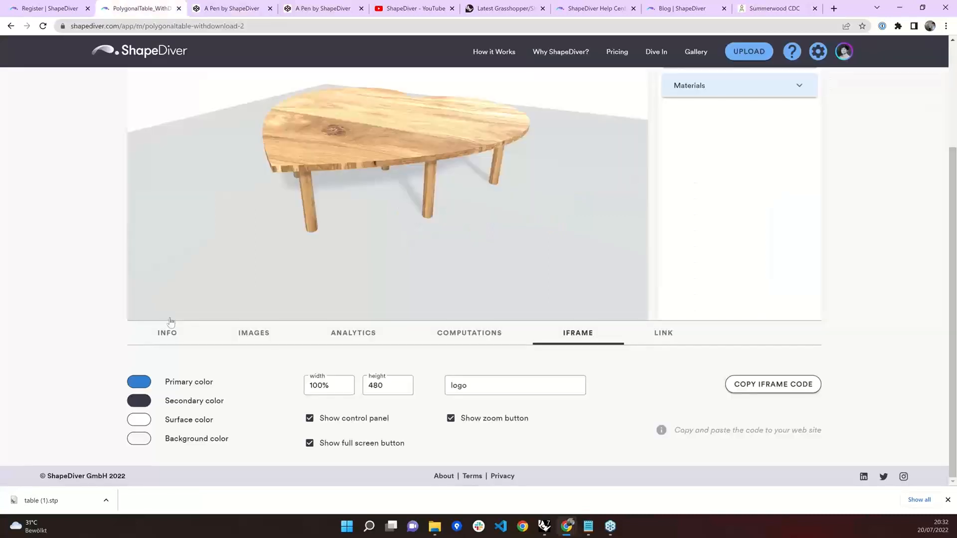
- Set the embed's primary colour to green and secondary colour to dark blue
{"action": "left_click", "coordinate": [141, 385]}
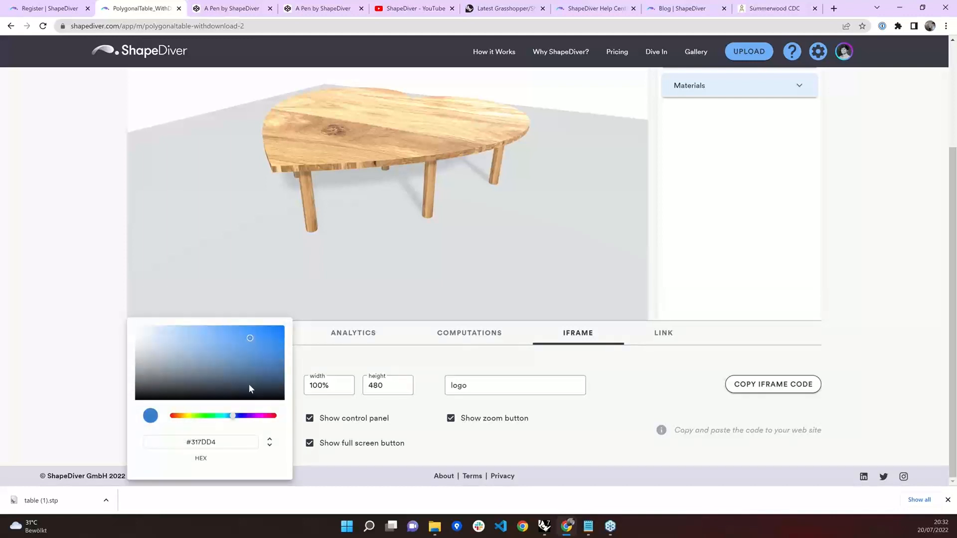
{"action": "left_click", "coordinate": [207, 416]}
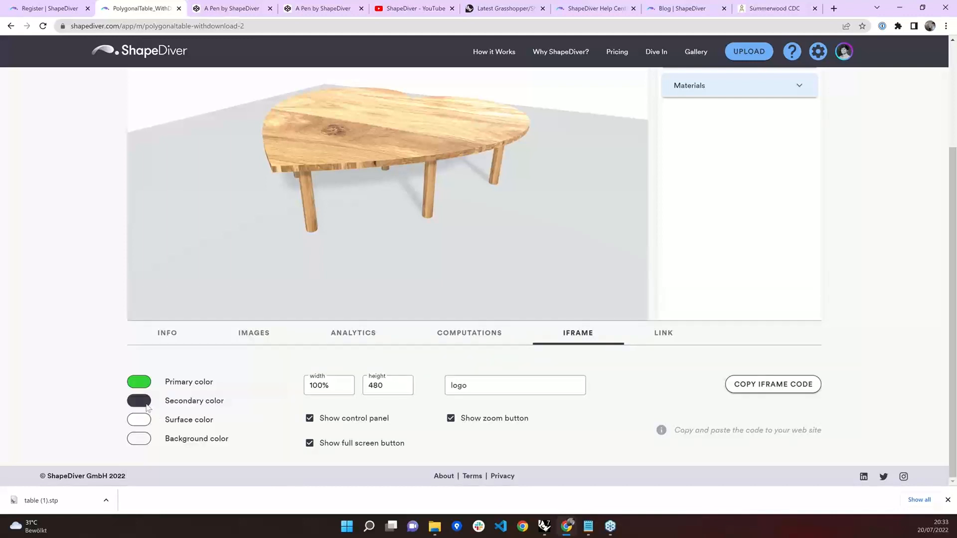
{"action": "left_click", "coordinate": [139, 401]}
{"action": "left_click", "coordinate": [208, 365]}
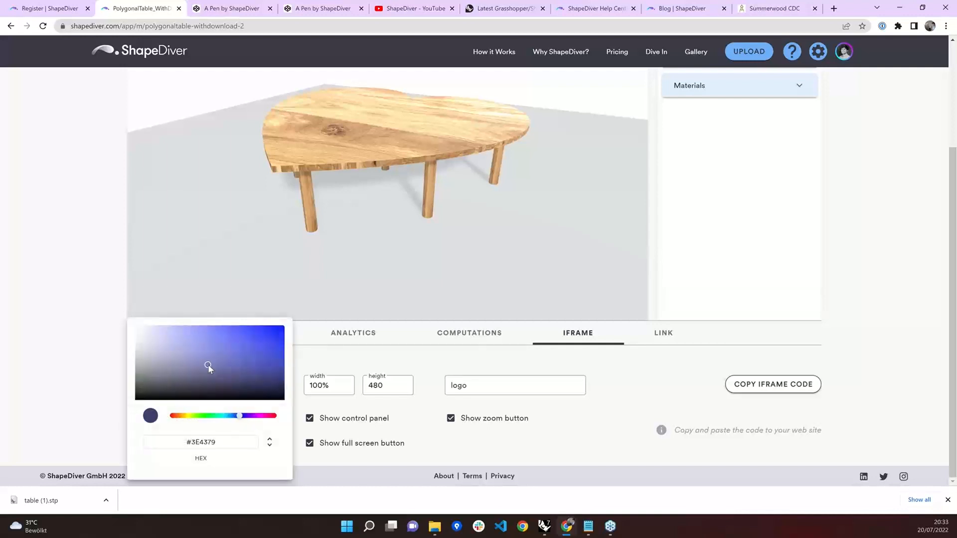
{"action": "left_click", "coordinate": [223, 354]}
{"action": "left_click", "coordinate": [88, 368]}
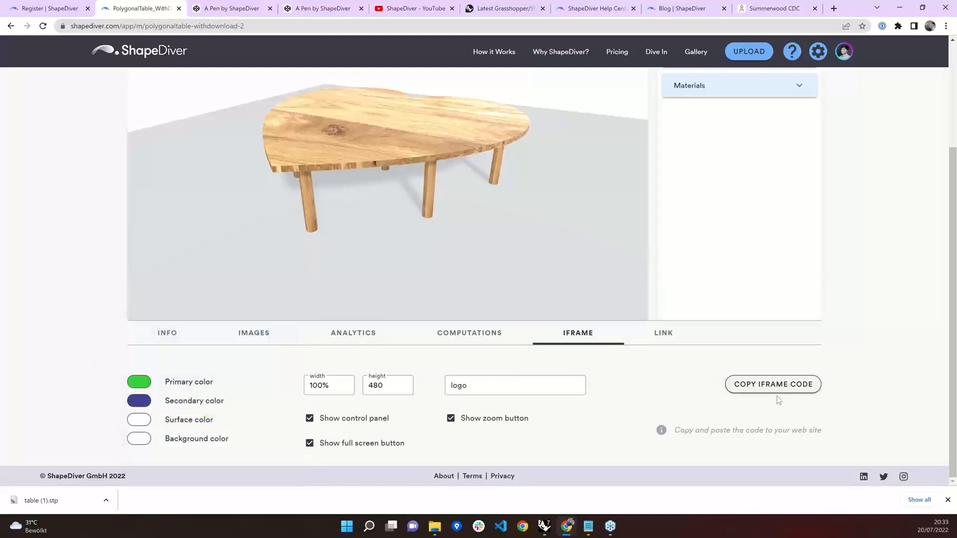
- Copy the updated iframe code into CodePen and check the green Table panel in the preview
{"action": "left_click", "coordinate": [763, 387]}
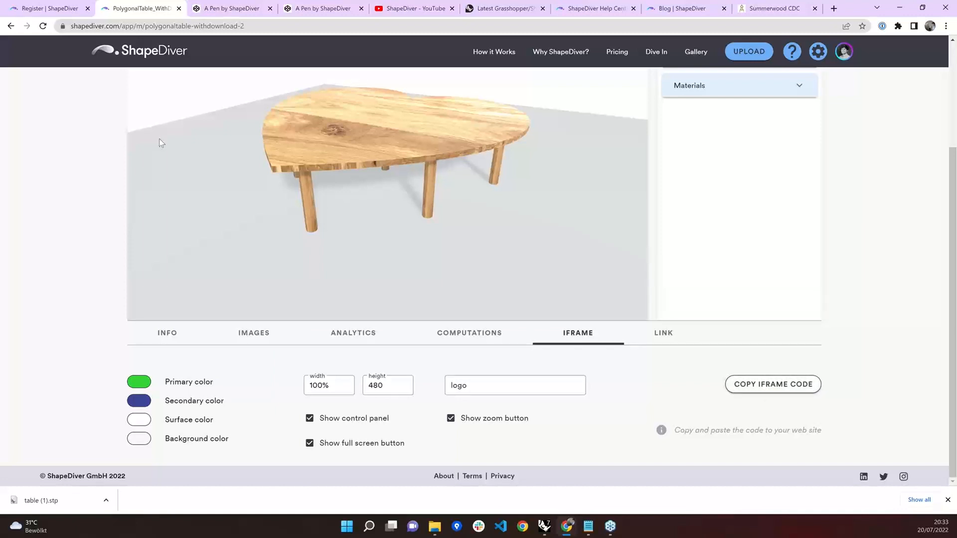
{"action": "key", "text": "ctrl+Tab"}
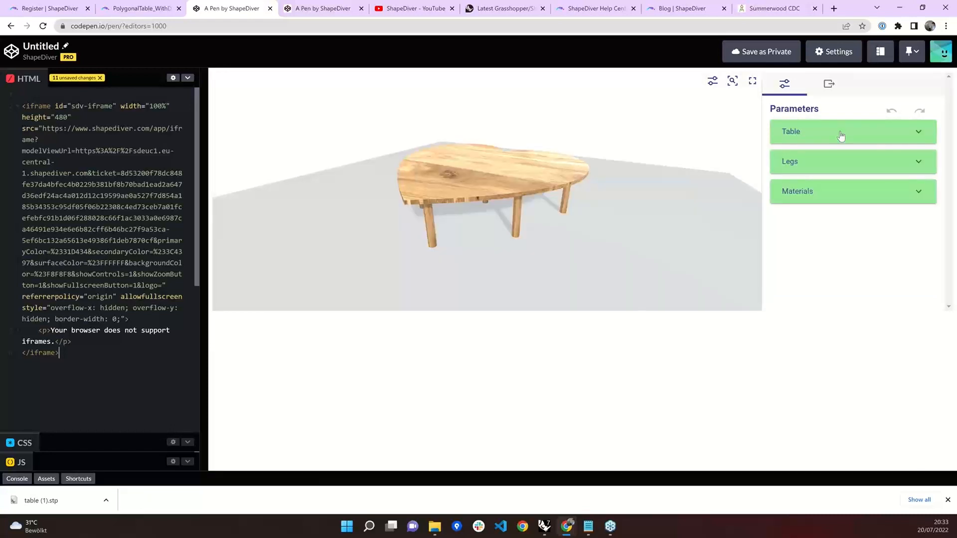
{"action": "left_click", "coordinate": [841, 136]}
{"action": "left_click", "coordinate": [841, 135]}
- Set the embed background colour to red #BB2424
{"action": "left_click", "coordinate": [124, 6]}
{"action": "left_click", "coordinate": [139, 438]}
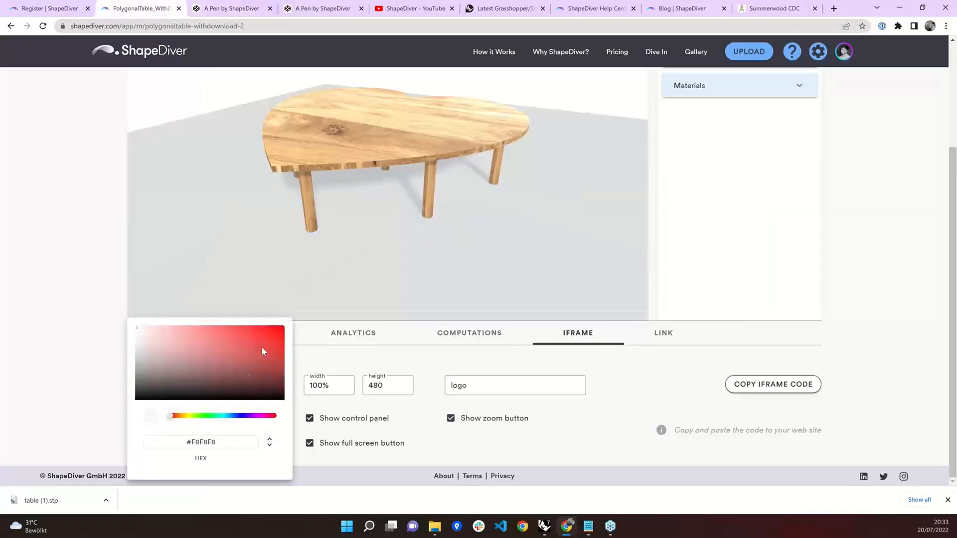
{"action": "left_click", "coordinate": [255, 345]}
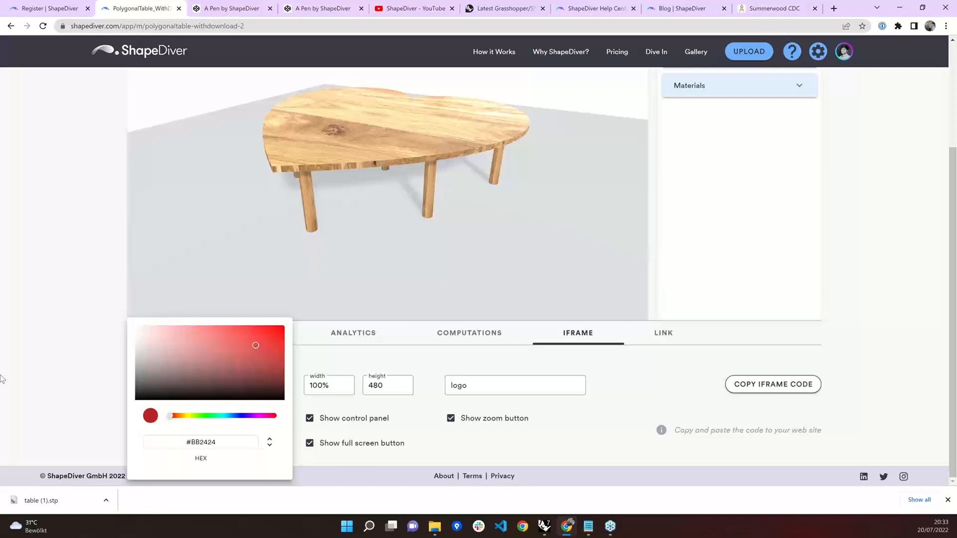
{"action": "left_click", "coordinate": [2, 379]}
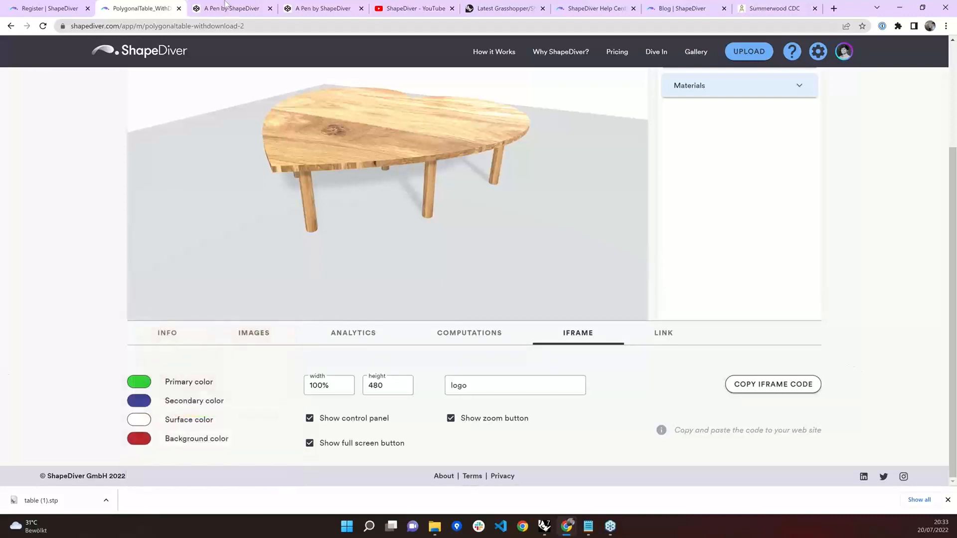
{"action": "left_click", "coordinate": [225, 6]}
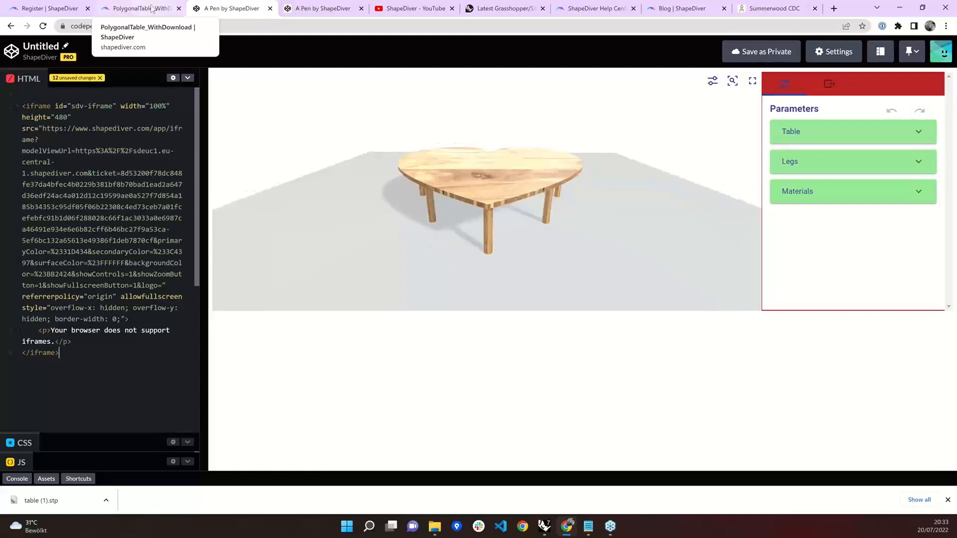
- Compare the CodePen pens' embedded table viewers against the ShapeDiver model page's iframe embed options
{"action": "left_click", "coordinate": [325, 7]}
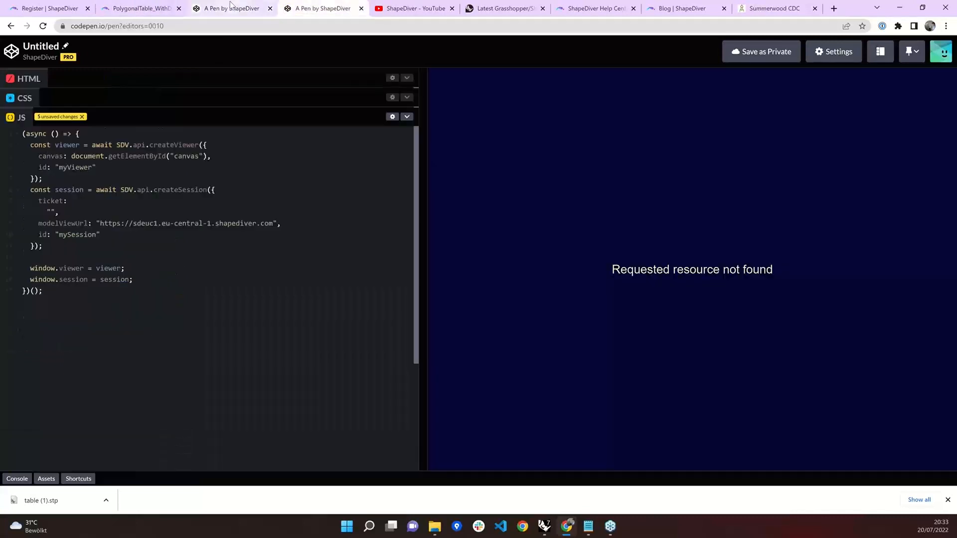
{"action": "left_click", "coordinate": [133, 7]}
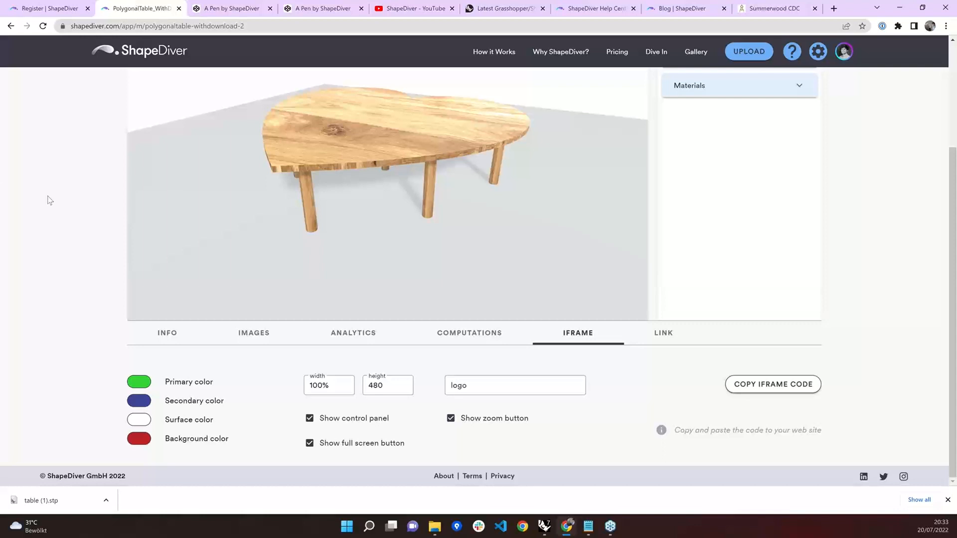
{"action": "scroll", "coordinate": [50, 200], "scroll_direction": "up", "scroll_amount": 1}
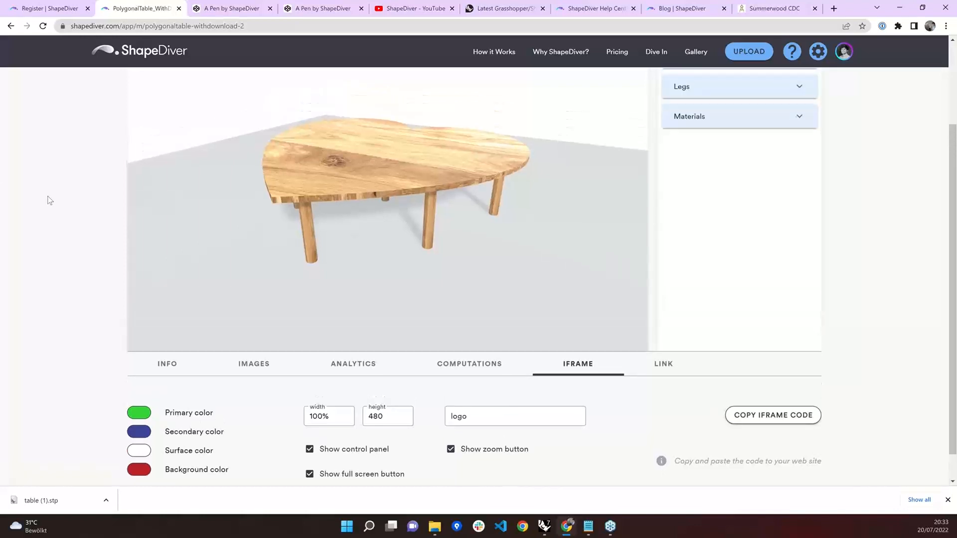
{"action": "scroll", "coordinate": [47, 194], "scroll_direction": "up", "scroll_amount": 2}
{"action": "scroll", "coordinate": [48, 194], "scroll_direction": "down", "scroll_amount": 1}
{"action": "scroll", "coordinate": [48, 194], "scroll_direction": "down", "scroll_amount": 1}
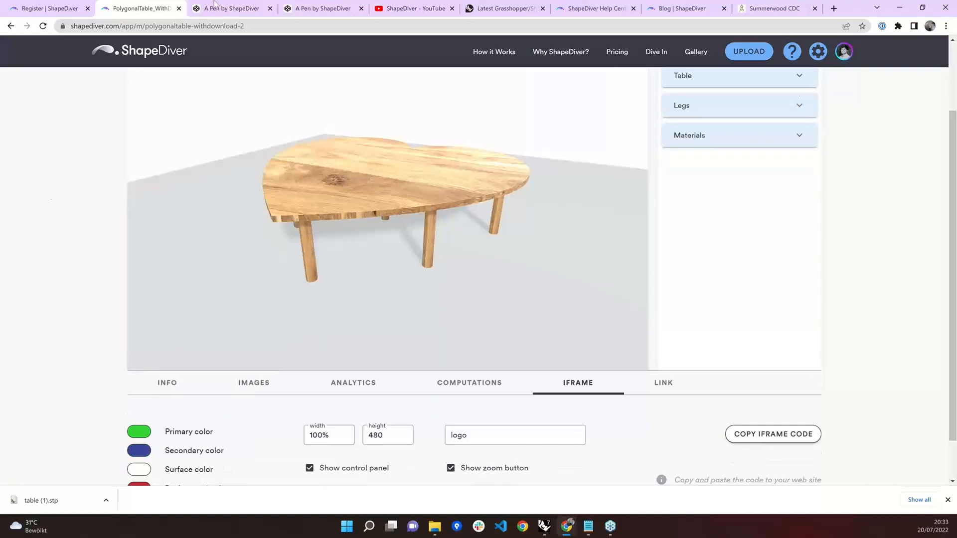
{"action": "left_click", "coordinate": [217, 5]}
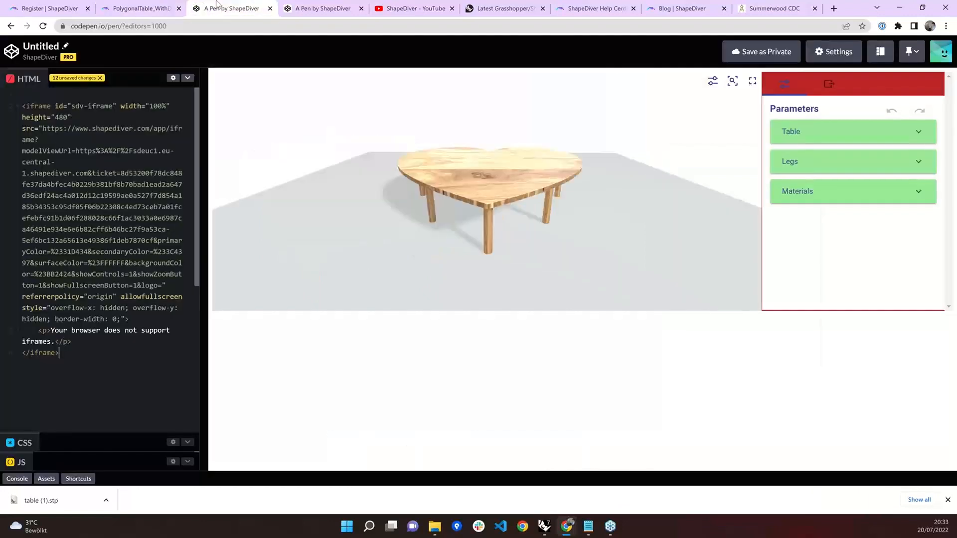
{"action": "double_click", "coordinate": [95, 31]}
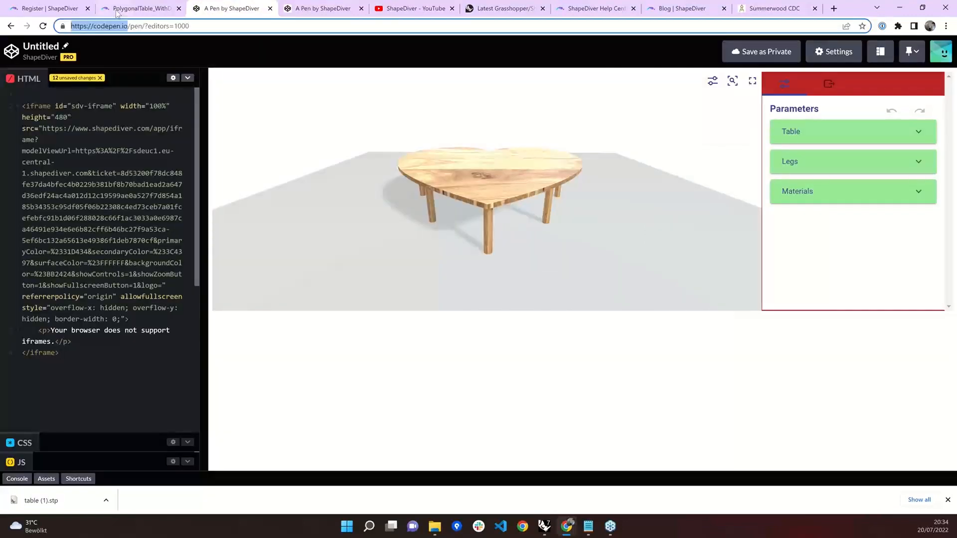
{"action": "left_click", "coordinate": [117, 9]}
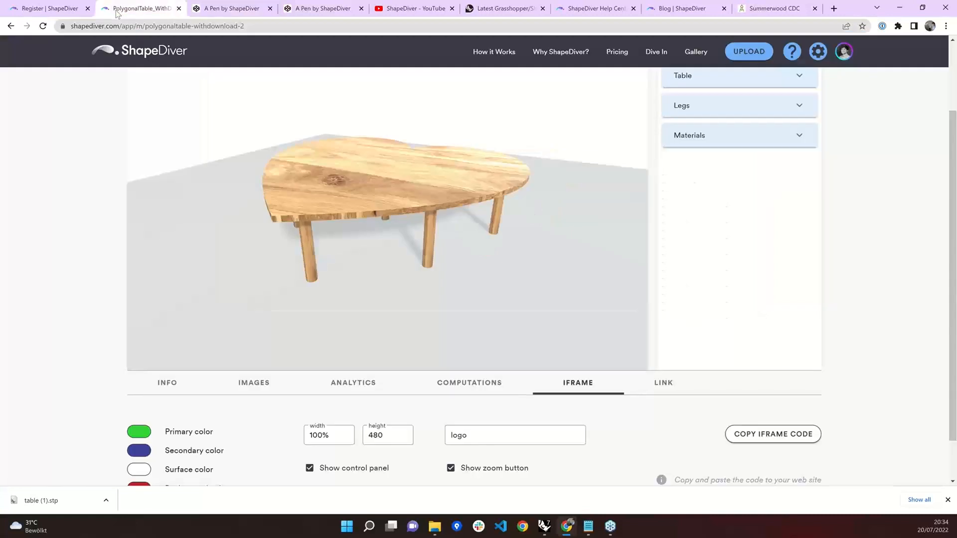
- Open the ShapeDiver account's Settings Domains list of allowed embedding domains
{"action": "scroll", "coordinate": [67, 148], "scroll_direction": "up", "scroll_amount": 1}
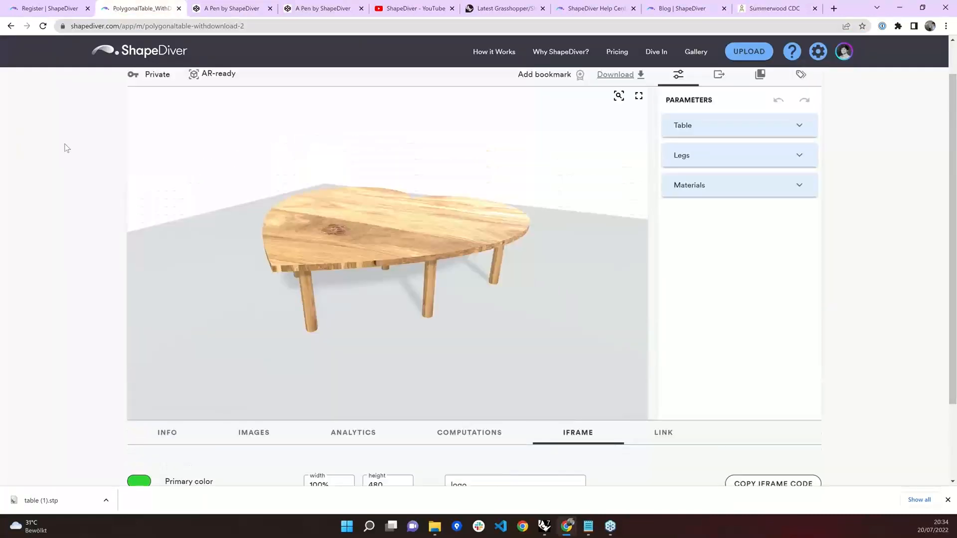
{"action": "scroll", "coordinate": [66, 148], "scroll_direction": "up", "scroll_amount": 1}
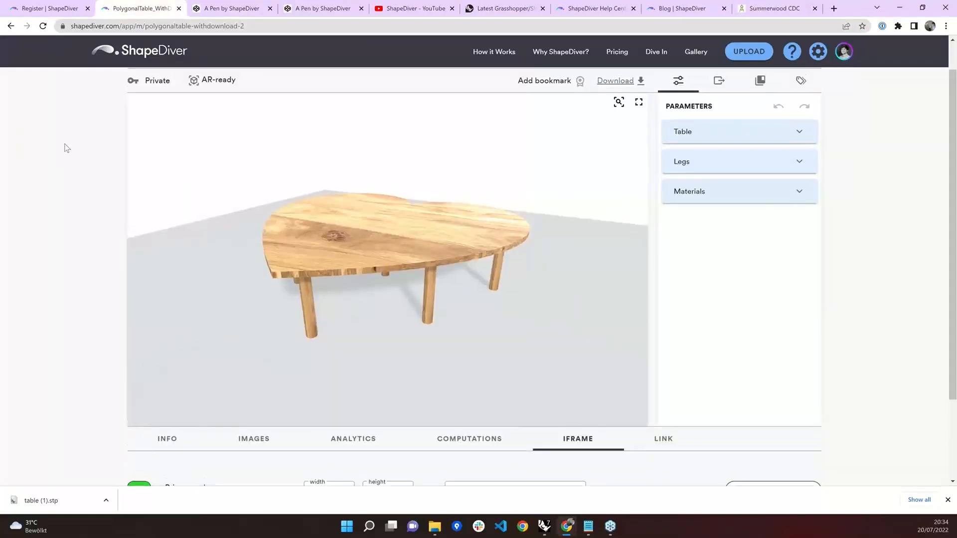
{"action": "scroll", "coordinate": [67, 148], "scroll_direction": "up", "scroll_amount": 1}
{"action": "left_click", "coordinate": [844, 51]}
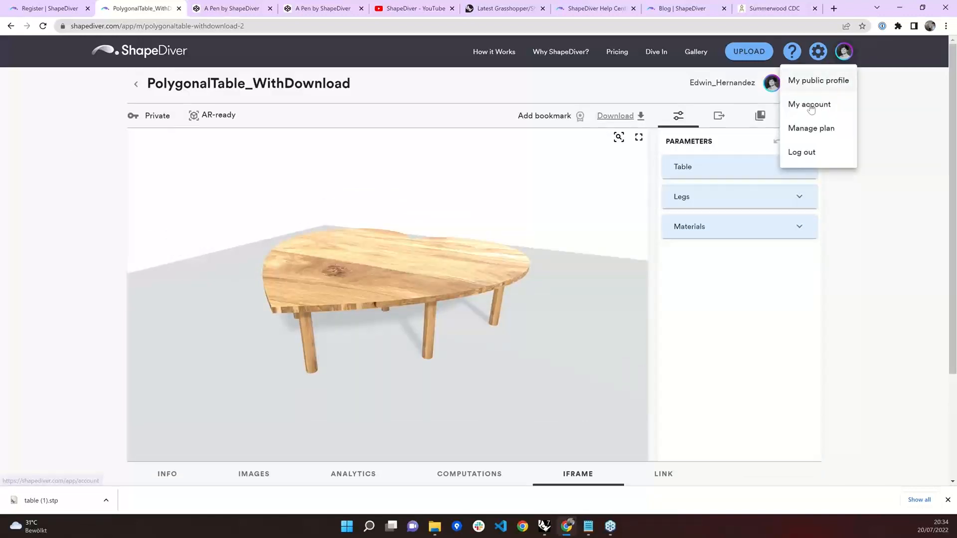
{"action": "left_click", "coordinate": [812, 105]}
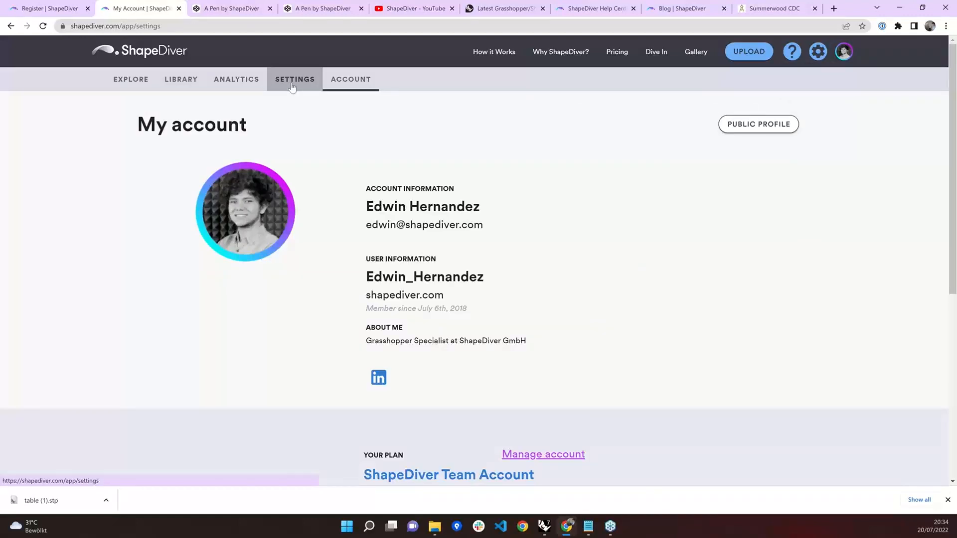
{"action": "left_click", "coordinate": [292, 83]}
{"action": "left_click", "coordinate": [213, 153]}
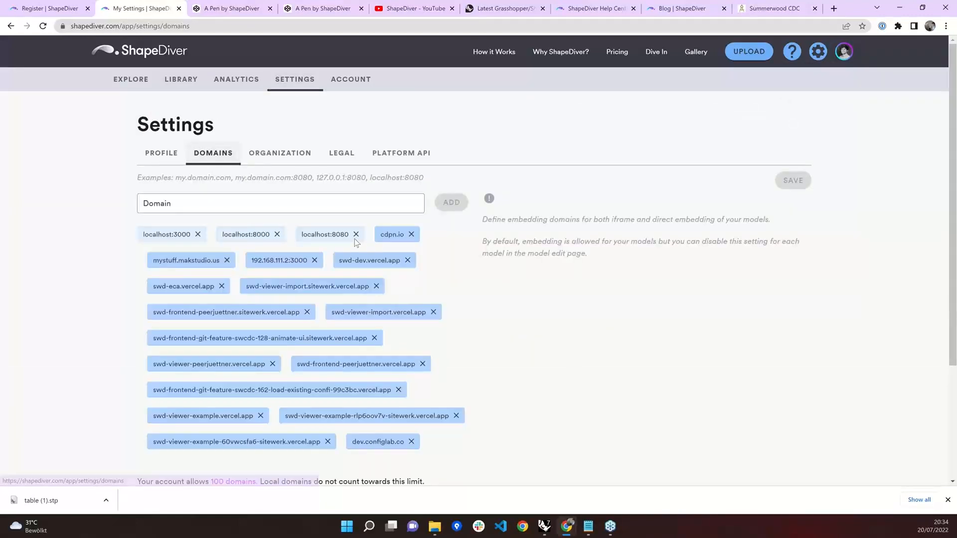
{"action": "scroll", "coordinate": [362, 170], "scroll_direction": "down", "scroll_amount": 3}
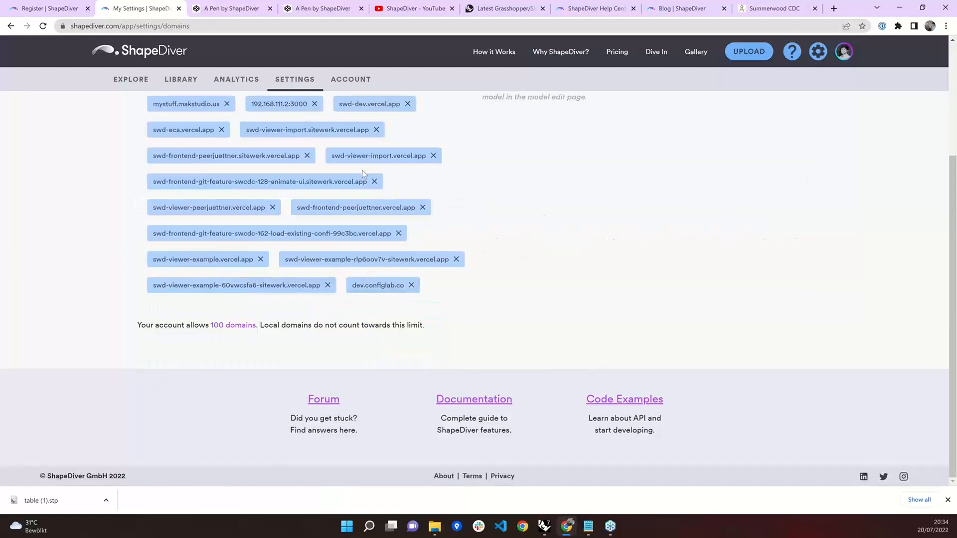
{"action": "scroll", "coordinate": [241, 174], "scroll_direction": "up", "scroll_amount": 1}
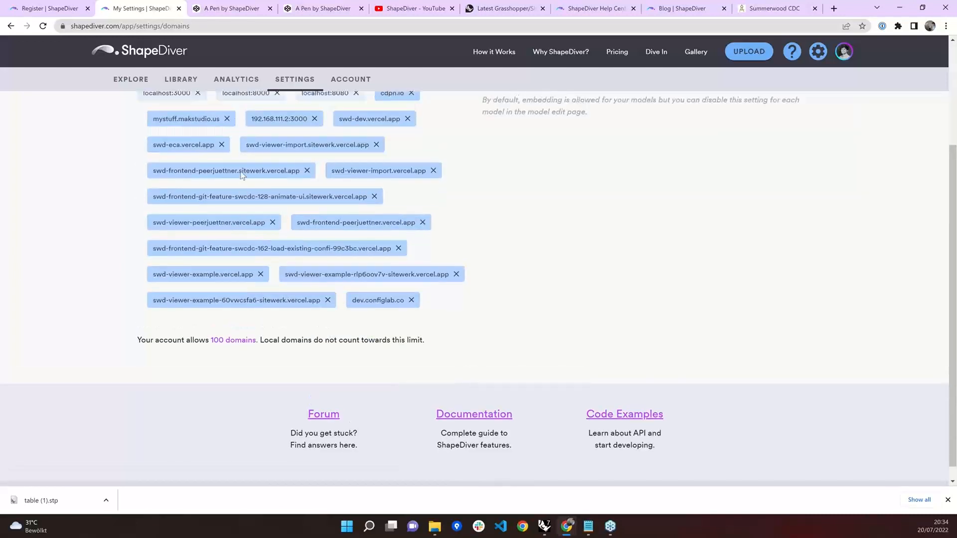
{"action": "scroll", "coordinate": [242, 175], "scroll_direction": "up", "scroll_amount": 1}
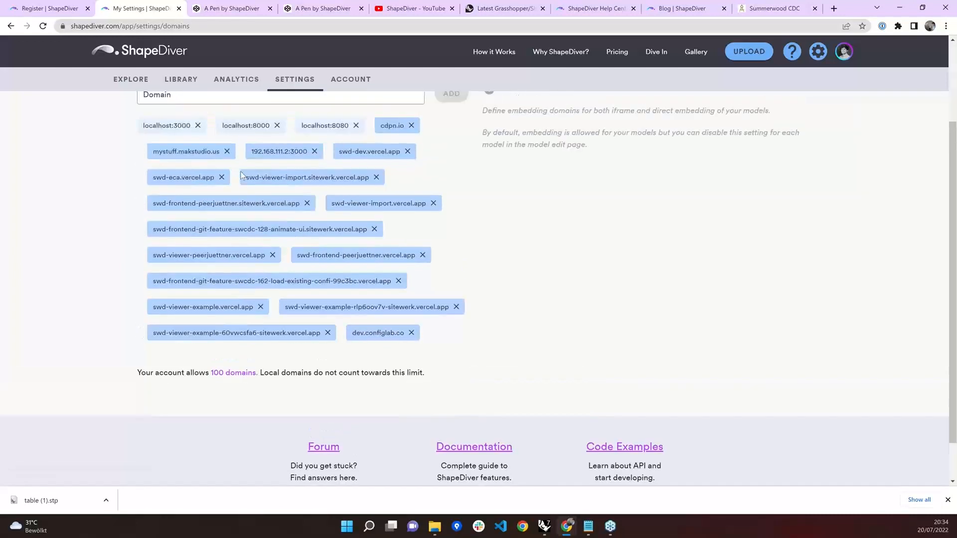
{"action": "scroll", "coordinate": [242, 174], "scroll_direction": "up", "scroll_amount": 2}
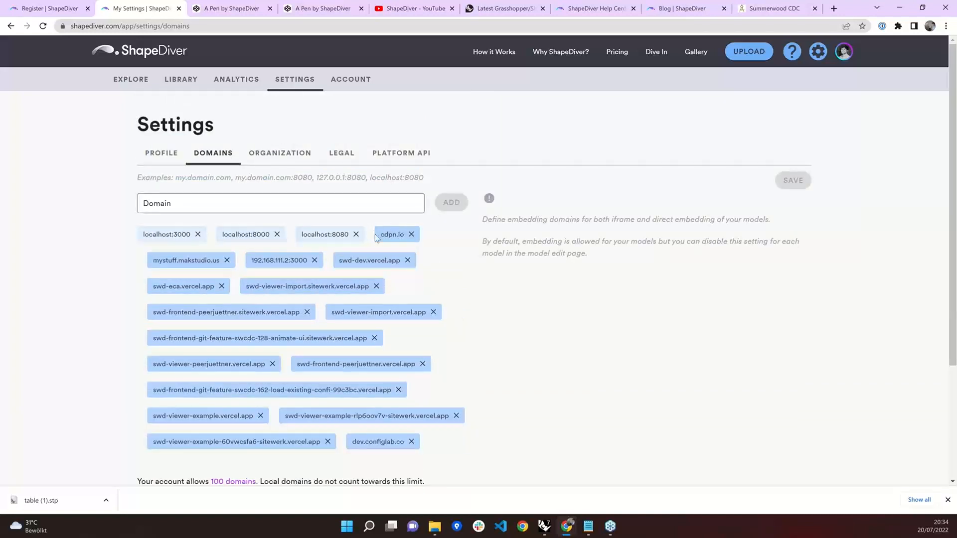
- Check the pen's codepen.io address, then remove cdpn.io from the allowed domains and save
{"action": "left_click", "coordinate": [222, 9]}
{"action": "left_click_drag", "start_coordinate": [72, 26], "coordinate": [127, 26]}
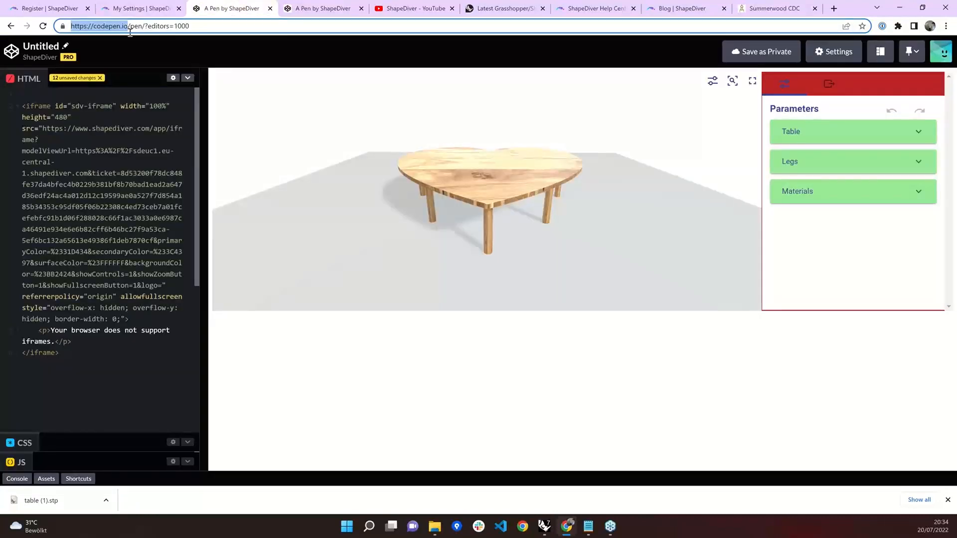
{"action": "left_click", "coordinate": [128, 25]}
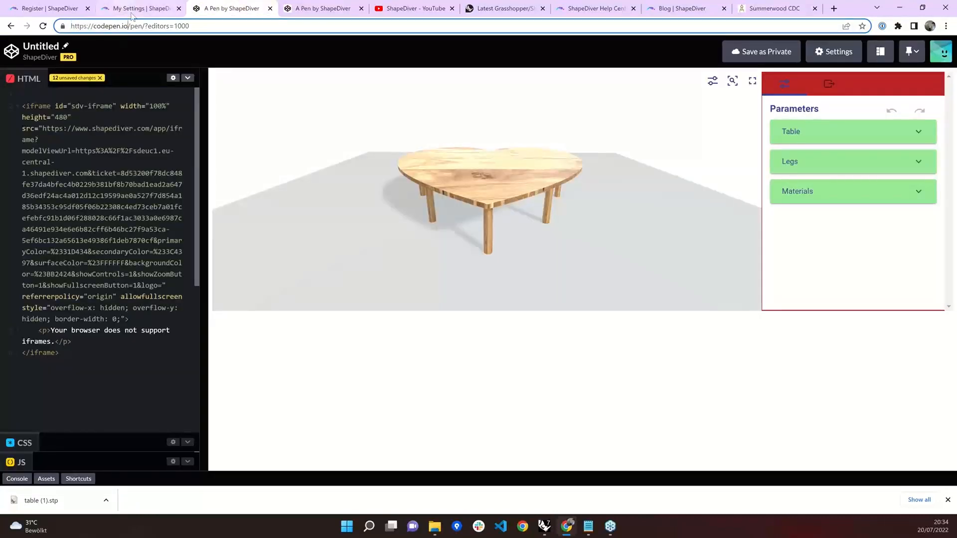
{"action": "left_click", "coordinate": [132, 15]}
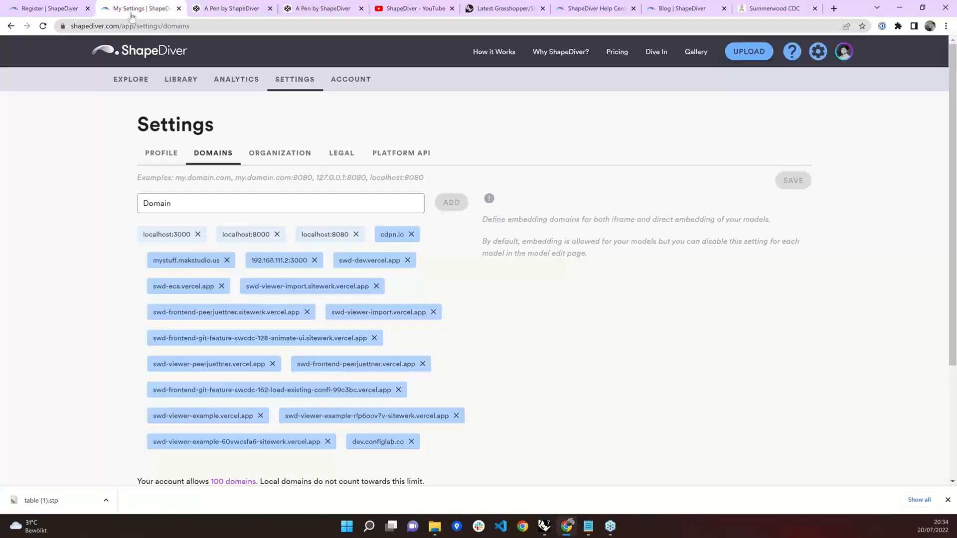
{"action": "left_click", "coordinate": [411, 234]}
{"action": "left_click", "coordinate": [793, 180]}
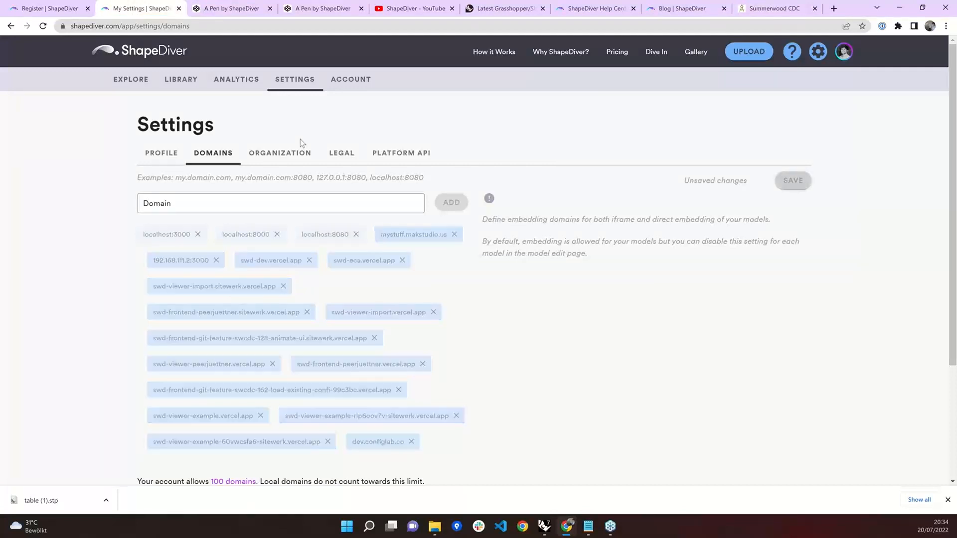
{"action": "left_click", "coordinate": [220, 6]}
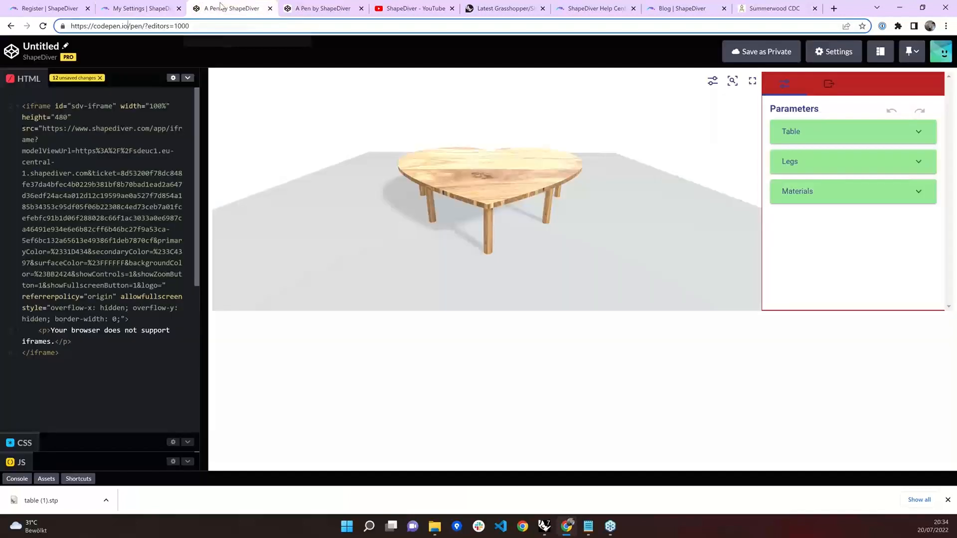
{"action": "left_click", "coordinate": [43, 27]}
{"action": "left_click", "coordinate": [564, 83]}
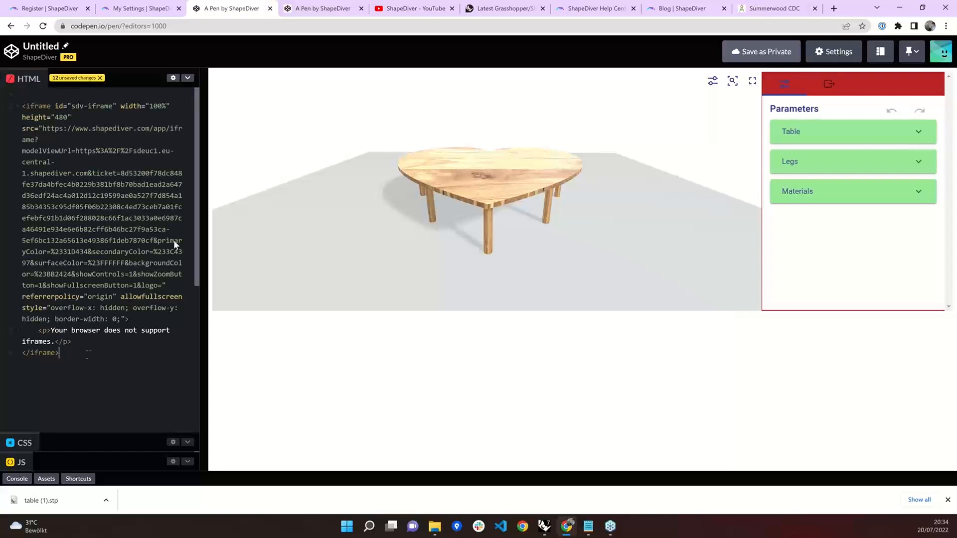
{"action": "key", "text": "ctrl+a"}
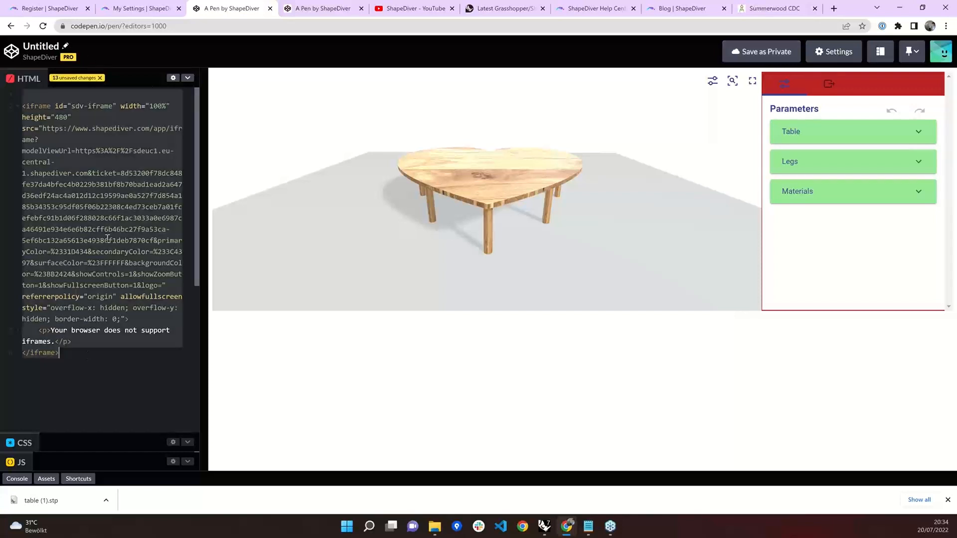
{"action": "key", "text": "BackSpace"}
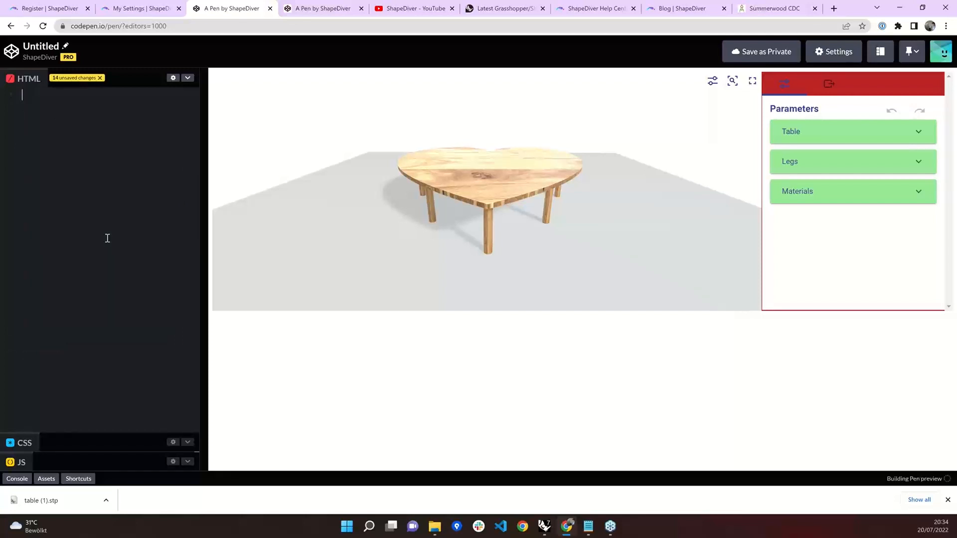
{"action": "type", "text": "<iframe id=\"sdv-iframe\" width=\"100%\" height=\"480\" src=\"https://www.shapediver.com/app/iframe?modelViewUrl=https%3A%2F%2Fsdeuc1.eu-central-1.shapediver.com&ticket=8d53200f78dc848fe37da4bfec4b0229b381bf8b70bad1ead2a647d36edf24ac4a012d12c19599ae0a527f7d854a185b34353c95df05f06b22308c4ed73ceb7a01fcefebfc91b1d06f288028c66f1ac3033a0e6987ca46491e934e6e6b82cff6b46bc27f9a53ca-5ef6bc132a65613e4938c1deb7870cf&primaryColor=%2331D434&secondaryColor=%233C4397&surfaceColor=%23FFFFFF&backgroundColor=%23BB2424&showControls=1&showZoomButton=1&showFullscreenButton=1&logo=\" referrerpolicy=\"origin\" allowfullscreen style=\"overflow-x: hidden; overflow-y: hidden; border-width: 0;\">     <p>Your browser does not support iframes.</p> </iframe>"}
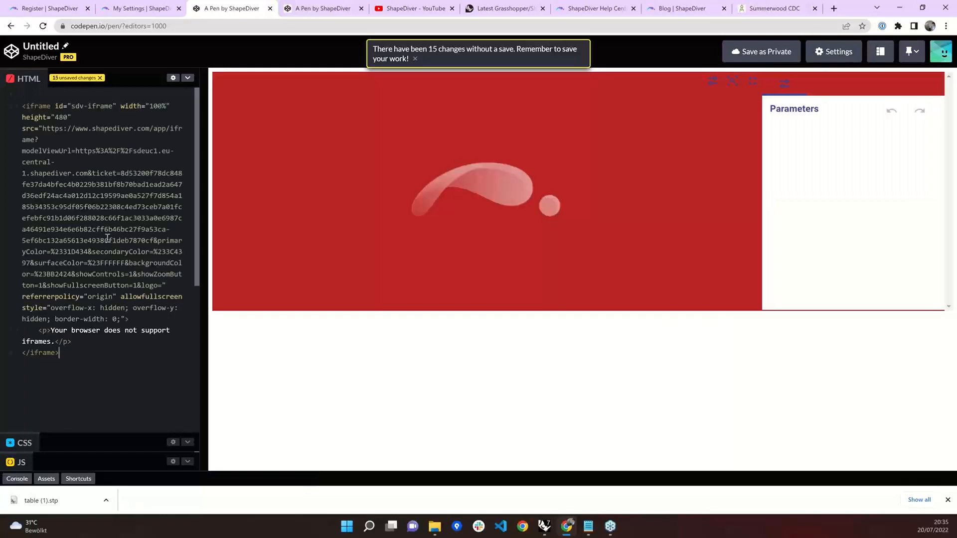
{"action": "left_click_drag", "start_coordinate": [354, 188], "coordinate": [618, 194]}
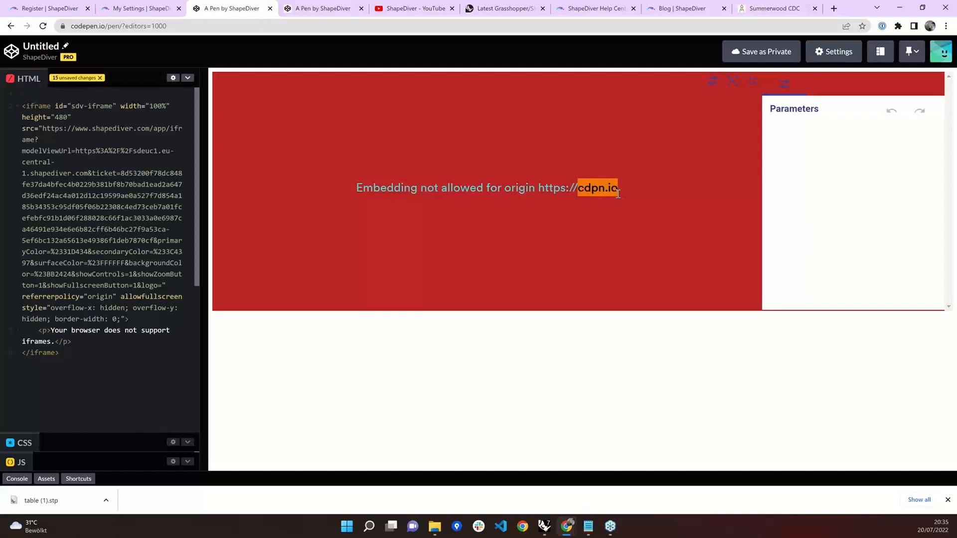
{"action": "left_click", "coordinate": [144, 7]}
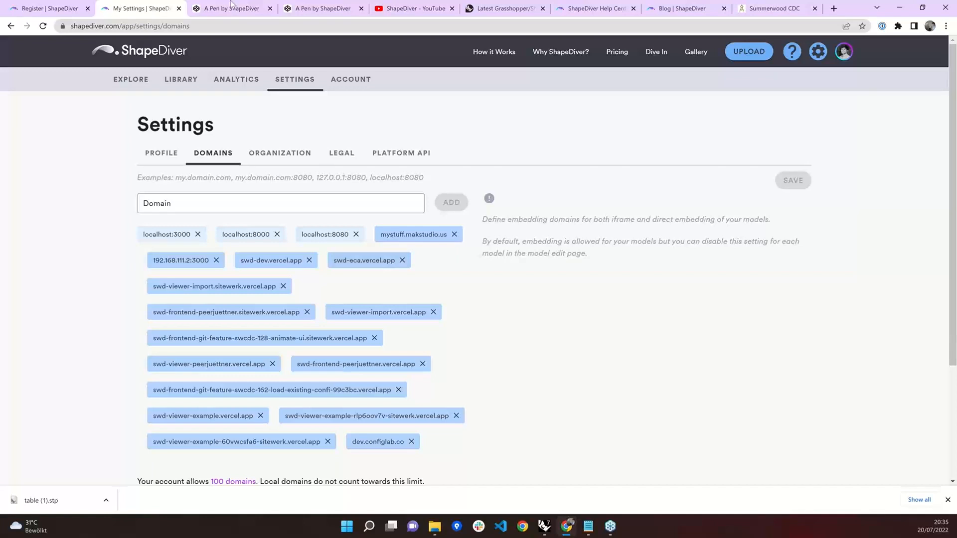
- Add cdpn.io back to ShapeDiver's allowed embedding domains and save the list
{"action": "left_click", "coordinate": [231, 4]}
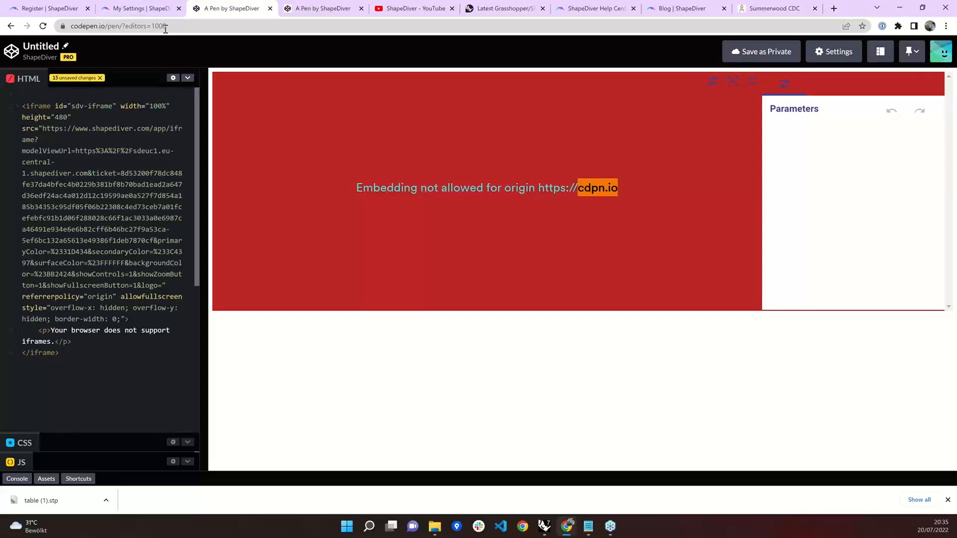
{"action": "left_click", "coordinate": [152, 9]}
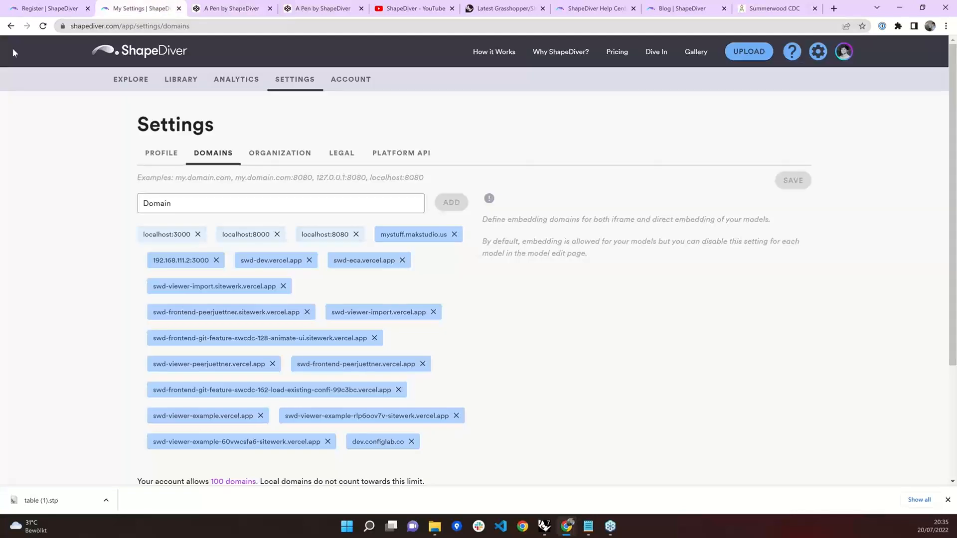
{"action": "left_click", "coordinate": [187, 206]}
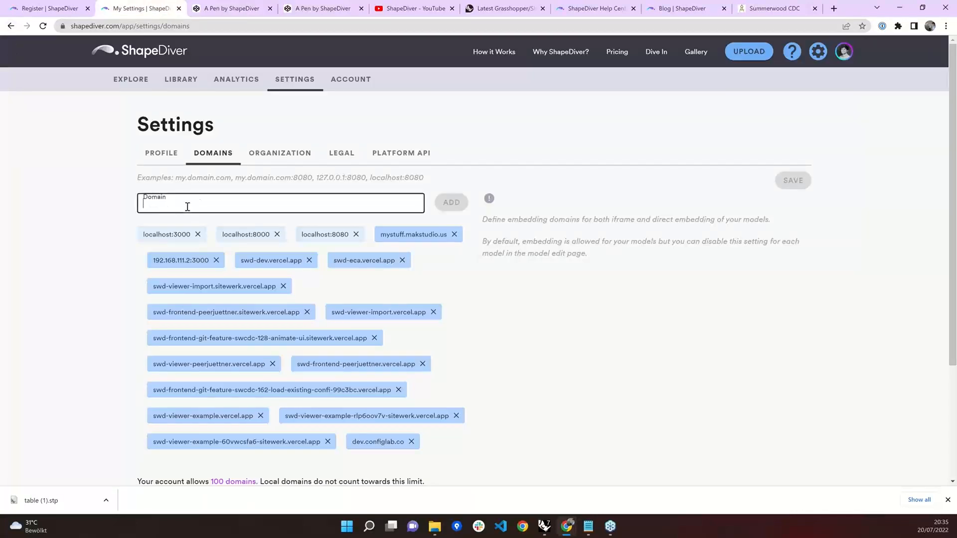
{"action": "type", "text": "cdp"}
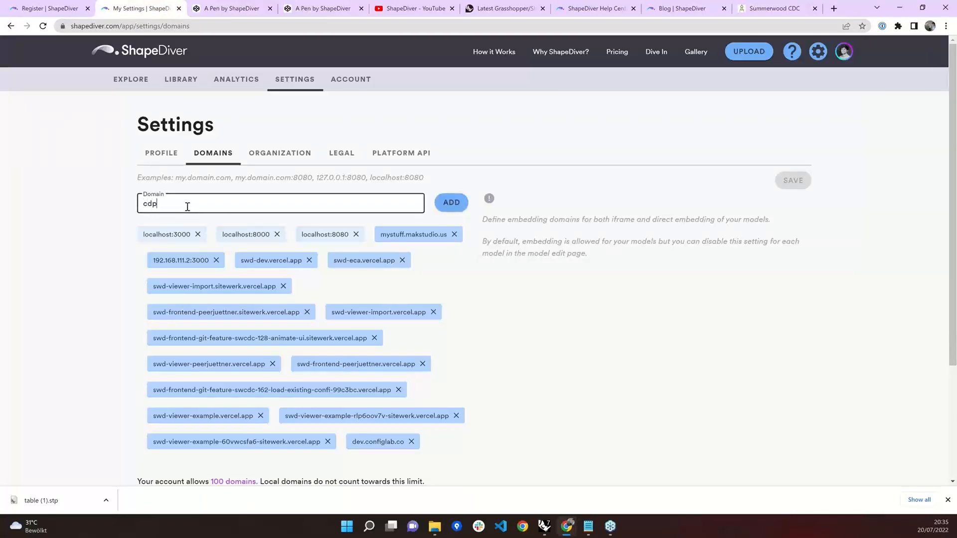
{"action": "type", "text": "n.io"}
{"action": "left_click", "coordinate": [452, 204]}
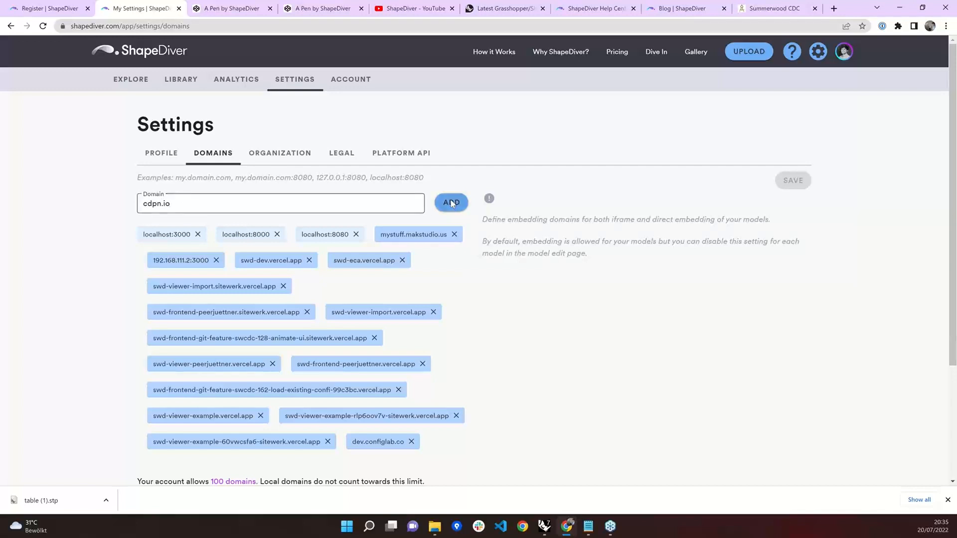
{"action": "left_click", "coordinate": [792, 180]}
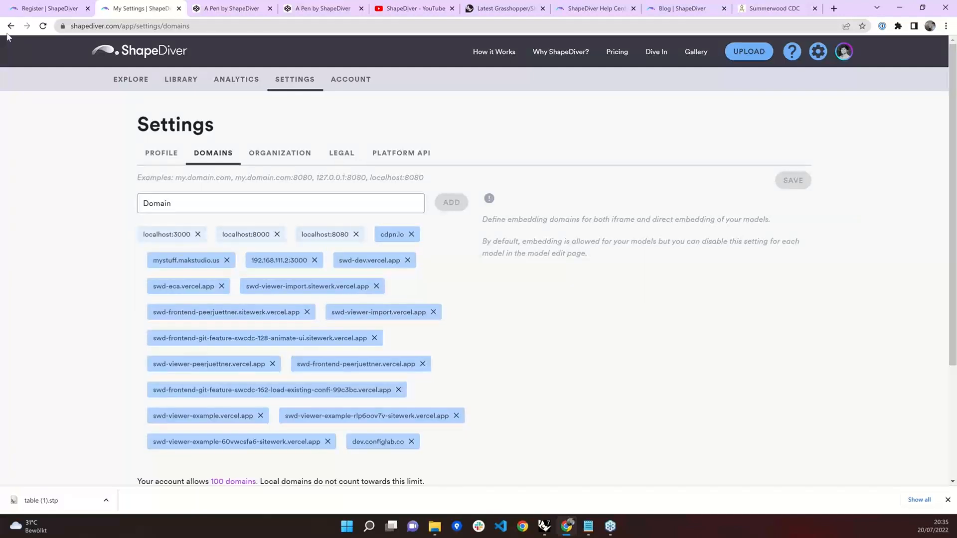
- Open PolygonalTable_WithDownload from the Library and enter its edit page
{"action": "left_click", "coordinate": [172, 82]}
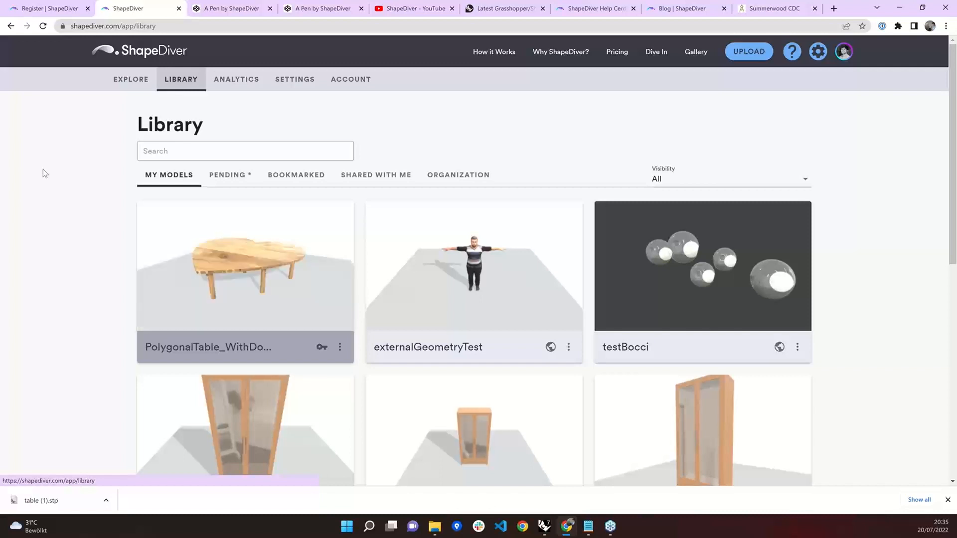
{"action": "left_click", "coordinate": [213, 229]}
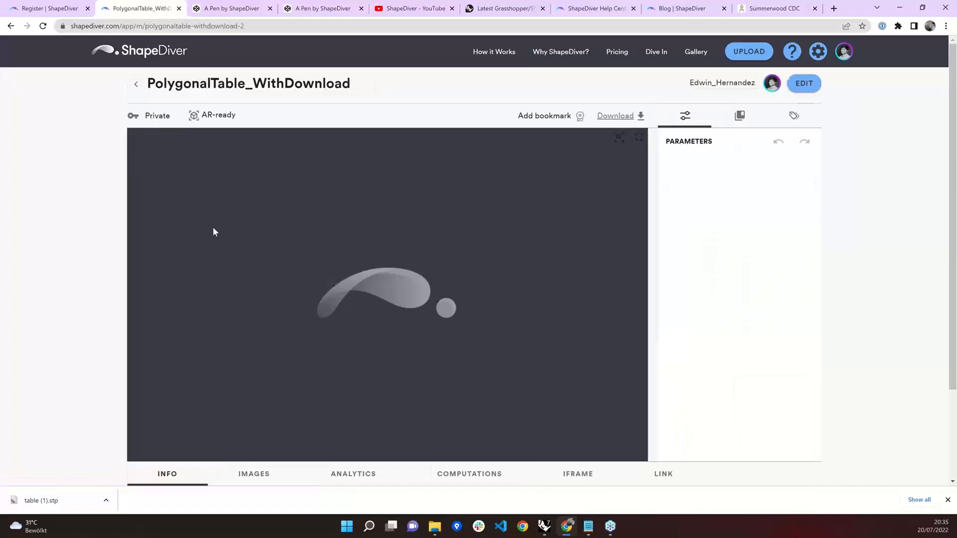
{"action": "left_click", "coordinate": [157, 25]}
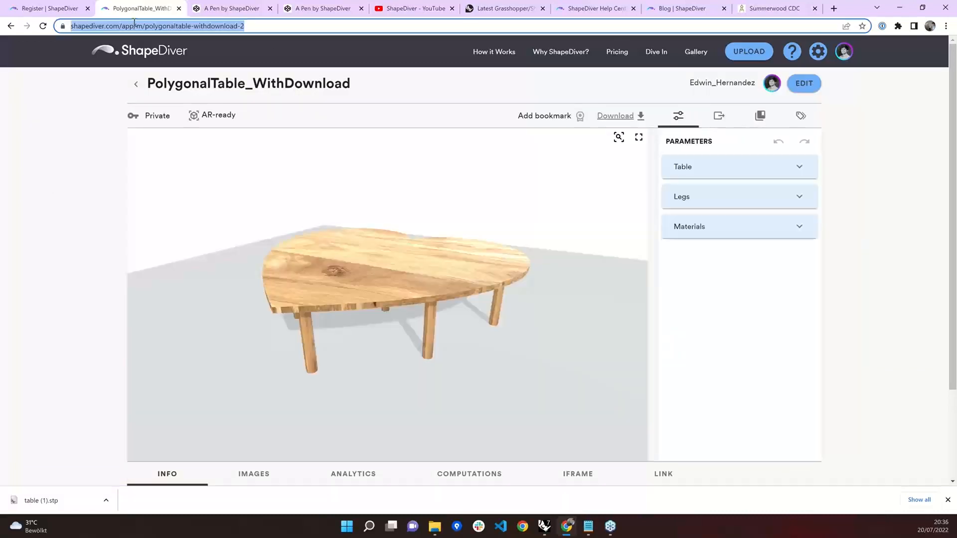
{"action": "left_click_drag", "start_coordinate": [85, 25], "coordinate": [71, 26]}
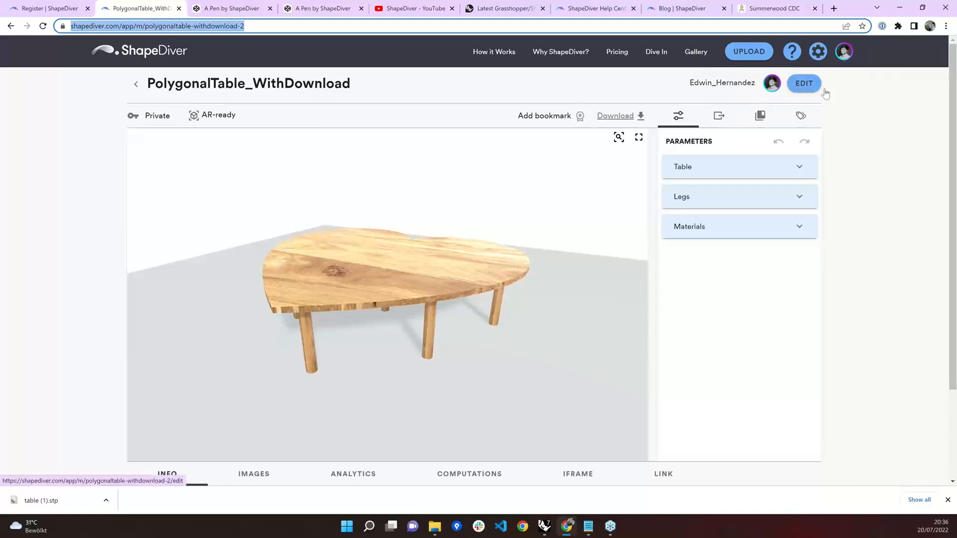
{"action": "left_click", "coordinate": [803, 84]}
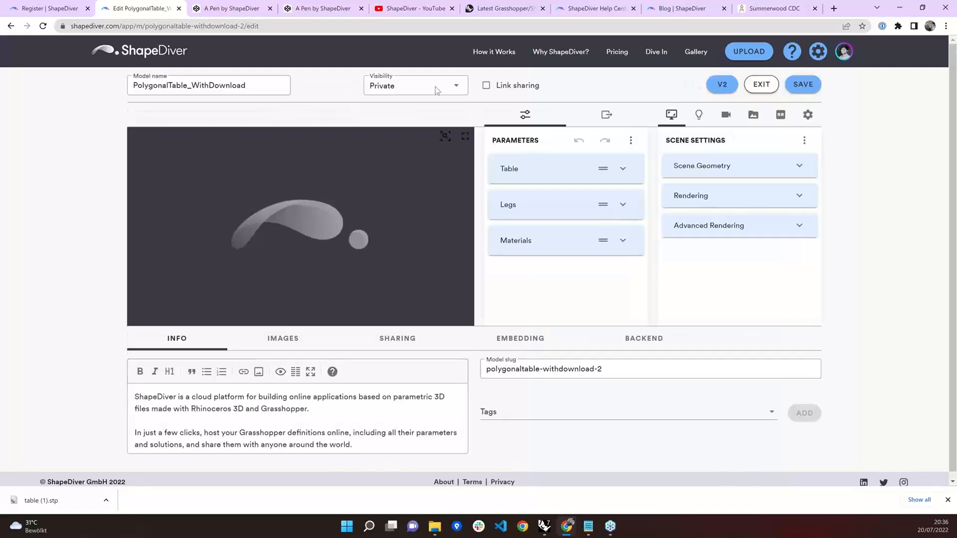
- Try the model's visibility options, leaving it set to Private
{"action": "left_click", "coordinate": [408, 83]}
{"action": "left_click", "coordinate": [334, 79]}
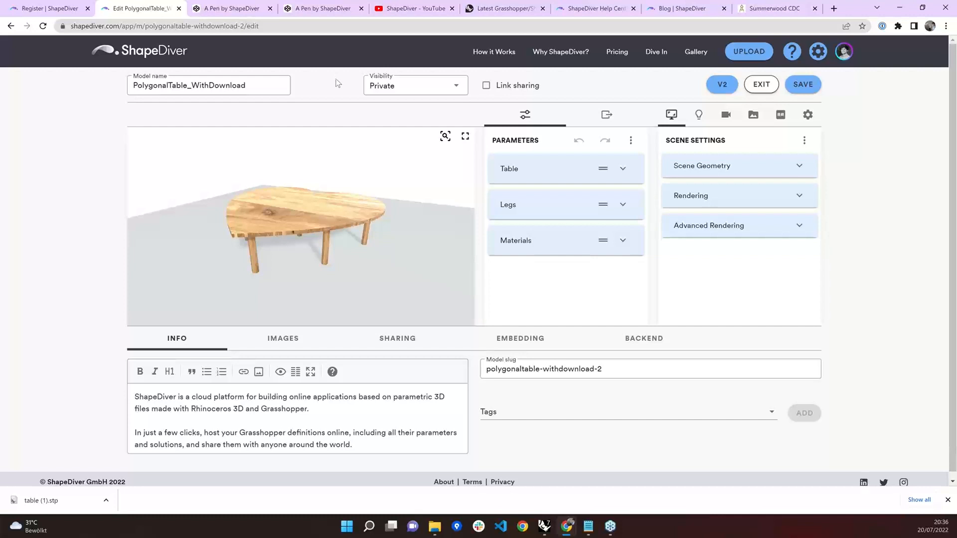
{"action": "left_click", "coordinate": [377, 87]}
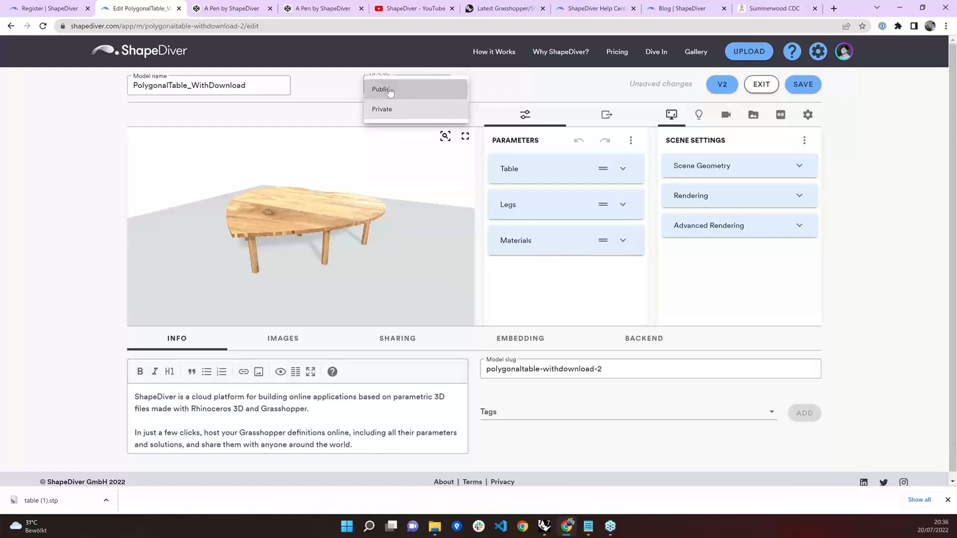
{"action": "left_click", "coordinate": [390, 90]}
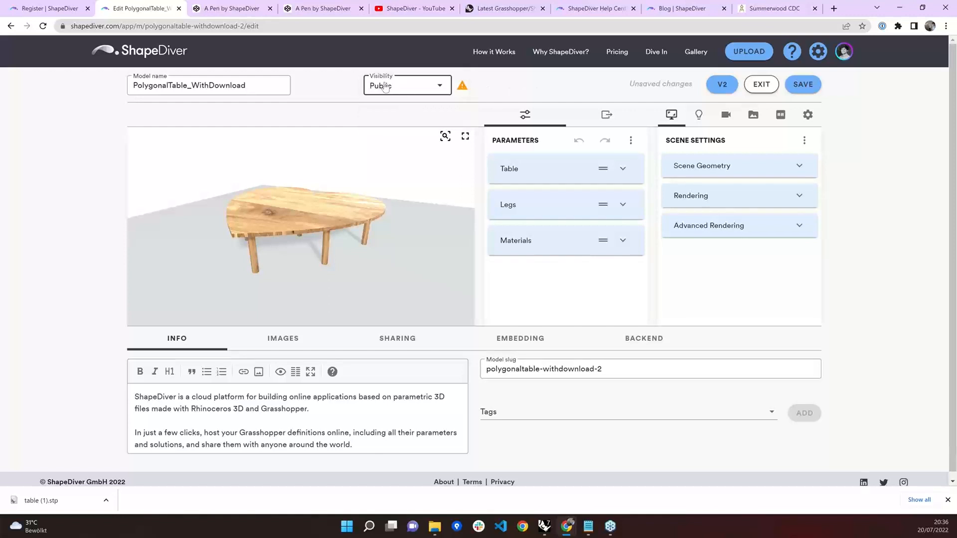
{"action": "left_click", "coordinate": [385, 88]}
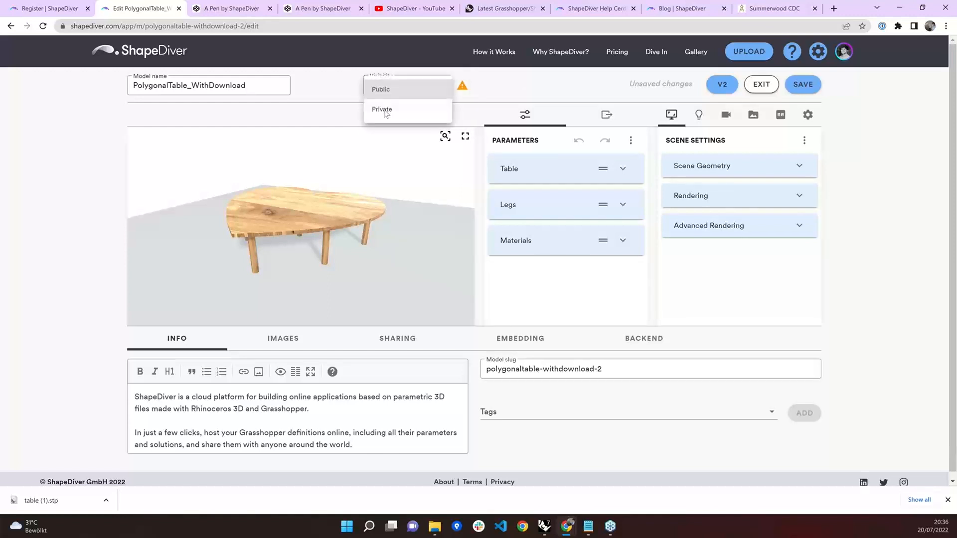
{"action": "left_click", "coordinate": [382, 110]}
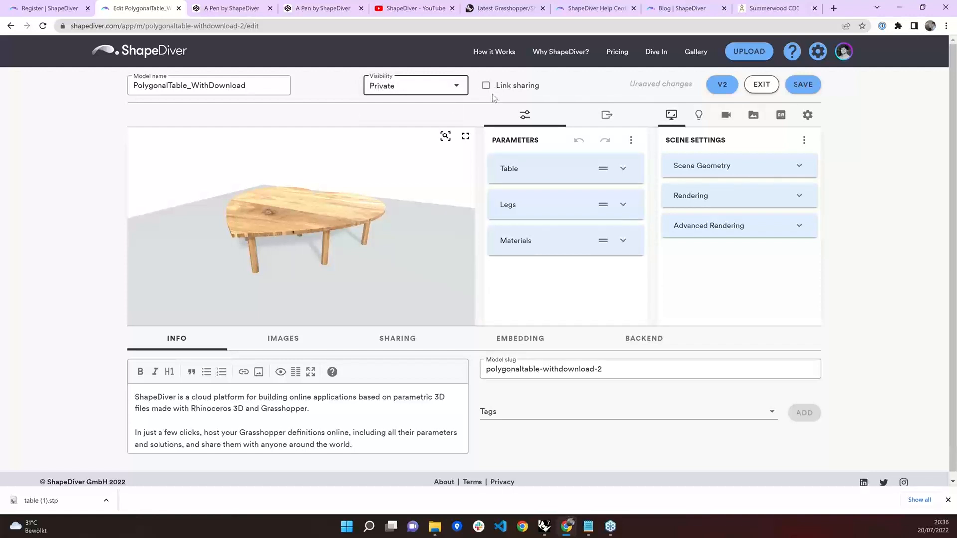
- Enable link sharing and save with the current camera as default, then exit editing
{"action": "left_click", "coordinate": [485, 90]}
{"action": "left_click", "coordinate": [803, 85]}
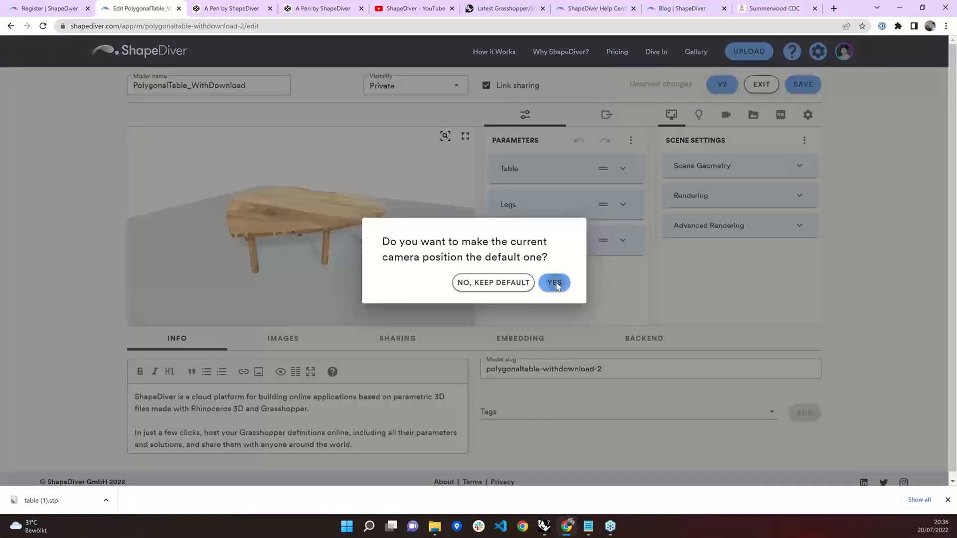
{"action": "left_click", "coordinate": [555, 283]}
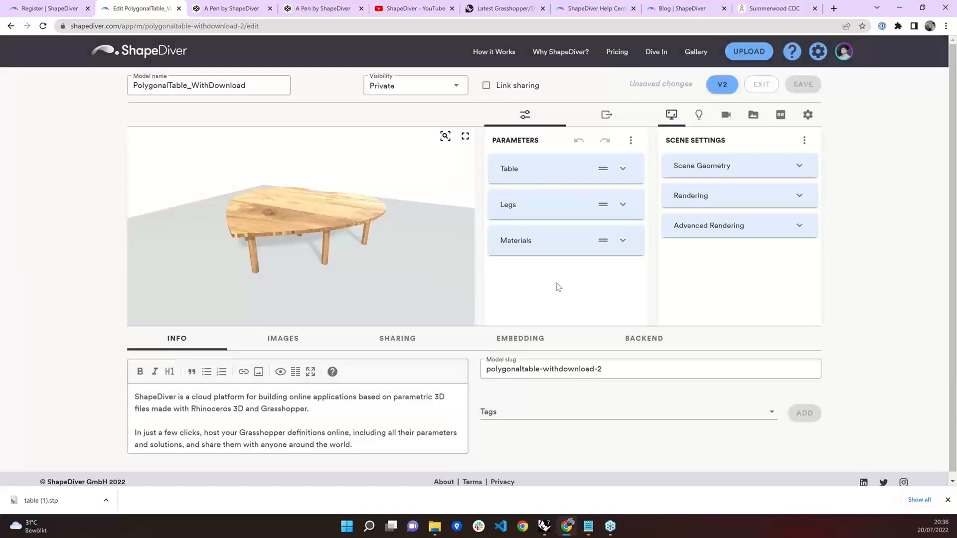
{"action": "left_click", "coordinate": [762, 86]}
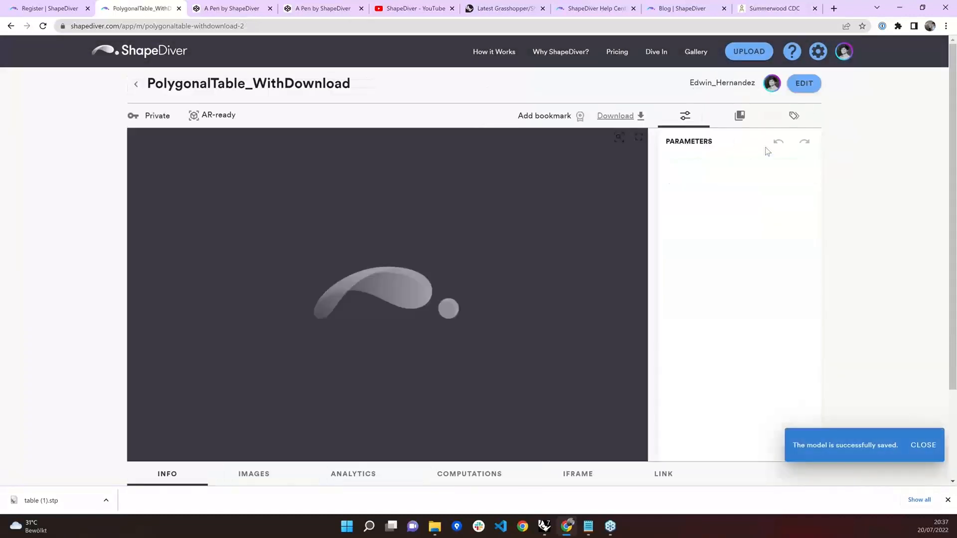
- Copy the model's private share URL from its LINK tab
{"action": "scroll", "coordinate": [712, 204], "scroll_direction": "down", "scroll_amount": 2}
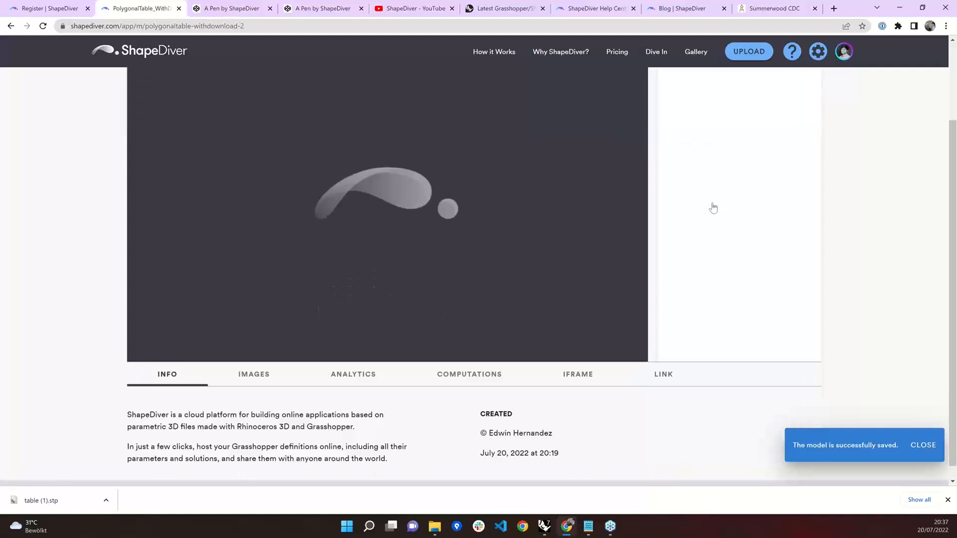
{"action": "scroll", "coordinate": [713, 207], "scroll_direction": "down", "scroll_amount": 1}
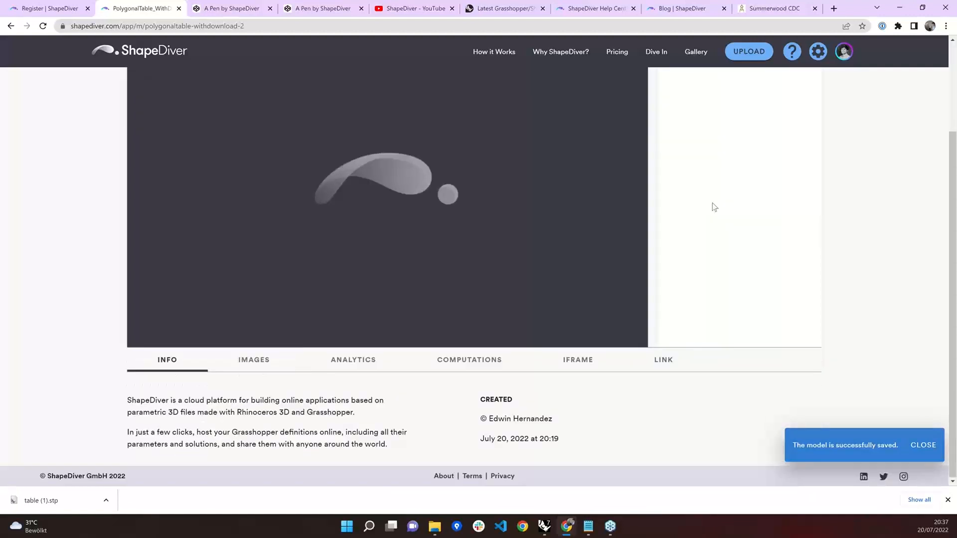
{"action": "left_click", "coordinate": [656, 361]}
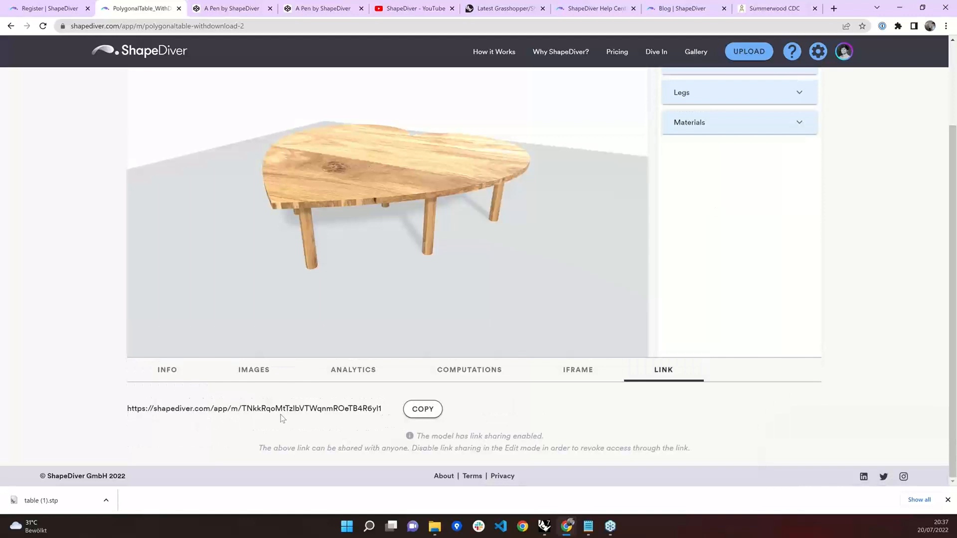
{"action": "left_click_drag", "start_coordinate": [384, 409], "coordinate": [119, 411]}
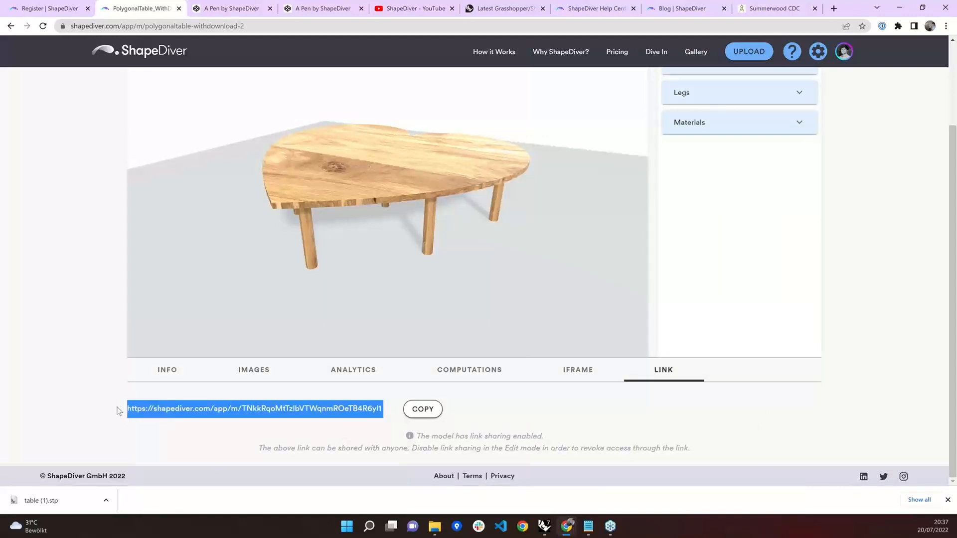
{"action": "left_click", "coordinate": [422, 410]}
{"action": "mouse_move", "coordinate": [577, 529]}
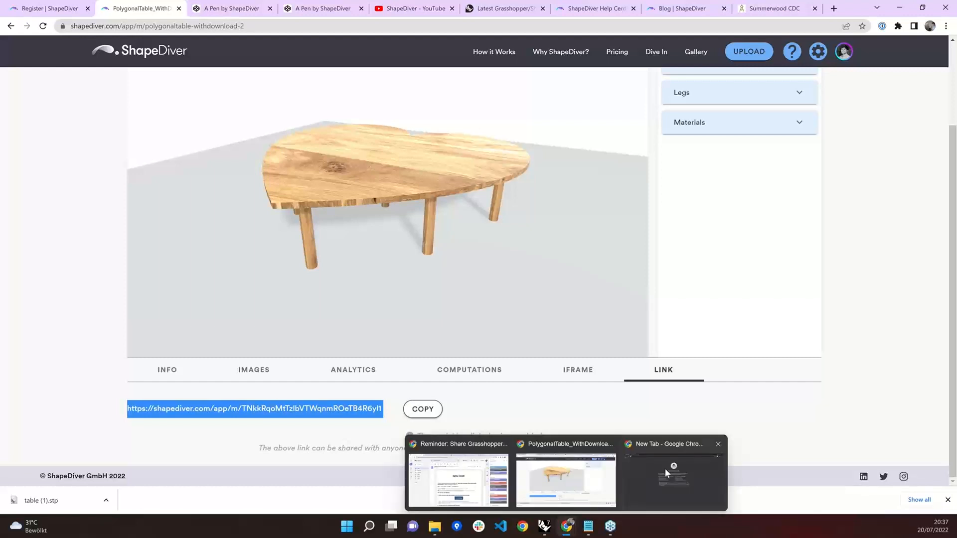
{"action": "left_click", "coordinate": [664, 468]}
{"action": "key", "text": "ctrl+v"}
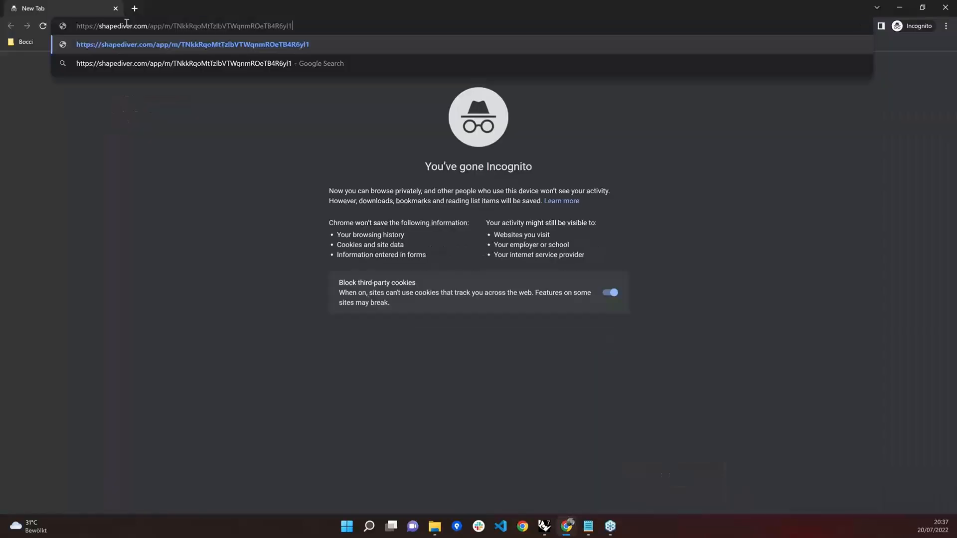
{"action": "key", "text": "Return"}
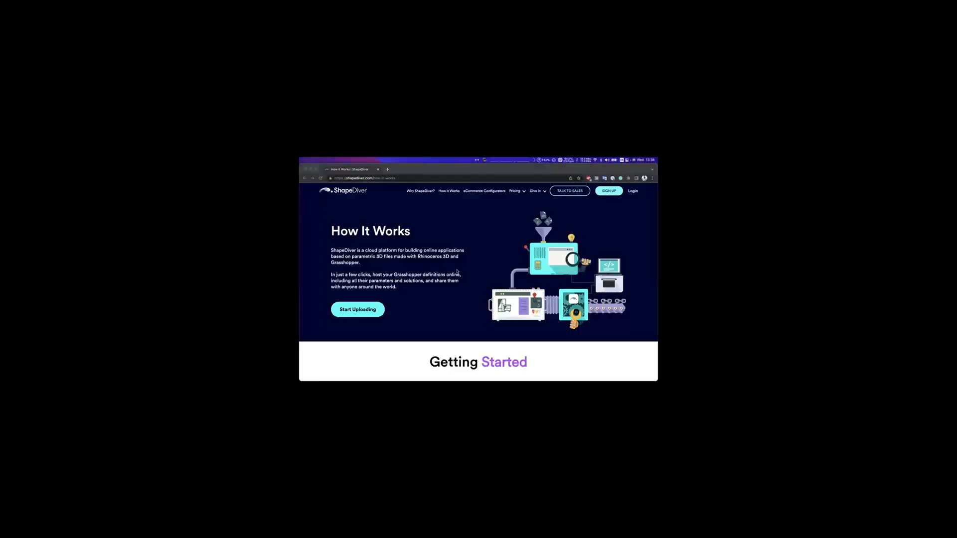
{"action": "left_click", "coordinate": [423, 178]}
{"action": "type", "text": "webshapingbay.com"}
{"action": "key", "text": "Return"}
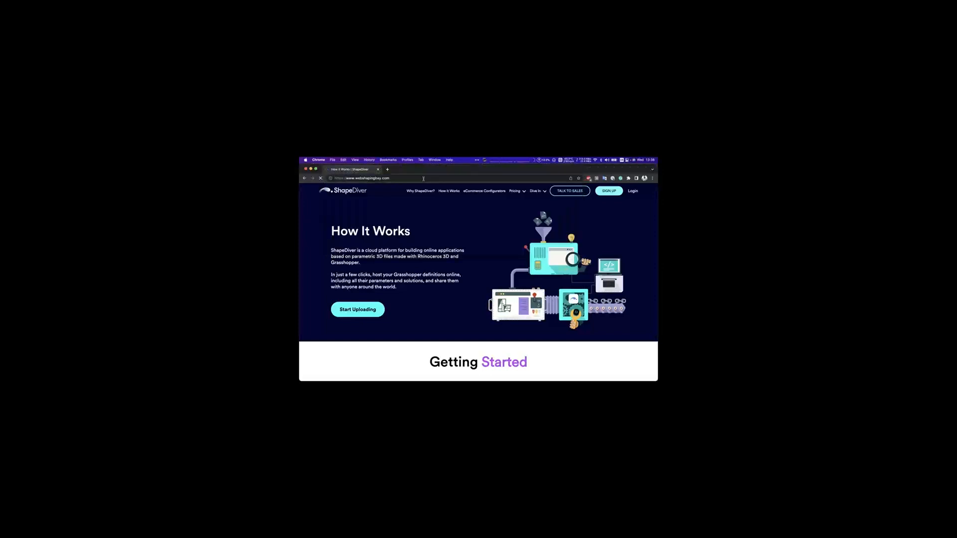
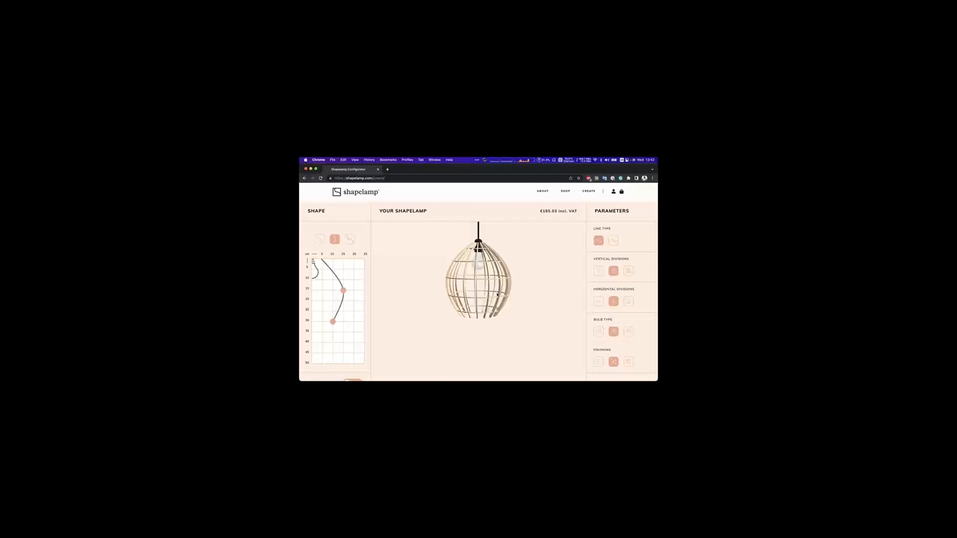
- Try the third and then a rounder shape preset, dragging profile points to widen and lengthen the lamp
{"action": "left_click", "coordinate": [351, 240]}
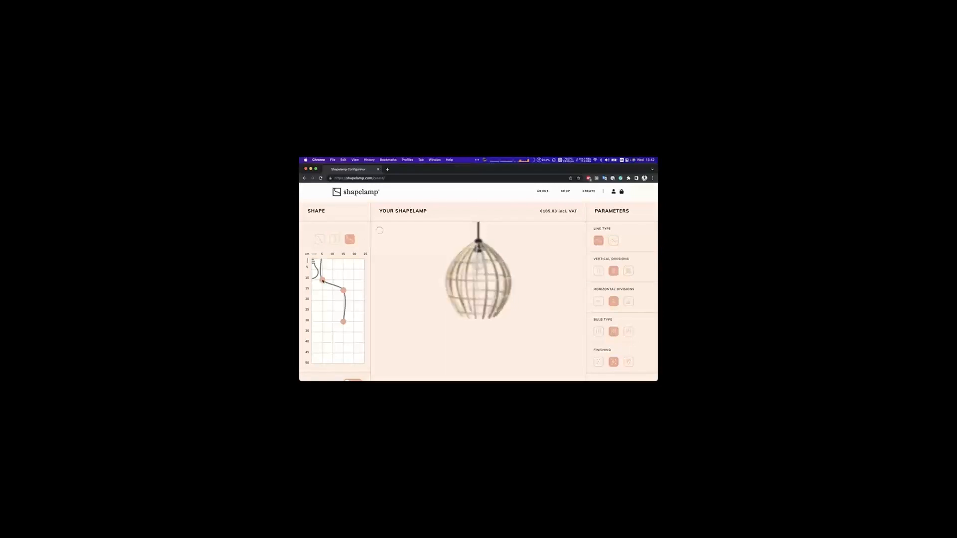
{"action": "mouse_move", "coordinate": [323, 281]}
{"action": "left_mouse_down"}
{"action": "mouse_move", "coordinate": [357, 268]}
{"action": "mouse_move", "coordinate": [323, 290]}
{"action": "left_mouse_up"}
{"action": "left_click_drag", "start_coordinate": [337, 333], "coordinate": [328, 346]}
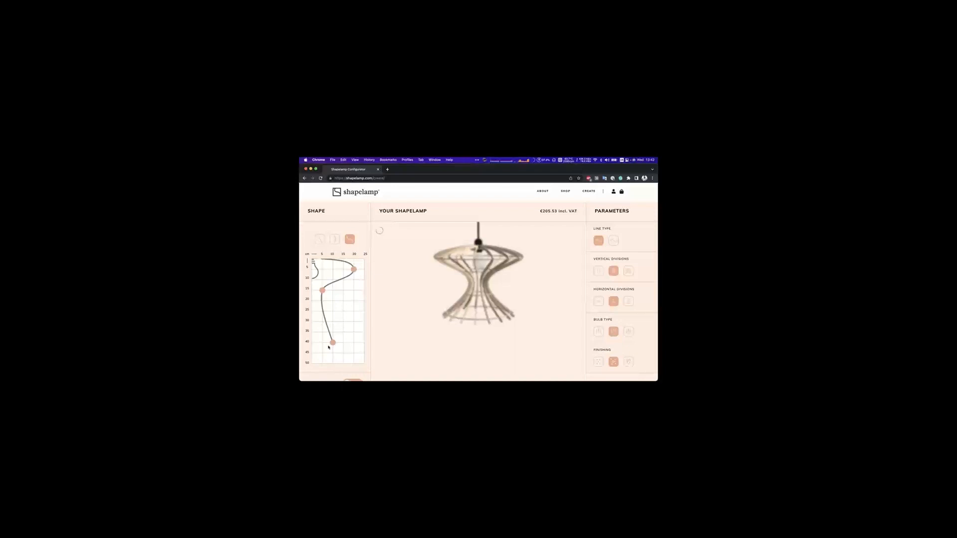
{"action": "left_click_drag", "start_coordinate": [322, 290], "coordinate": [345, 291]}
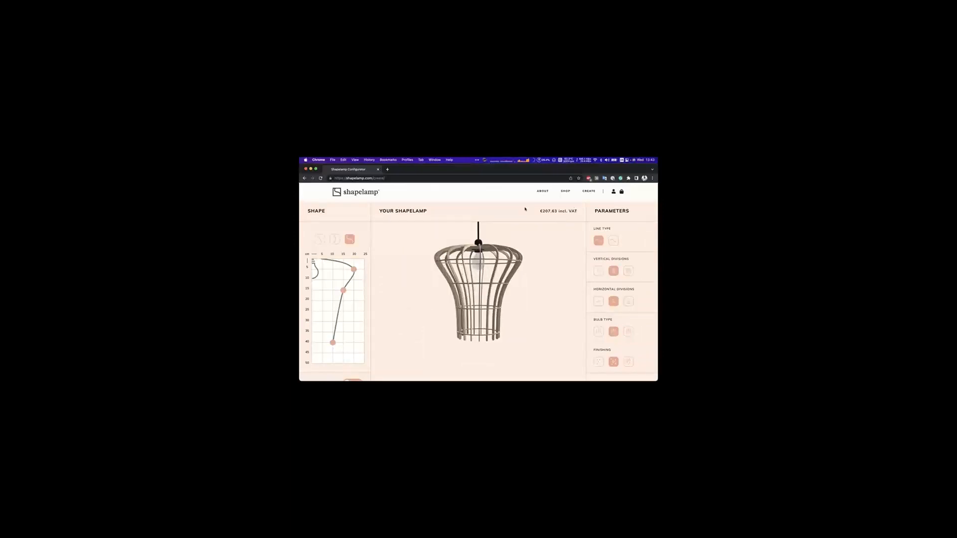
{"action": "left_click", "coordinate": [336, 240]}
{"action": "left_click_drag", "start_coordinate": [333, 322], "coordinate": [343, 290]}
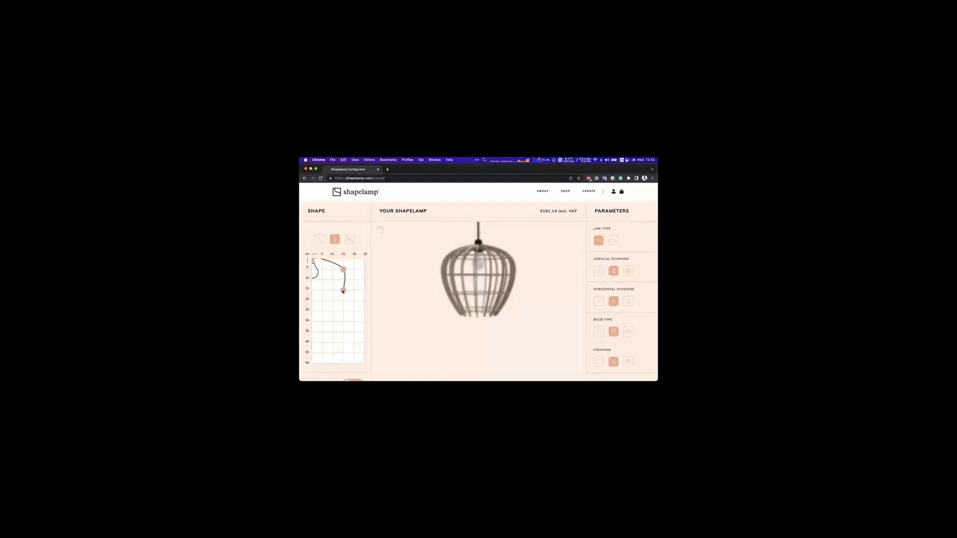
- Reapply the three-point preset, drag its points into an hourglass, and use straight-line profile segments
{"action": "left_click", "coordinate": [351, 239]}
{"action": "left_click_drag", "start_coordinate": [323, 279], "coordinate": [354, 270]}
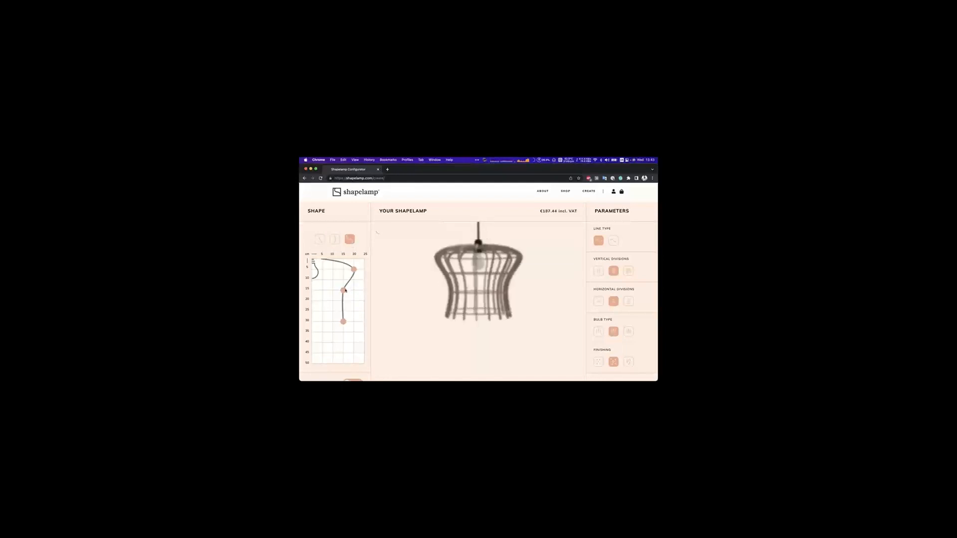
{"action": "left_click_drag", "start_coordinate": [333, 306], "coordinate": [322, 311]}
{"action": "left_click_drag", "start_coordinate": [343, 322], "coordinate": [345, 363]}
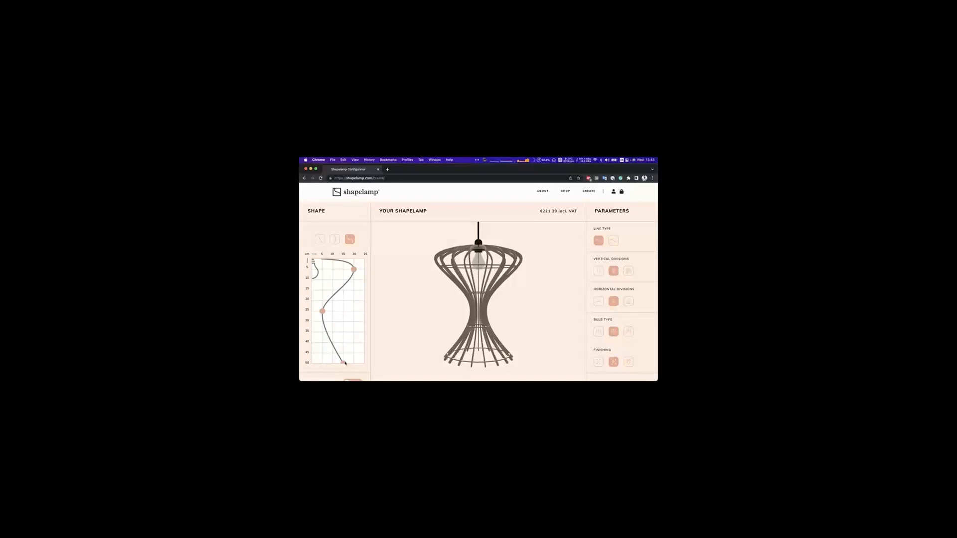
{"action": "left_click", "coordinate": [613, 242]}
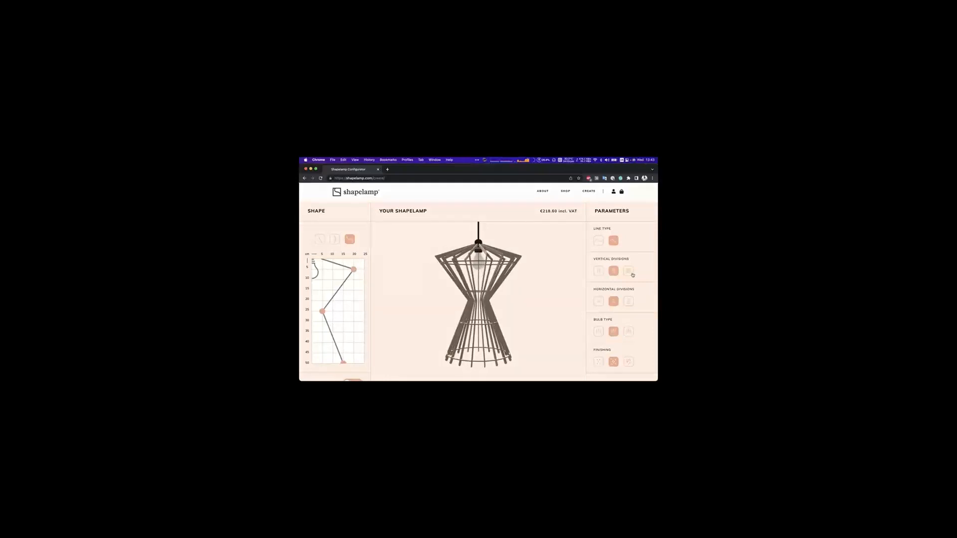
- Scroll down the Shapelamp configurator page
{"action": "scroll", "coordinate": [632, 275], "scroll_direction": "down", "scroll_amount": 2}
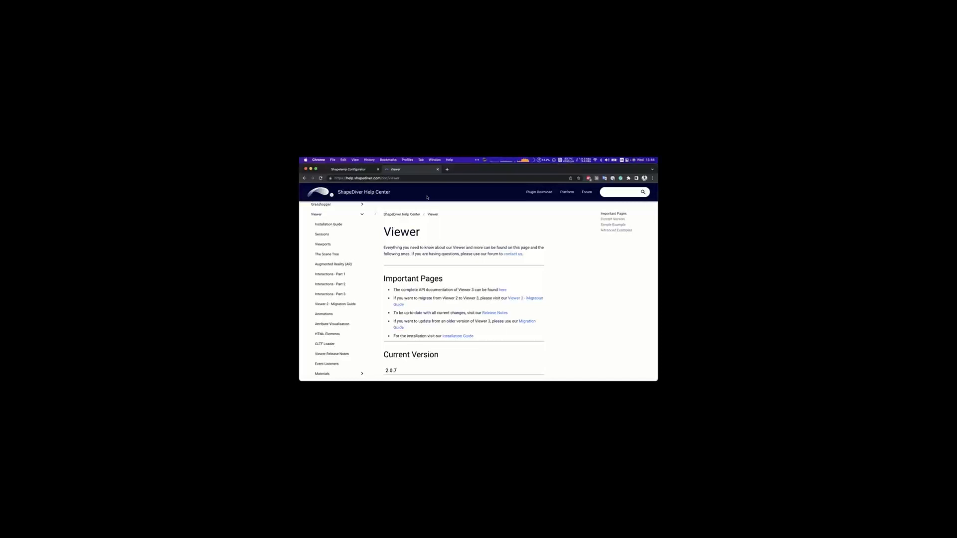
- Close the Viewer tab and load Nova25's text signet ring page via the 'nove' address suggestion
{"action": "left_click", "coordinate": [438, 170]}
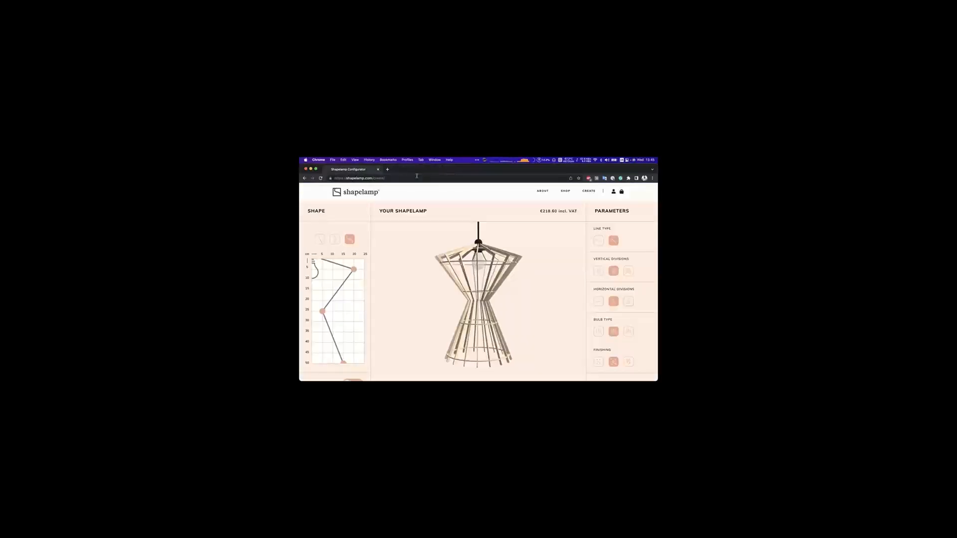
{"action": "left_click", "coordinate": [416, 178]}
{"action": "type", "text": "nove"}
{"action": "key", "text": "Down"}
{"action": "key", "text": "Down"}
{"action": "key", "text": "Down"}
{"action": "key", "text": "Down"}
{"action": "key", "text": "Return"}
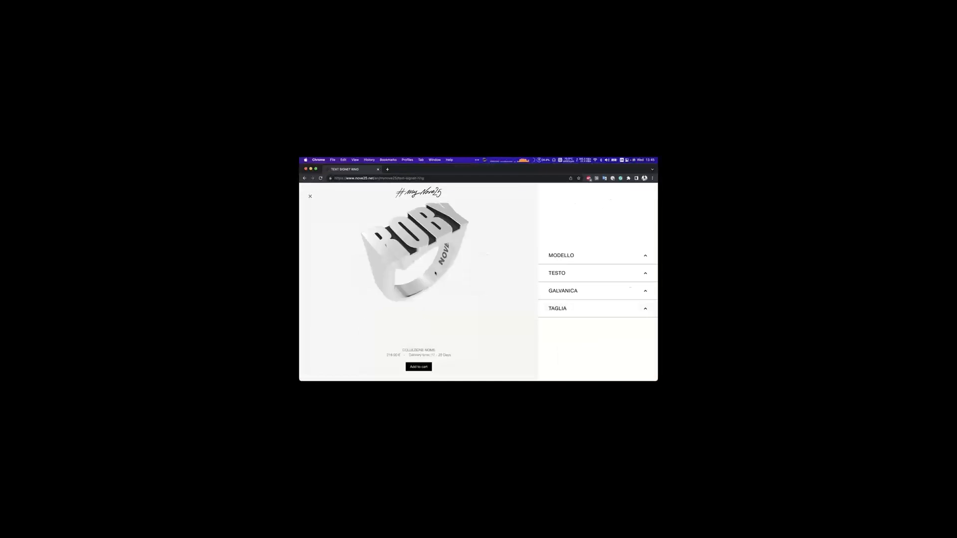
- Replace the engraved name on the ring with 'Rhino' in the TESTO options
{"action": "left_click", "coordinate": [593, 273]}
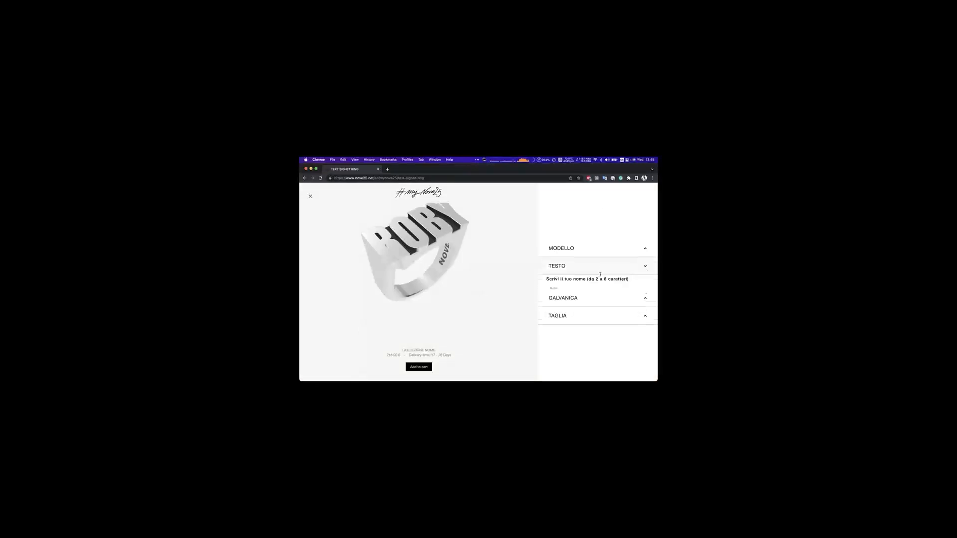
{"action": "double_click", "coordinate": [557, 279]}
{"action": "type", "text": "a"}
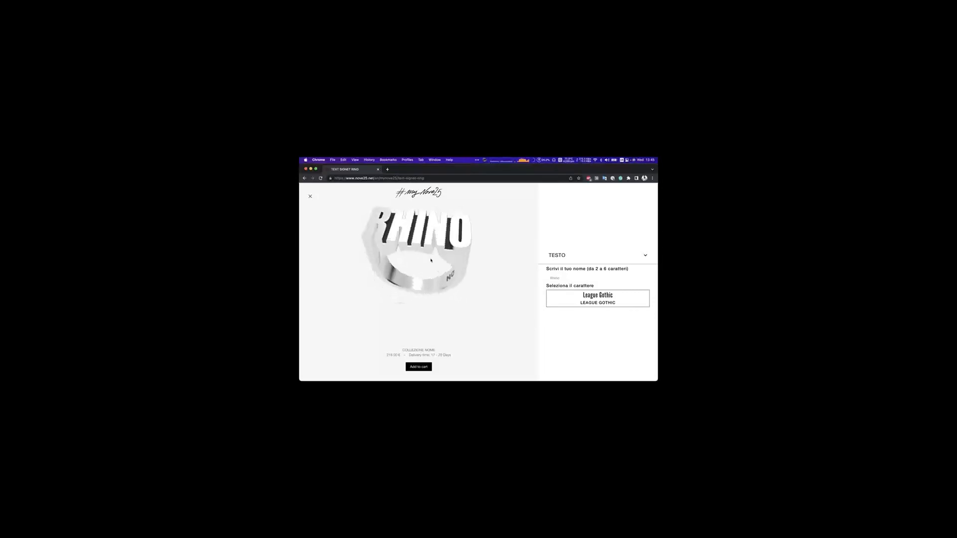
{"action": "left_click", "coordinate": [645, 256]}
- Switch the model to the BRACCIALE NOME TRAFORO CON FORZATINA bracelet and view its size choices
{"action": "left_click", "coordinate": [644, 256]}
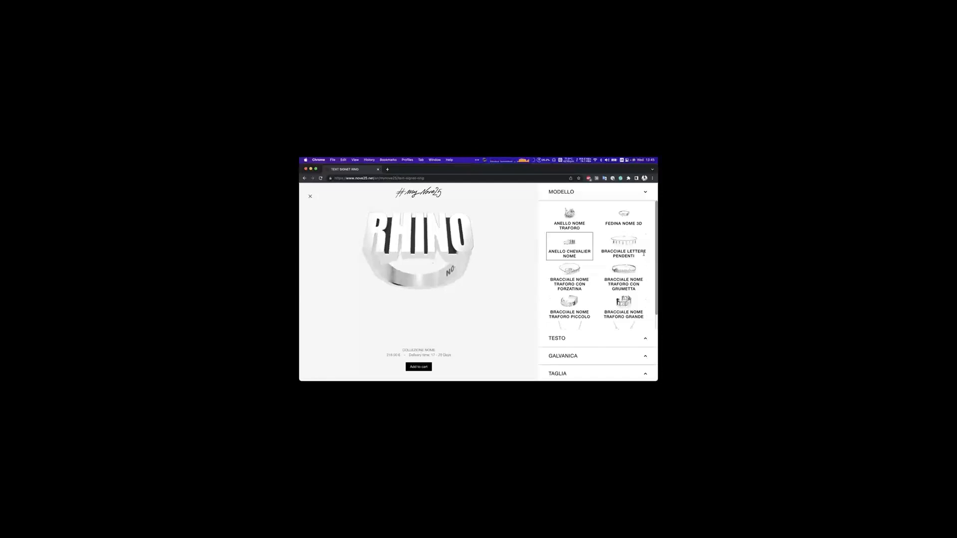
{"action": "left_click", "coordinate": [573, 272]}
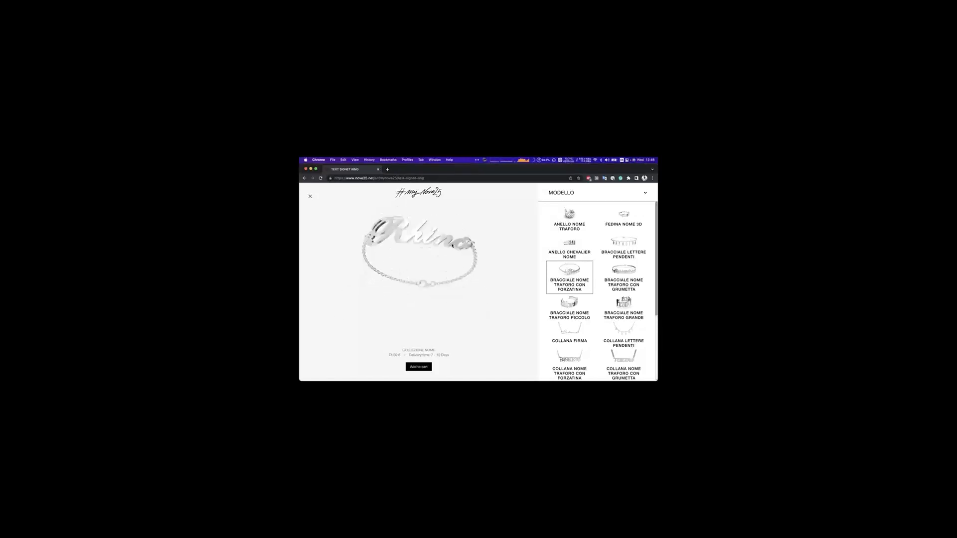
{"action": "left_click_drag", "start_coordinate": [453, 247], "coordinate": [451, 246]}
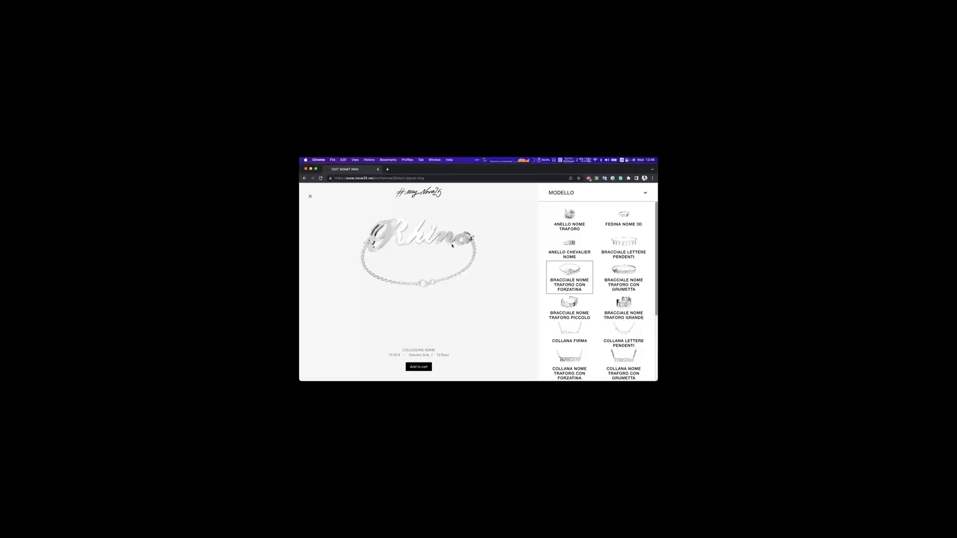
{"action": "left_click", "coordinate": [416, 367]}
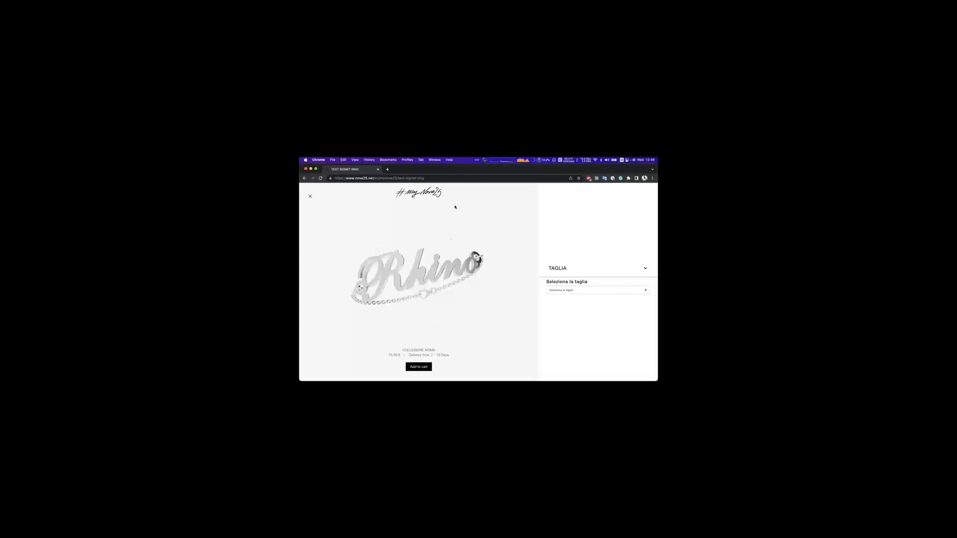
{"action": "left_click", "coordinate": [431, 178]}
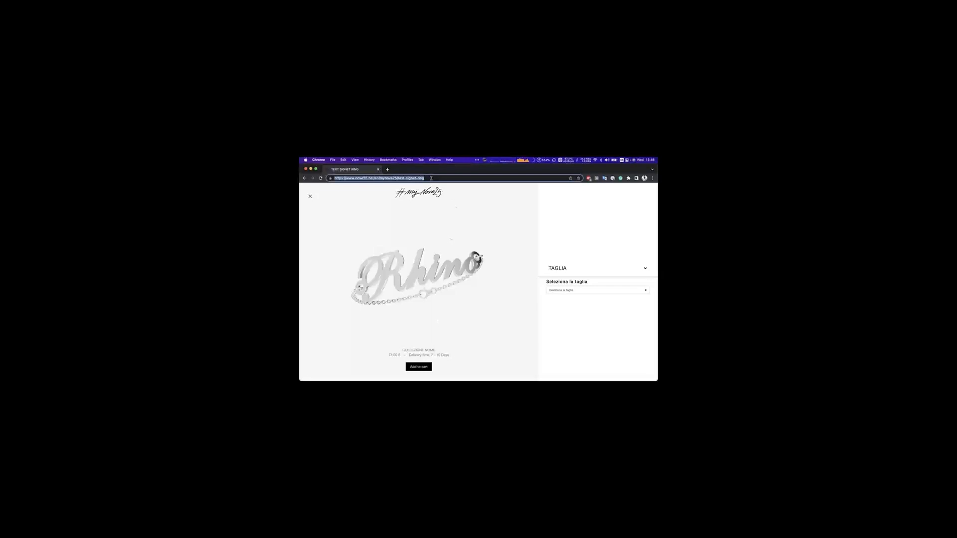
- Load florians-huetten.de/konfigurator/ and show the garden house as a 2D plan with Grundform options
{"action": "type", "text": "florians-huetten.de/konfigurator/"}
{"action": "key", "text": "Return"}
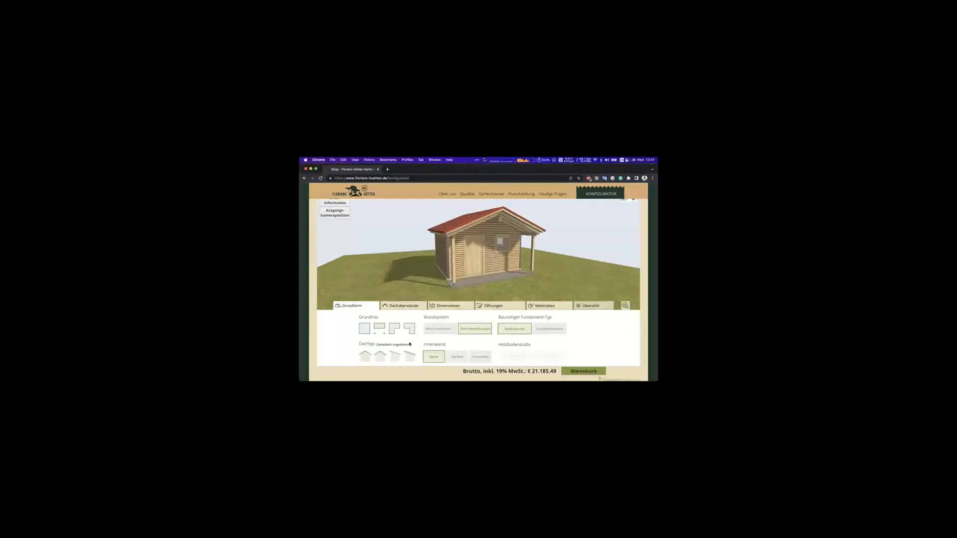
{"action": "left_click", "coordinate": [404, 305]}
{"action": "left_click", "coordinate": [448, 307]}
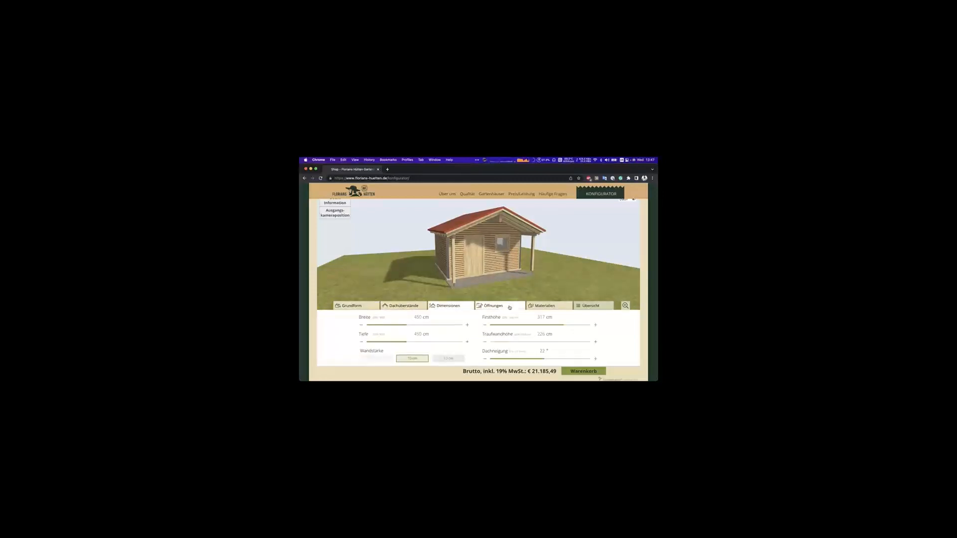
{"action": "left_click", "coordinate": [500, 306]}
{"action": "left_click", "coordinate": [350, 359]}
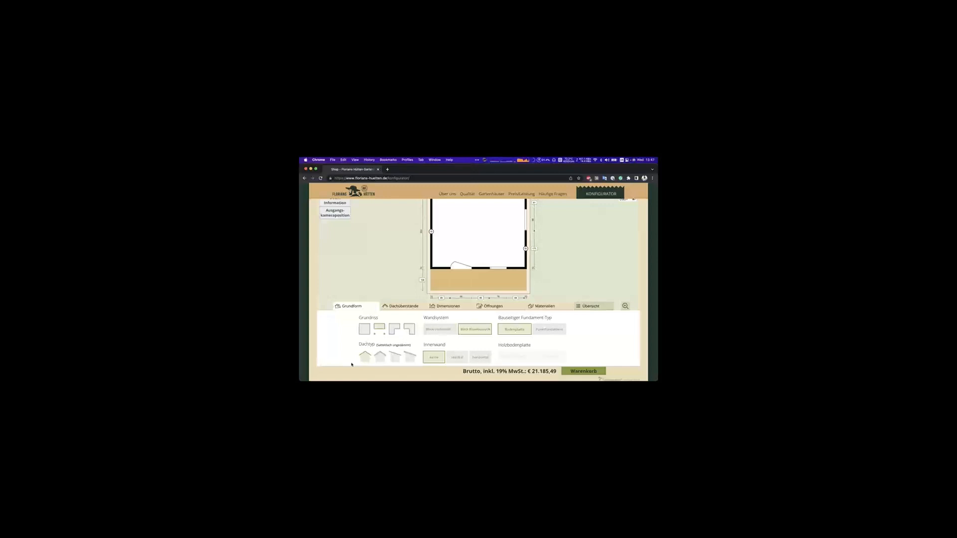
- Show the door and window openings options and orbit the 3D hut to a straight-on side view
{"action": "scroll", "coordinate": [485, 275], "scroll_direction": "up", "scroll_amount": 1}
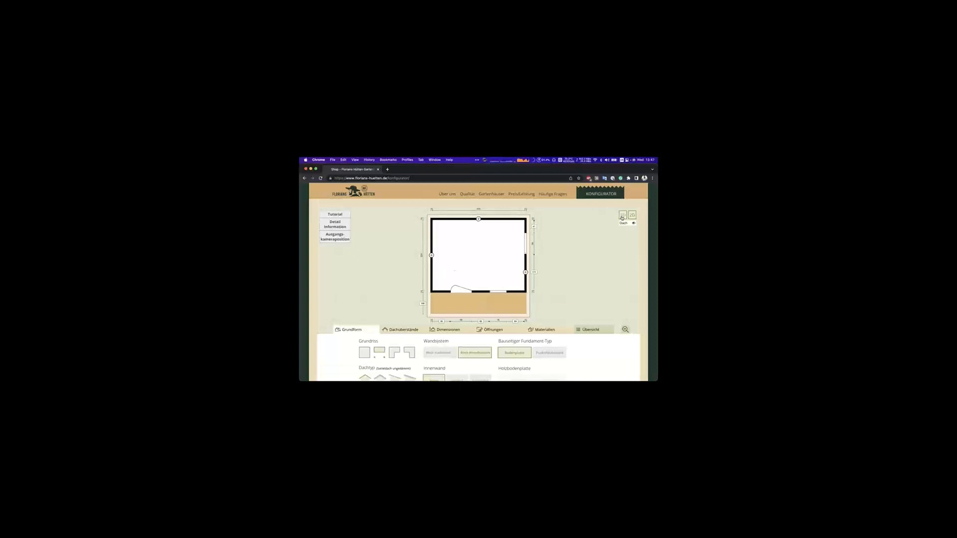
{"action": "left_click", "coordinate": [622, 215]}
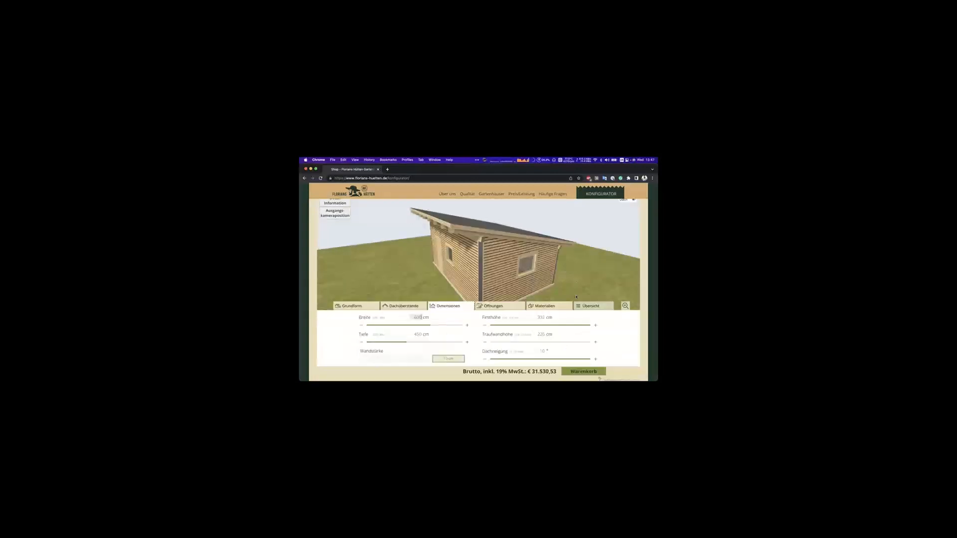
{"action": "left_click_drag", "start_coordinate": [576, 296], "coordinate": [596, 293]}
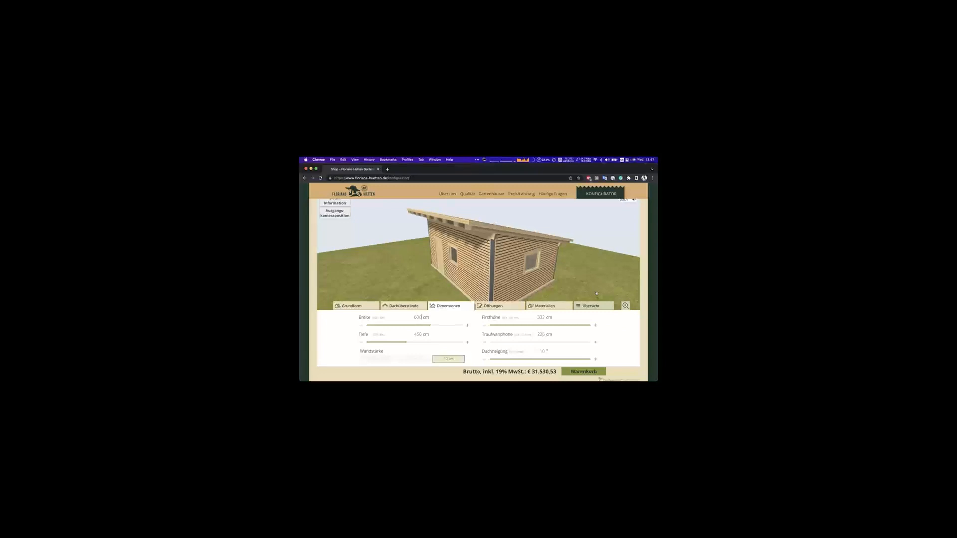
{"action": "left_click", "coordinate": [507, 306]}
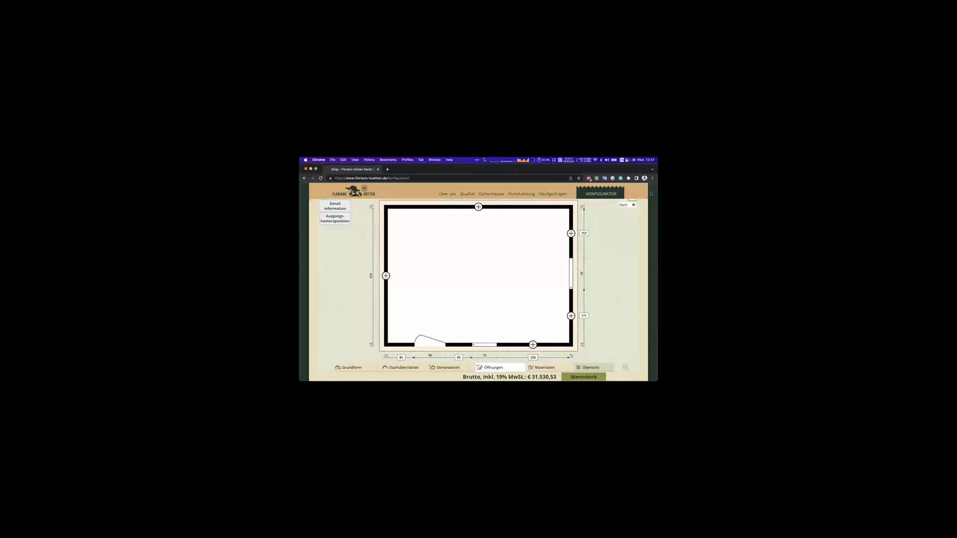
{"action": "scroll", "coordinate": [651, 193], "scroll_direction": "up", "scroll_amount": 1}
{"action": "left_click", "coordinate": [622, 215]}
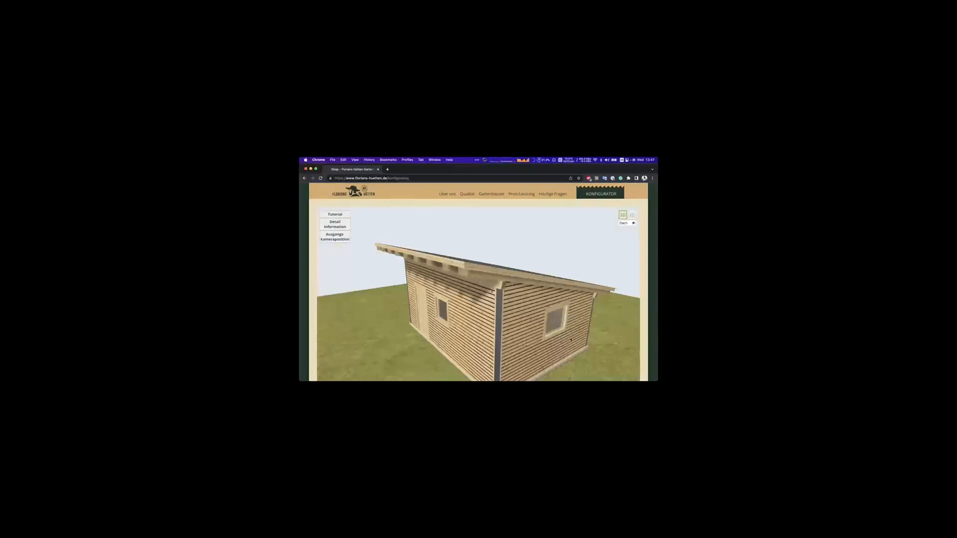
{"action": "left_click_drag", "start_coordinate": [572, 339], "coordinate": [439, 319]}
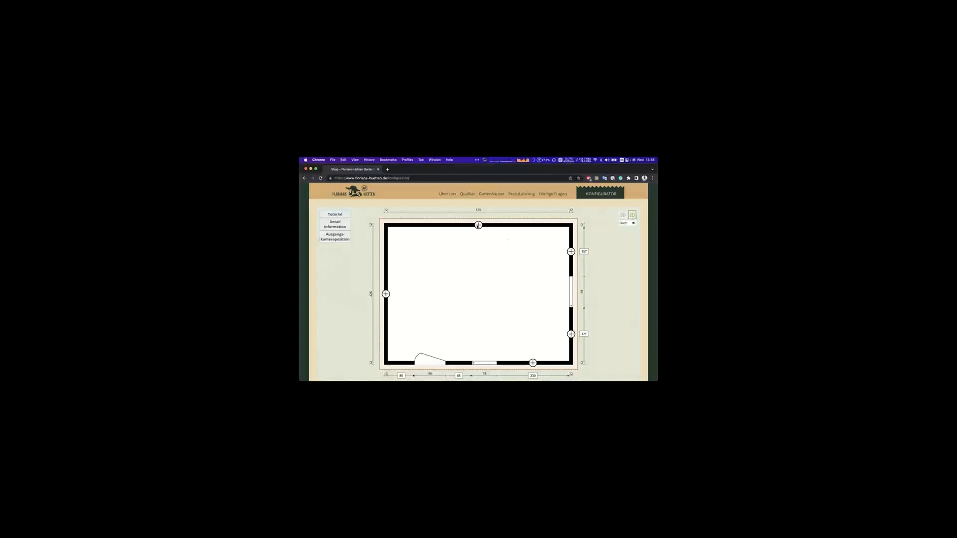
- Put a 2-Flüglige Fenstertüre in the top wall and pick a narrow window for another wall
{"action": "left_click", "coordinate": [478, 226]}
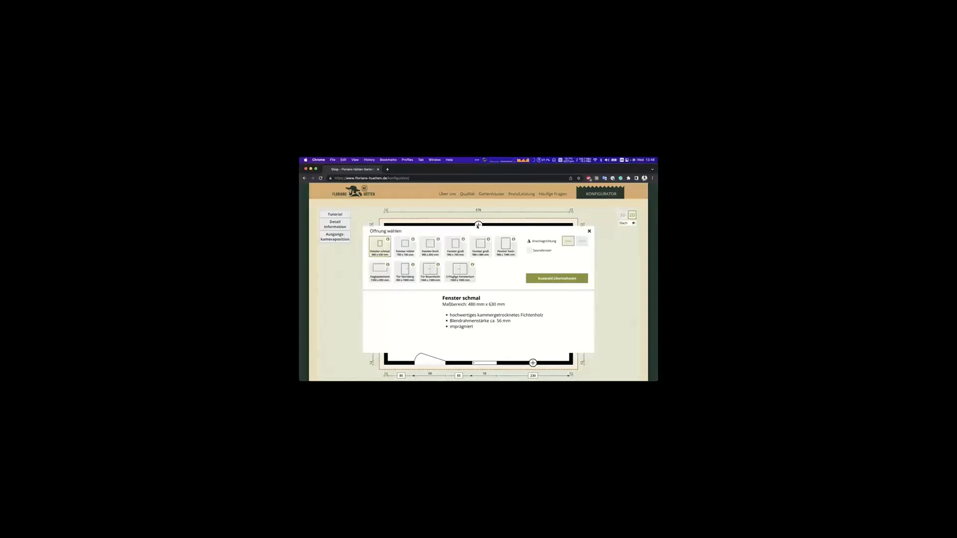
{"action": "left_click", "coordinate": [553, 278]}
{"action": "left_click", "coordinate": [386, 294]}
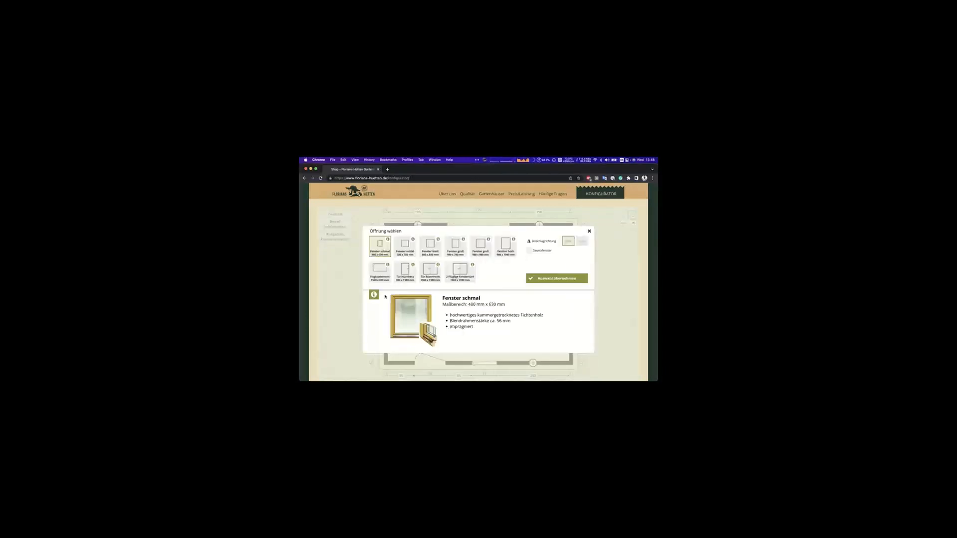
{"action": "left_click", "coordinate": [505, 246]}
{"action": "left_click", "coordinate": [559, 279]}
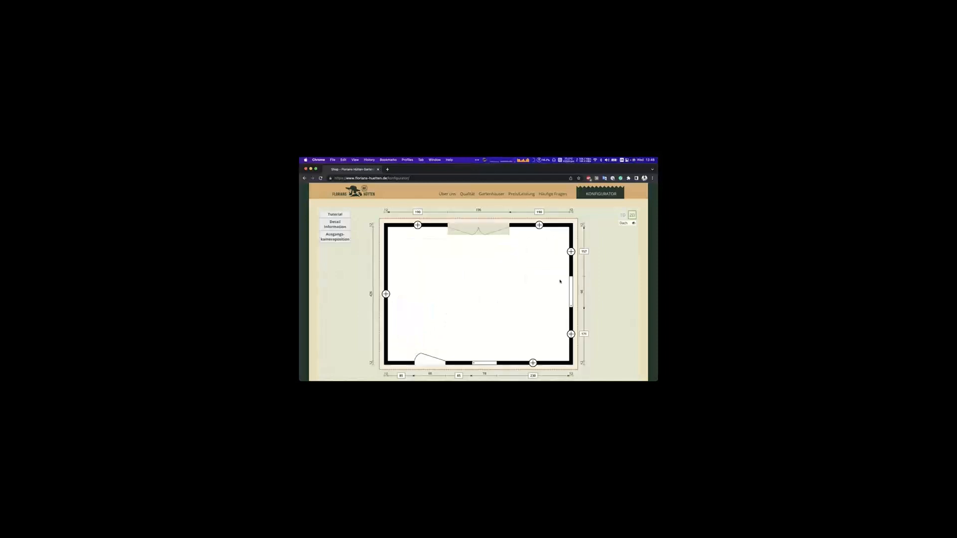
- Orbit the hut in 3D, check its material options, and open the Übersicht summary
{"action": "left_click", "coordinate": [622, 215]}
{"action": "left_click_drag", "start_coordinate": [574, 315], "coordinate": [641, 333]}
{"action": "scroll", "coordinate": [640, 332], "scroll_direction": "down", "scroll_amount": 4}
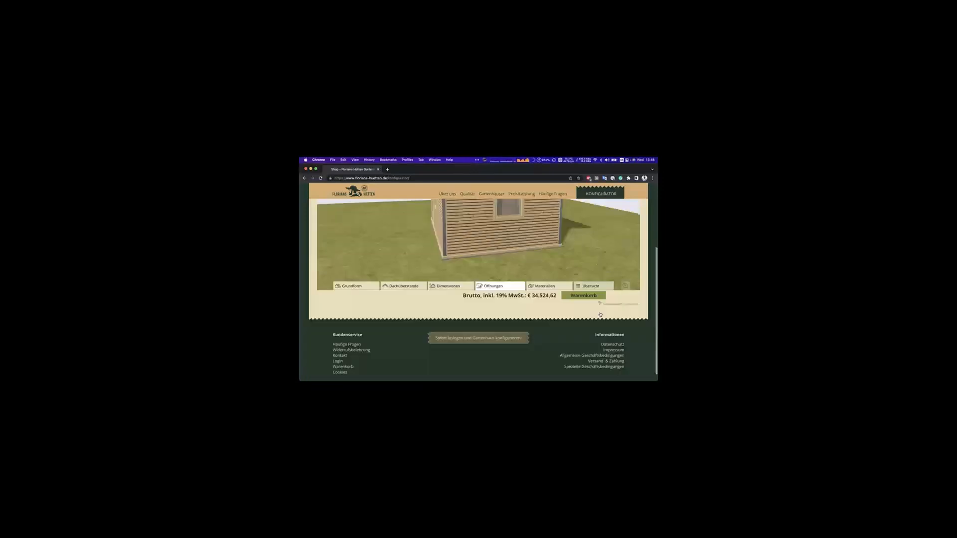
{"action": "left_click", "coordinate": [550, 287]}
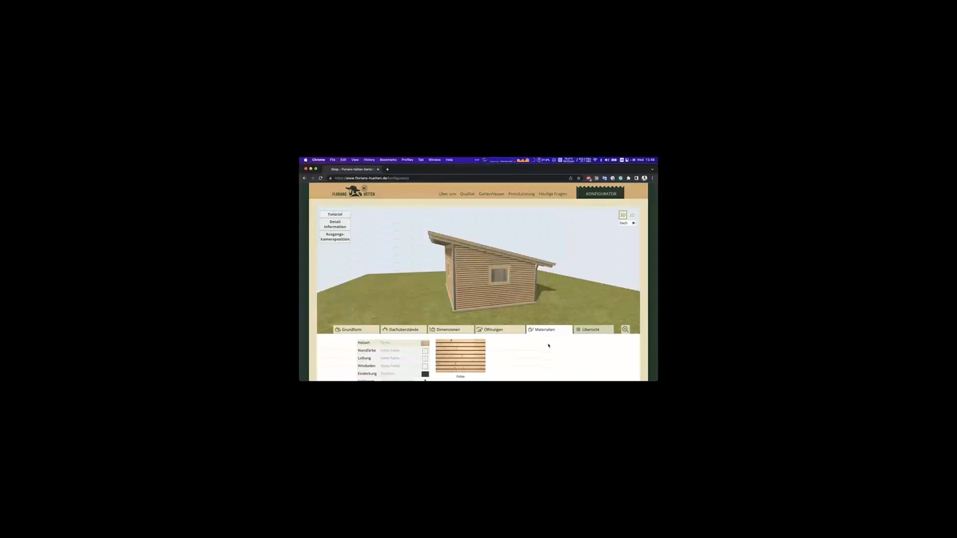
{"action": "left_click", "coordinate": [596, 329]}
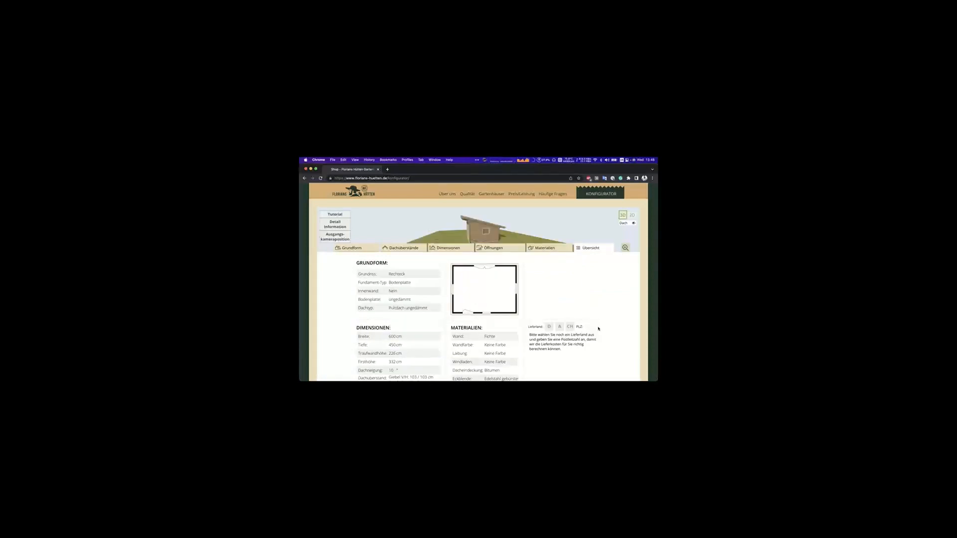
- Scroll down to the price bar and return to the hut's Grundform options
{"action": "scroll", "coordinate": [551, 361], "scroll_direction": "down", "scroll_amount": 2}
{"action": "scroll", "coordinate": [550, 361], "scroll_direction": "up", "scroll_amount": 5, "text": "ctrl"}
{"action": "scroll", "coordinate": [550, 361], "scroll_direction": "down", "scroll_amount": 1}
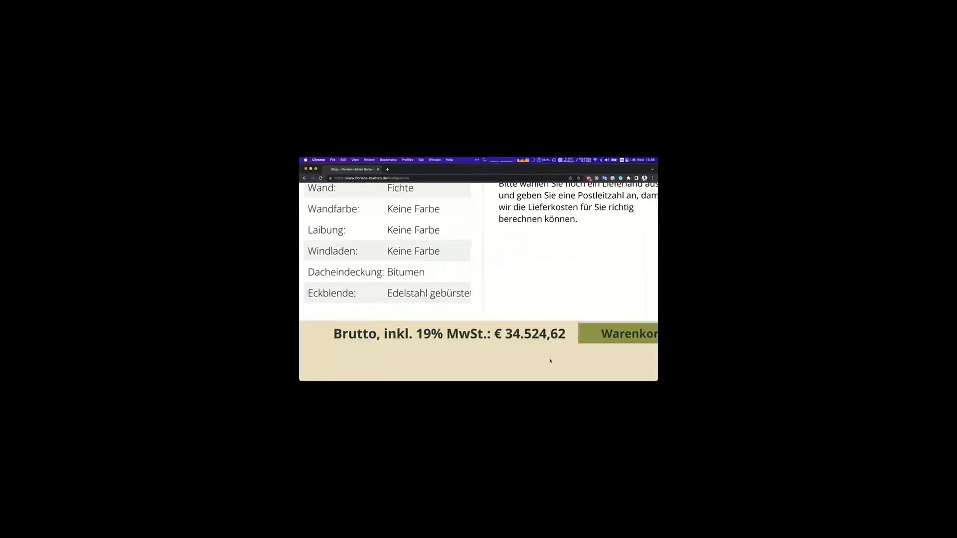
{"action": "scroll", "coordinate": [551, 361], "scroll_direction": "down", "scroll_amount": 1}
{"action": "scroll", "coordinate": [555, 329], "scroll_direction": "down", "scroll_amount": 5, "text": "ctrl"}
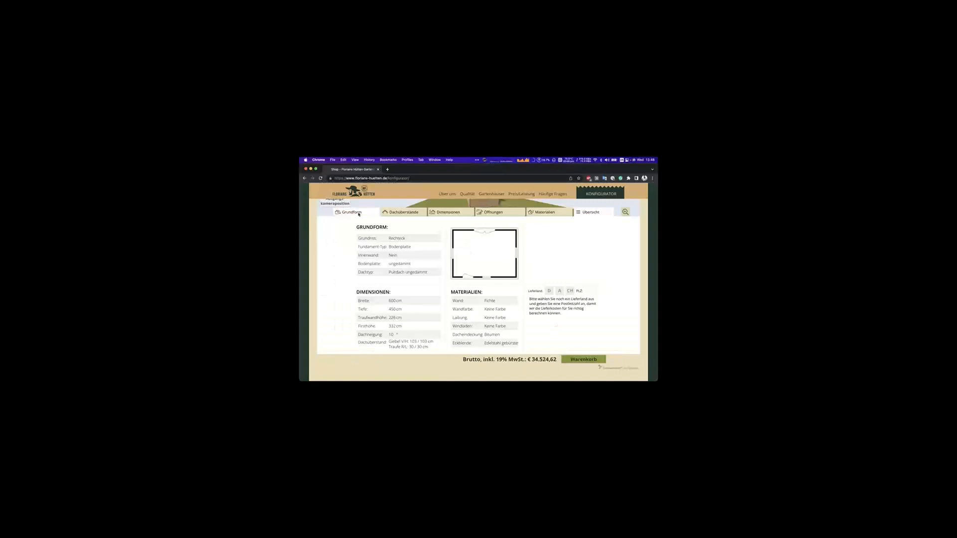
{"action": "left_click", "coordinate": [358, 213]}
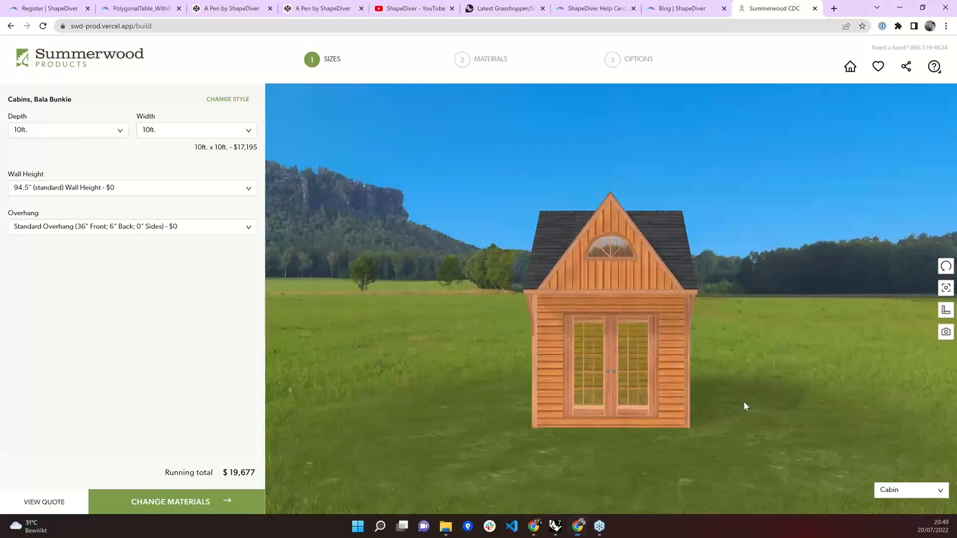
{"action": "left_click_drag", "start_coordinate": [744, 402], "coordinate": [584, 422]}
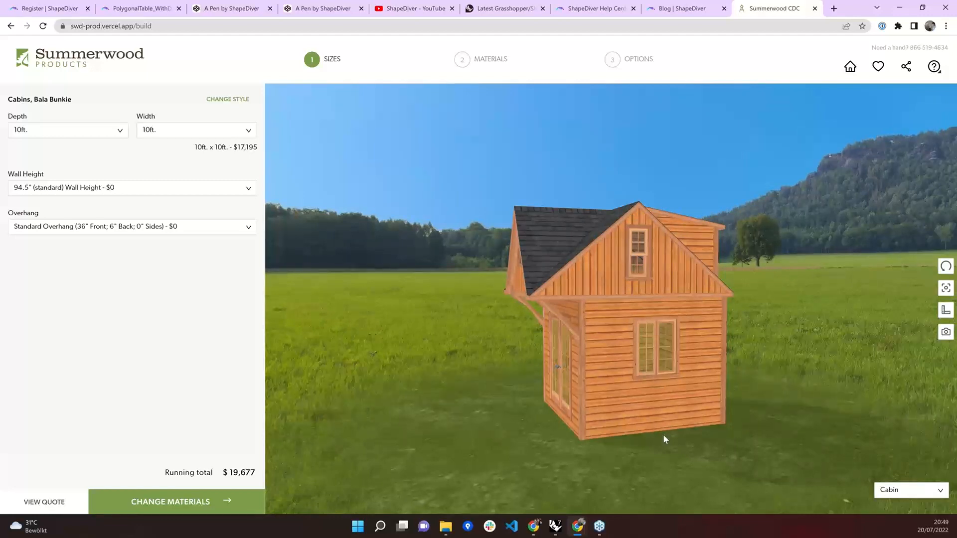
{"action": "left_click_drag", "start_coordinate": [663, 434], "coordinate": [699, 438]}
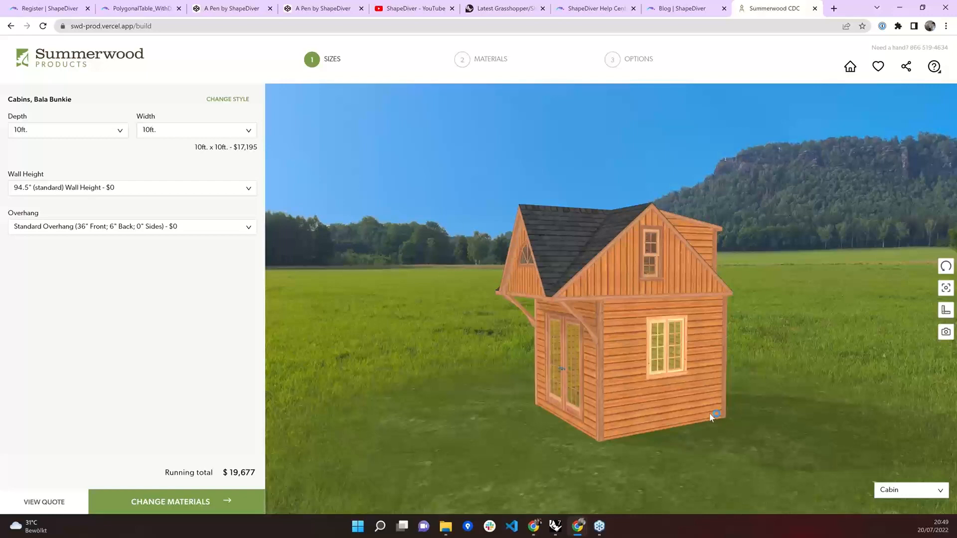
{"action": "scroll", "coordinate": [674, 360], "scroll_direction": "up", "scroll_amount": 2}
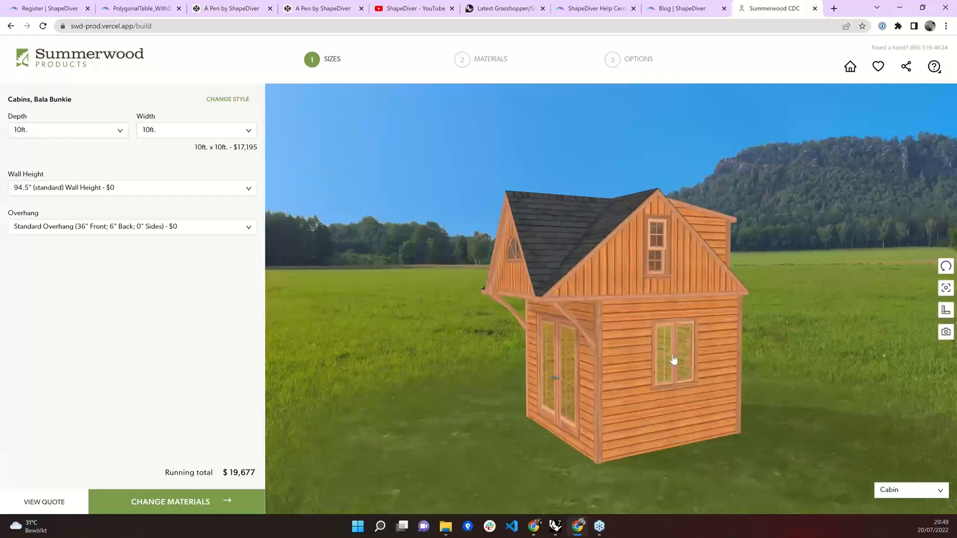
{"action": "left_click_drag", "start_coordinate": [674, 360], "coordinate": [632, 365]}
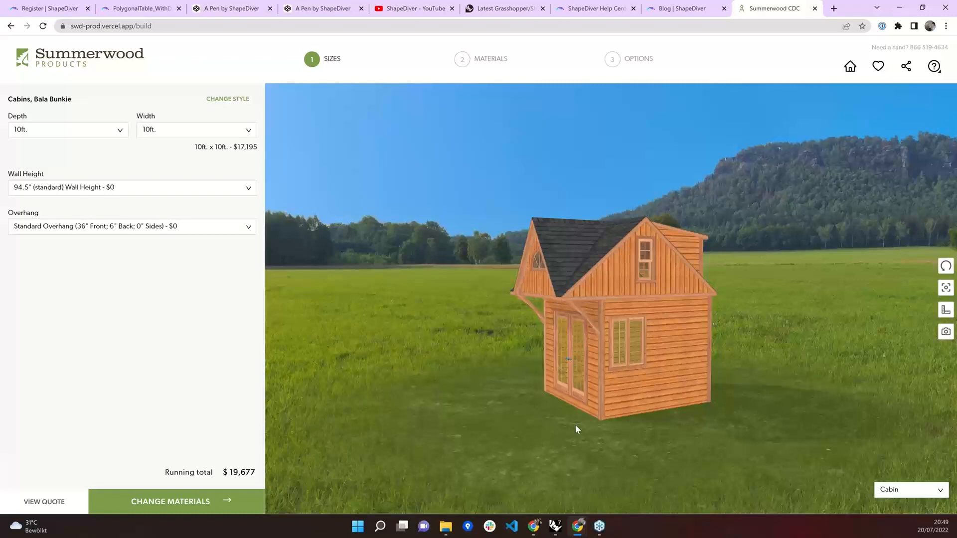
{"action": "left_click_drag", "start_coordinate": [575, 427], "coordinate": [601, 374]}
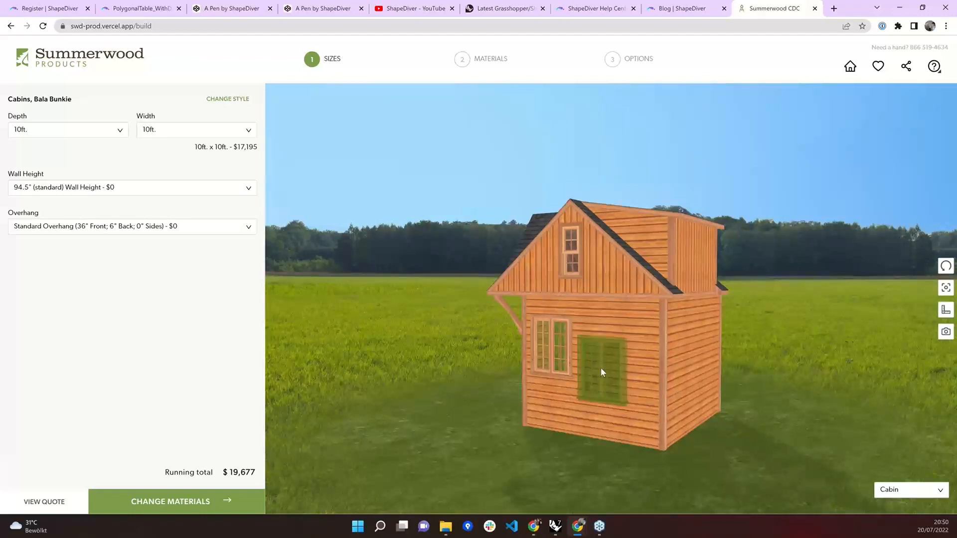
- Drag the cabin's side window toward the middle of its wall, then orbit around the cabin
{"action": "left_click_drag", "start_coordinate": [600, 367], "coordinate": [604, 356]}
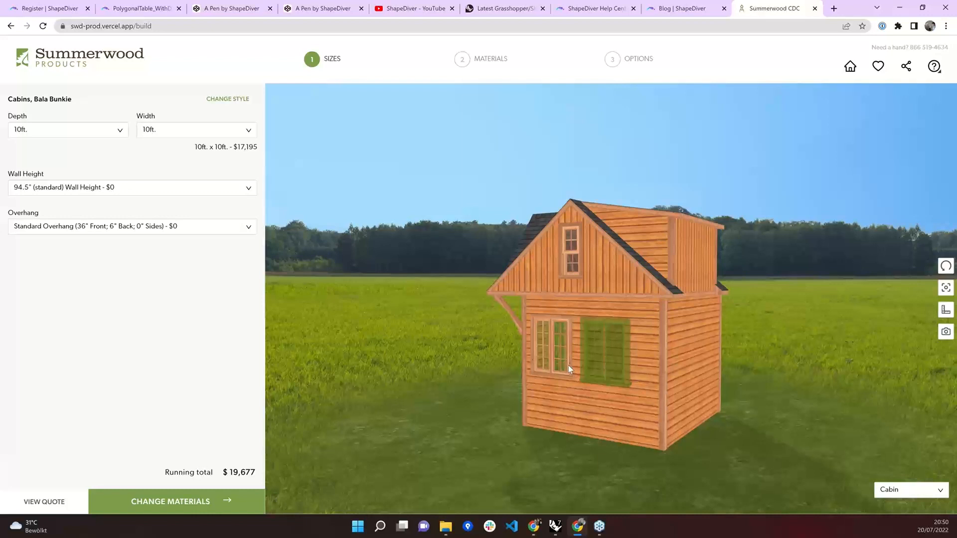
{"action": "left_click_drag", "start_coordinate": [568, 366], "coordinate": [590, 369]}
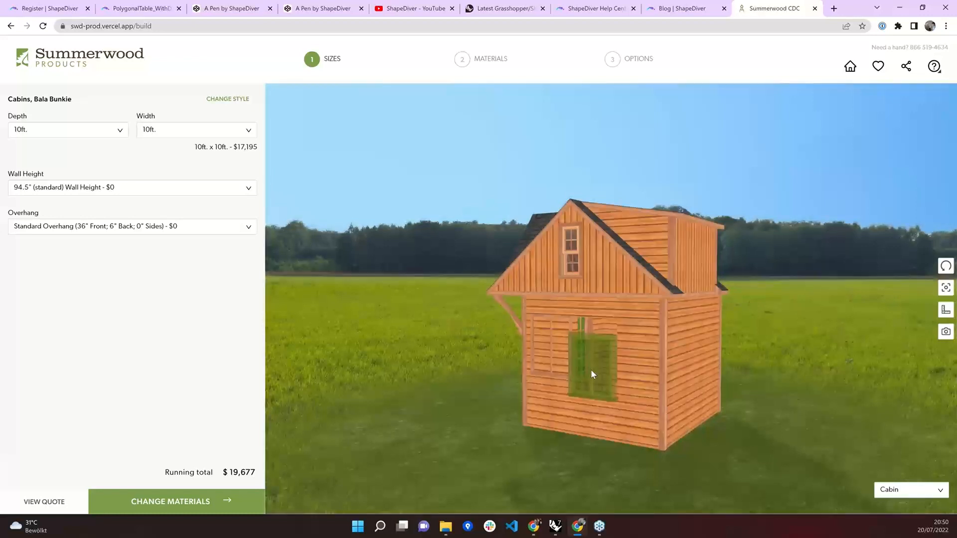
{"action": "left_click_drag", "start_coordinate": [602, 351], "coordinate": [566, 446]}
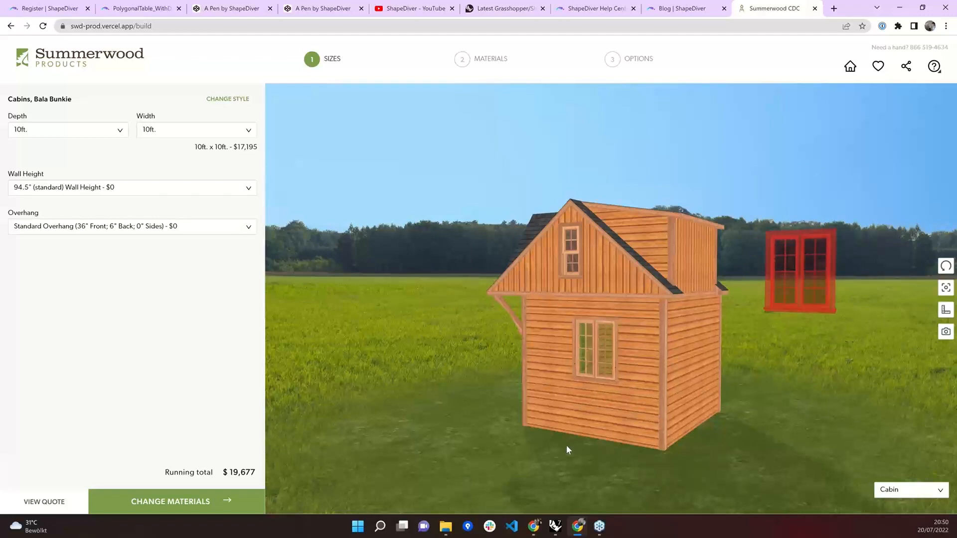
{"action": "left_click_drag", "start_coordinate": [566, 444], "coordinate": [500, 432]}
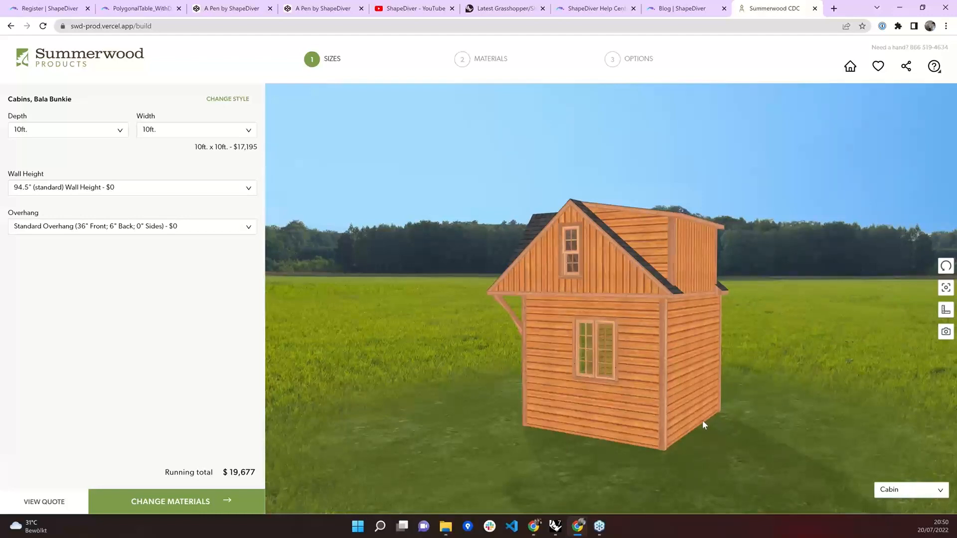
{"action": "left_click_drag", "start_coordinate": [685, 452], "coordinate": [573, 417]}
- Reposition the arched window on the cabin's gable, then orbit to view the cabin's right side
{"action": "scroll", "coordinate": [620, 249], "scroll_direction": "up", "scroll_amount": 3}
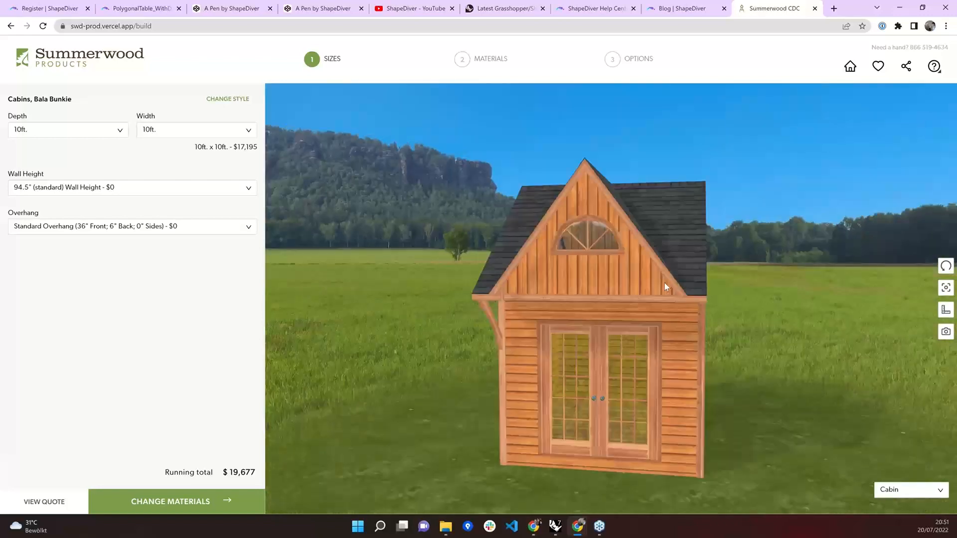
{"action": "left_click_drag", "start_coordinate": [665, 286], "coordinate": [544, 256]}
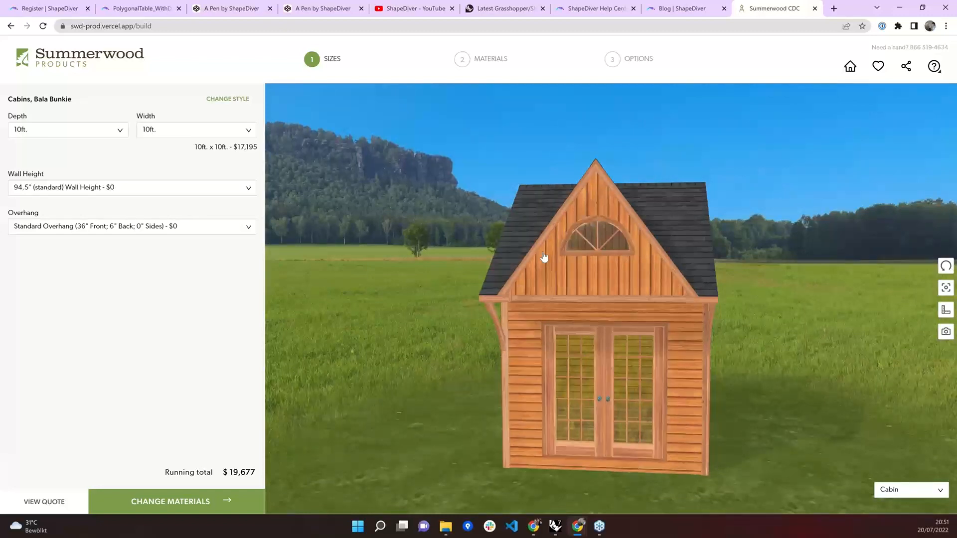
{"action": "left_click_drag", "start_coordinate": [576, 238], "coordinate": [652, 272]}
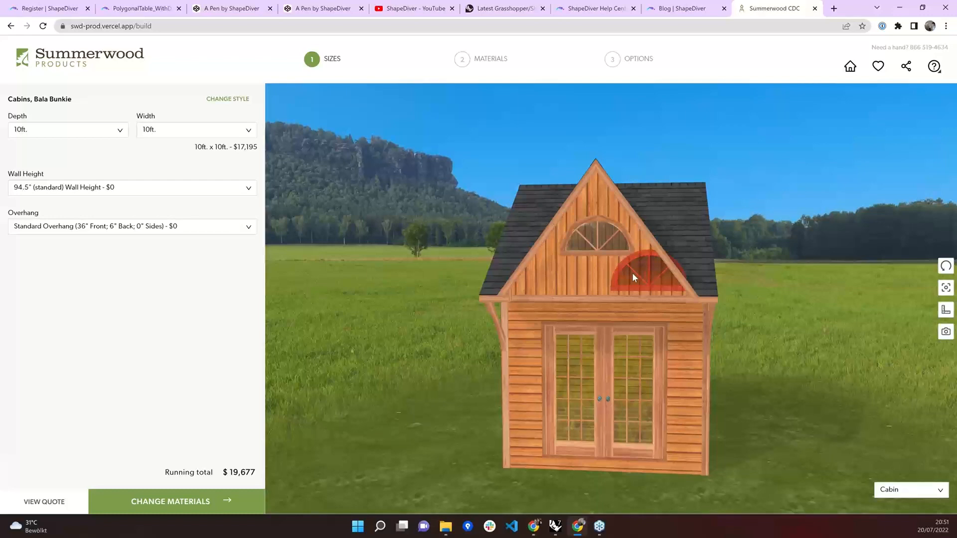
{"action": "left_click_drag", "start_coordinate": [632, 273], "coordinate": [596, 255]}
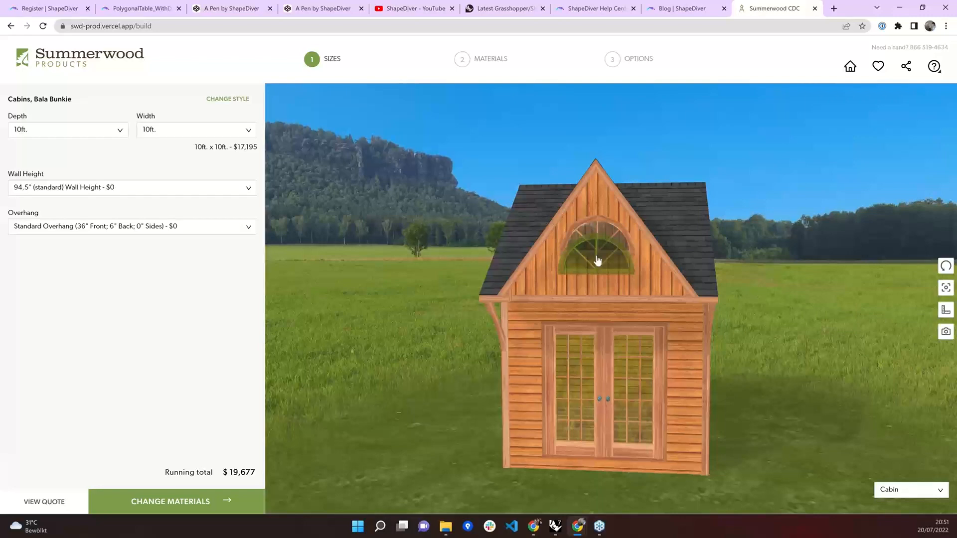
{"action": "left_click_drag", "start_coordinate": [598, 261], "coordinate": [598, 260]}
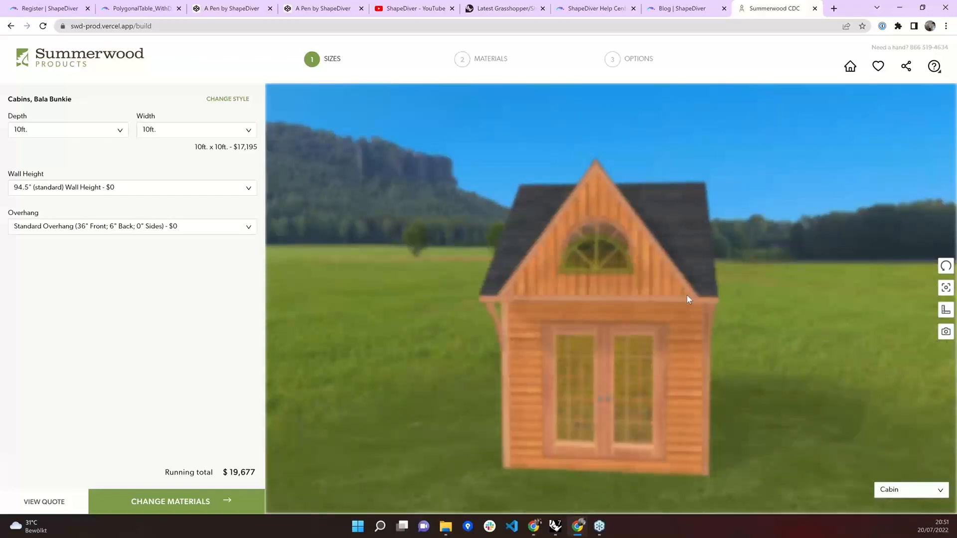
{"action": "left_click_drag", "start_coordinate": [710, 386], "coordinate": [553, 442]}
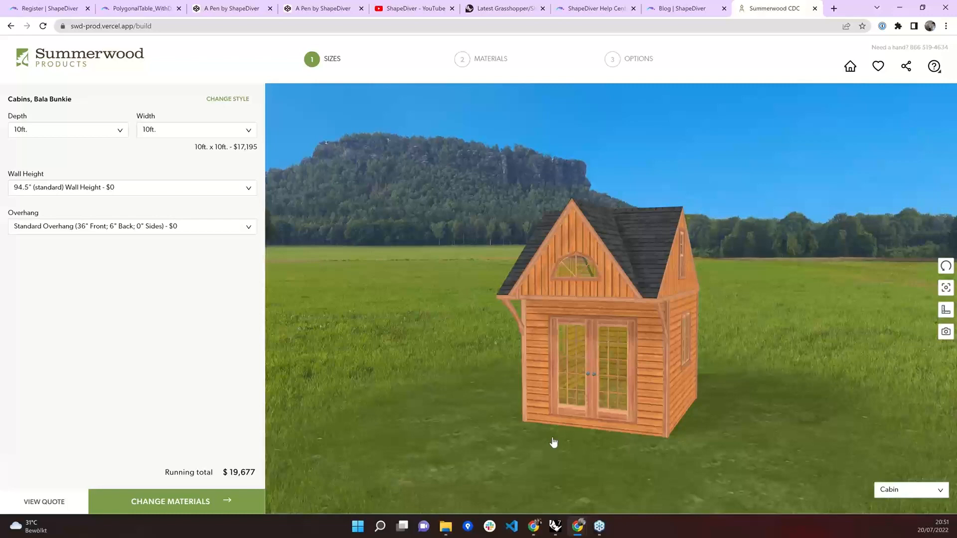
{"action": "left_click_drag", "start_coordinate": [554, 442], "coordinate": [471, 448]}
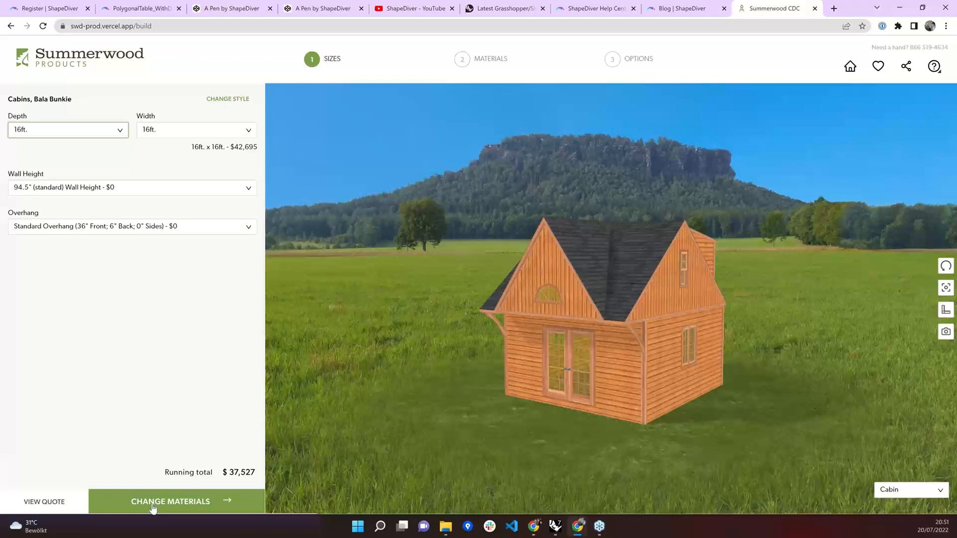
- Move to the Options step, then orbit and zoom until the single-window side wall faces the camera
{"action": "left_click", "coordinate": [153, 505]}
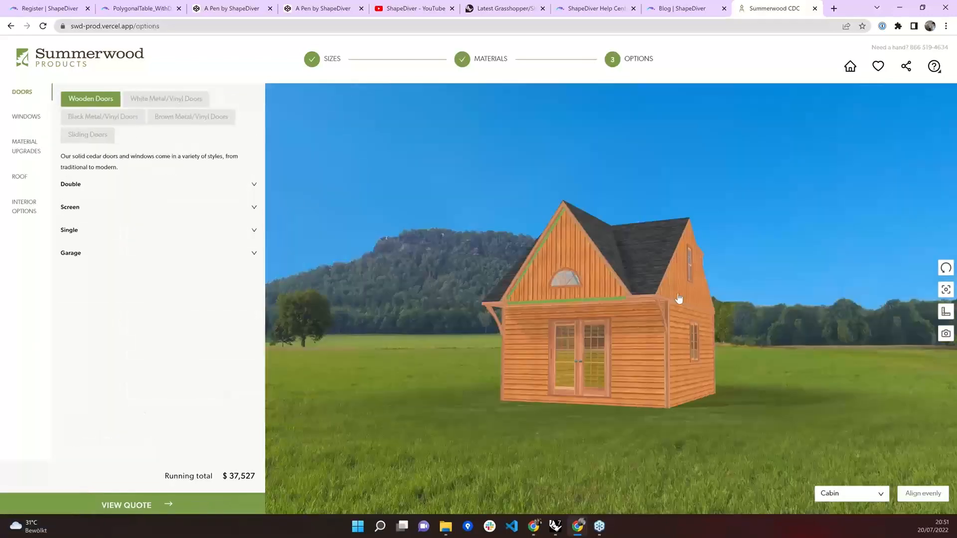
{"action": "left_click_drag", "start_coordinate": [679, 299], "coordinate": [671, 495]}
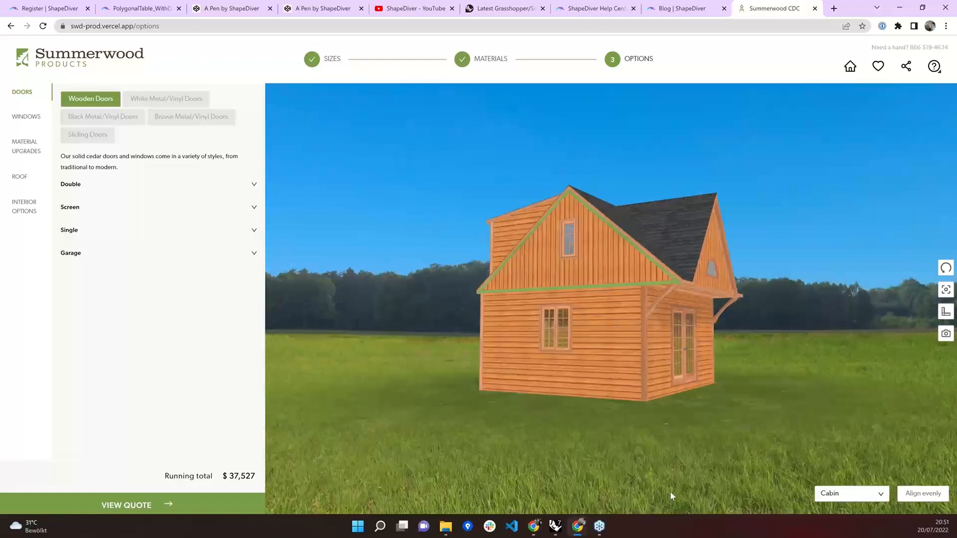
{"action": "left_click_drag", "start_coordinate": [670, 491], "coordinate": [609, 429]}
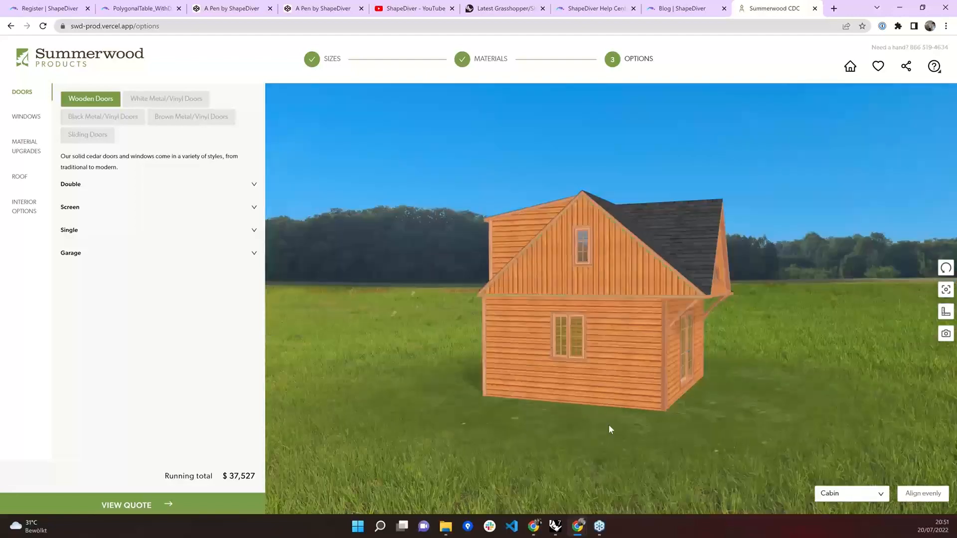
{"action": "scroll", "coordinate": [609, 429], "scroll_direction": "up", "scroll_amount": 3}
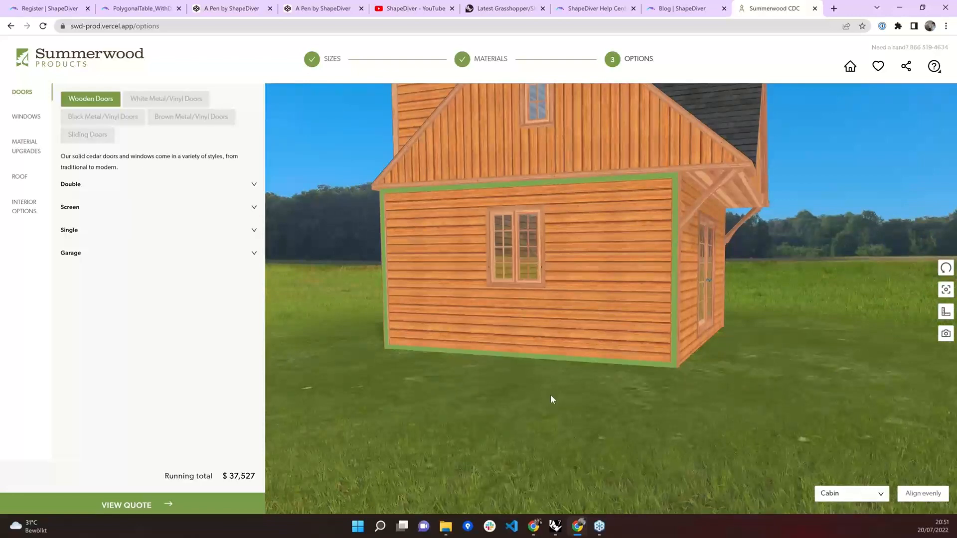
{"action": "left_click_drag", "start_coordinate": [551, 399], "coordinate": [558, 382]}
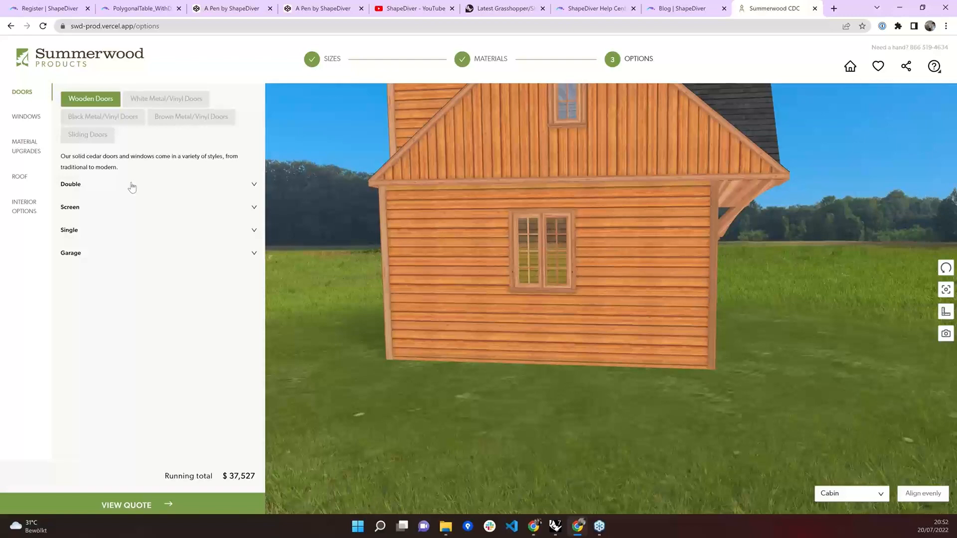
- From the Single doors list, add the Arts & Crafts 3-Lite/1-Pane Single Door ($2,115)
{"action": "left_click", "coordinate": [131, 187]}
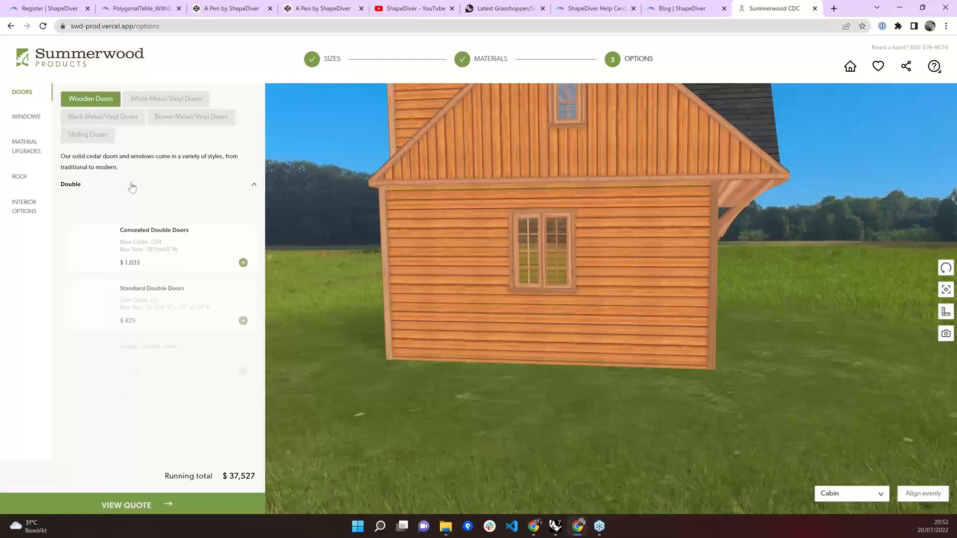
{"action": "left_click", "coordinate": [131, 185]}
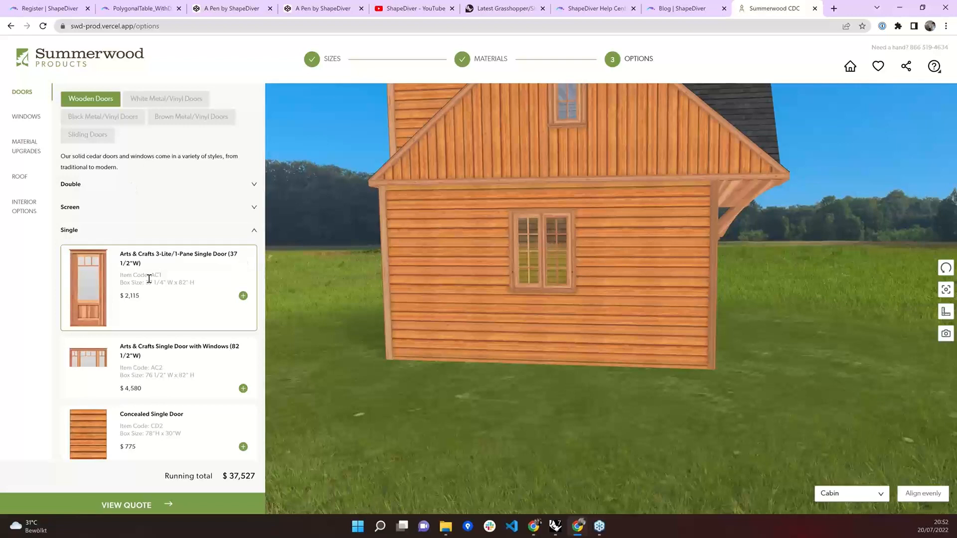
{"action": "scroll", "coordinate": [238, 199], "scroll_direction": "down", "scroll_amount": 2}
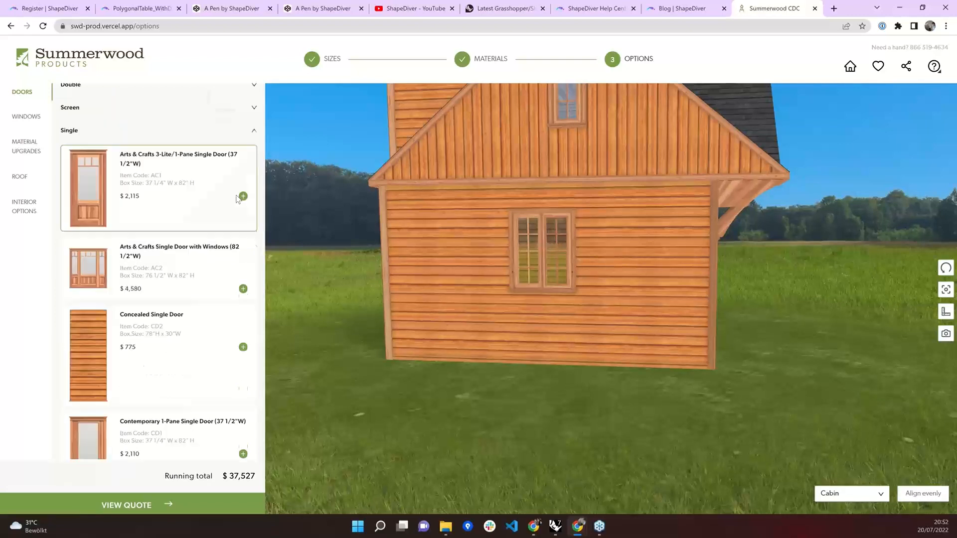
{"action": "left_click", "coordinate": [241, 197]}
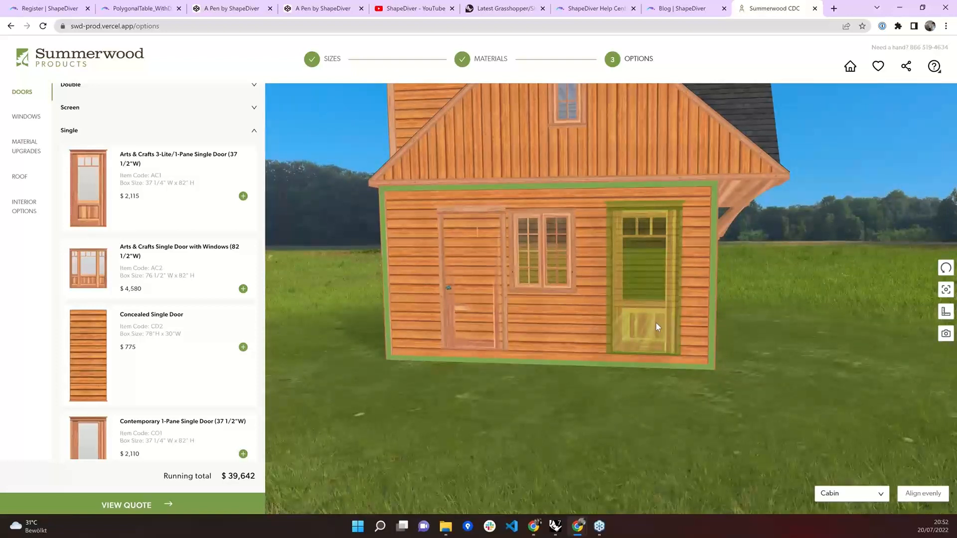
- Place the Arts & Crafts door right of the side window, hinged on the left
{"action": "left_click", "coordinate": [656, 323]}
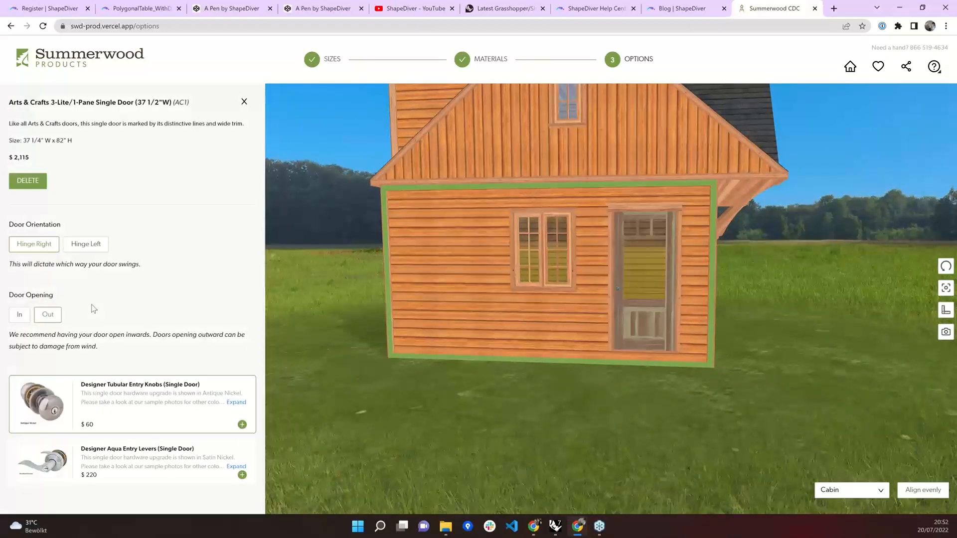
{"action": "left_click", "coordinate": [81, 247]}
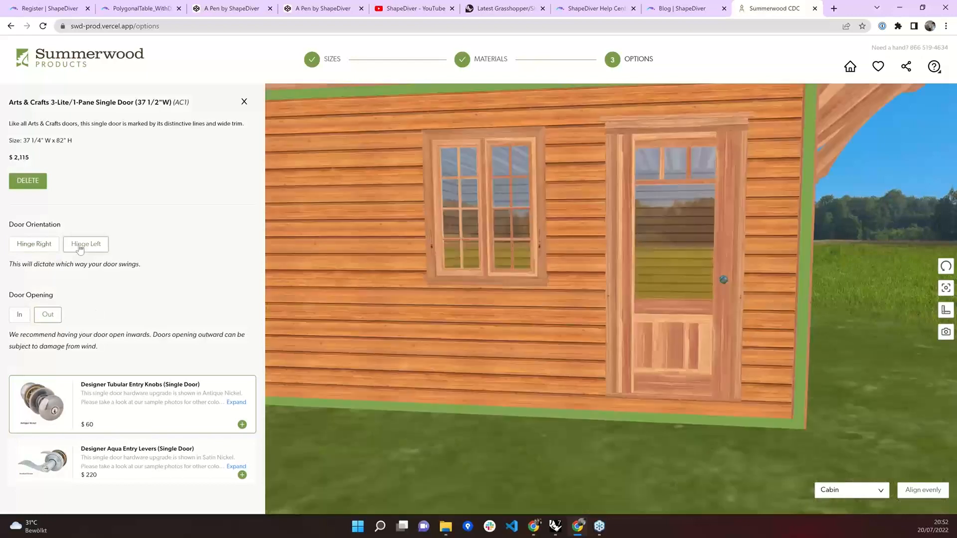
{"action": "left_click", "coordinate": [80, 249]}
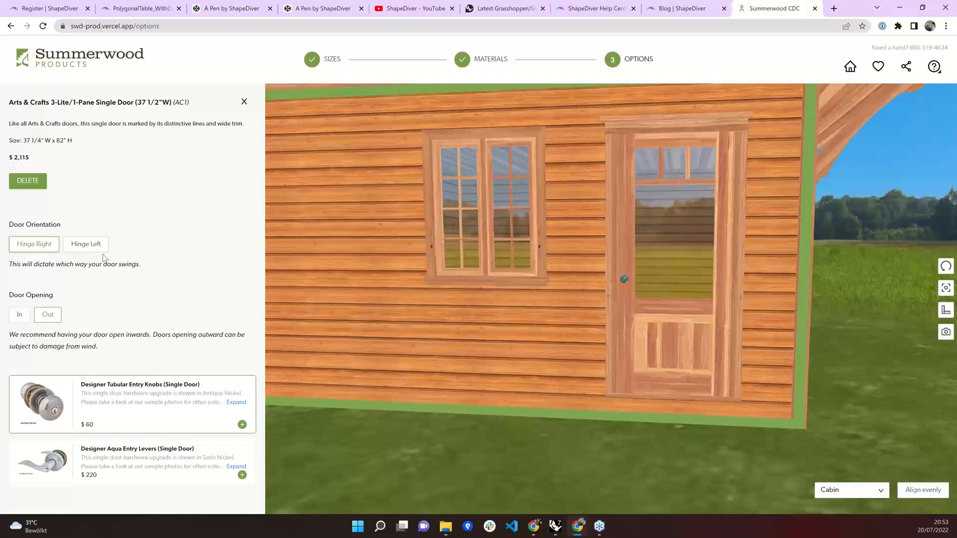
{"action": "left_click", "coordinate": [103, 250]}
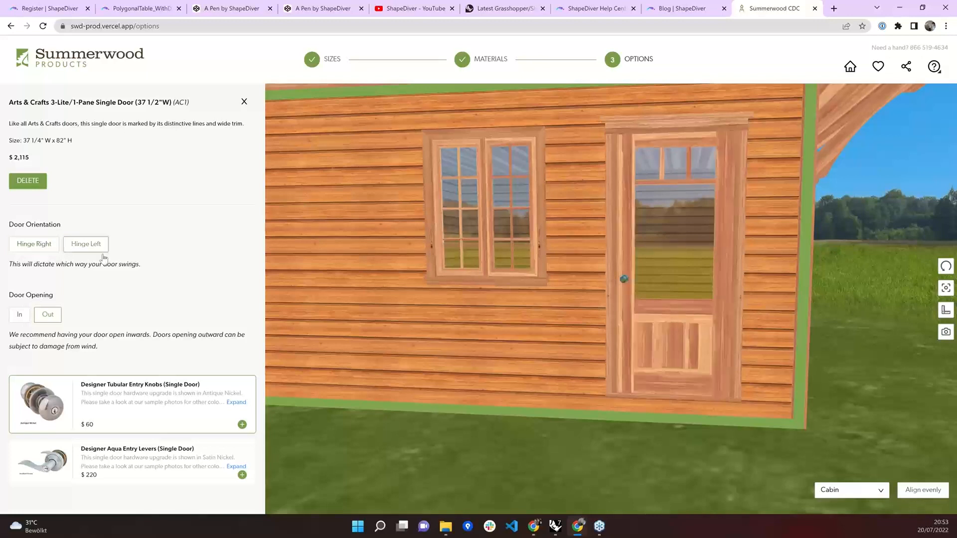
- Reselect the new door, set its Door Opening to Out, and close its details
{"action": "left_click", "coordinate": [550, 495]}
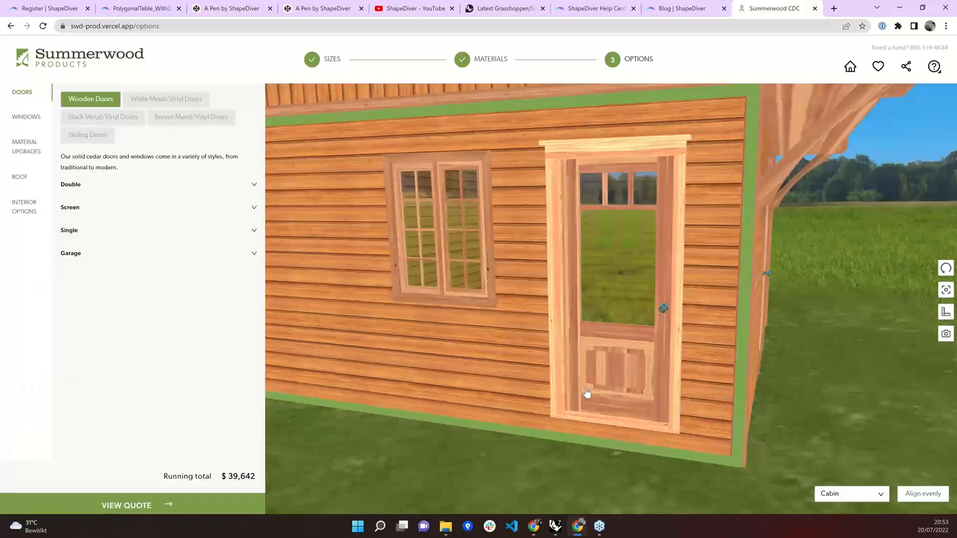
{"action": "left_click", "coordinate": [587, 393]}
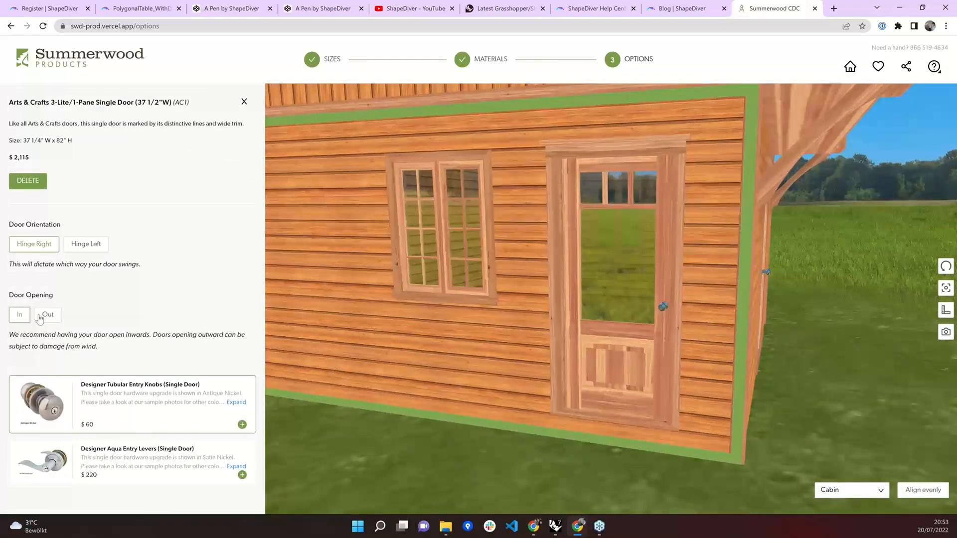
{"action": "left_click", "coordinate": [41, 317]}
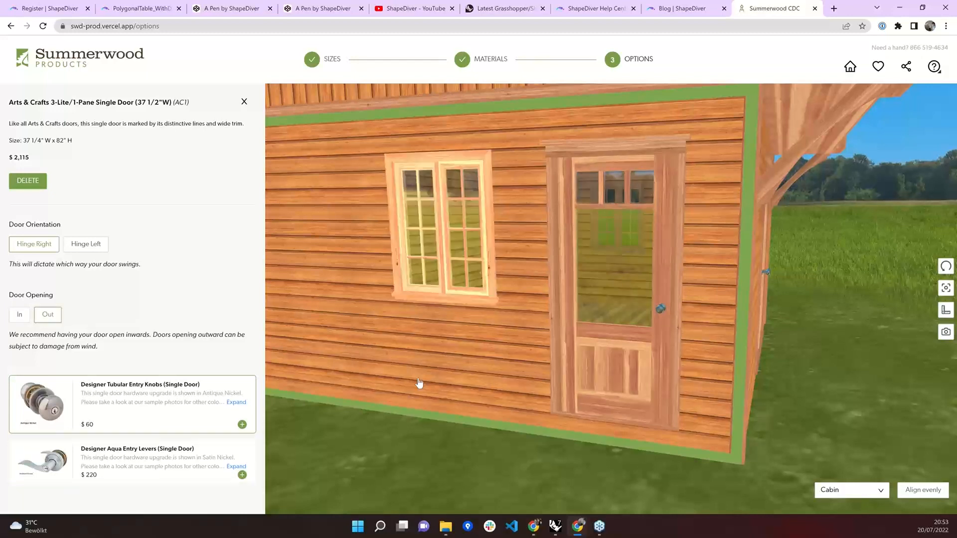
{"action": "left_click", "coordinate": [242, 103]}
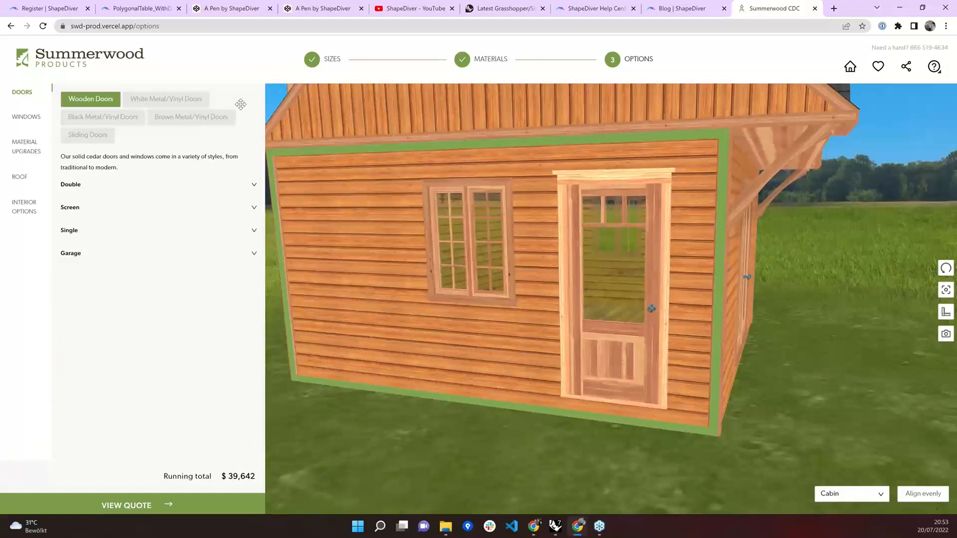
- Hang a 3' Antique Flower Box ($110) beneath the side casement window, then deselect it
{"action": "left_click", "coordinate": [469, 239]}
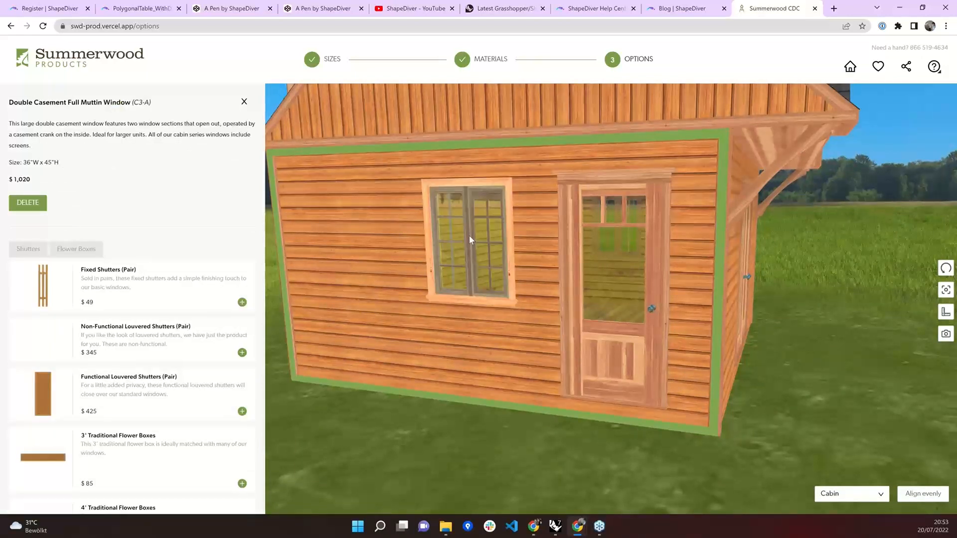
{"action": "left_click", "coordinate": [76, 249]}
{"action": "scroll", "coordinate": [246, 416], "scroll_direction": "down", "scroll_amount": 1}
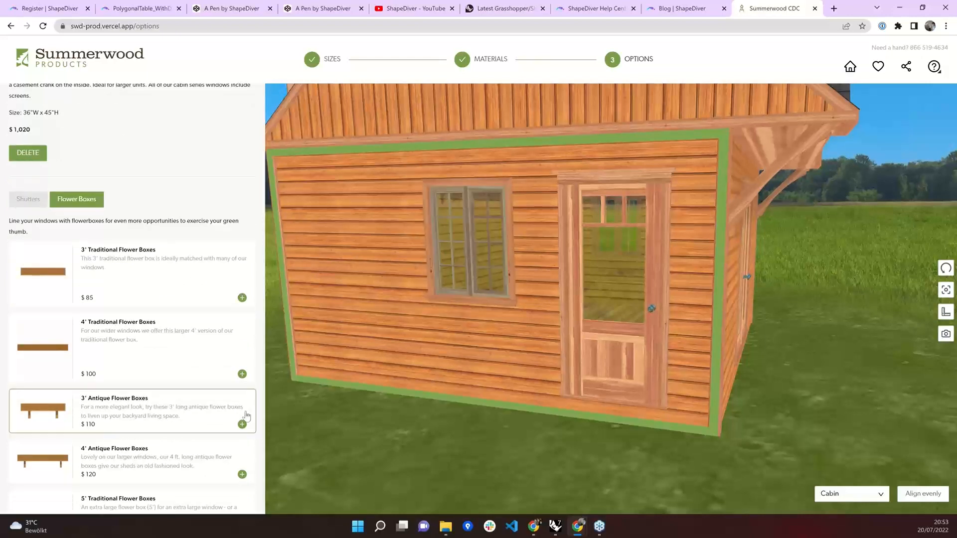
{"action": "left_click", "coordinate": [242, 424]}
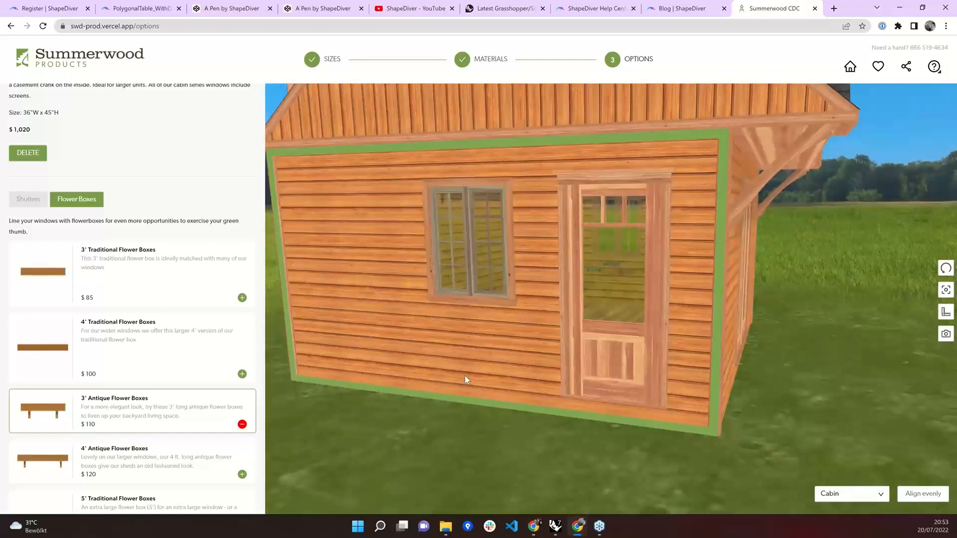
{"action": "scroll", "coordinate": [466, 380], "scroll_direction": "down", "scroll_amount": 4}
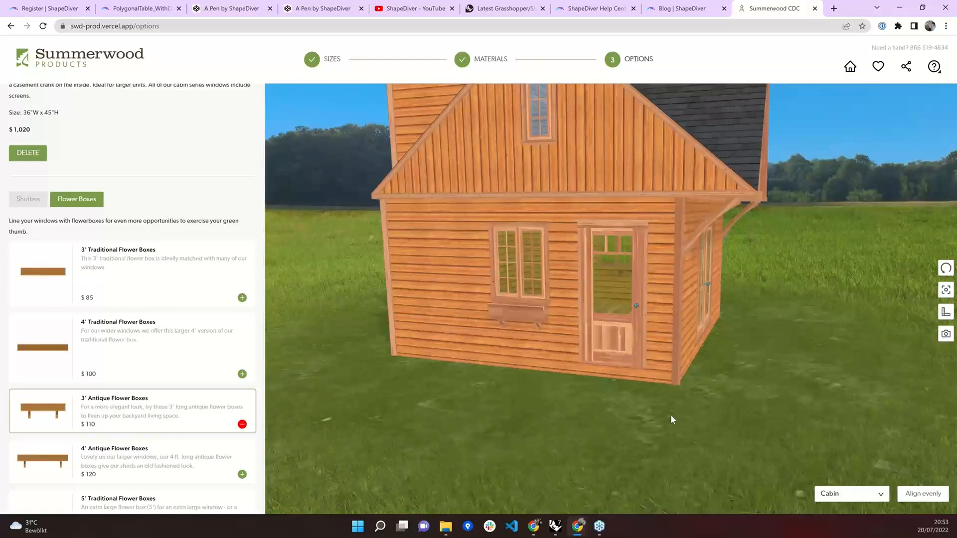
{"action": "left_click", "coordinate": [670, 417]}
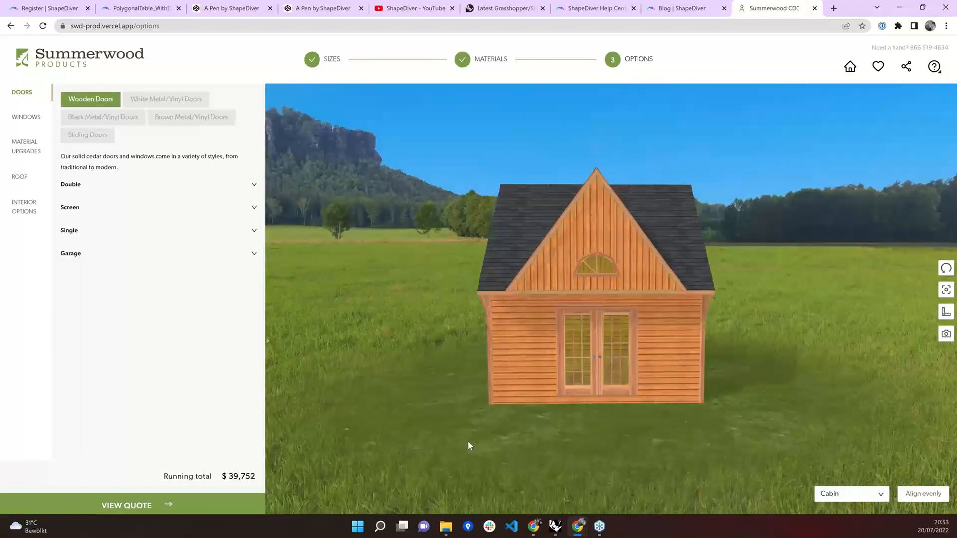
{"action": "left_click_drag", "start_coordinate": [467, 440], "coordinate": [646, 423]}
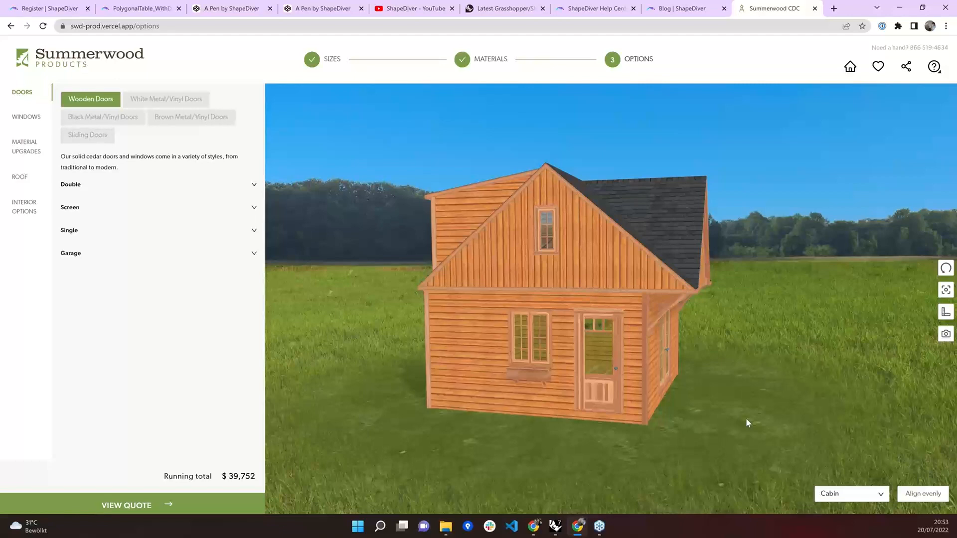
{"action": "left_click_drag", "start_coordinate": [747, 422], "coordinate": [685, 430]}
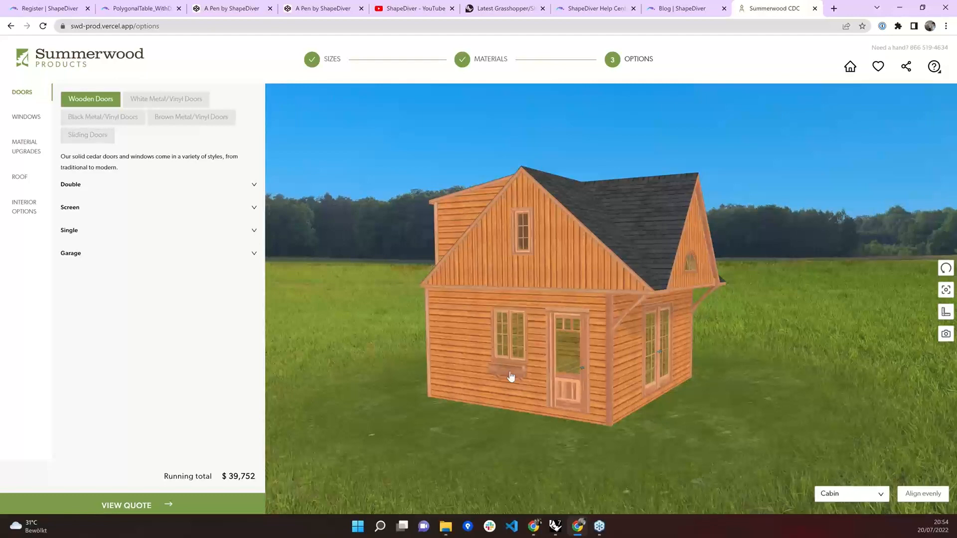
{"action": "left_click_drag", "start_coordinate": [511, 376], "coordinate": [573, 423]}
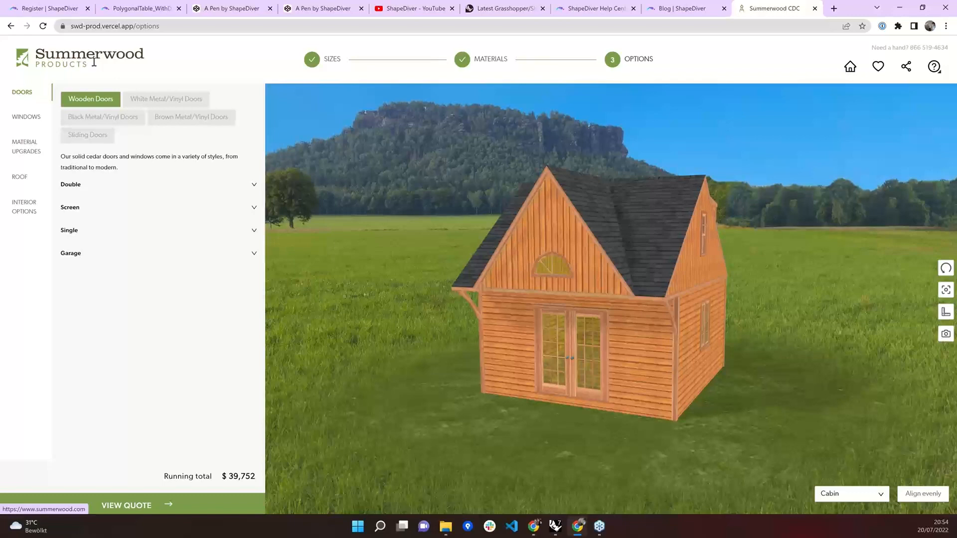
{"action": "left_click", "coordinate": [139, 26]}
- Load the configurator's start page by removing /options from the address
{"action": "left_click_drag", "start_coordinate": [157, 26], "coordinate": [257, 27]}
{"action": "key", "text": "BackSpace"}
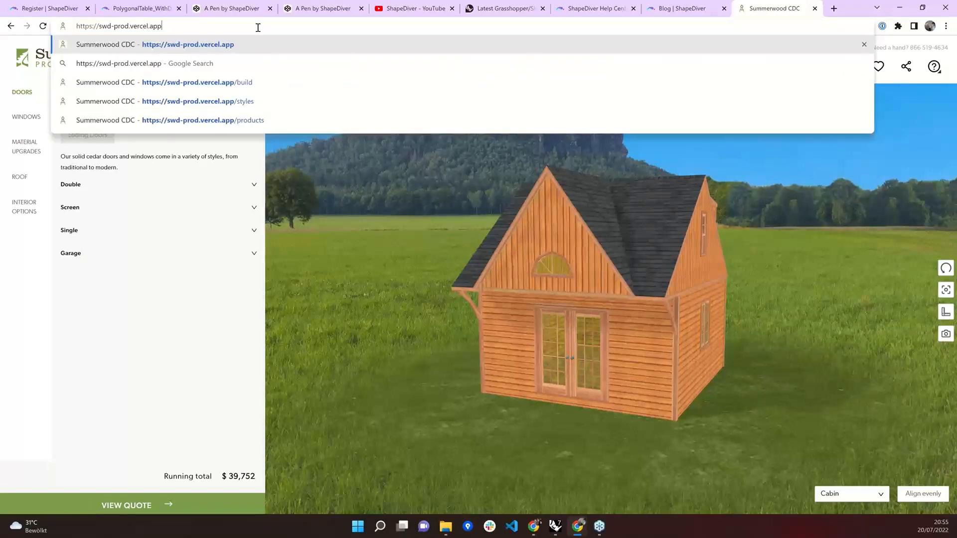
{"action": "key", "text": "Return"}
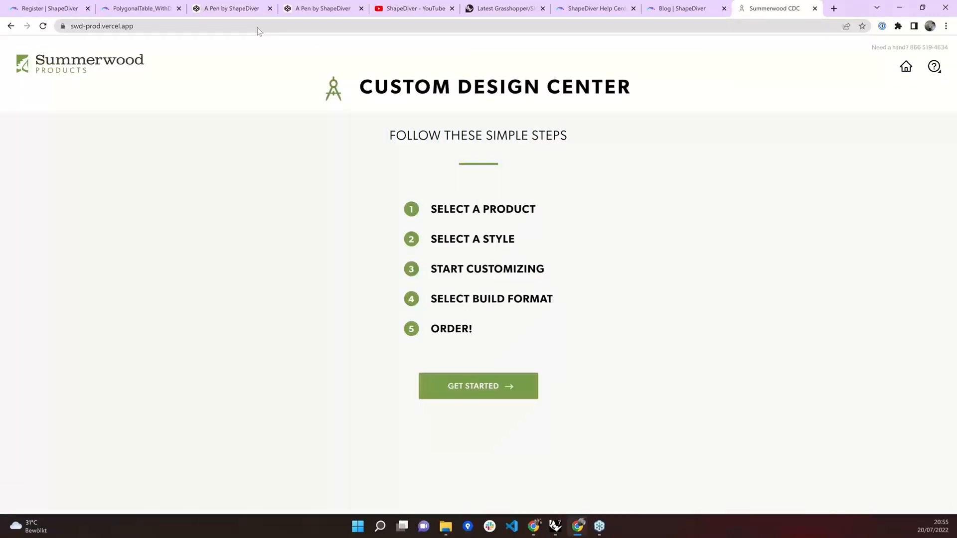
- Start a Garden Sheds design, scroll through the shed styles, then view ShapeDiver's YouTube videos
{"action": "left_click", "coordinate": [10, 28]}
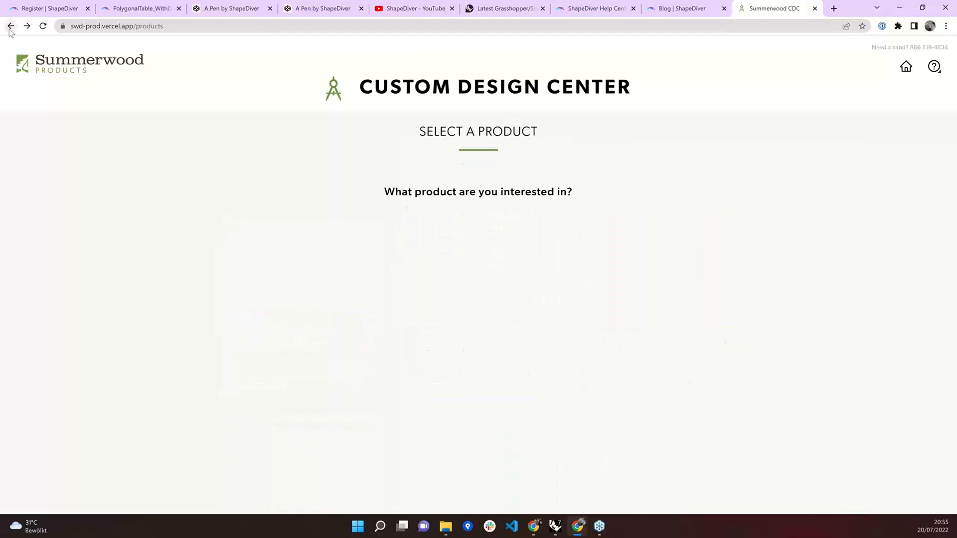
{"action": "left_click", "coordinate": [326, 308]}
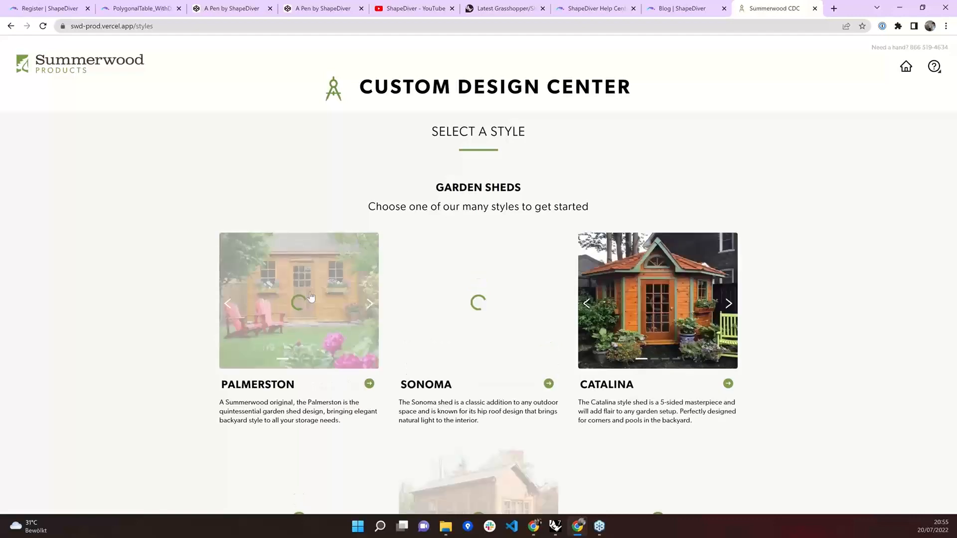
{"action": "scroll", "coordinate": [310, 296], "scroll_direction": "down", "scroll_amount": 1}
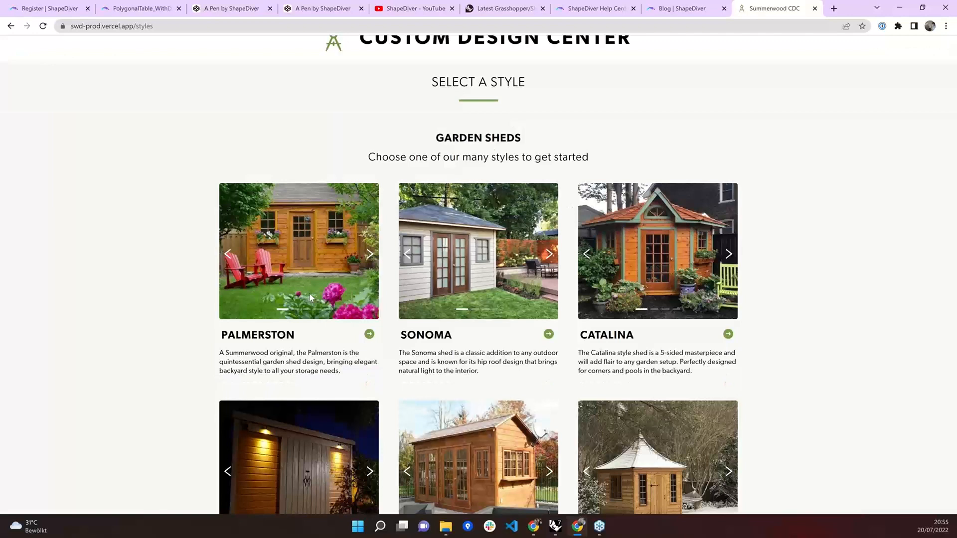
{"action": "scroll", "coordinate": [310, 297], "scroll_direction": "down", "scroll_amount": 6}
{"action": "scroll", "coordinate": [311, 298], "scroll_direction": "down", "scroll_amount": 3}
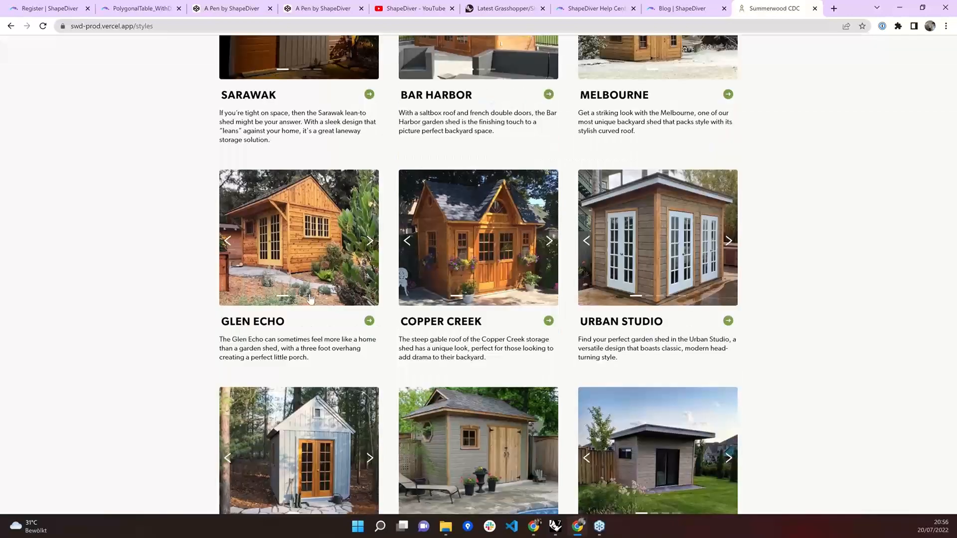
{"action": "scroll", "coordinate": [311, 298], "scroll_direction": "down", "scroll_amount": 1}
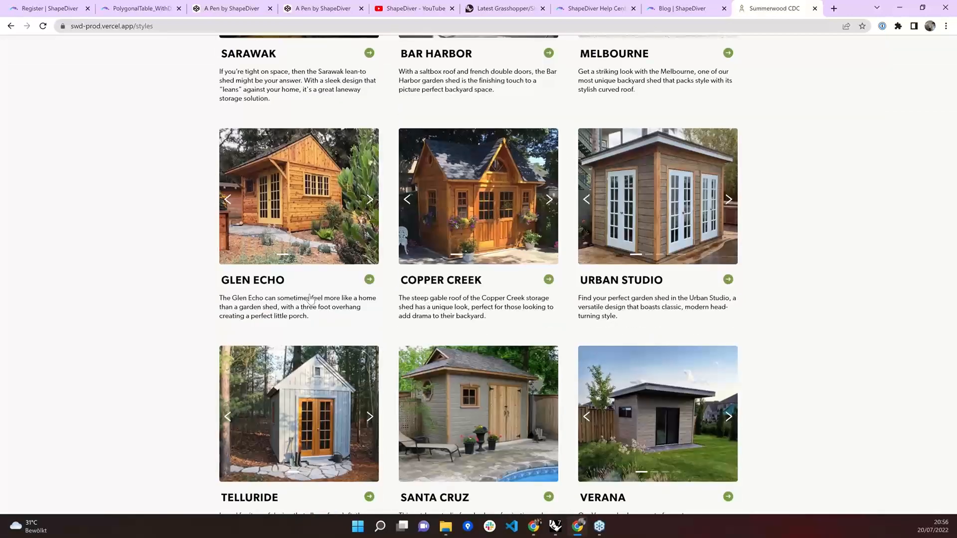
{"action": "scroll", "coordinate": [310, 297], "scroll_direction": "down", "scroll_amount": 1}
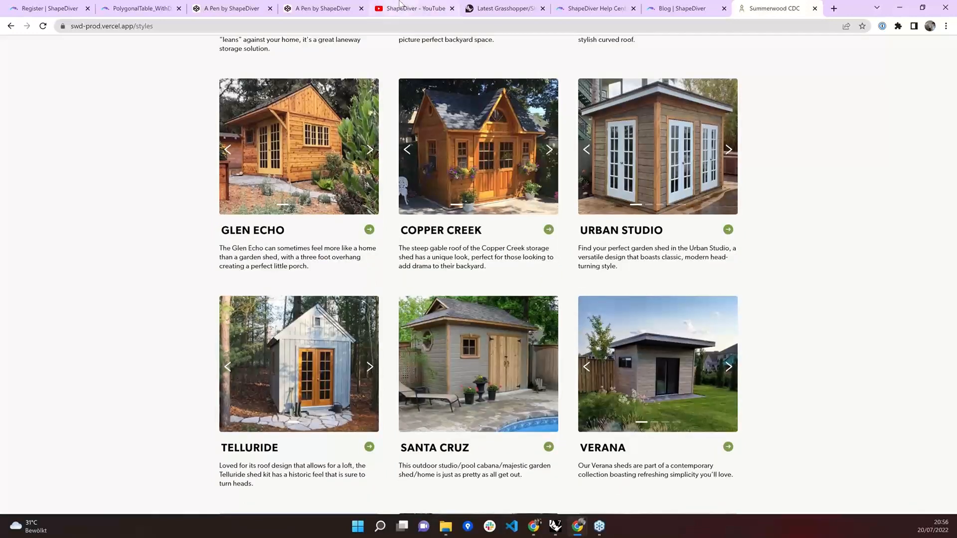
{"action": "left_click", "coordinate": [399, 4]}
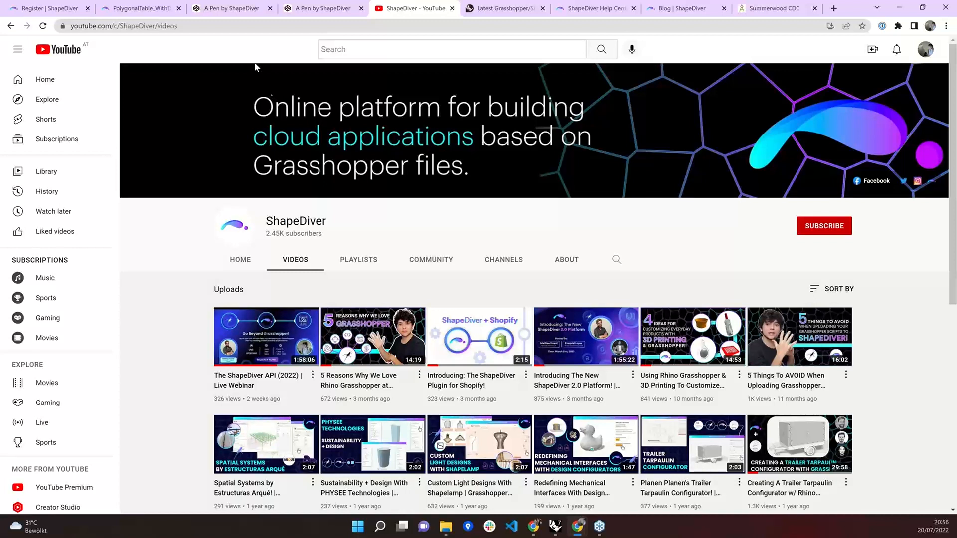
- Load shapediver.com/pricing in a new tab and scroll down to the plan comparison table
{"action": "left_click", "coordinate": [833, 9]}
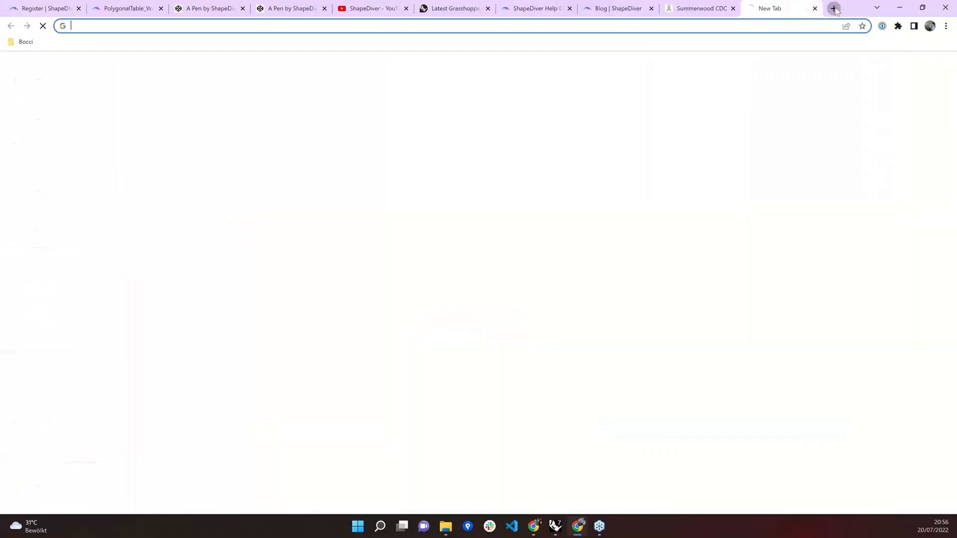
{"action": "type", "text": "sha"}
{"action": "type", "text": "pediver.com/pri"}
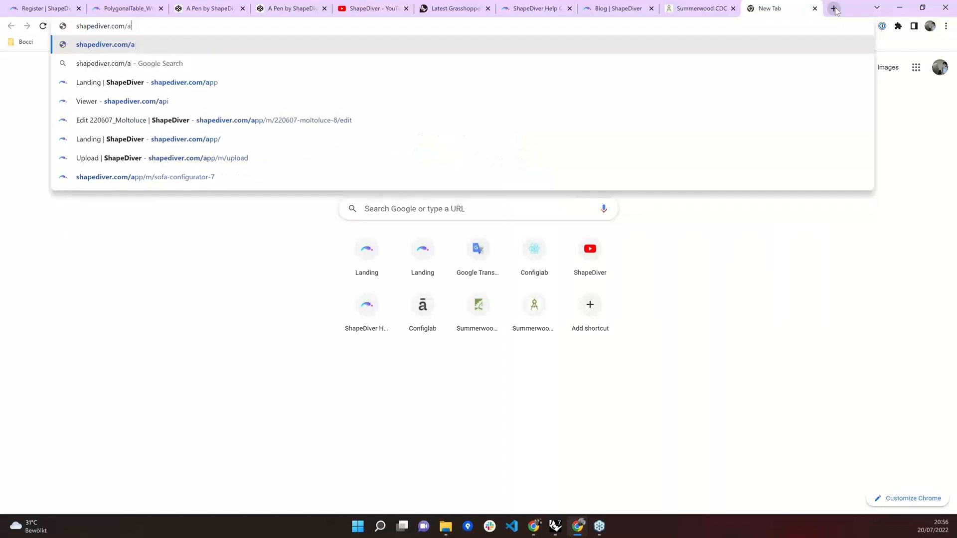
{"action": "type", "text": "ci"}
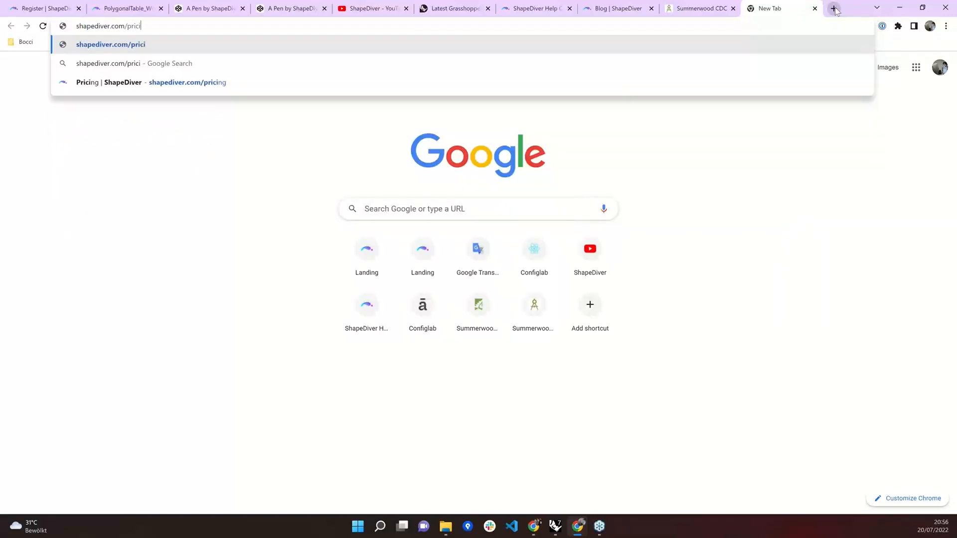
{"action": "type", "text": "ng"}
{"action": "key", "text": "Return"}
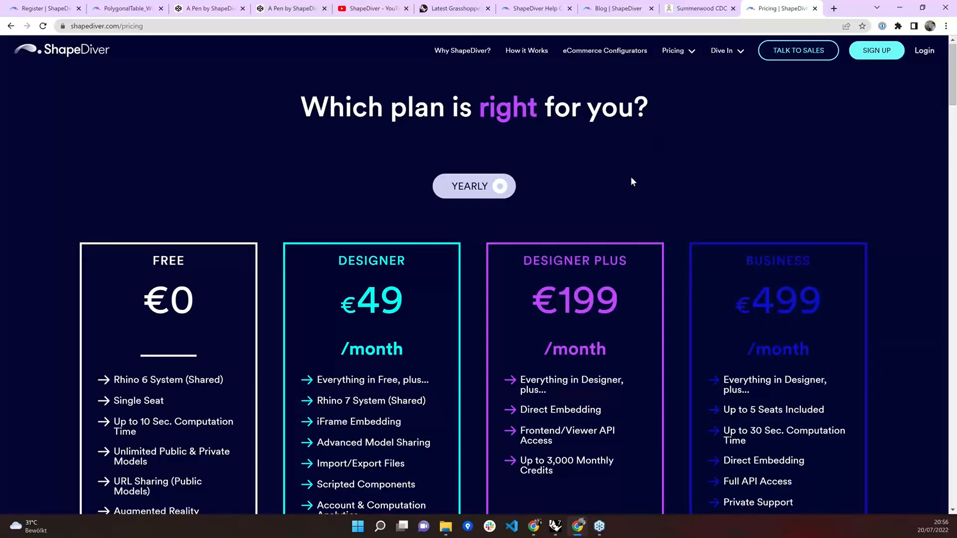
{"action": "scroll", "coordinate": [631, 181], "scroll_direction": "down", "scroll_amount": 1}
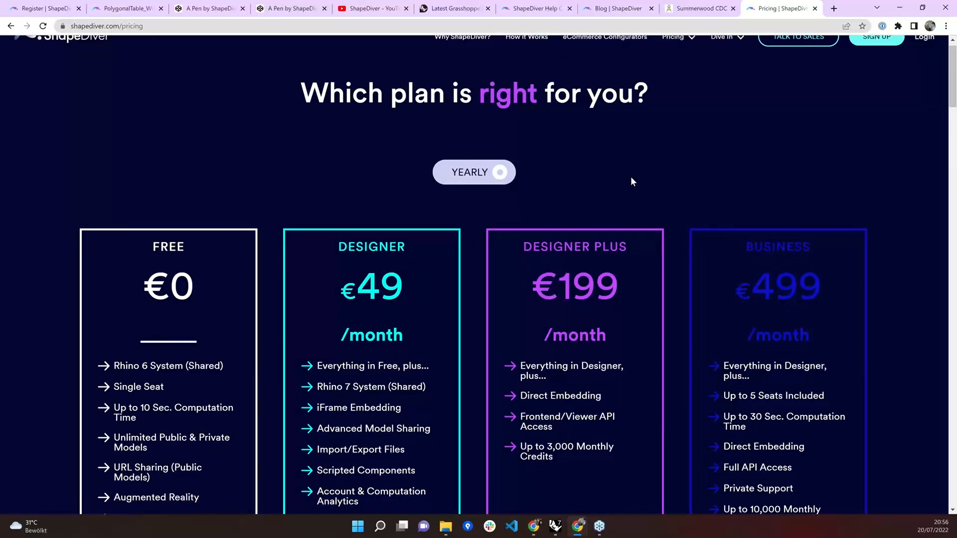
{"action": "scroll", "coordinate": [631, 182], "scroll_direction": "down", "scroll_amount": 1}
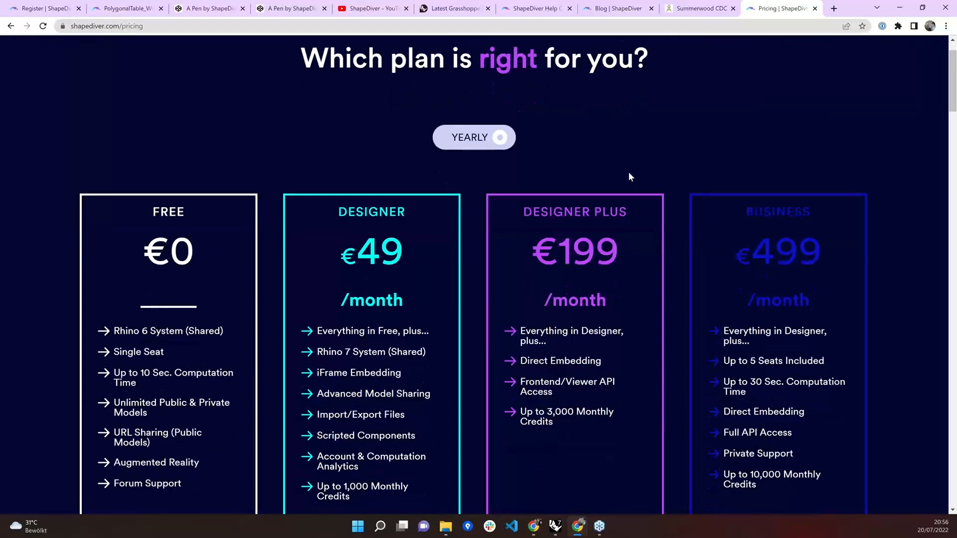
{"action": "scroll", "coordinate": [629, 175], "scroll_direction": "down", "scroll_amount": 1}
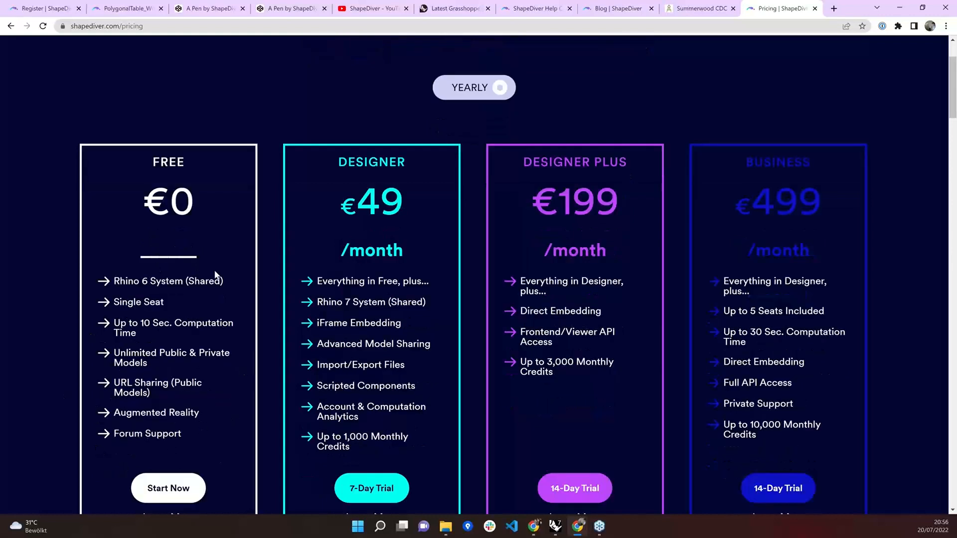
{"action": "scroll", "coordinate": [99, 285], "scroll_direction": "down", "scroll_amount": 1}
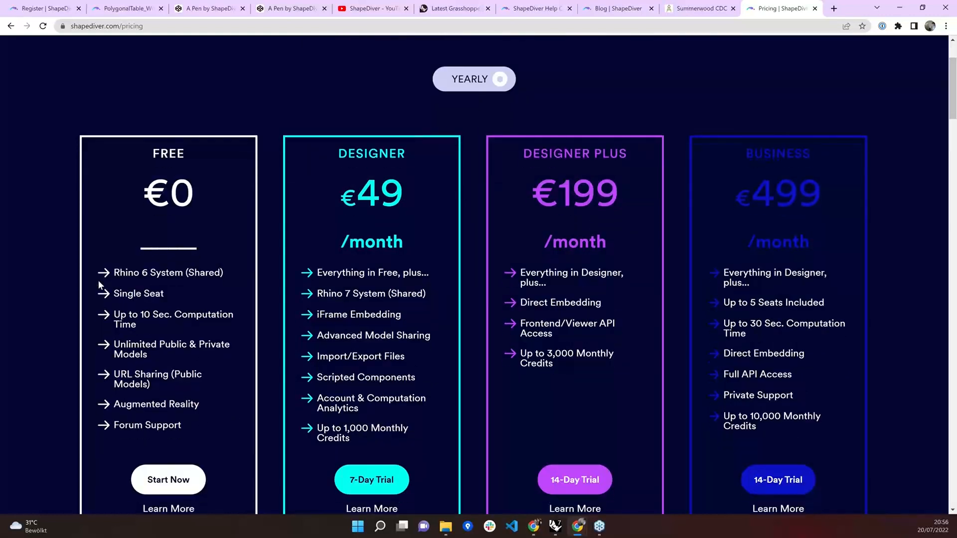
{"action": "scroll", "coordinate": [99, 285], "scroll_direction": "down", "scroll_amount": 8}
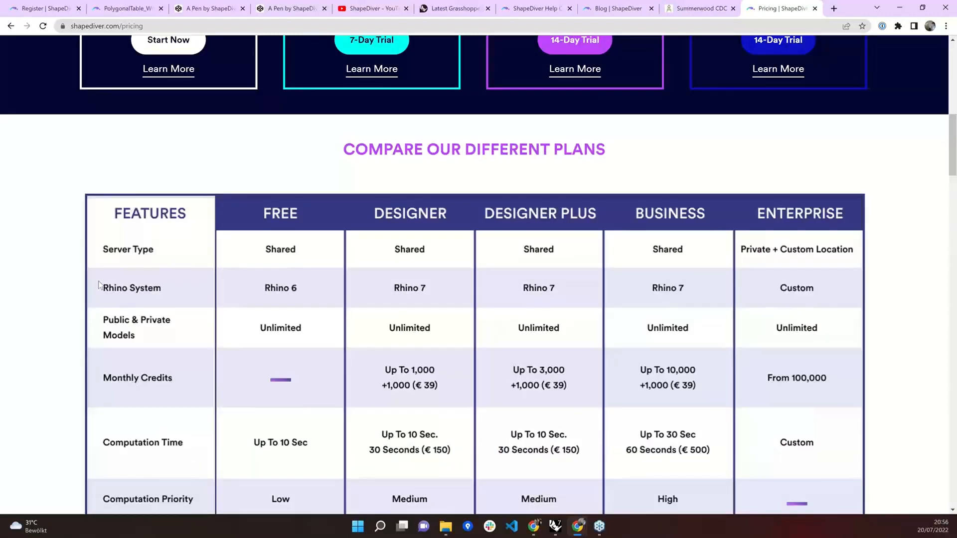
{"action": "scroll", "coordinate": [99, 285], "scroll_direction": "down", "scroll_amount": 1}
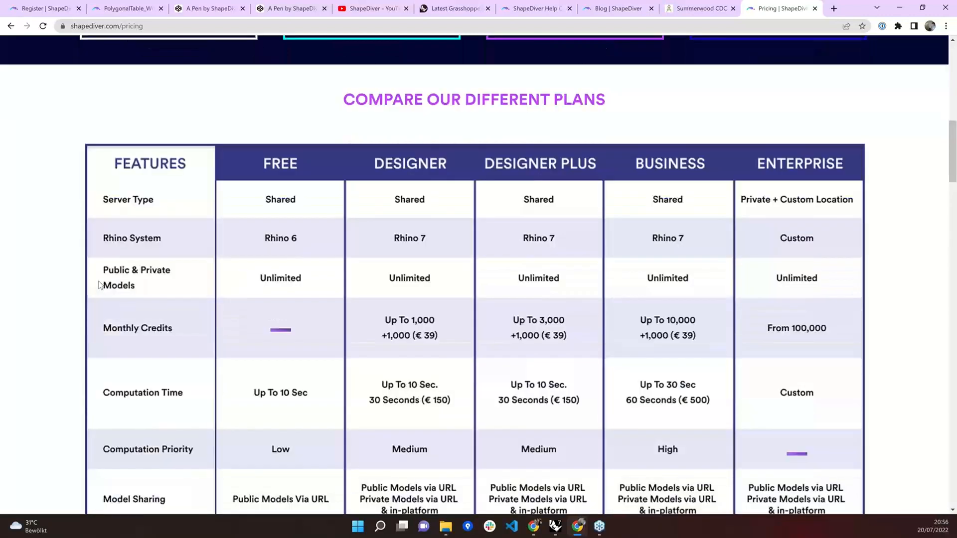
{"action": "scroll", "coordinate": [99, 285], "scroll_direction": "down", "scroll_amount": 1}
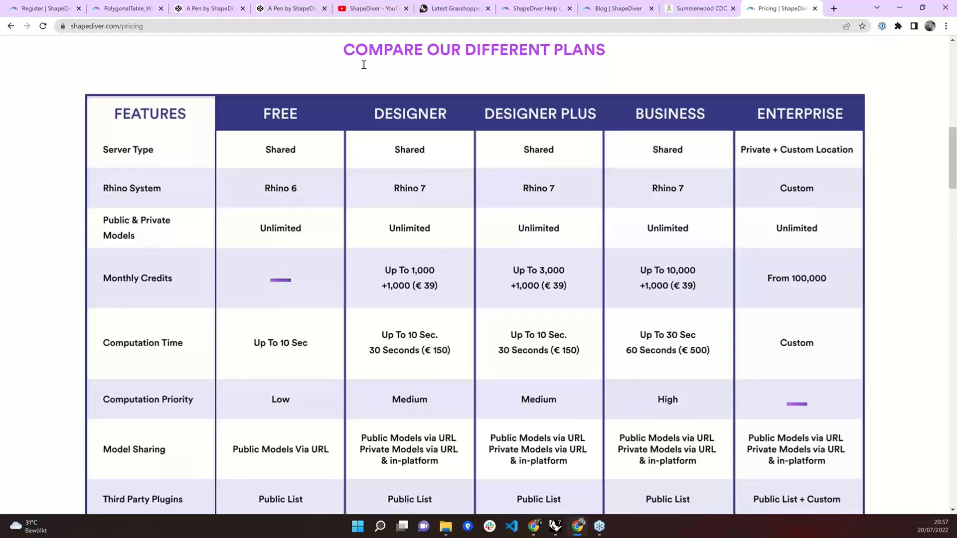
{"action": "left_click", "coordinate": [356, 10]}
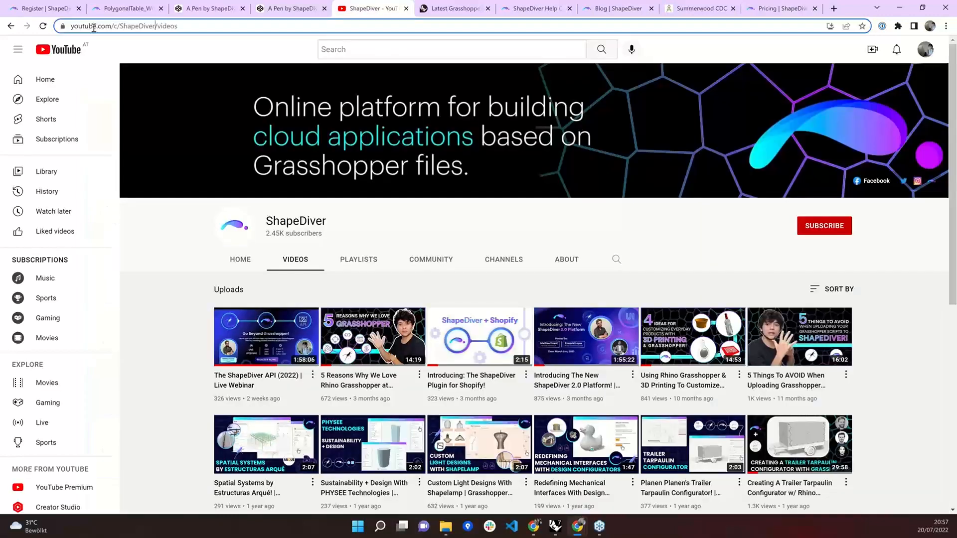
{"action": "left_click", "coordinate": [472, 7]}
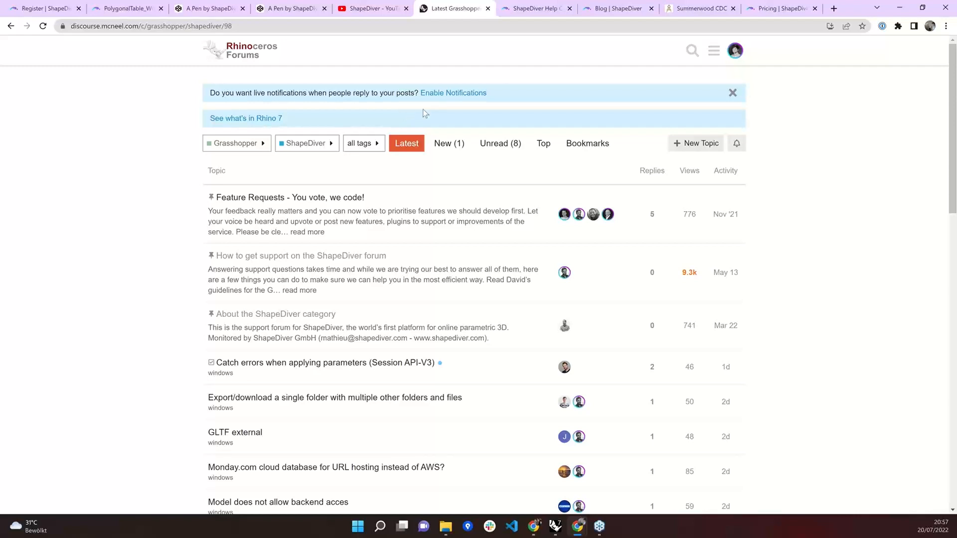
{"action": "left_click", "coordinate": [536, 8]}
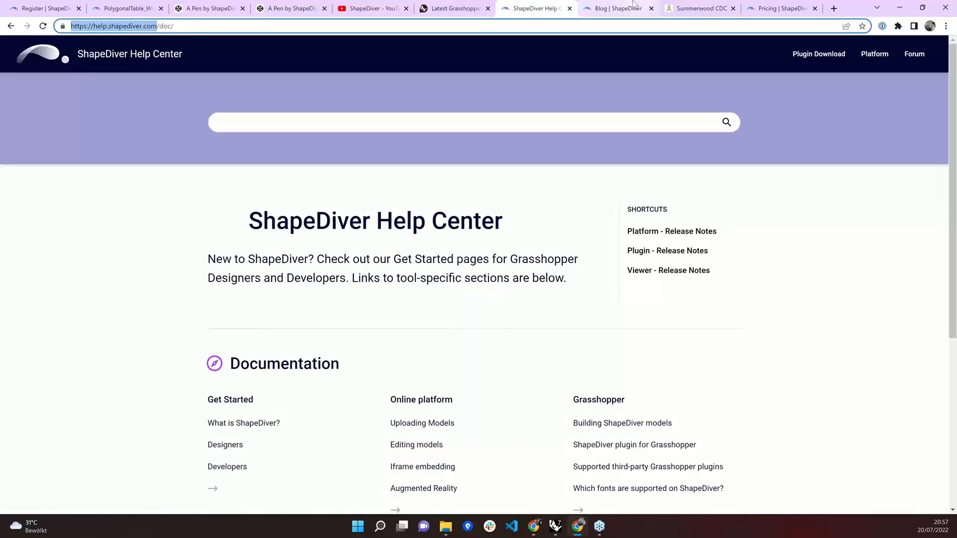
{"action": "left_click", "coordinate": [631, 7]}
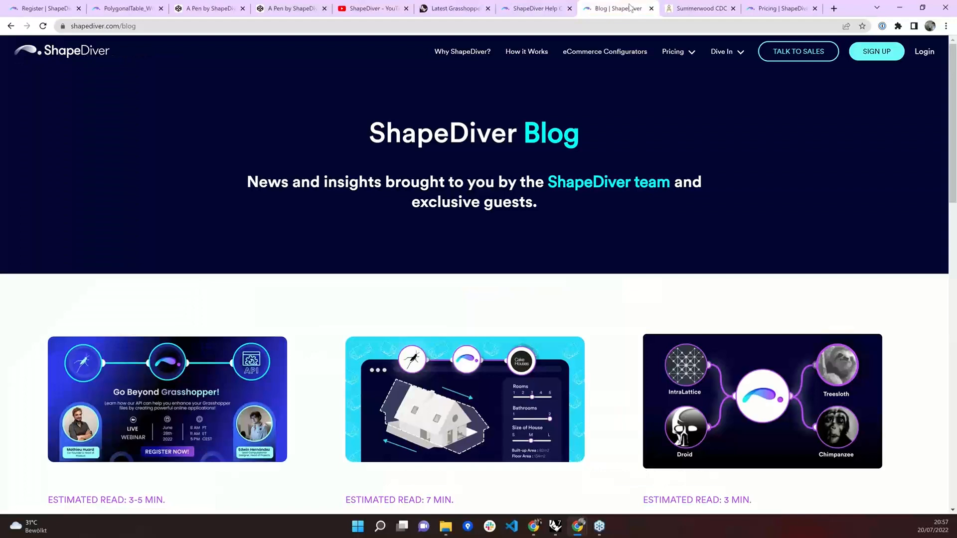
{"action": "left_click", "coordinate": [780, 8]}
{"action": "scroll", "coordinate": [794, 90], "scroll_direction": "up", "scroll_amount": 15}
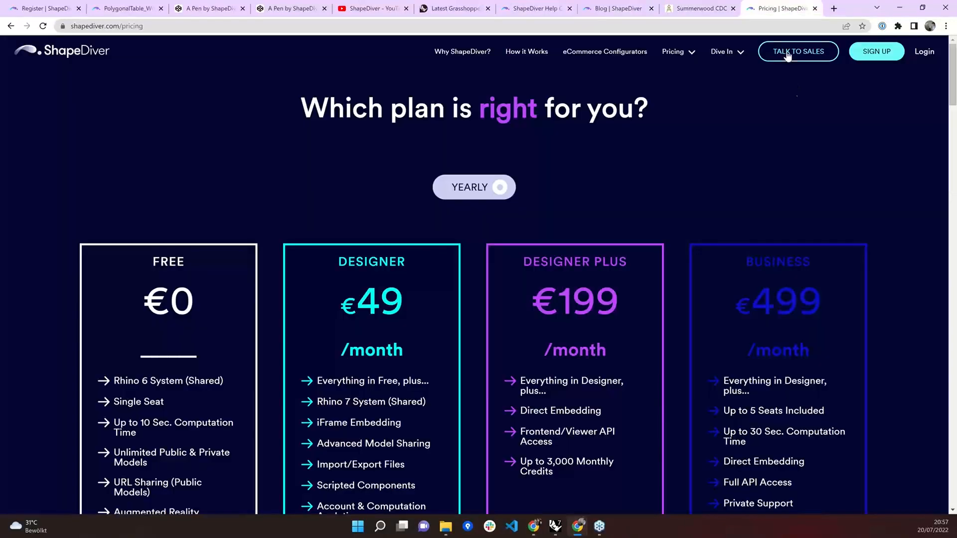